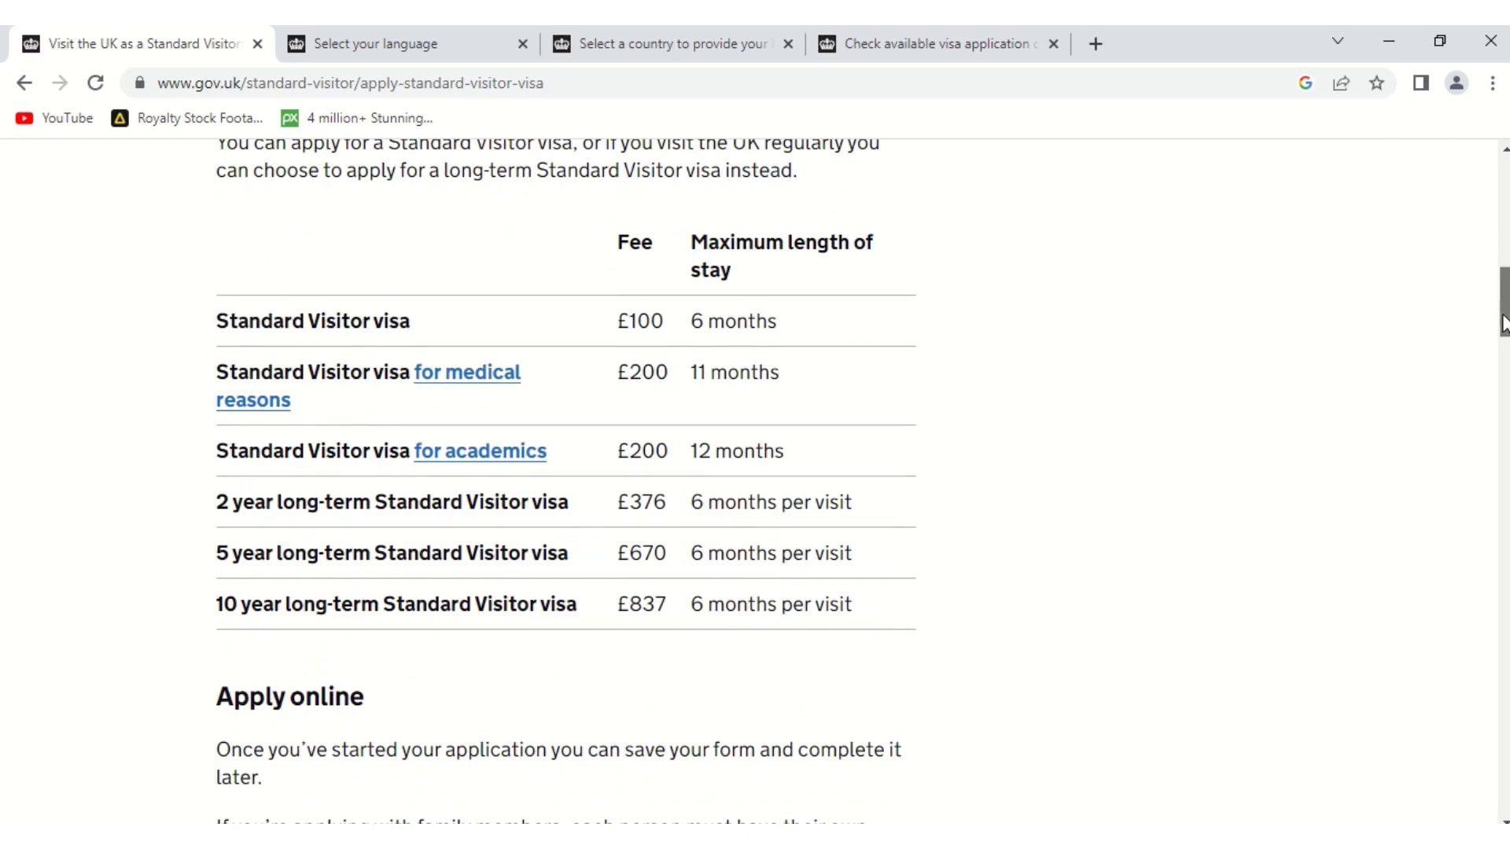
Go from the Standard Visitor visa page to the language selection page and choose English as the language
left_click_drag(1503, 322, 1502, 365)
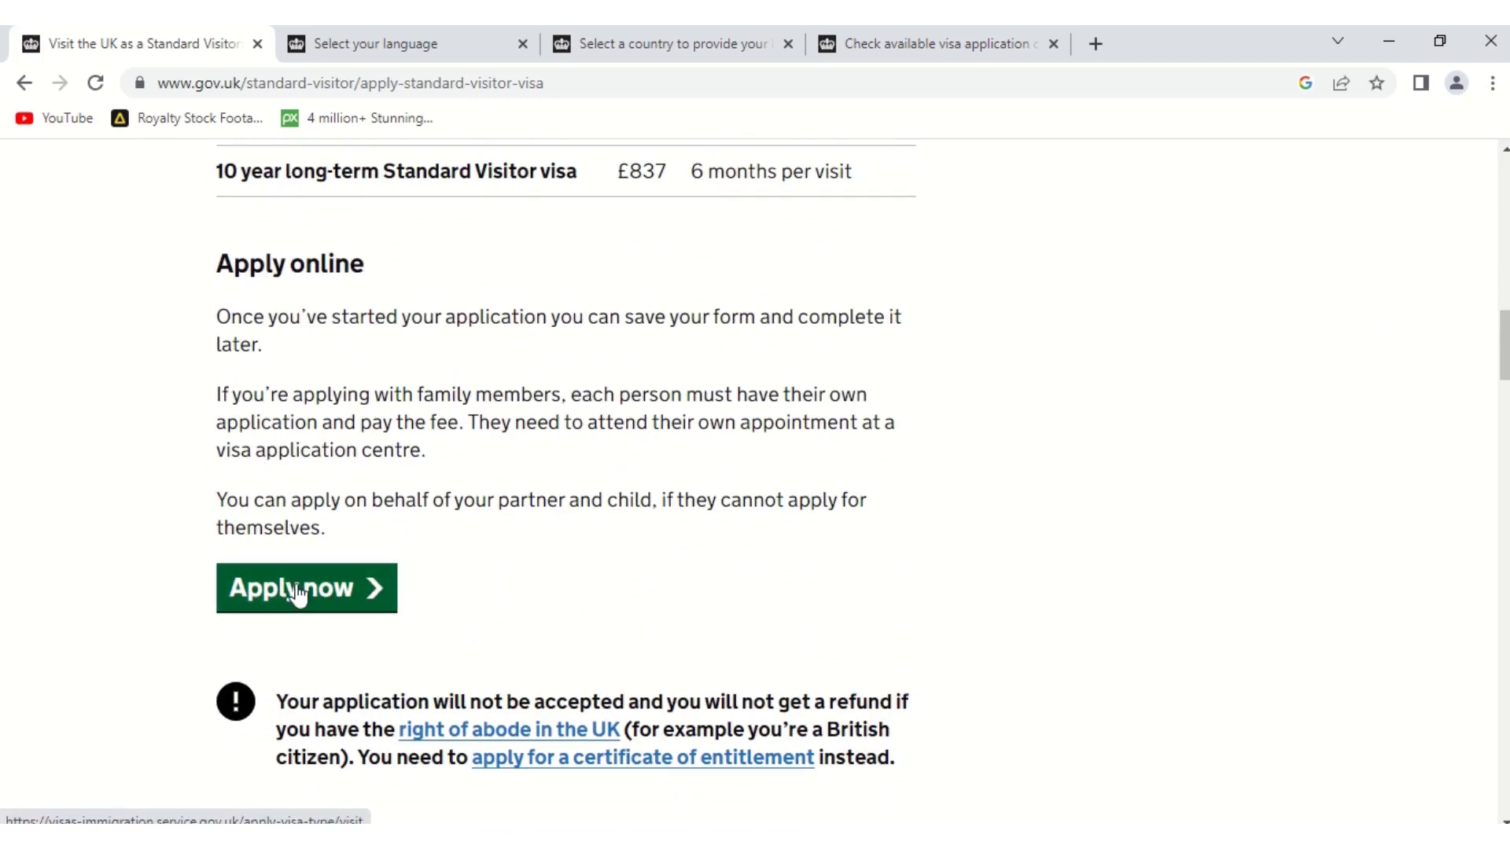
left_click(328, 49)
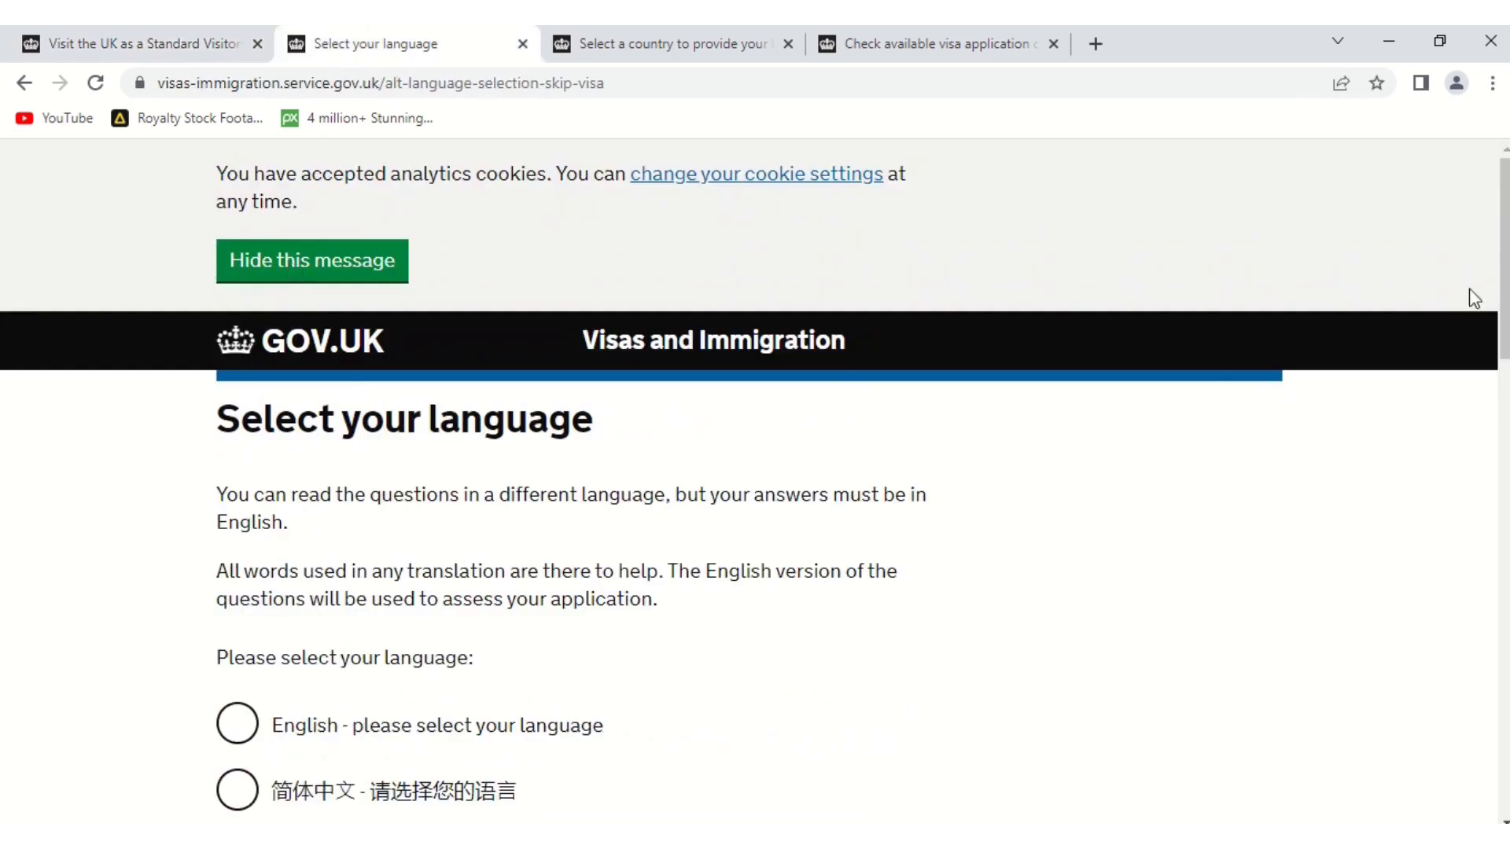
left_click_drag(1504, 286, 1506, 363)
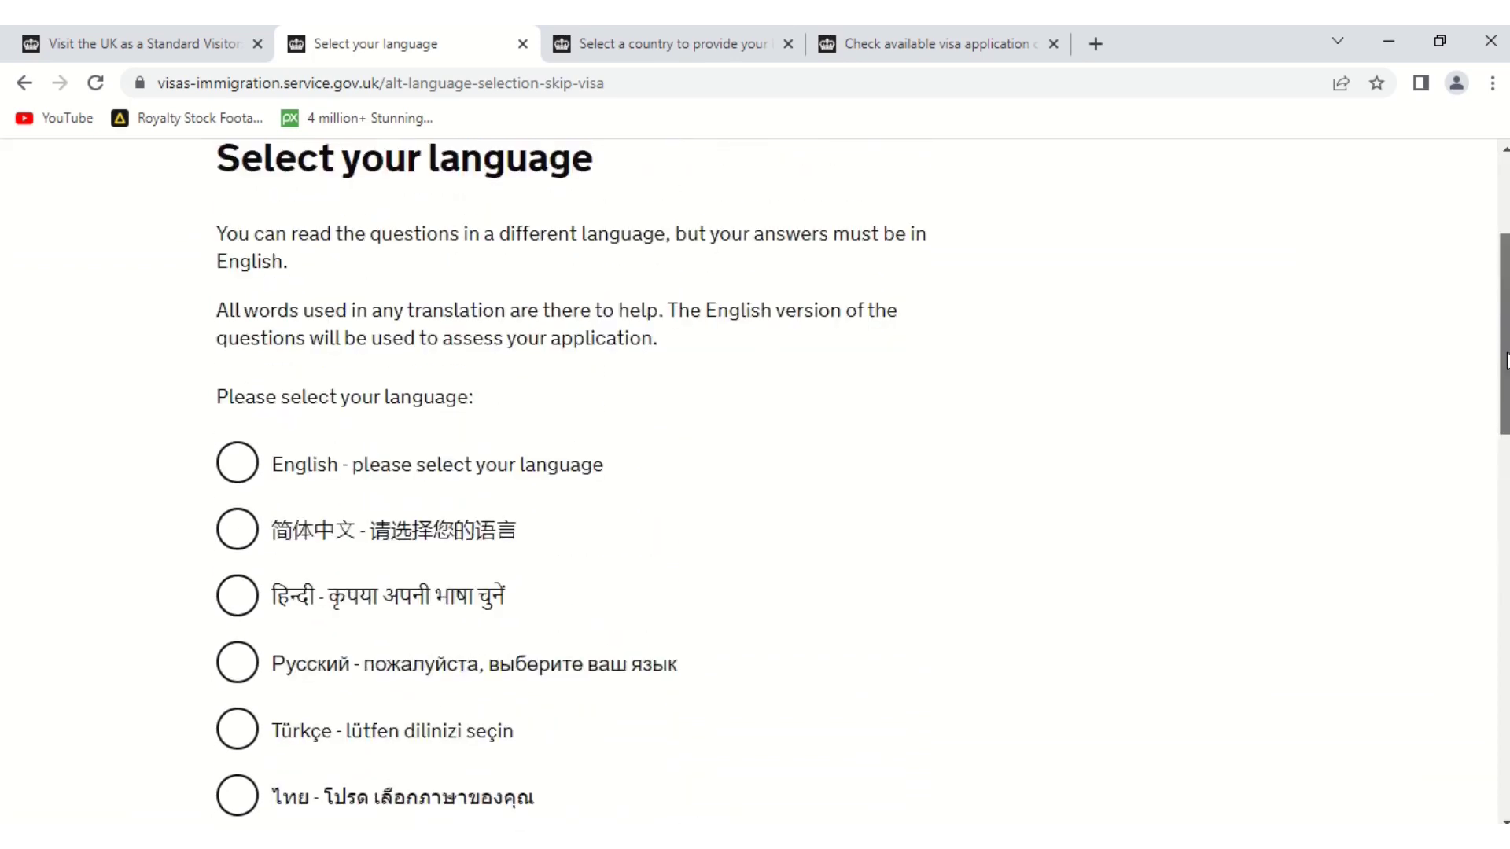
left_click(239, 465)
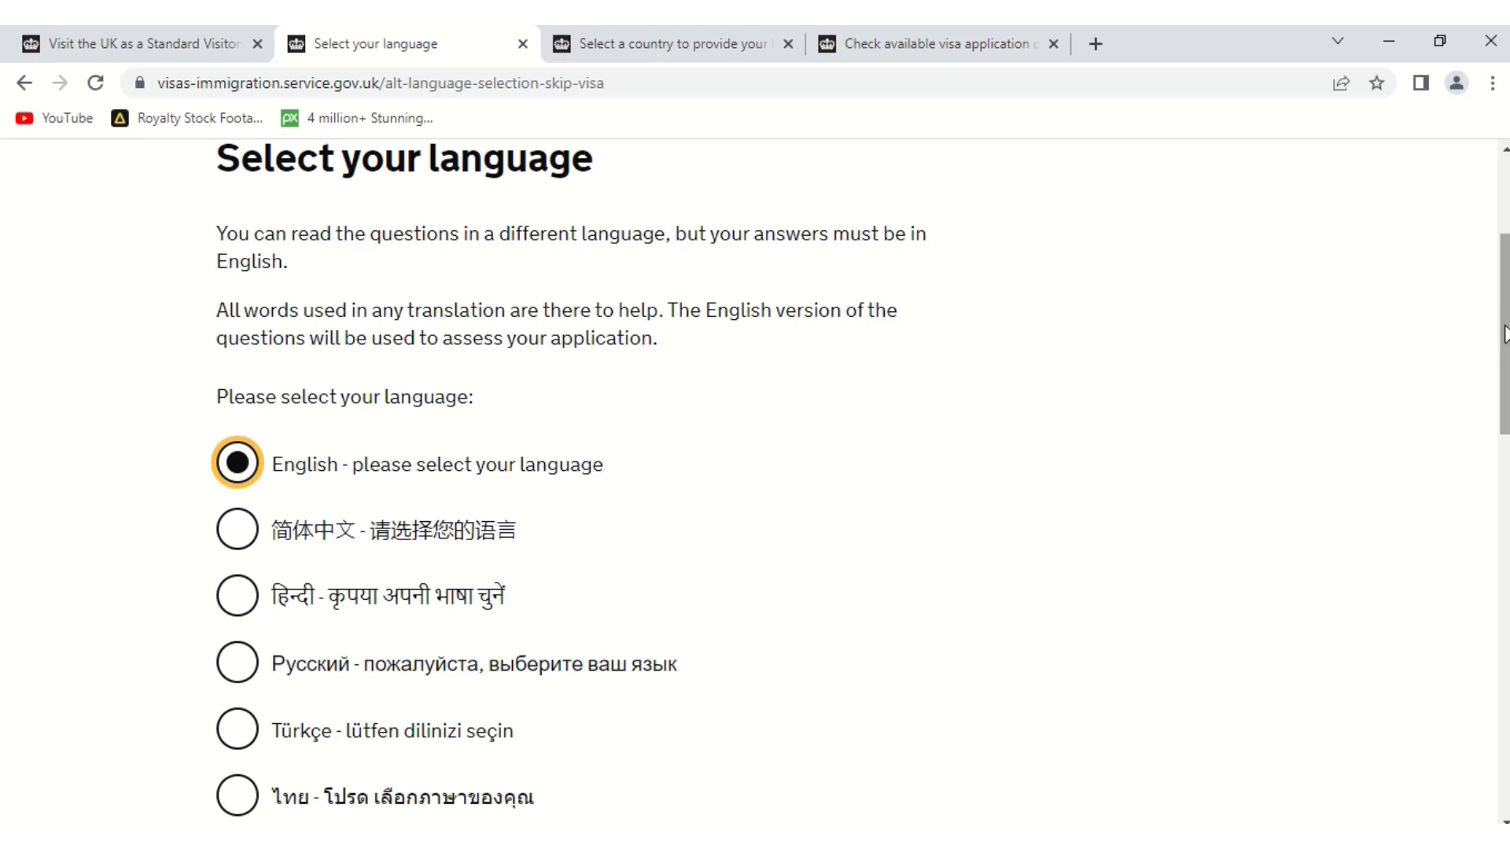
left_click_drag(1505, 335, 1504, 686)
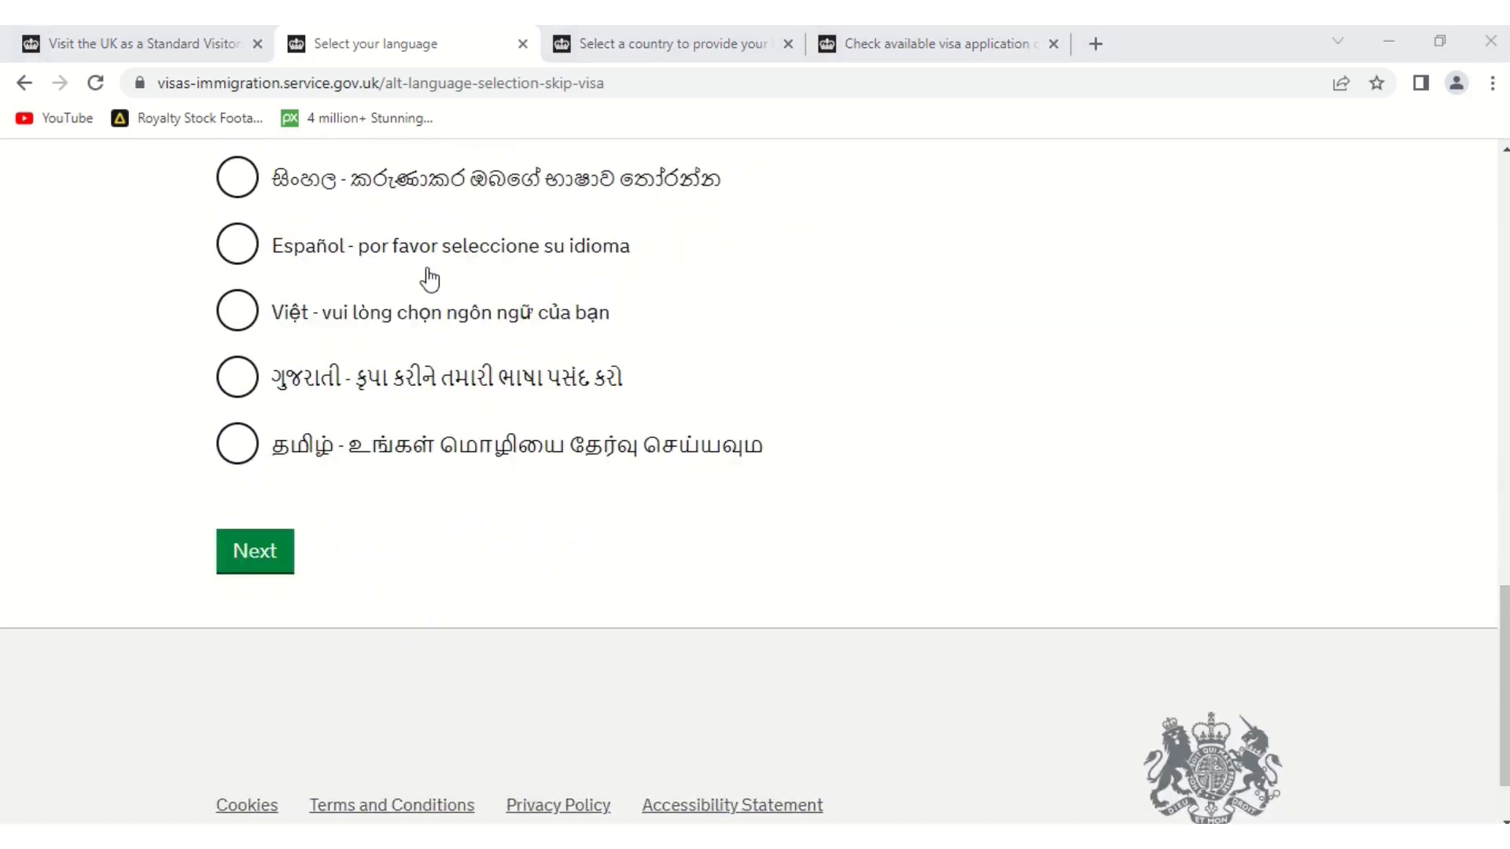
Go to the biometrics country selection page and enter Pakistan as the country for providing biometrics
left_click(582, 41)
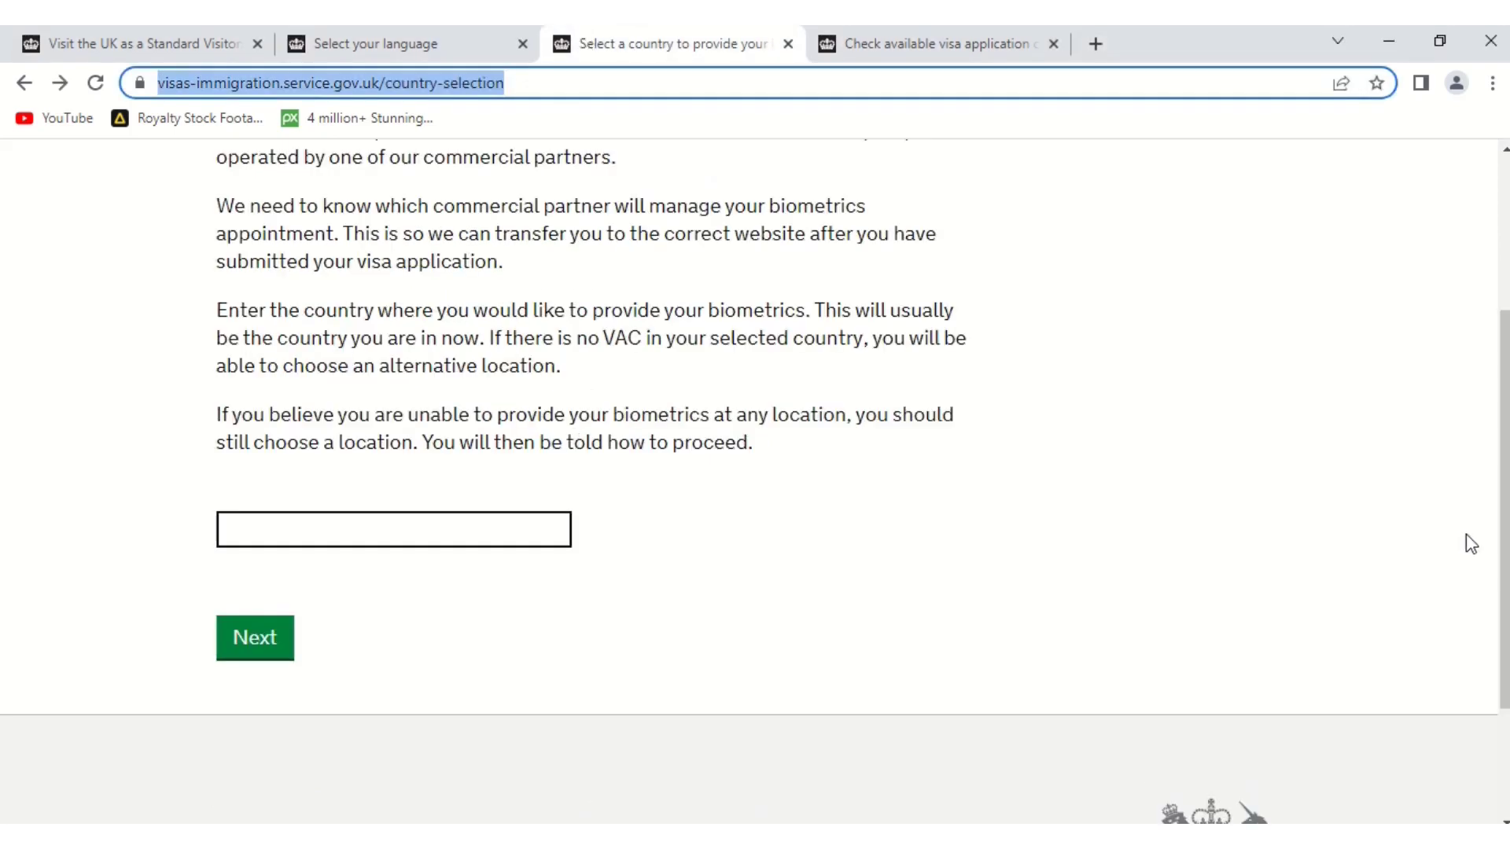
left_click(1505, 291)
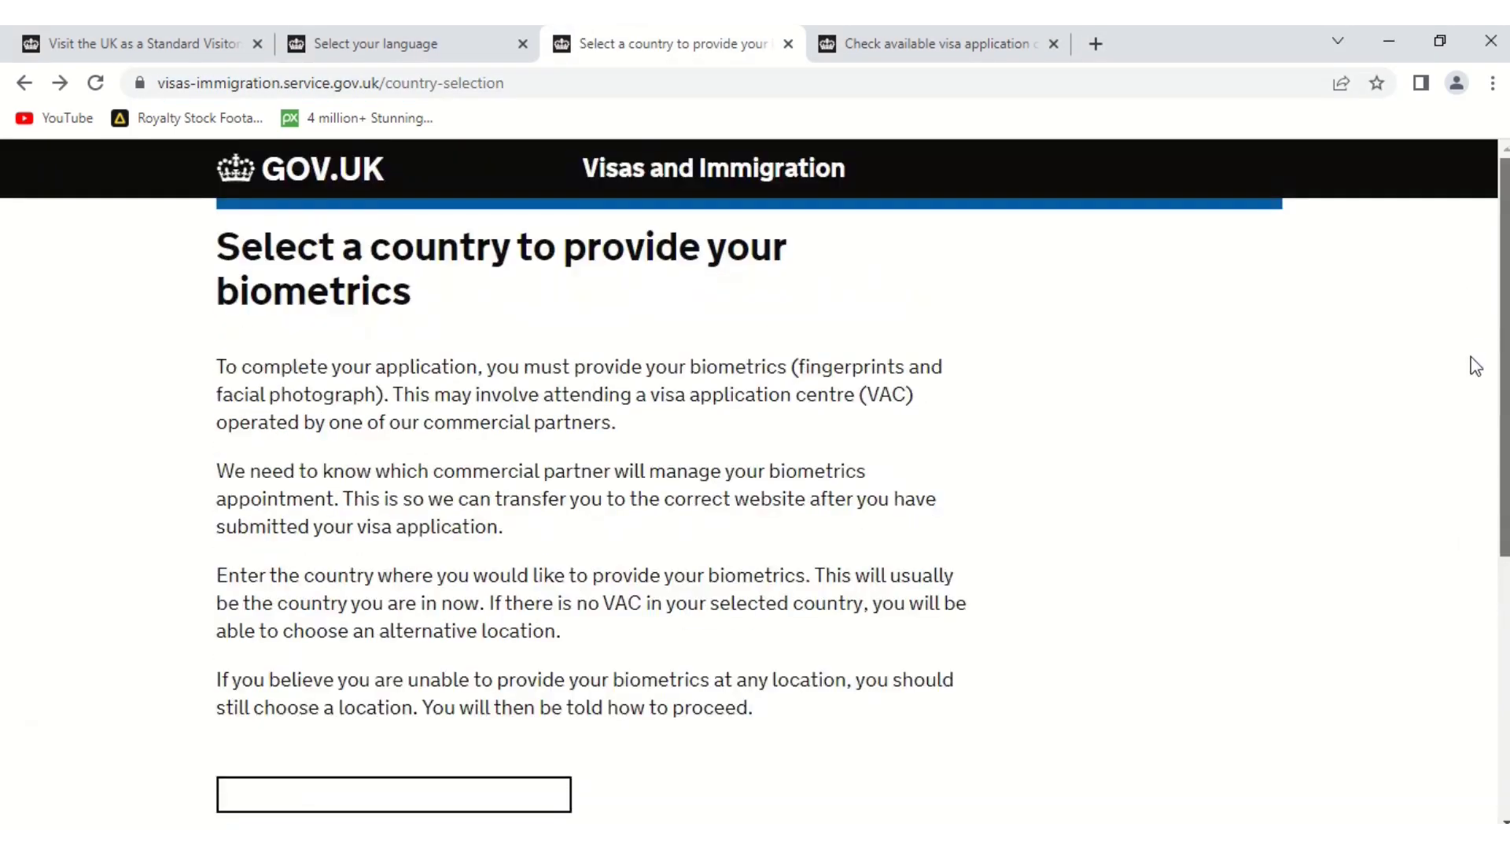
scroll(1473, 364, "down", 1)
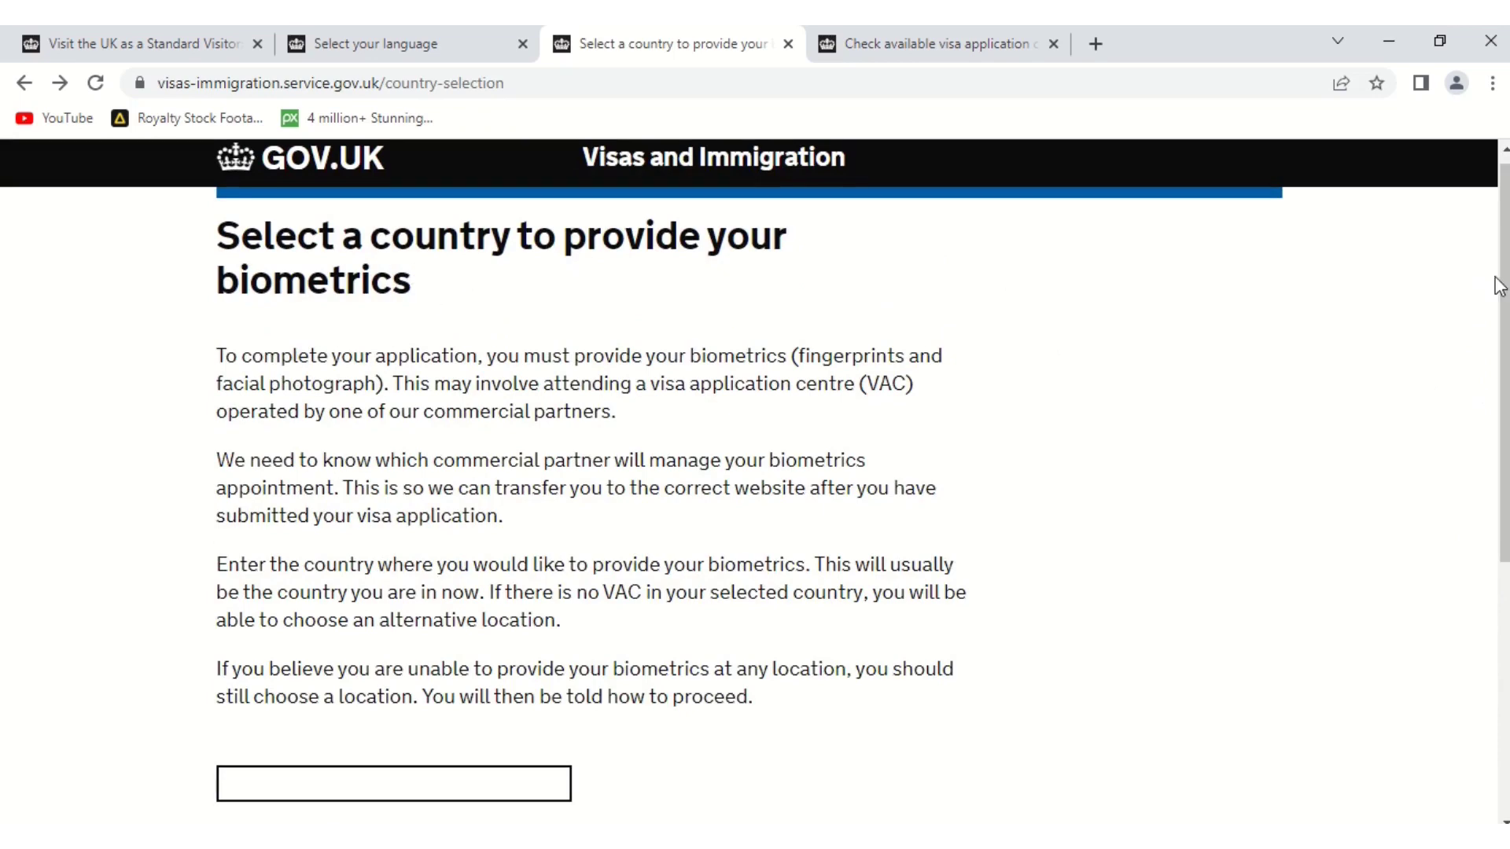
left_click_drag(1504, 287, 1422, 407)
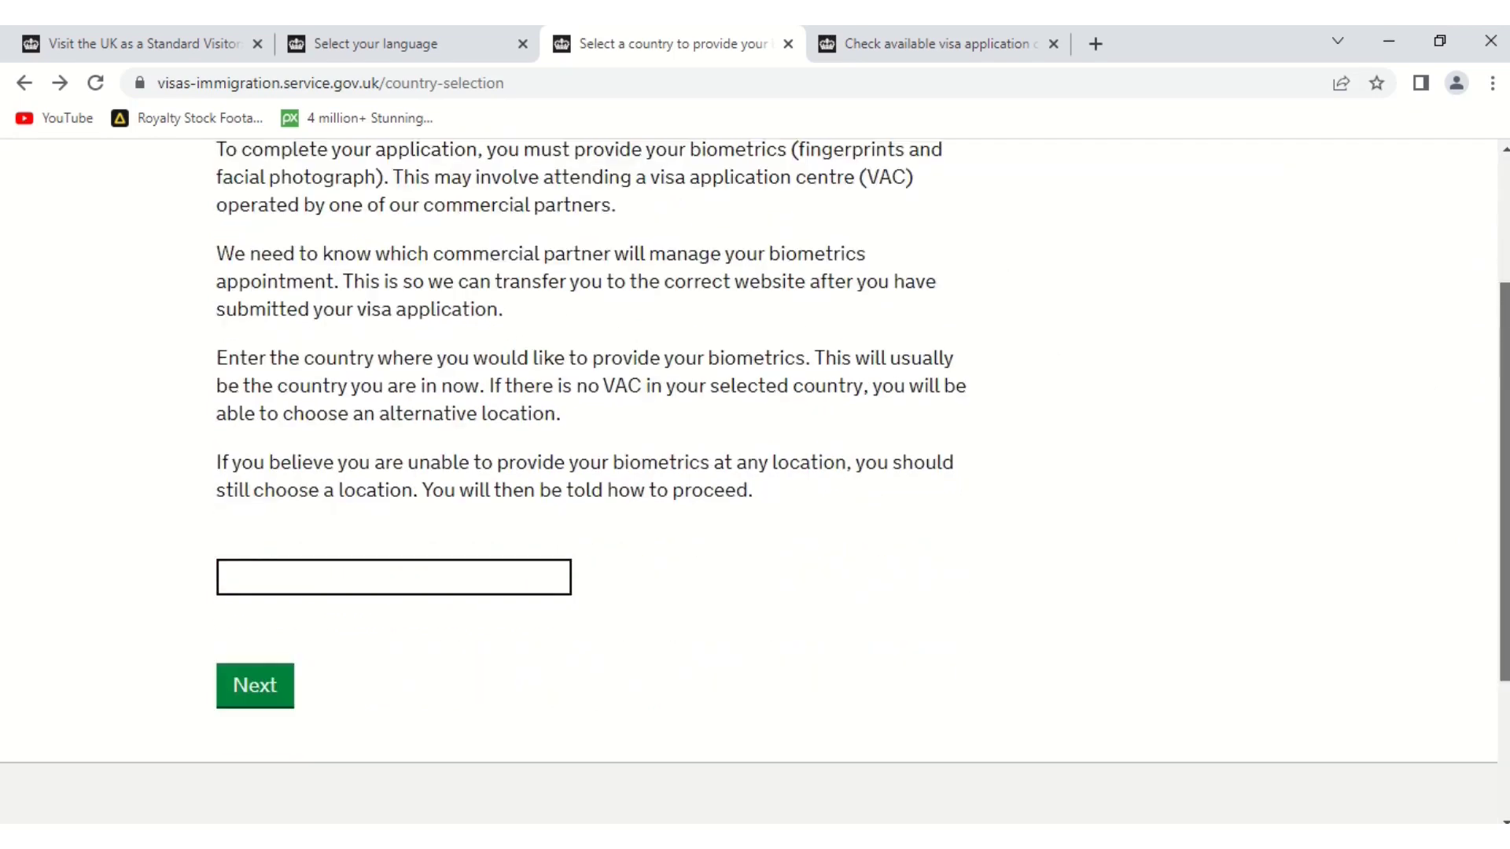
left_click(406, 578)
type("pakis")
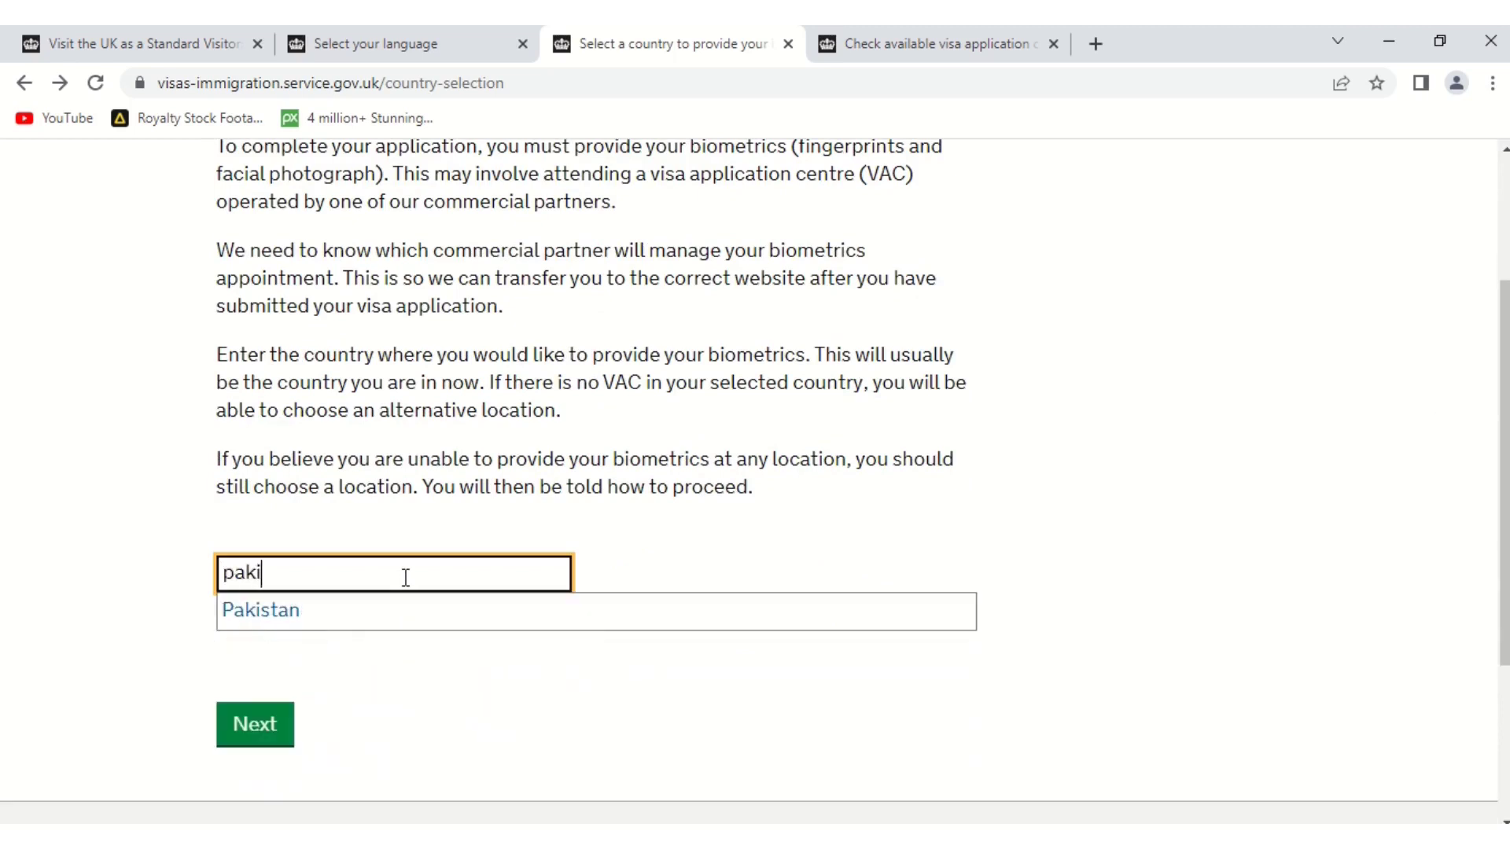
left_click(297, 621)
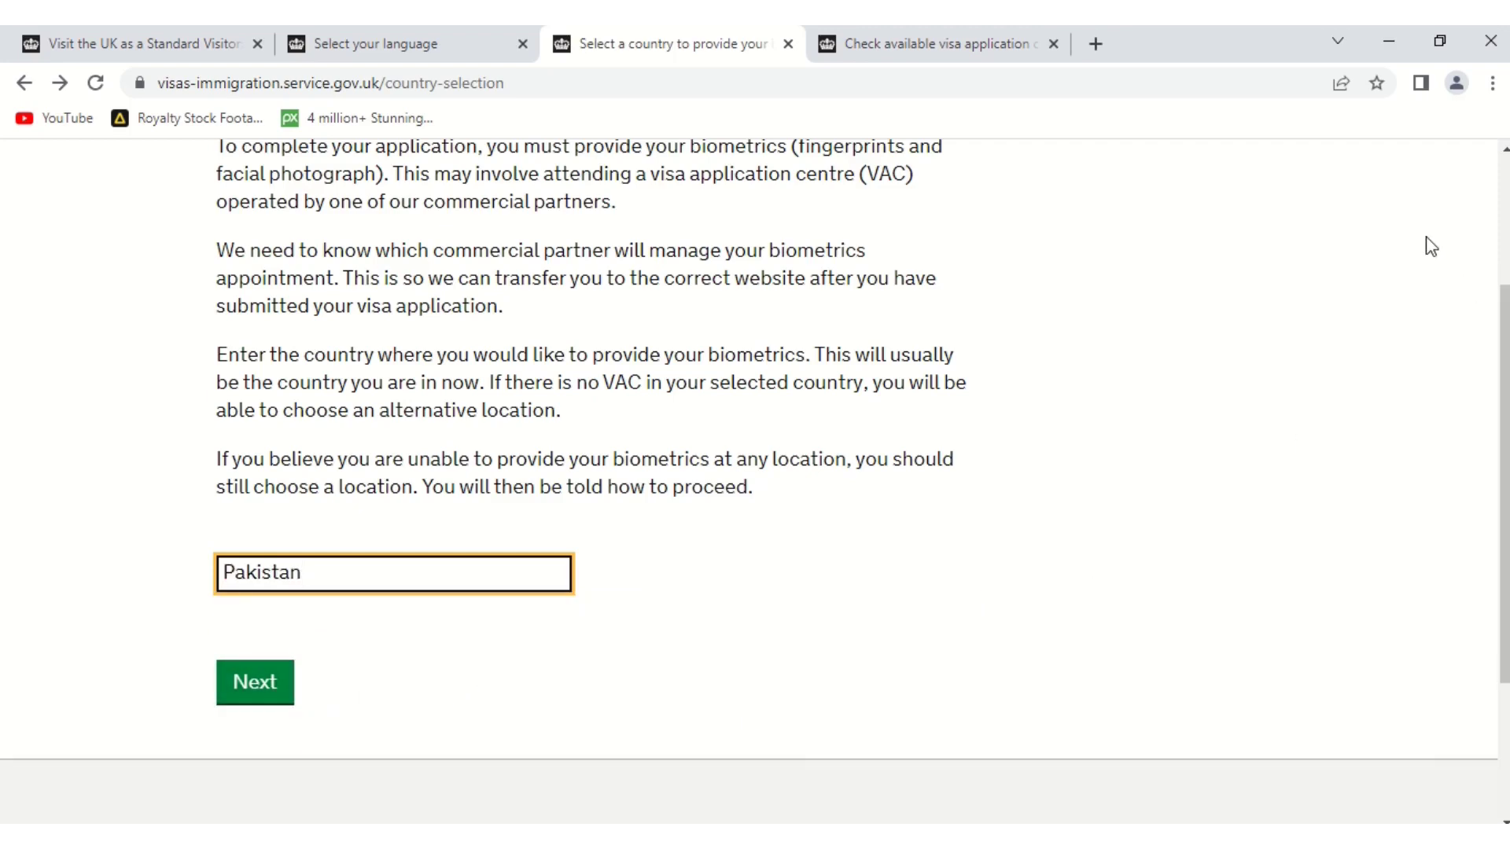
Confirm that the biometrics location in Pakistan has been identified and start the UK visit visa application
left_click(1024, 50)
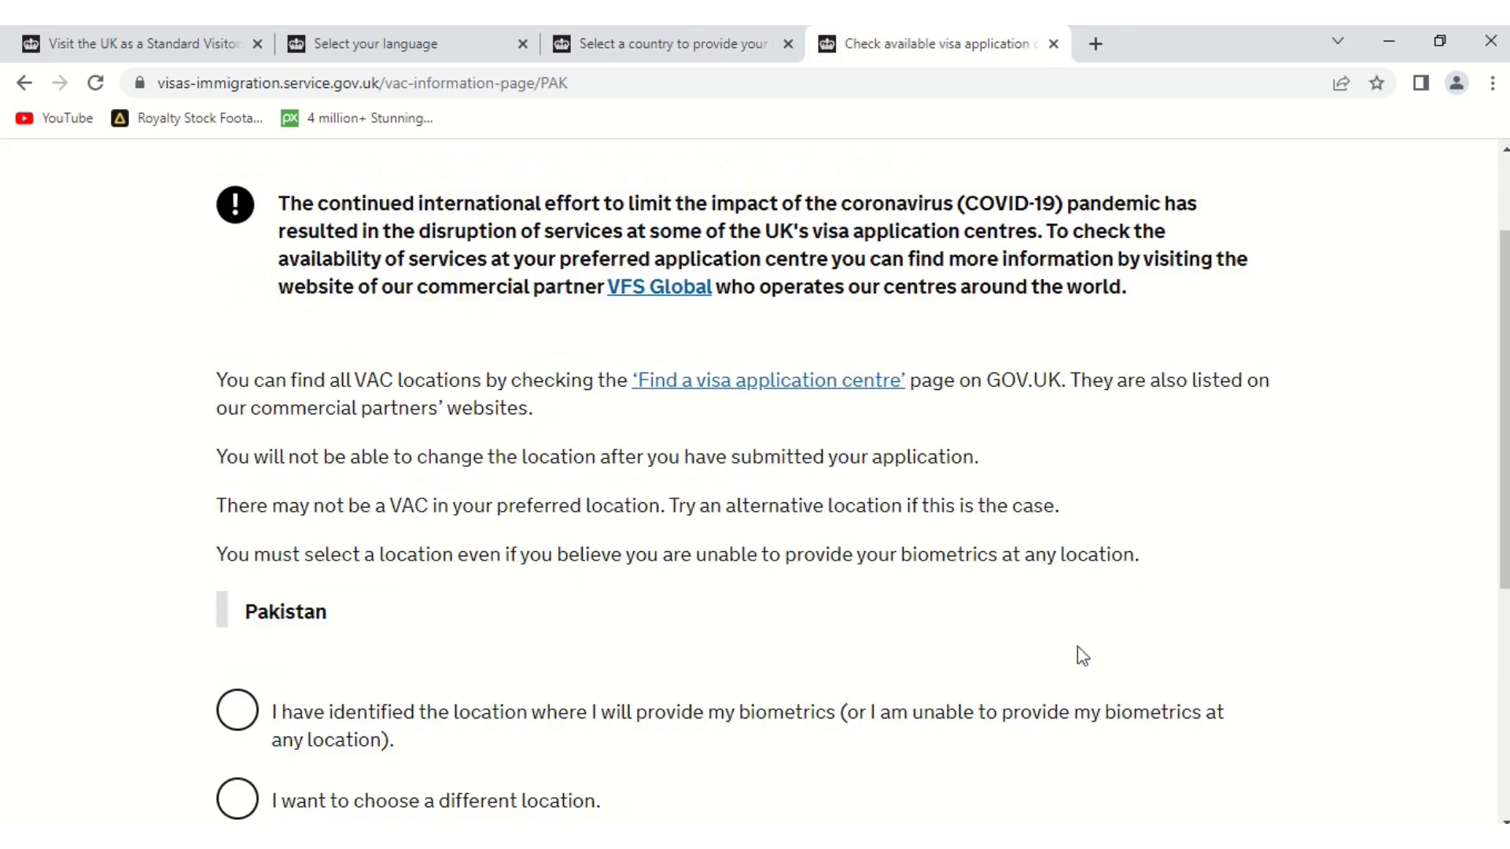
scroll(1503, 307, "up", 2)
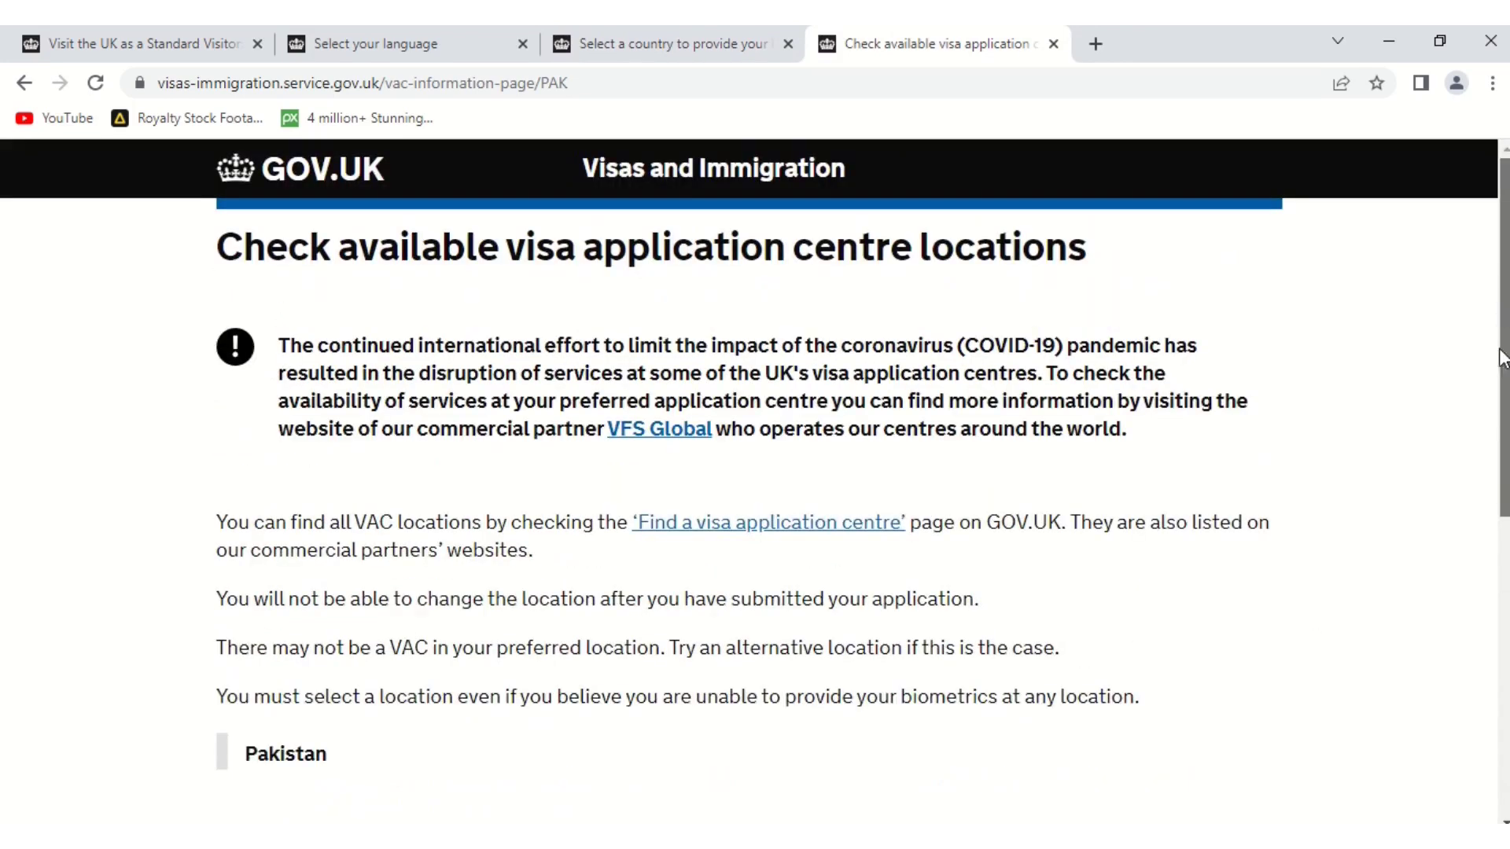
scroll(1503, 389, "down", 4)
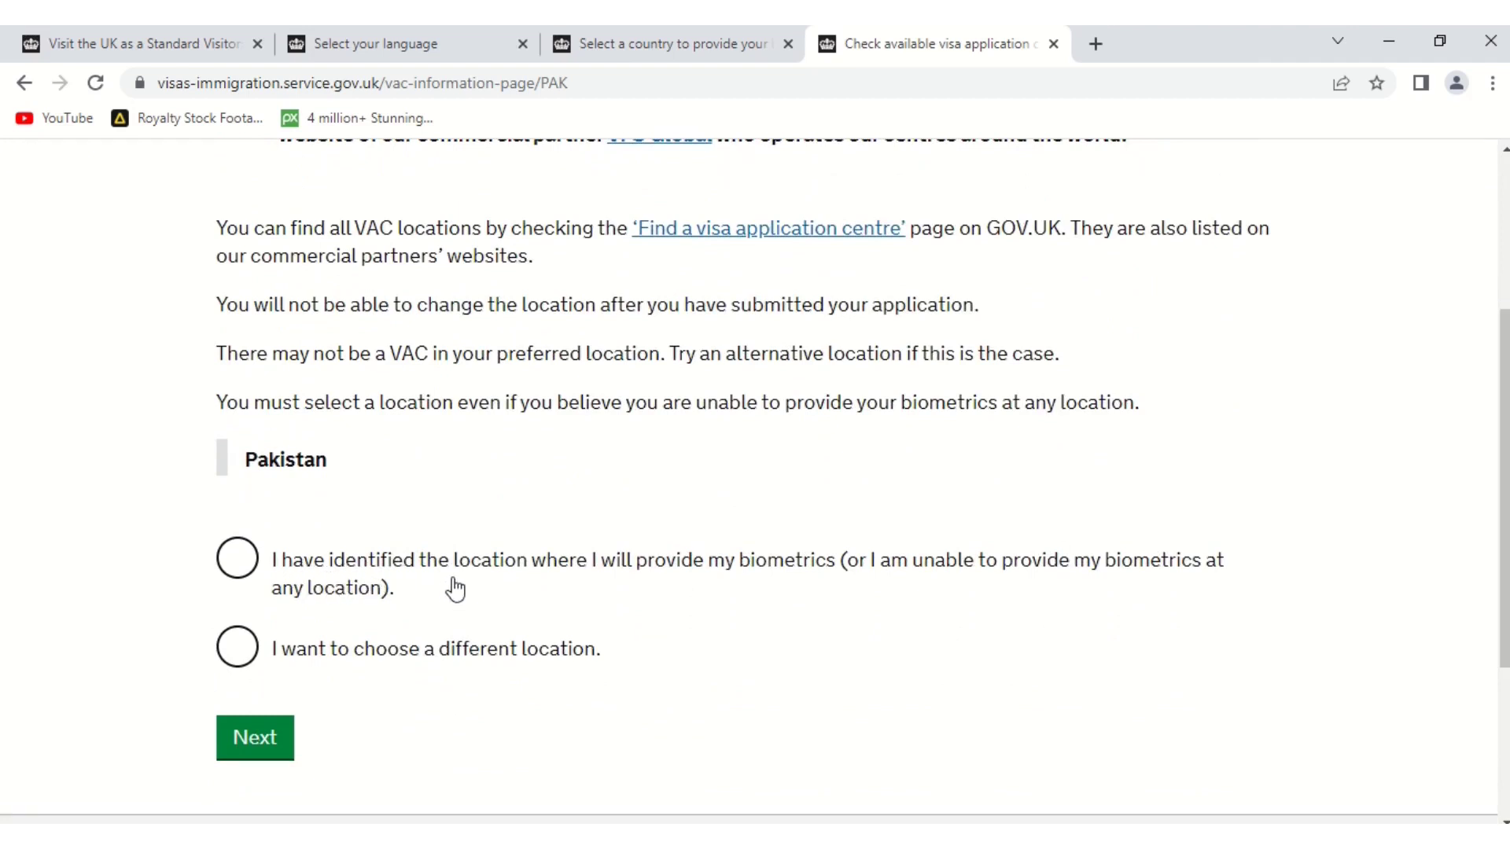
left_click(245, 560)
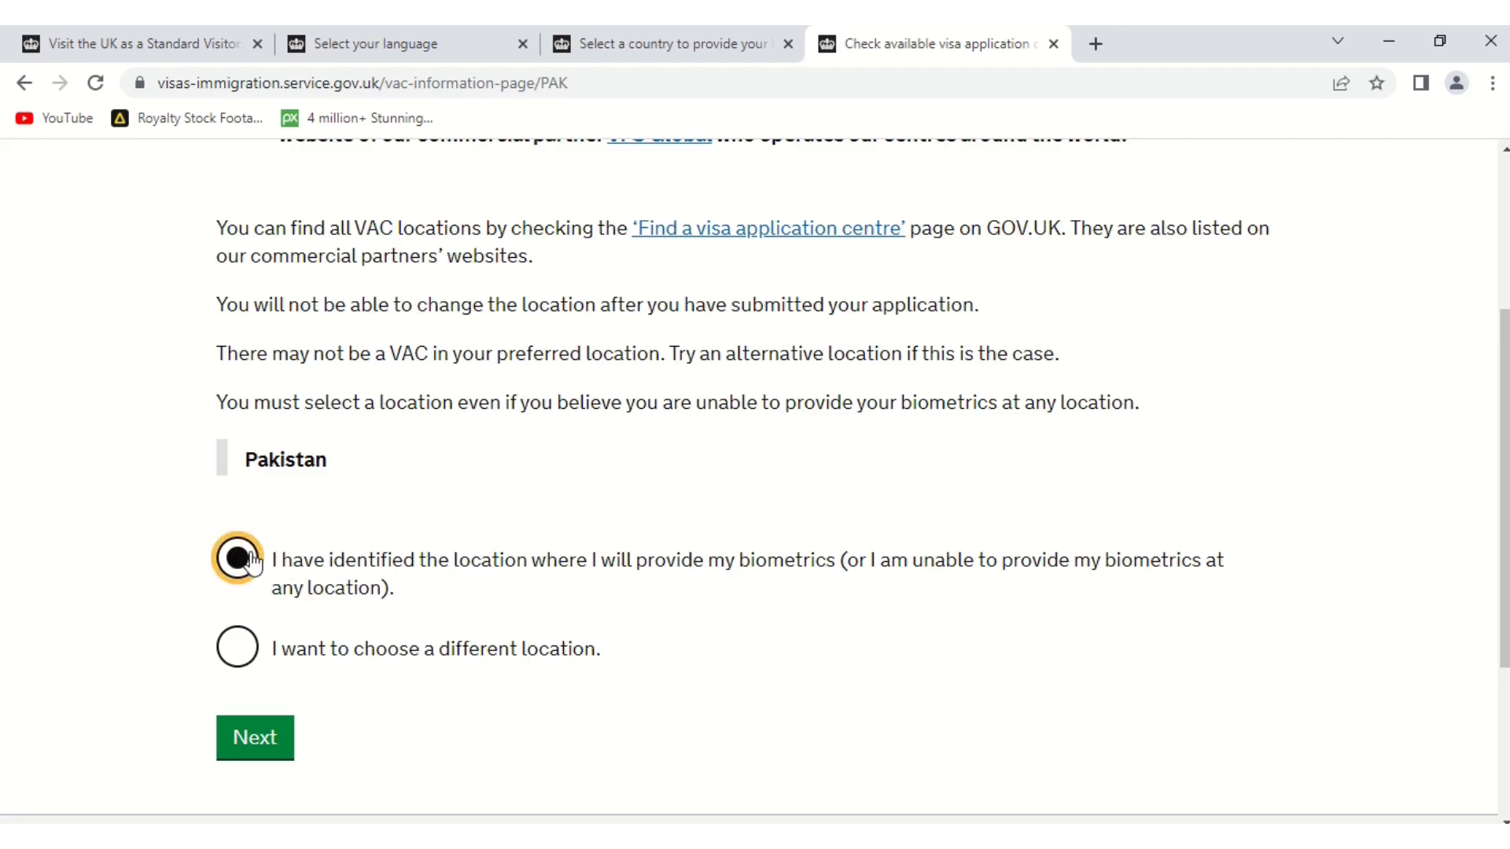
left_click(281, 743)
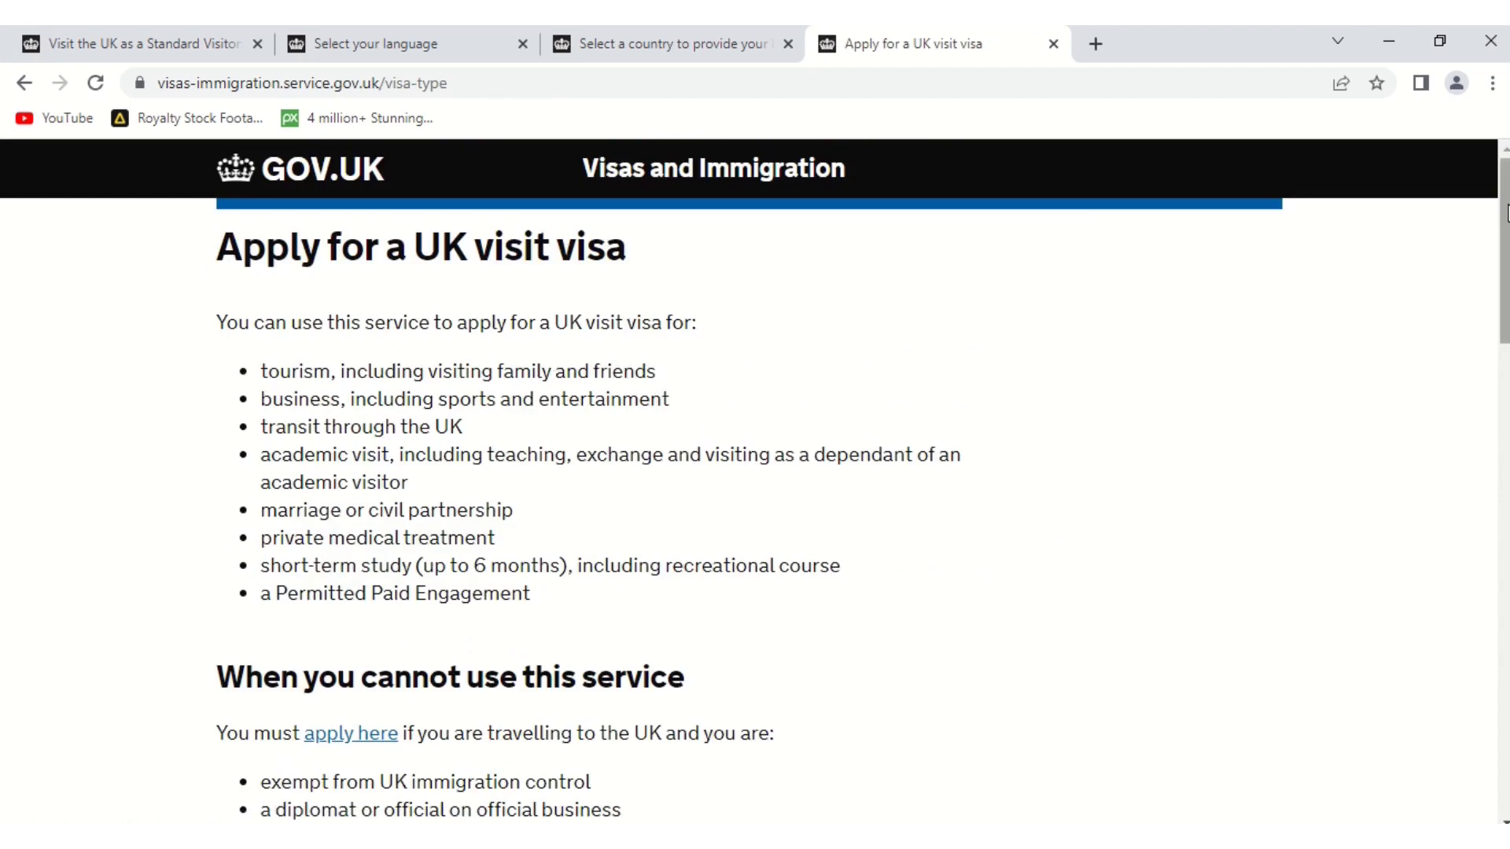
left_click_drag(1505, 213, 1505, 625)
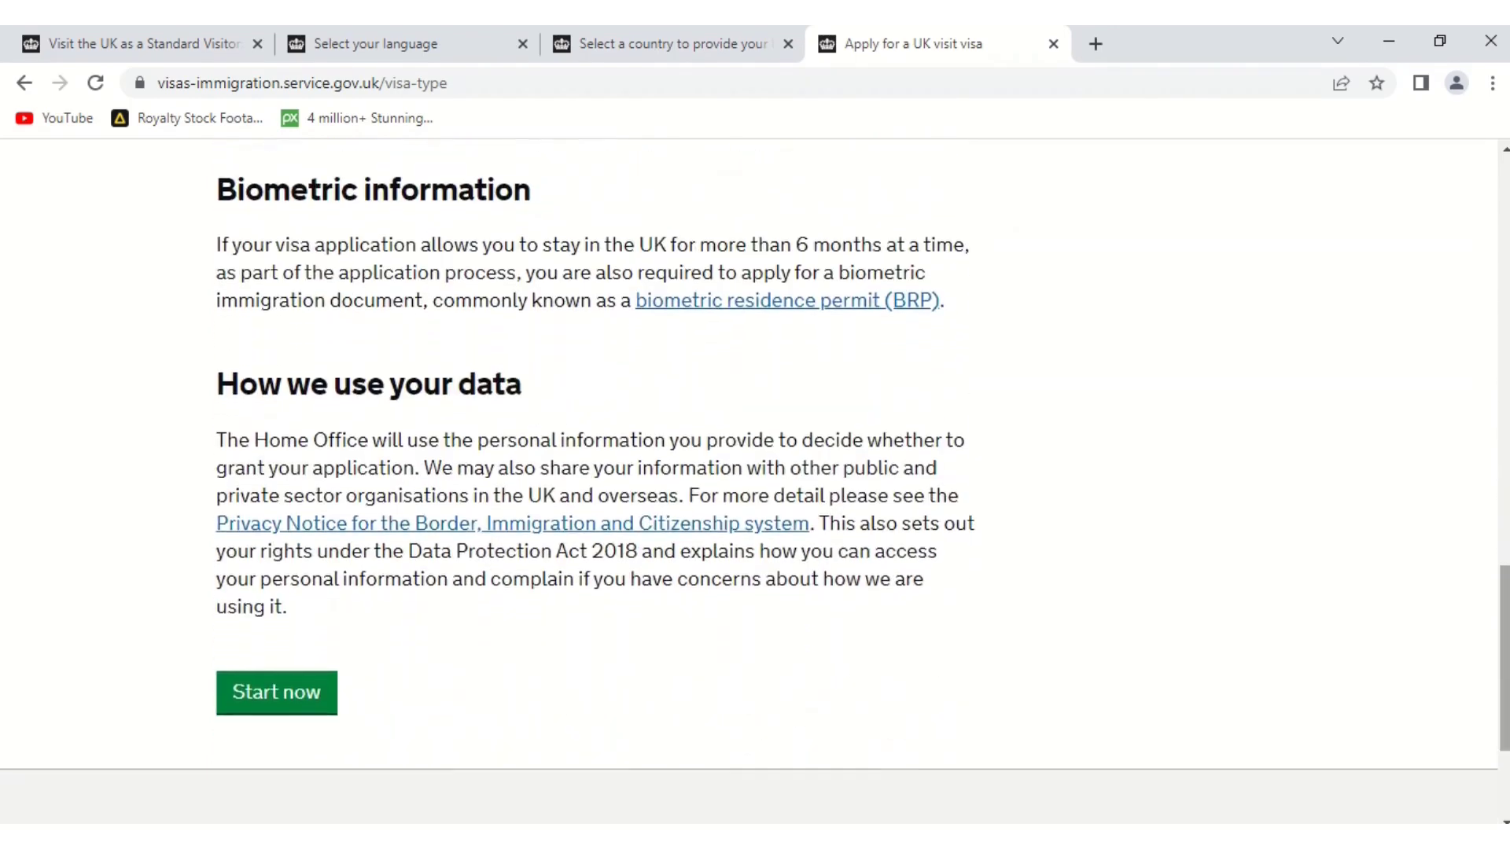
left_click(307, 716)
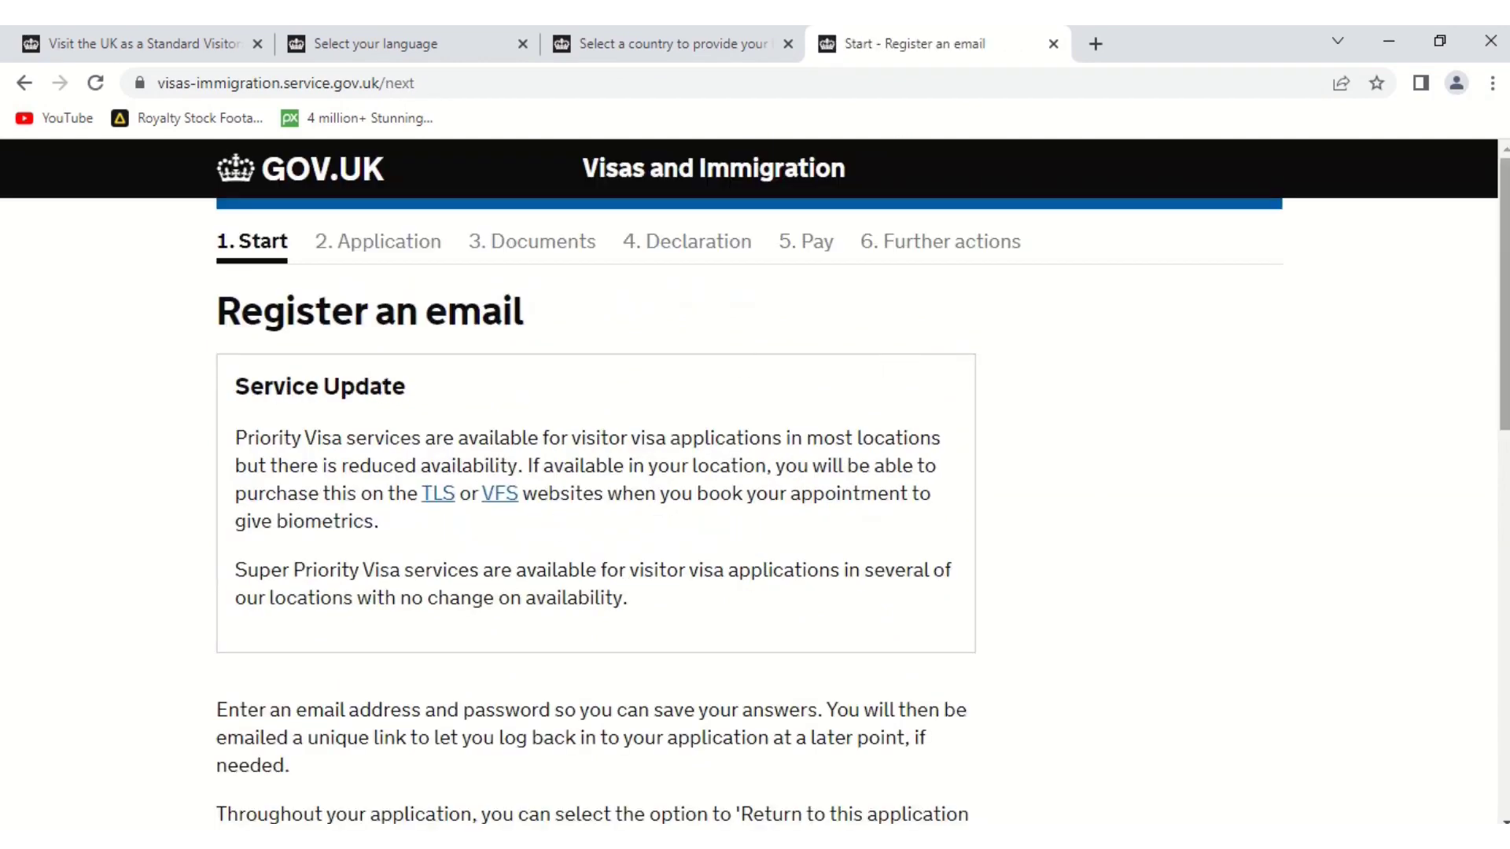
Register the applicant's email address with a new account password, entered twice, and save the registration
left_click_drag(1505, 265, 1506, 395)
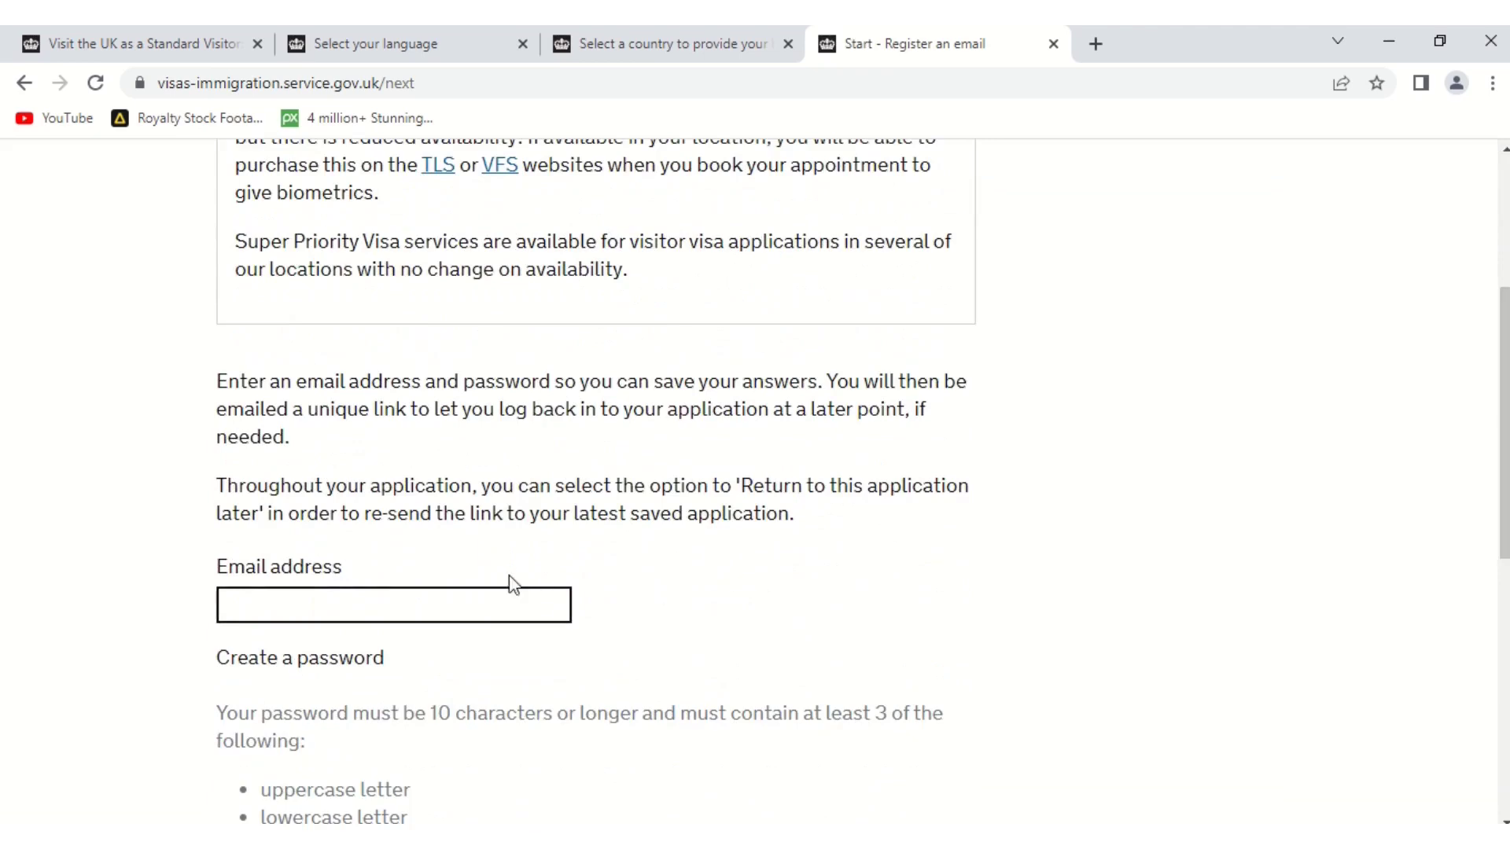
left_click(487, 599)
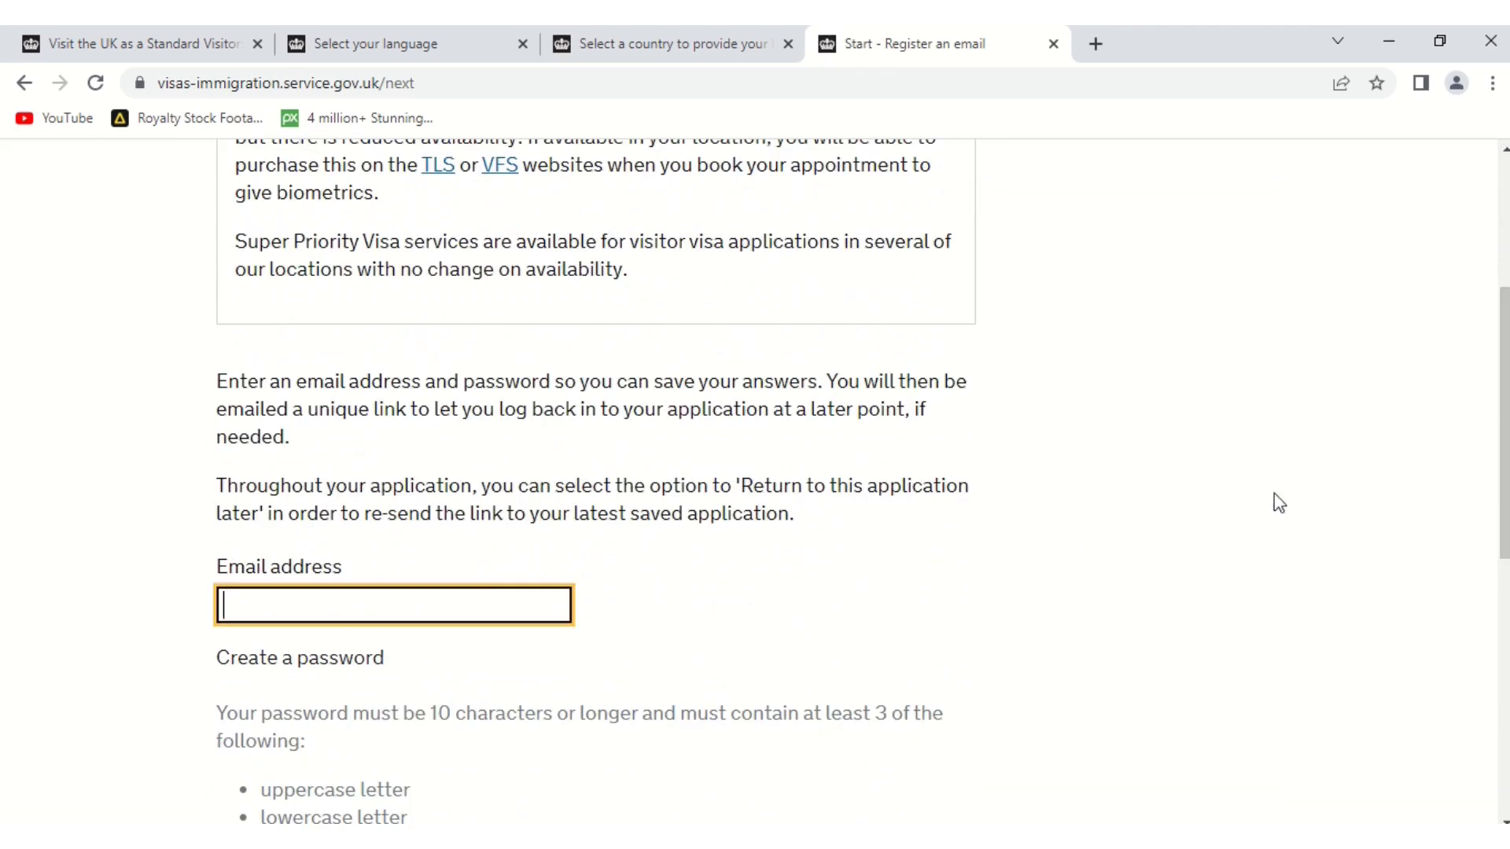
scroll(1250, 527, "down", 5)
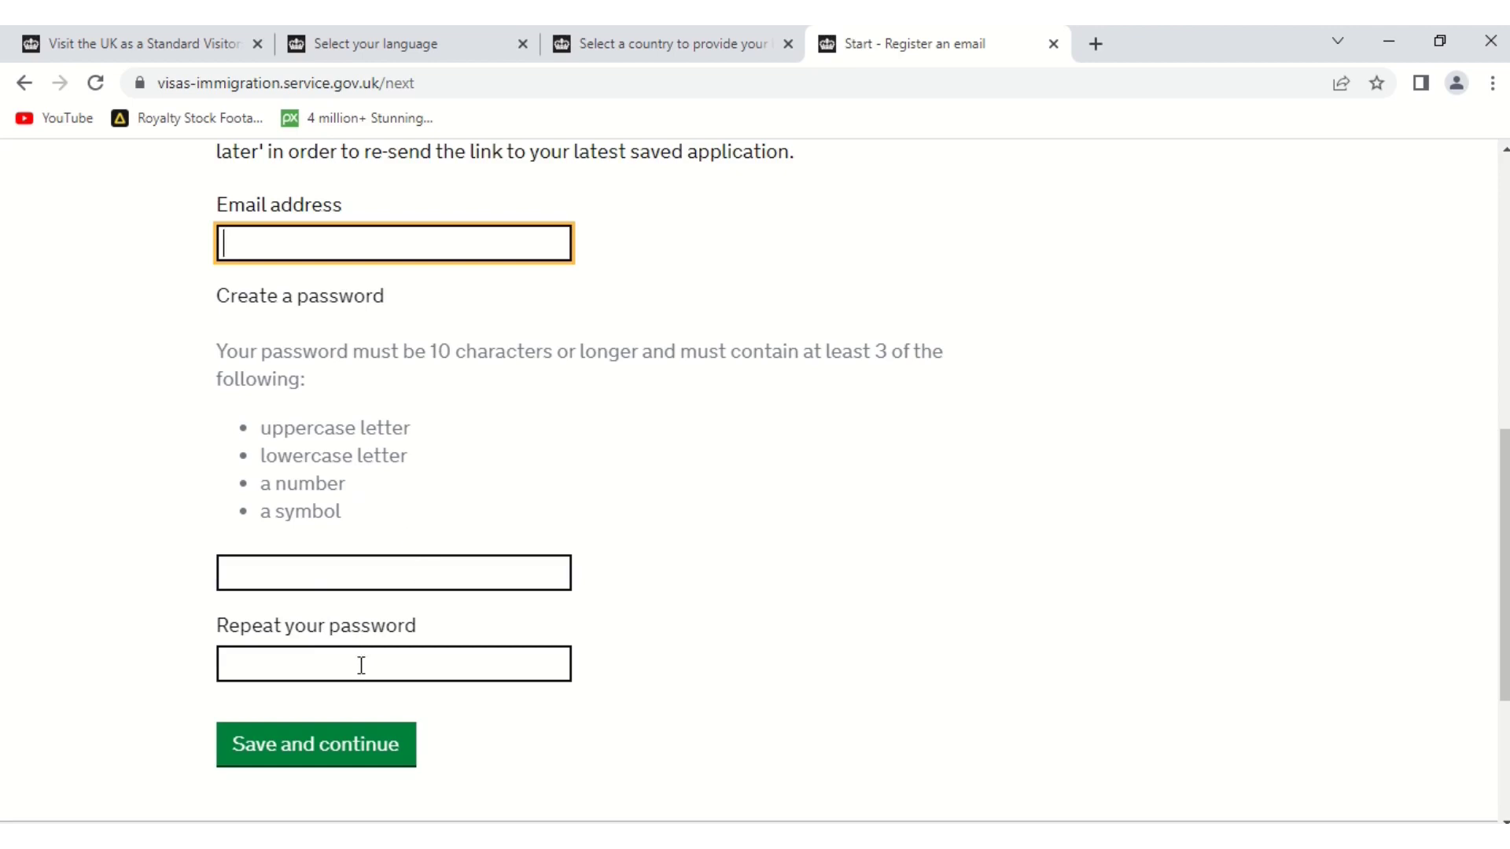
left_click(385, 751)
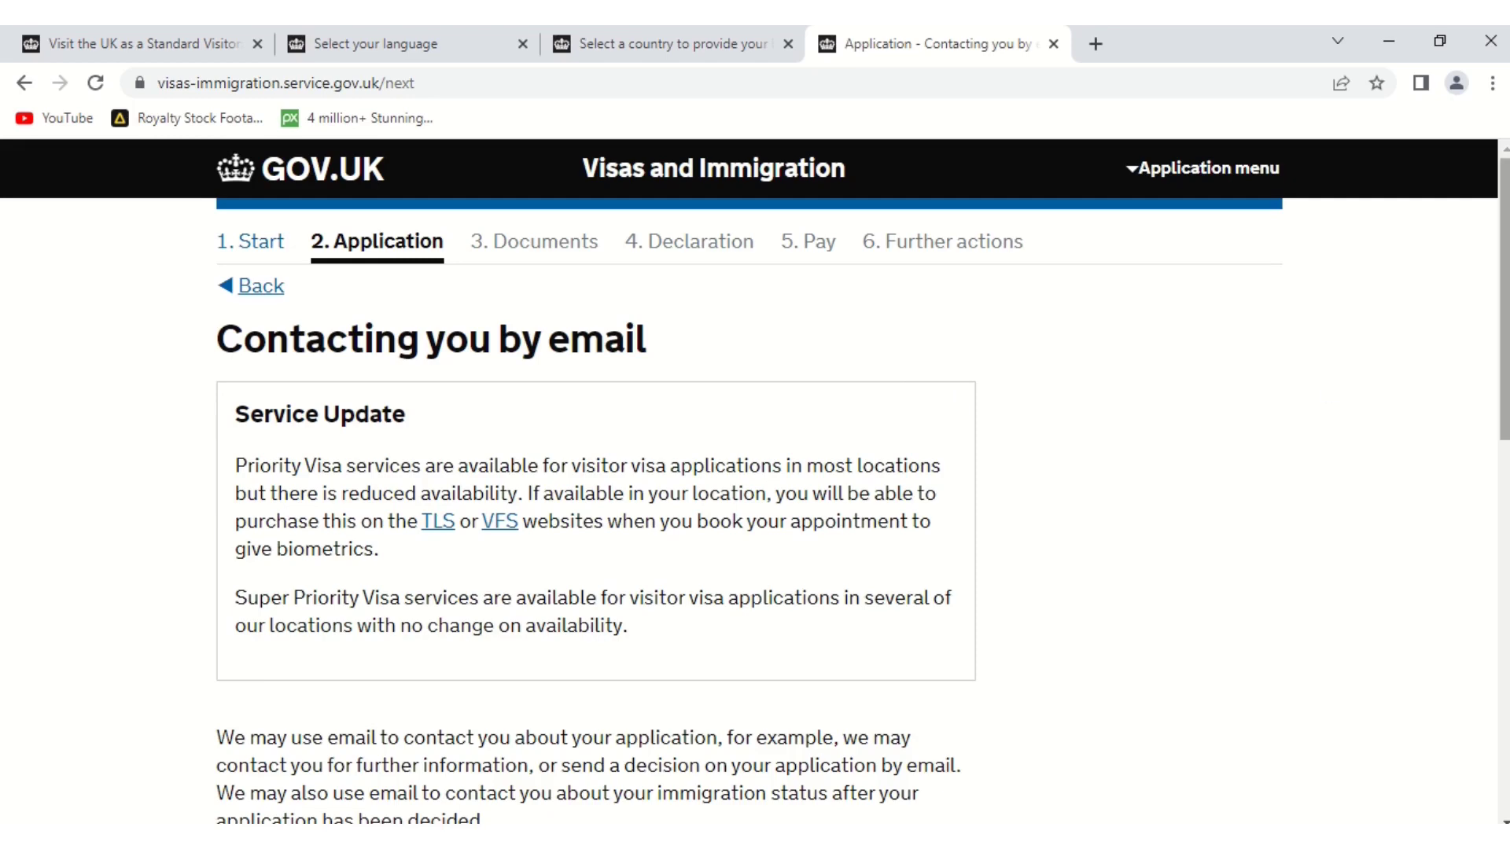
State that the registered email address belongs to You and save the answer
left_click_drag(1505, 326, 1505, 673)
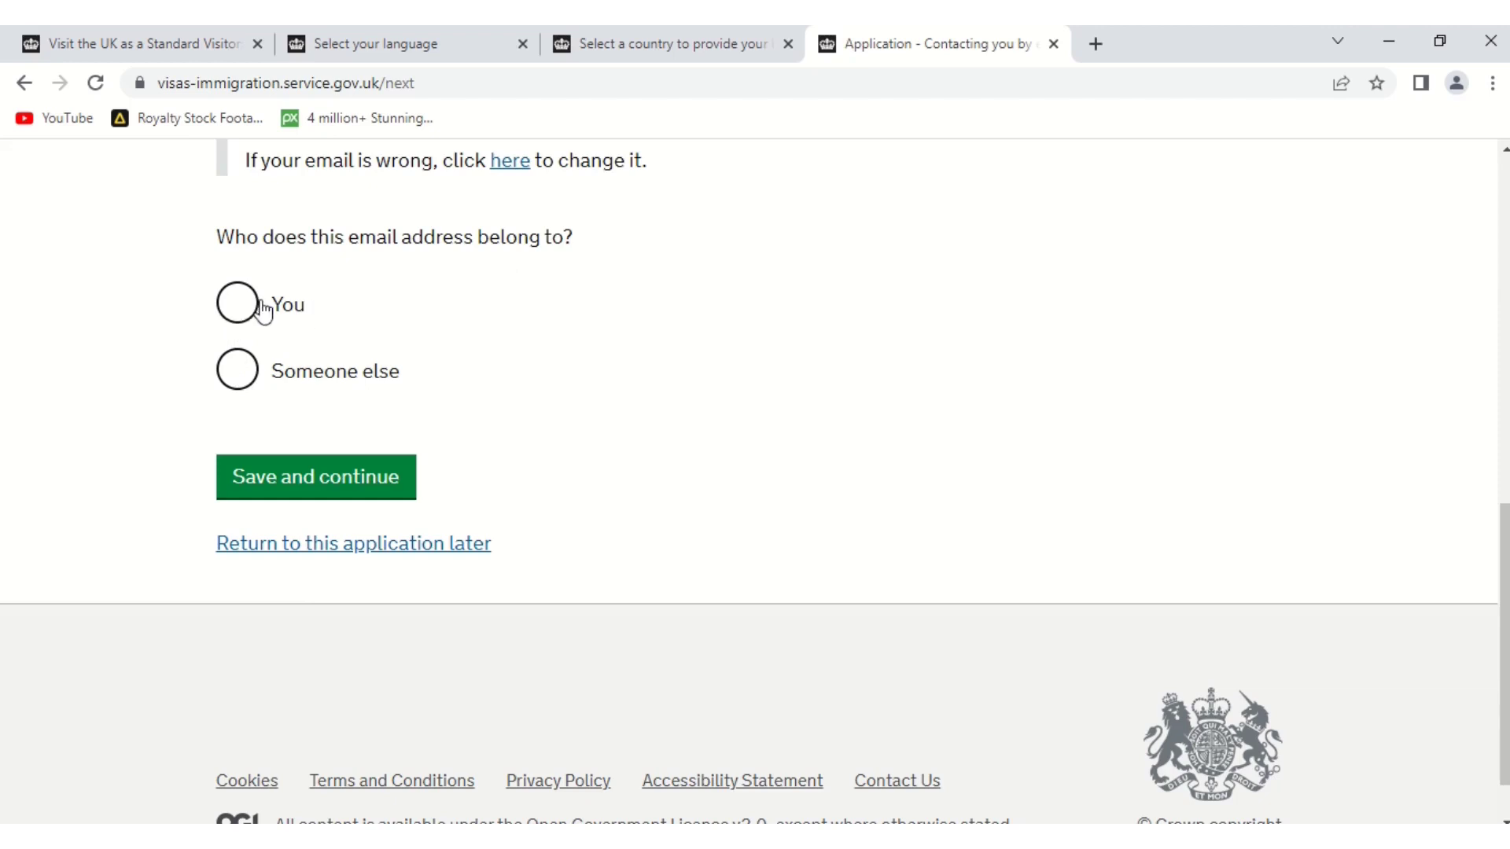
left_click(236, 302)
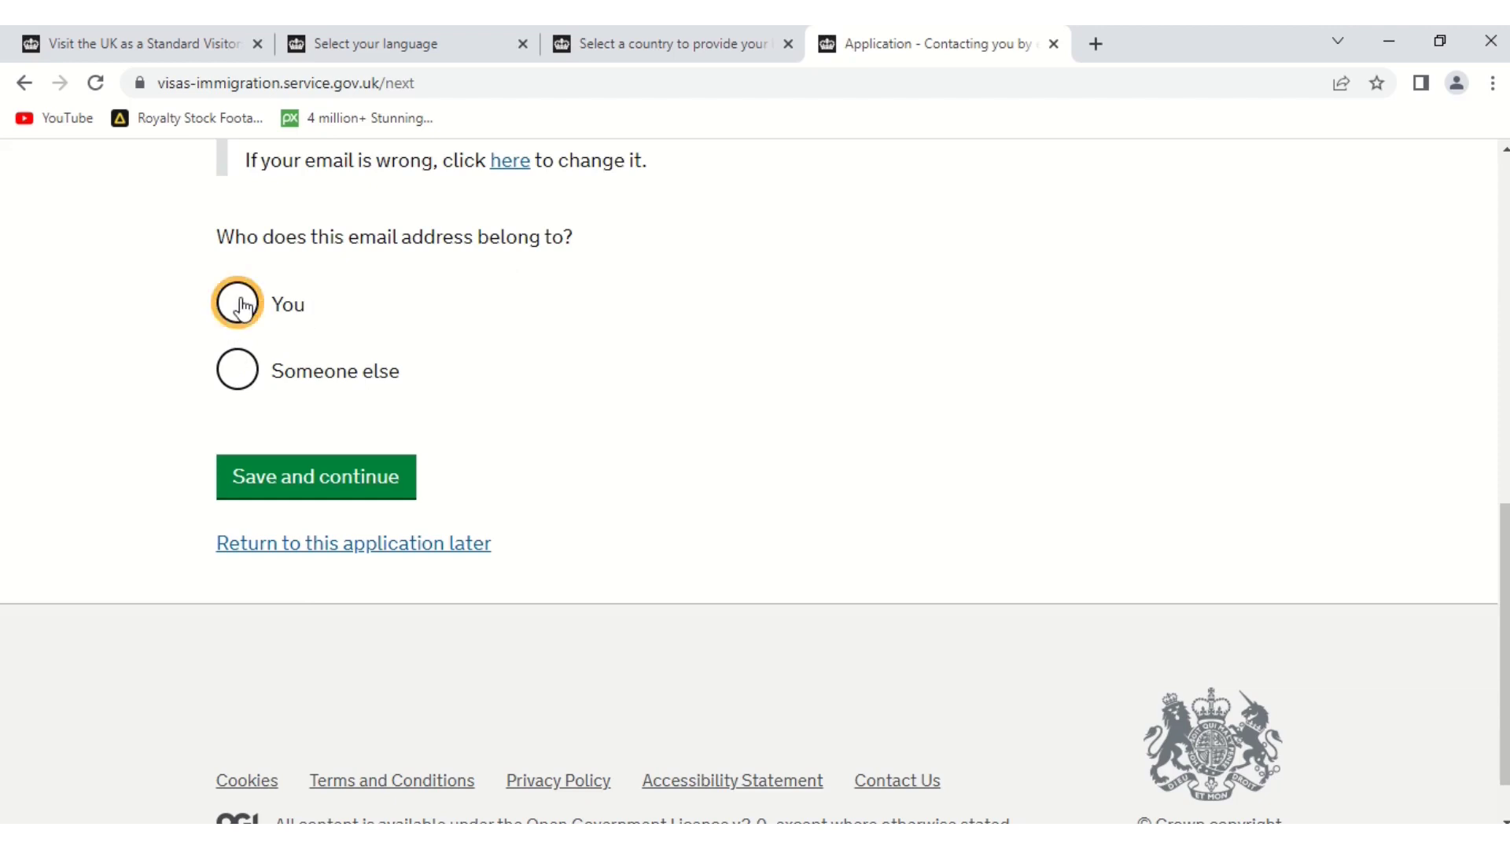
left_click(327, 491)
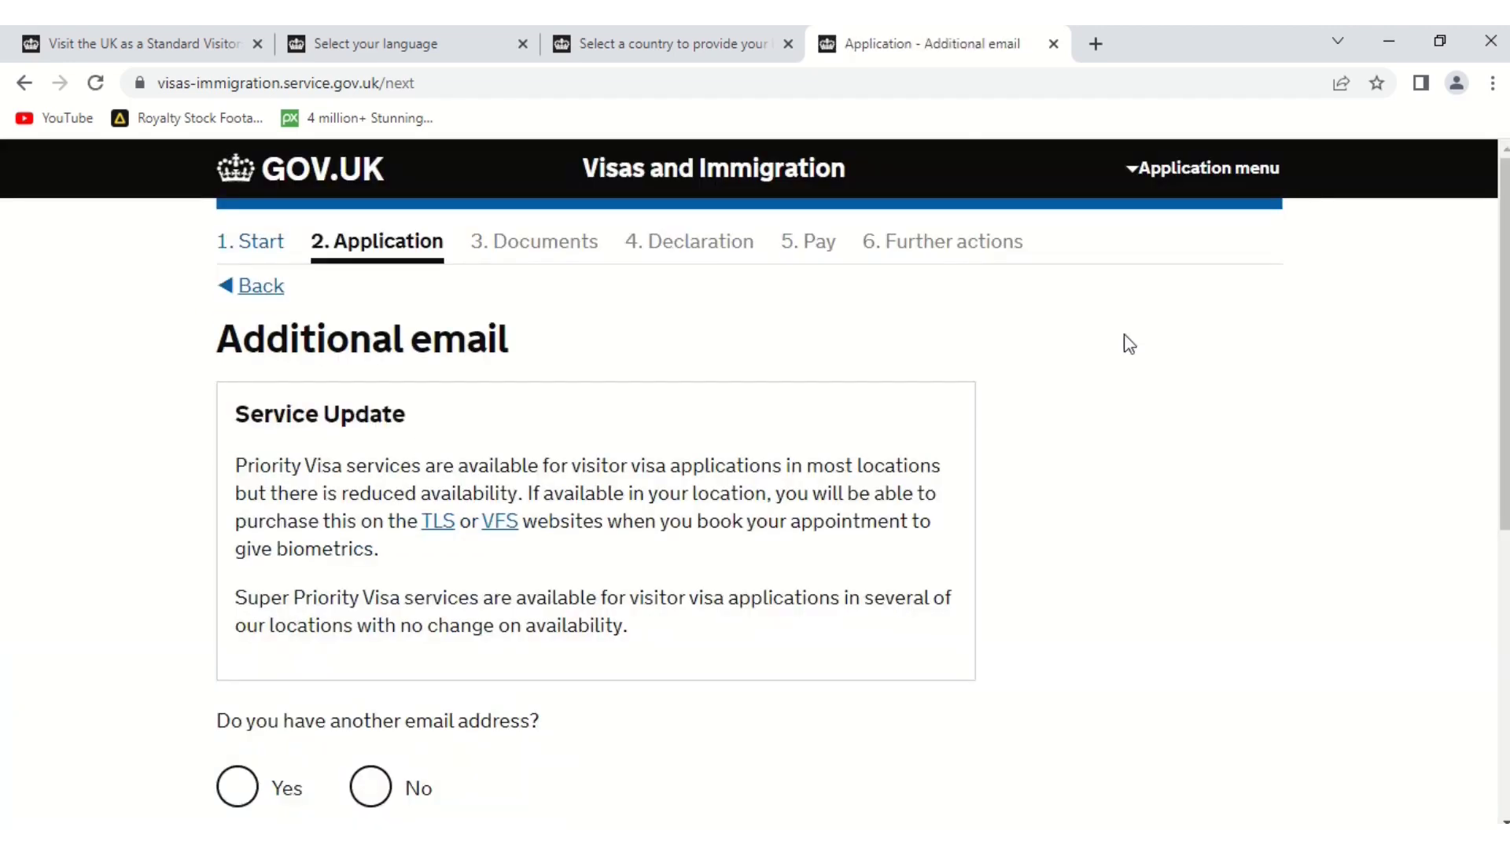
Answer No to having another email address and save the answer
scroll(755, 471, "down", 3)
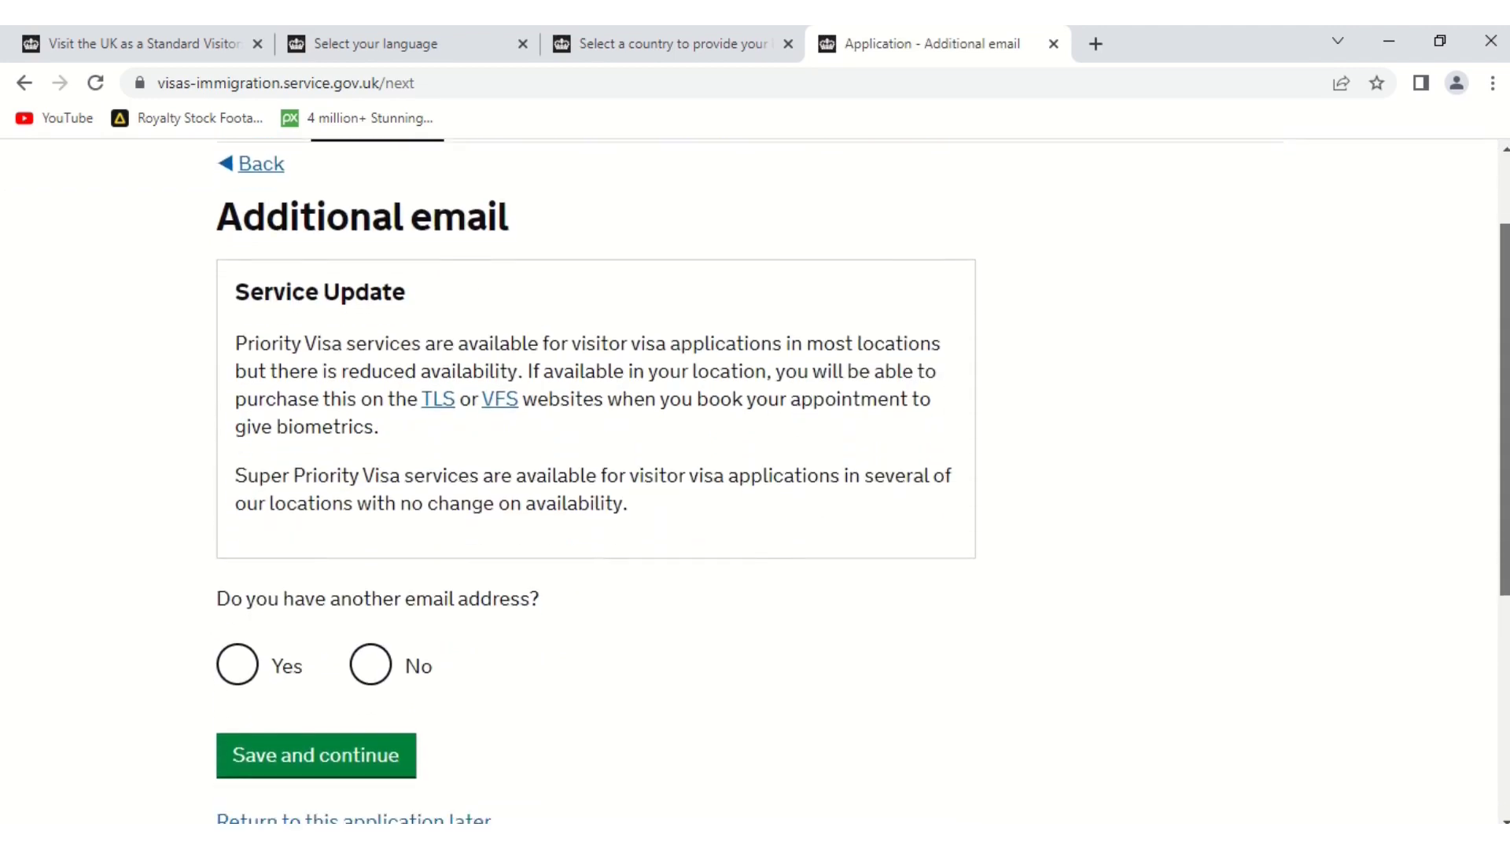
scroll(755, 472, "down", 1)
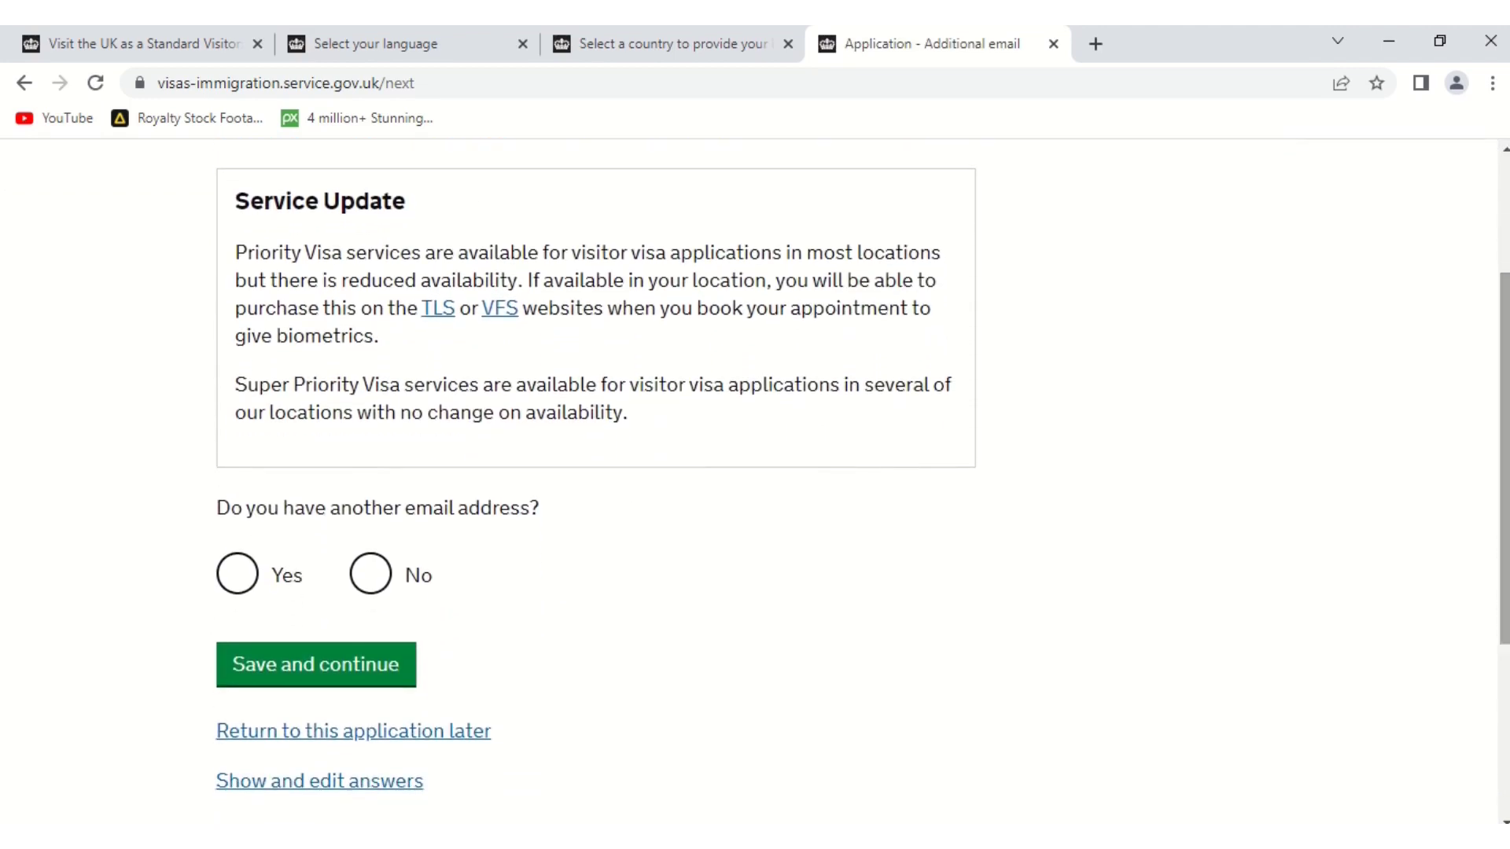
left_click(372, 575)
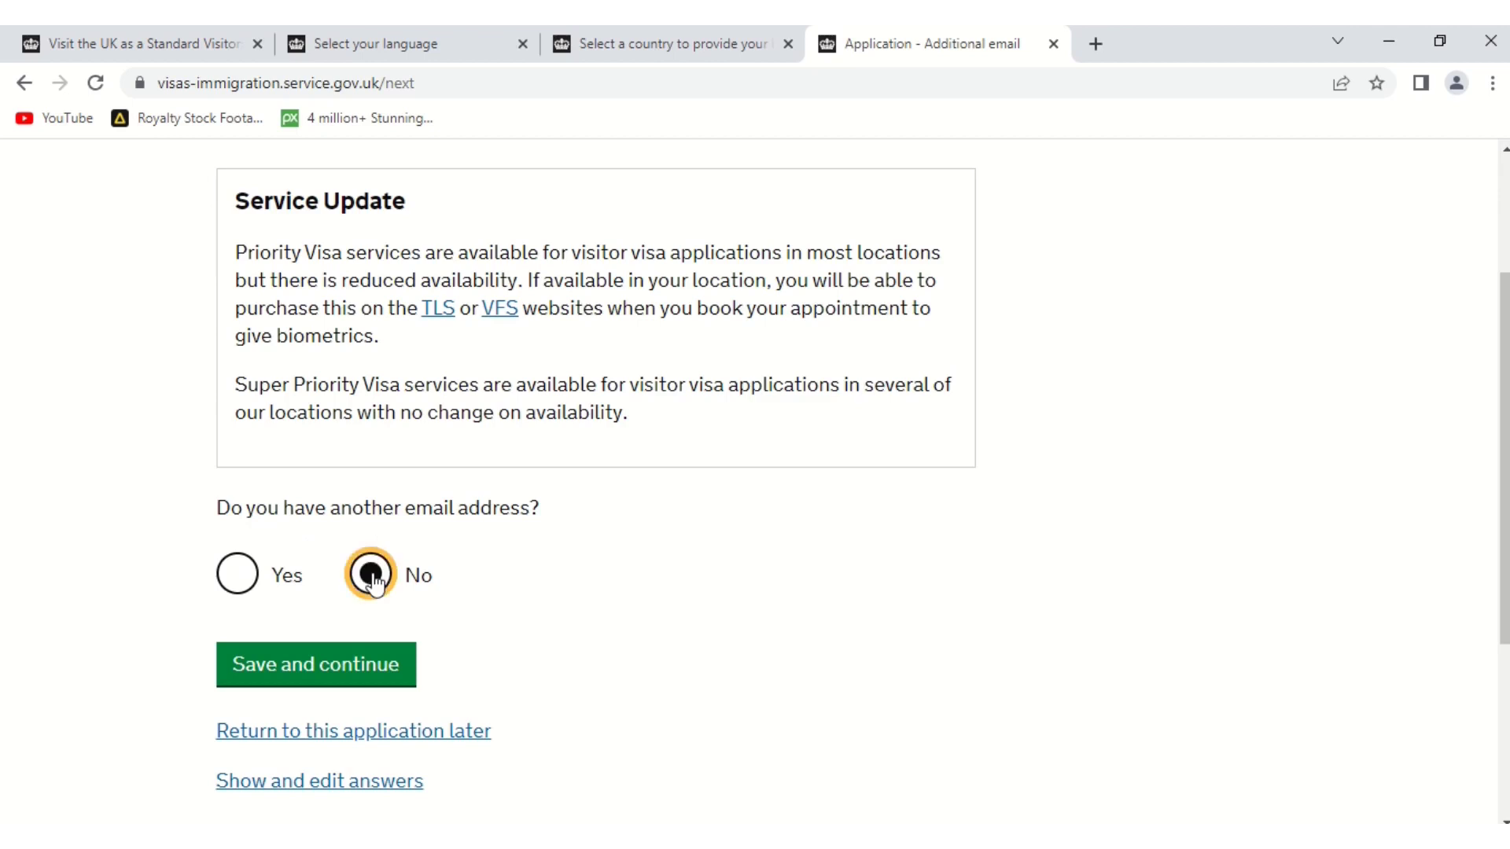
left_click(360, 666)
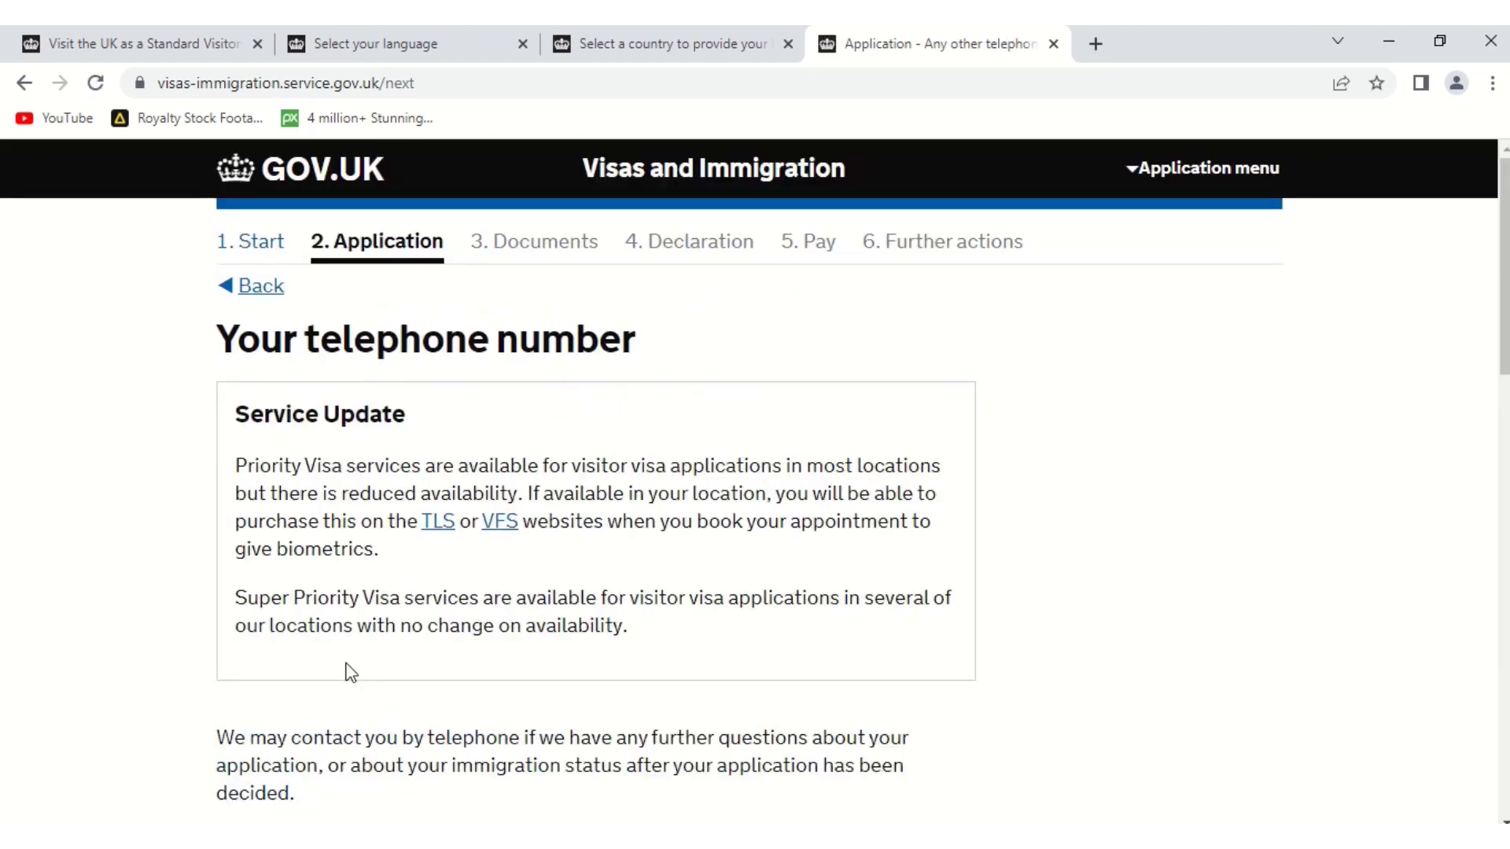
Provide the applicant's telephone number, mark it as a mobile number for use whilst out of the UK, and save
left_click_drag(1506, 267, 1505, 477)
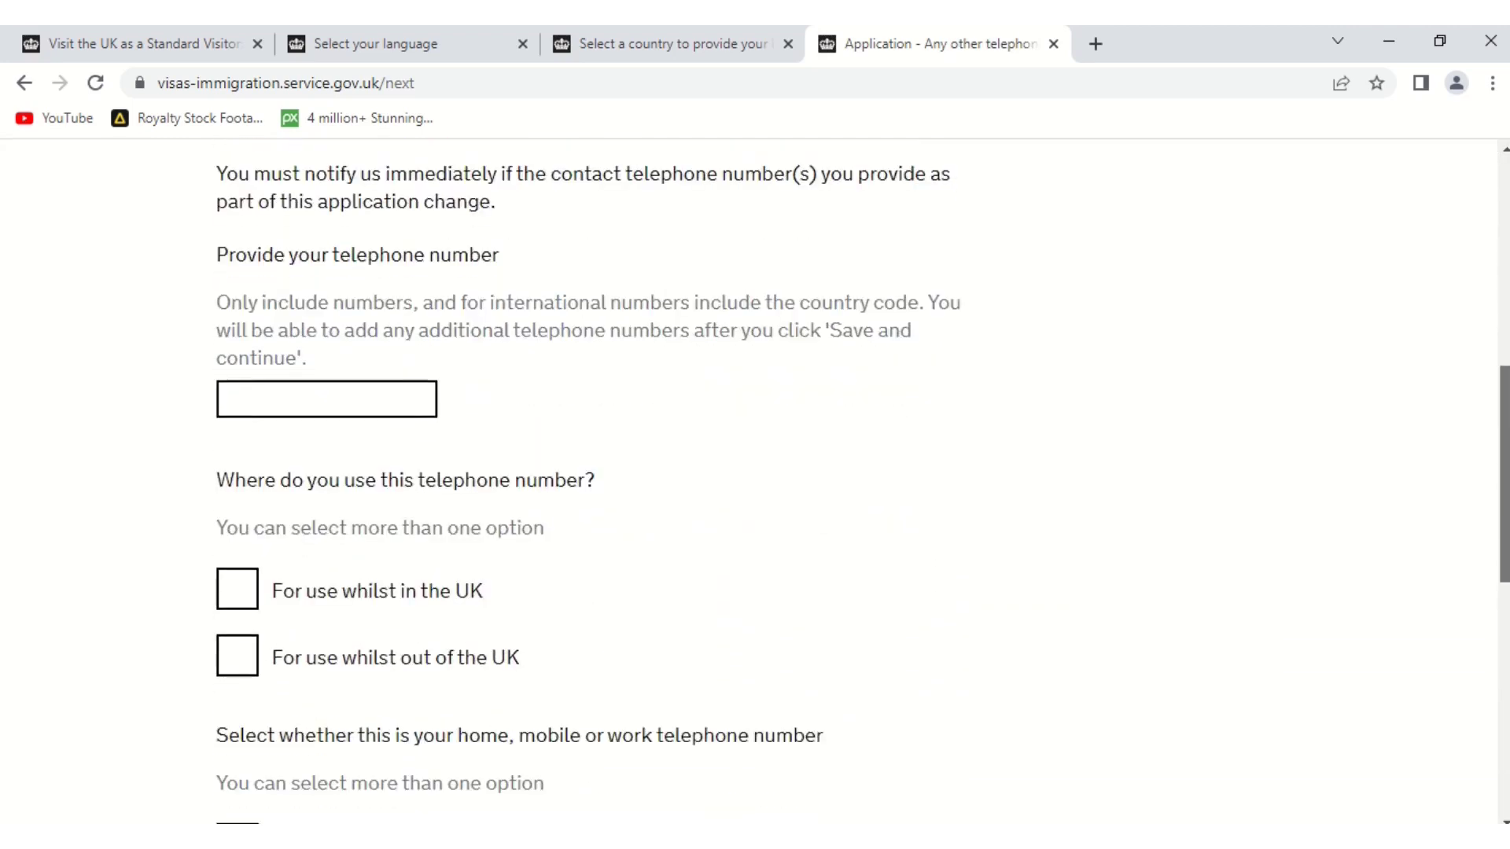
left_click(315, 393)
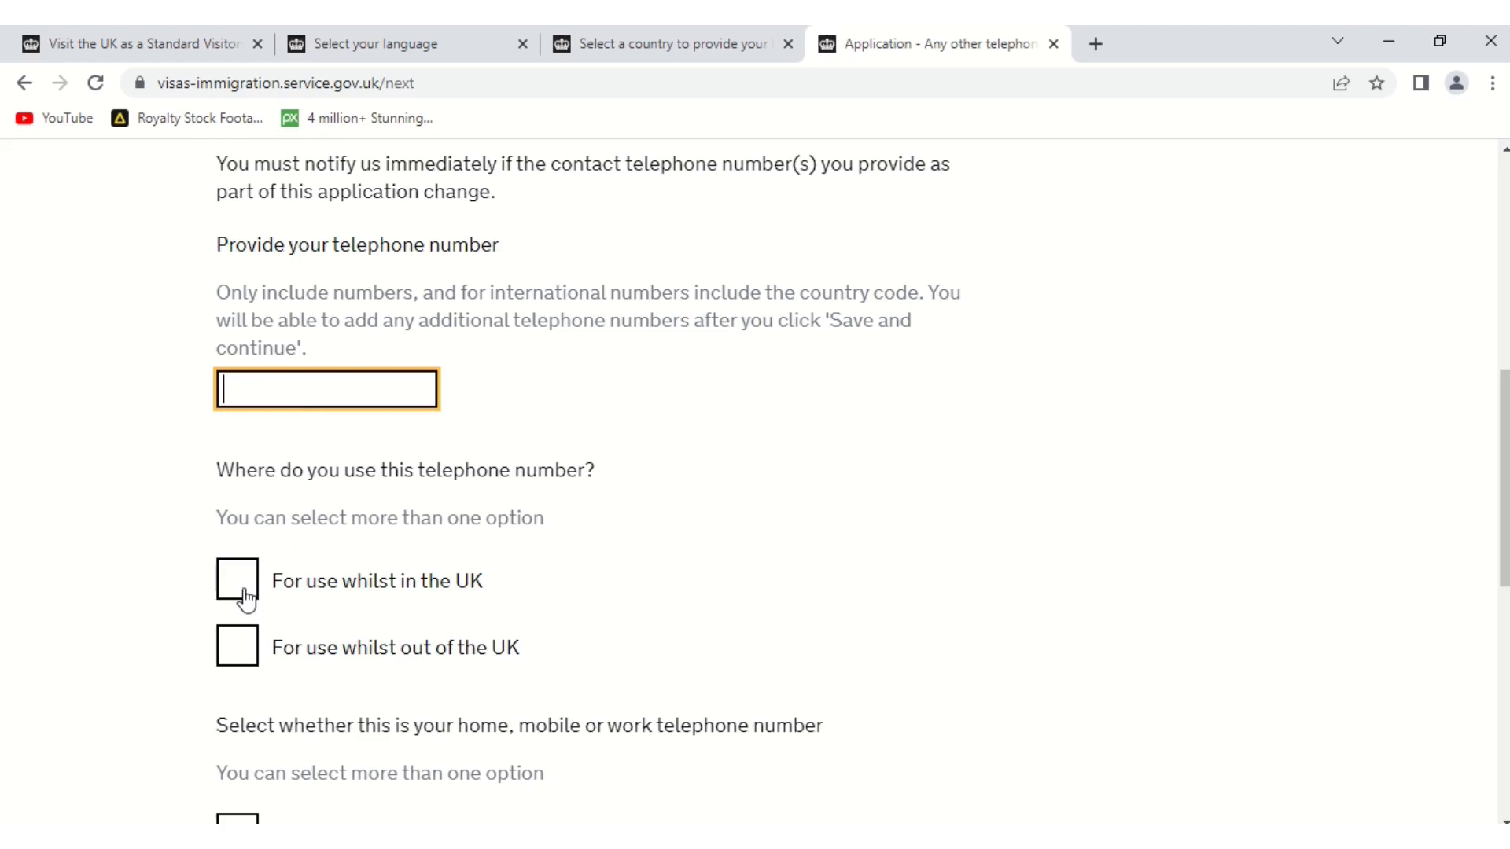
left_click(246, 661)
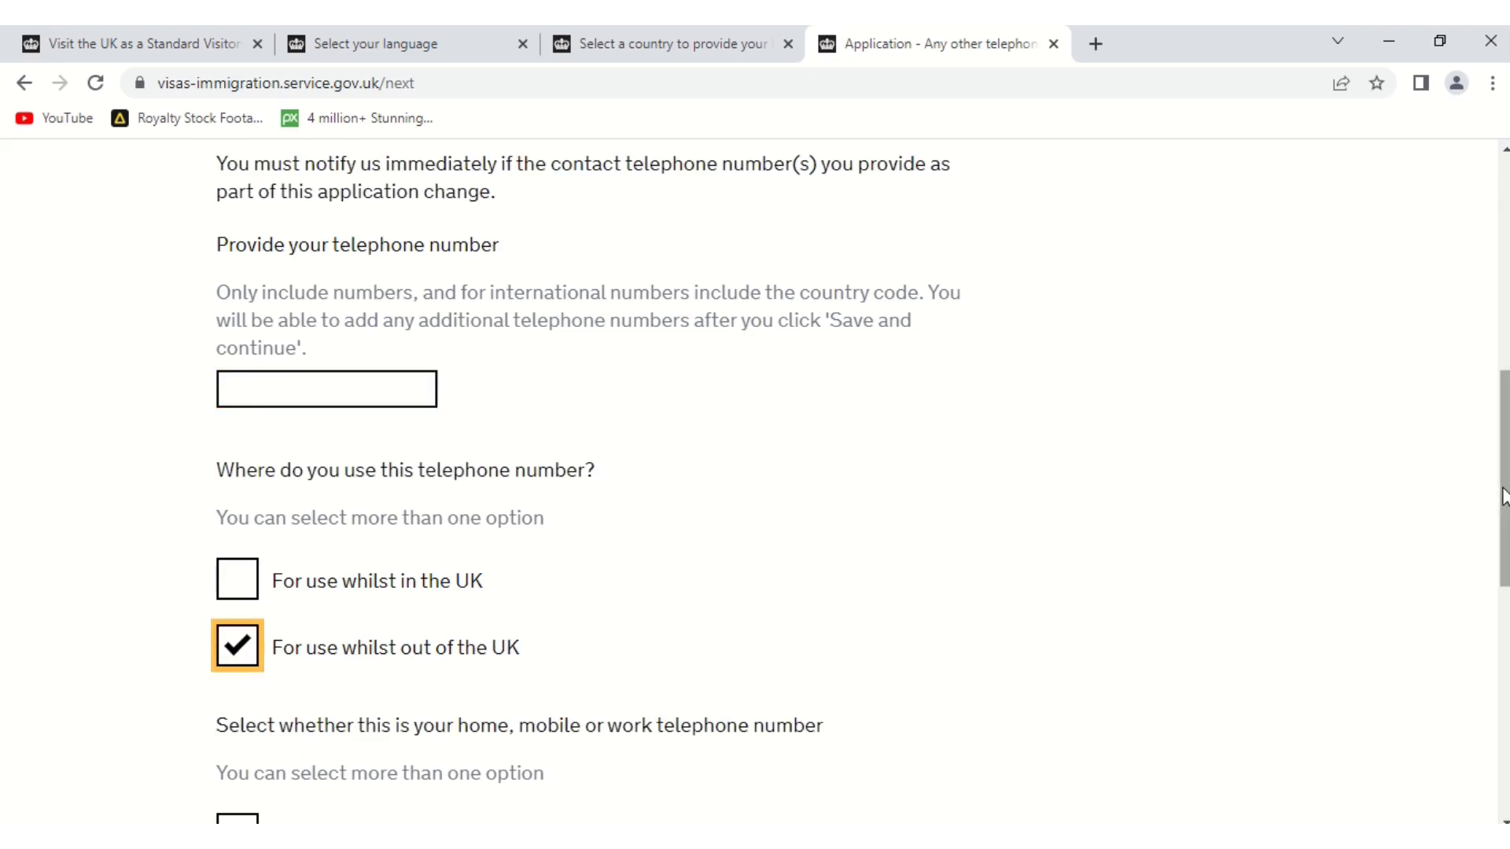
left_click_drag(1504, 500, 1504, 609)
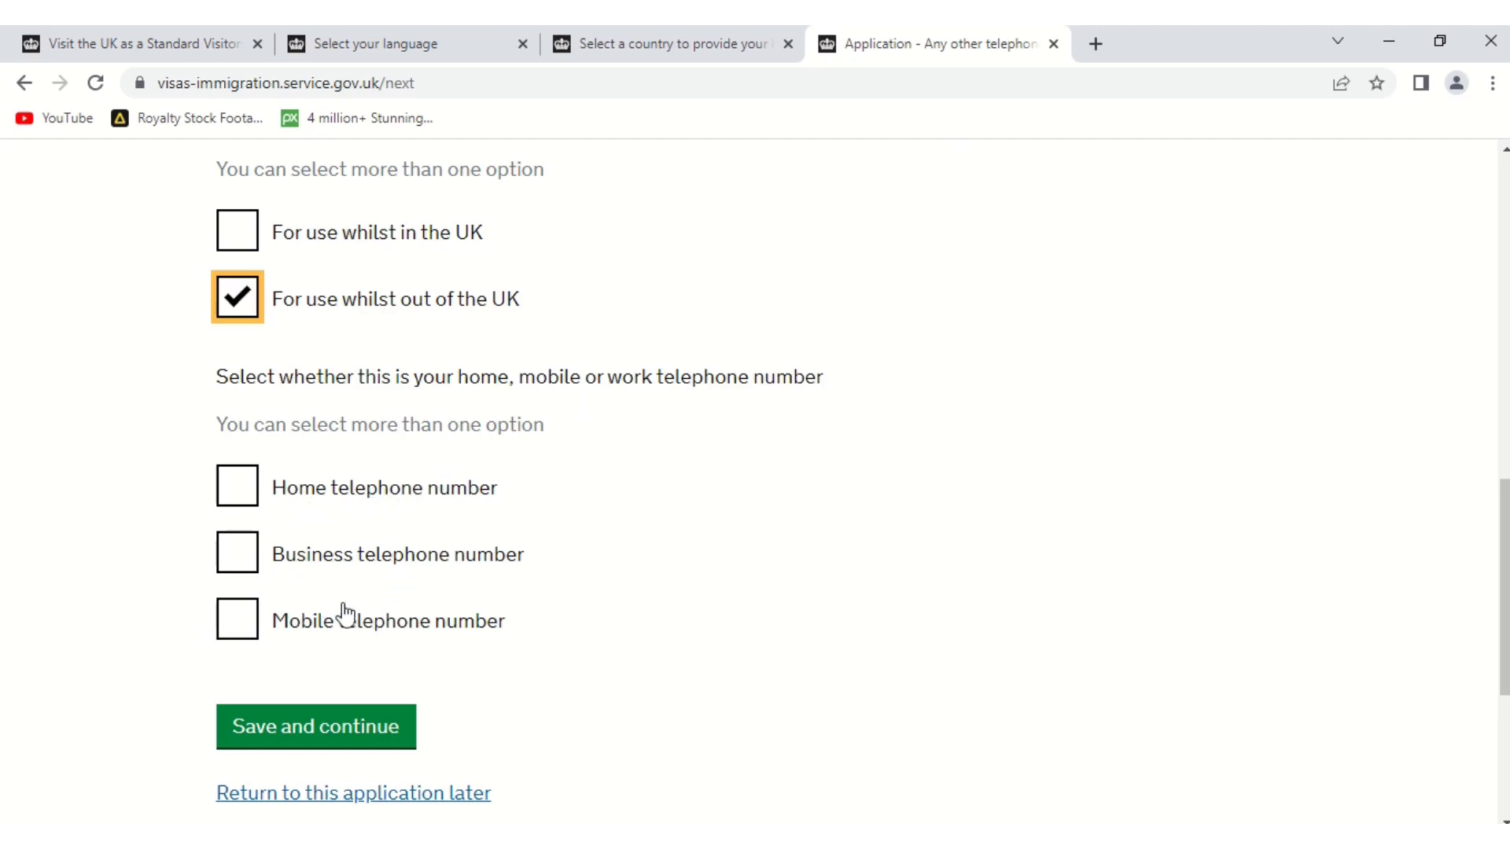
left_click(233, 629)
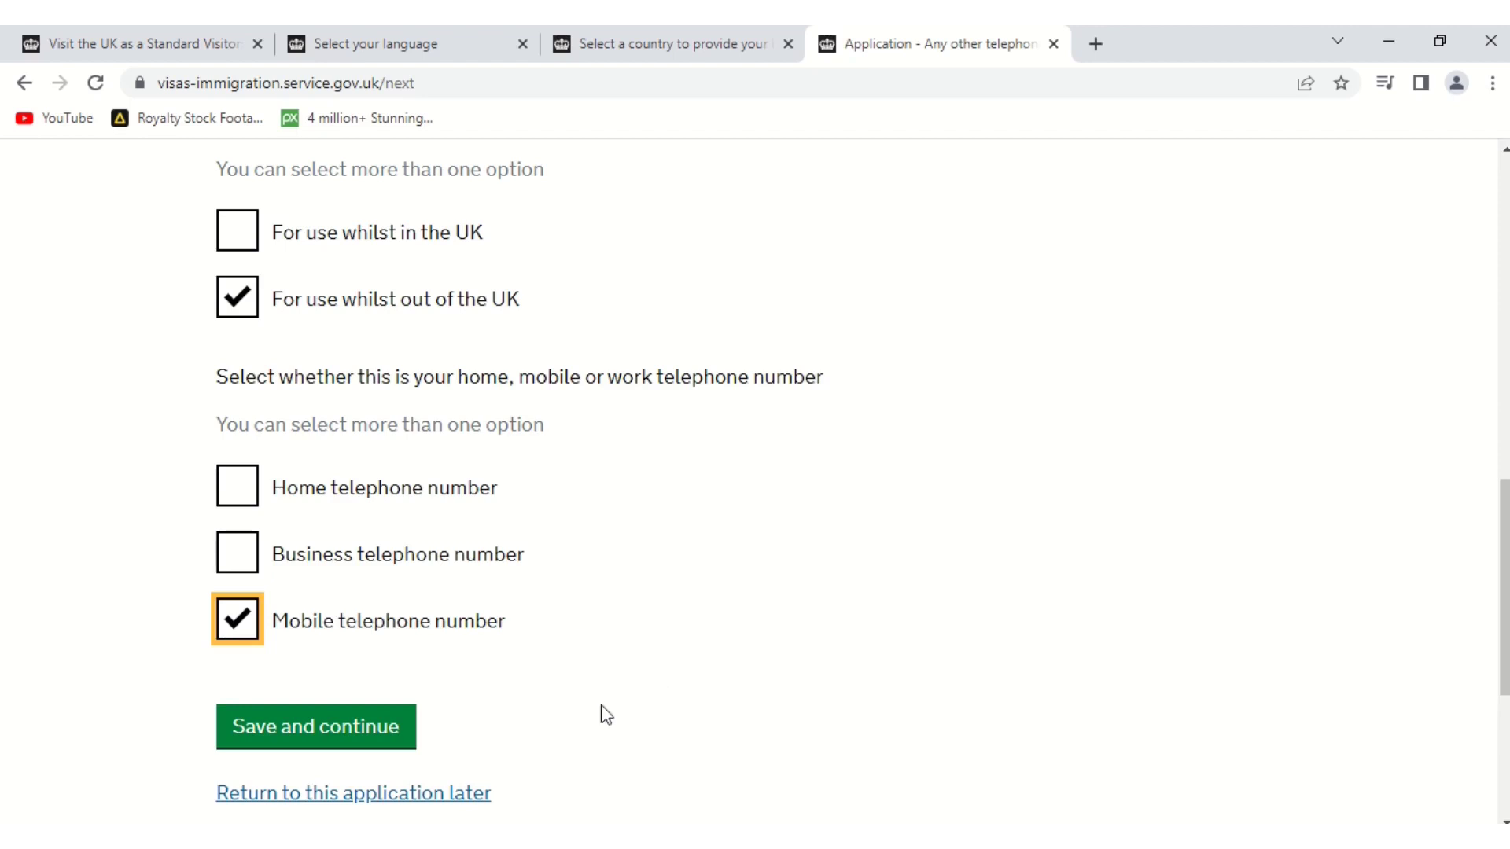
left_click(386, 735)
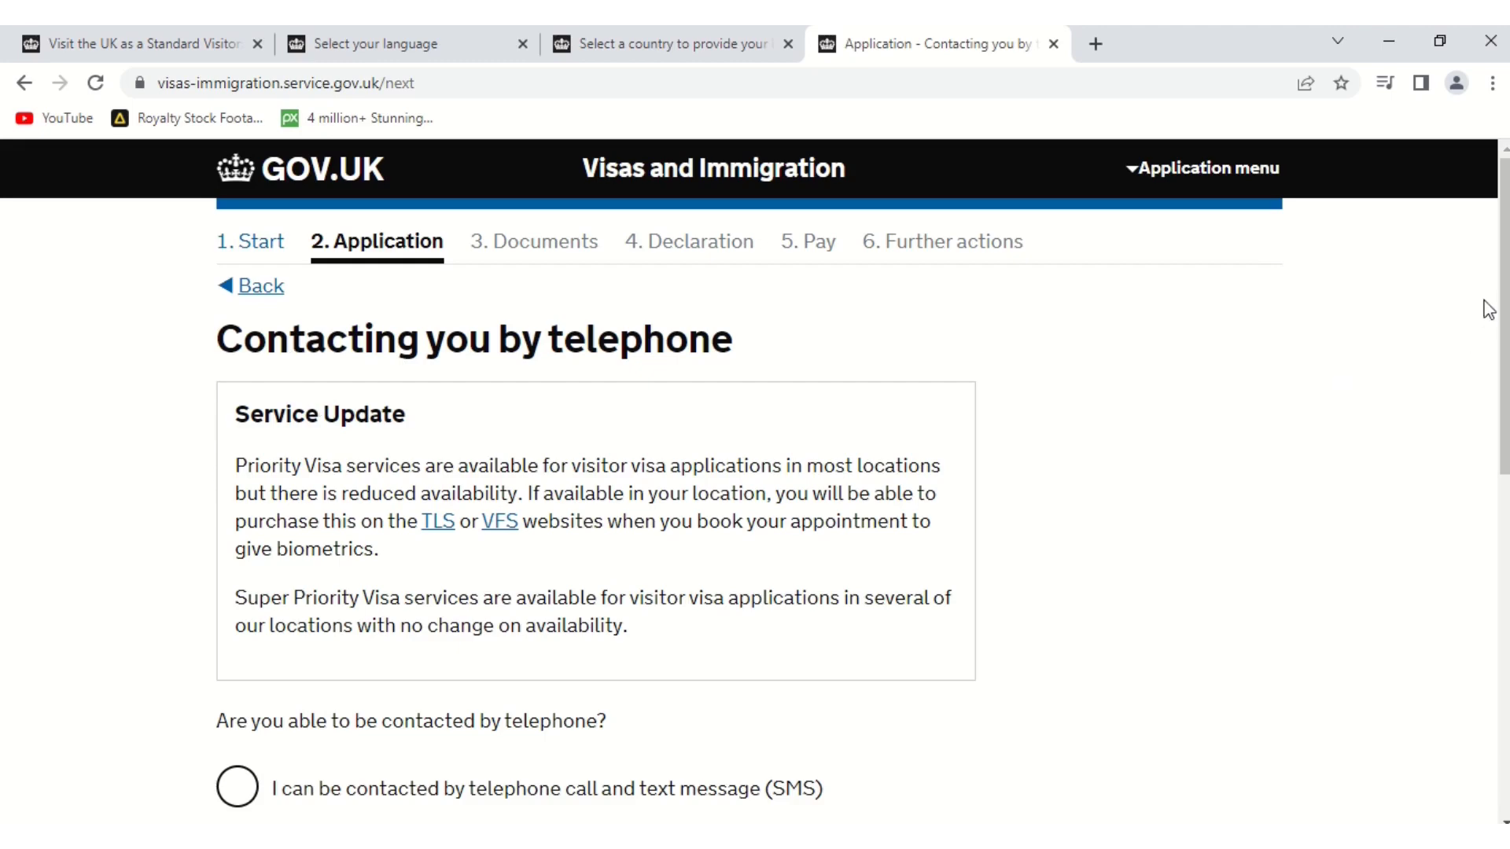
State that the applicant can be contacted by telephone call and text message (SMS), and save the answer
scroll(1507, 277, "down", 4)
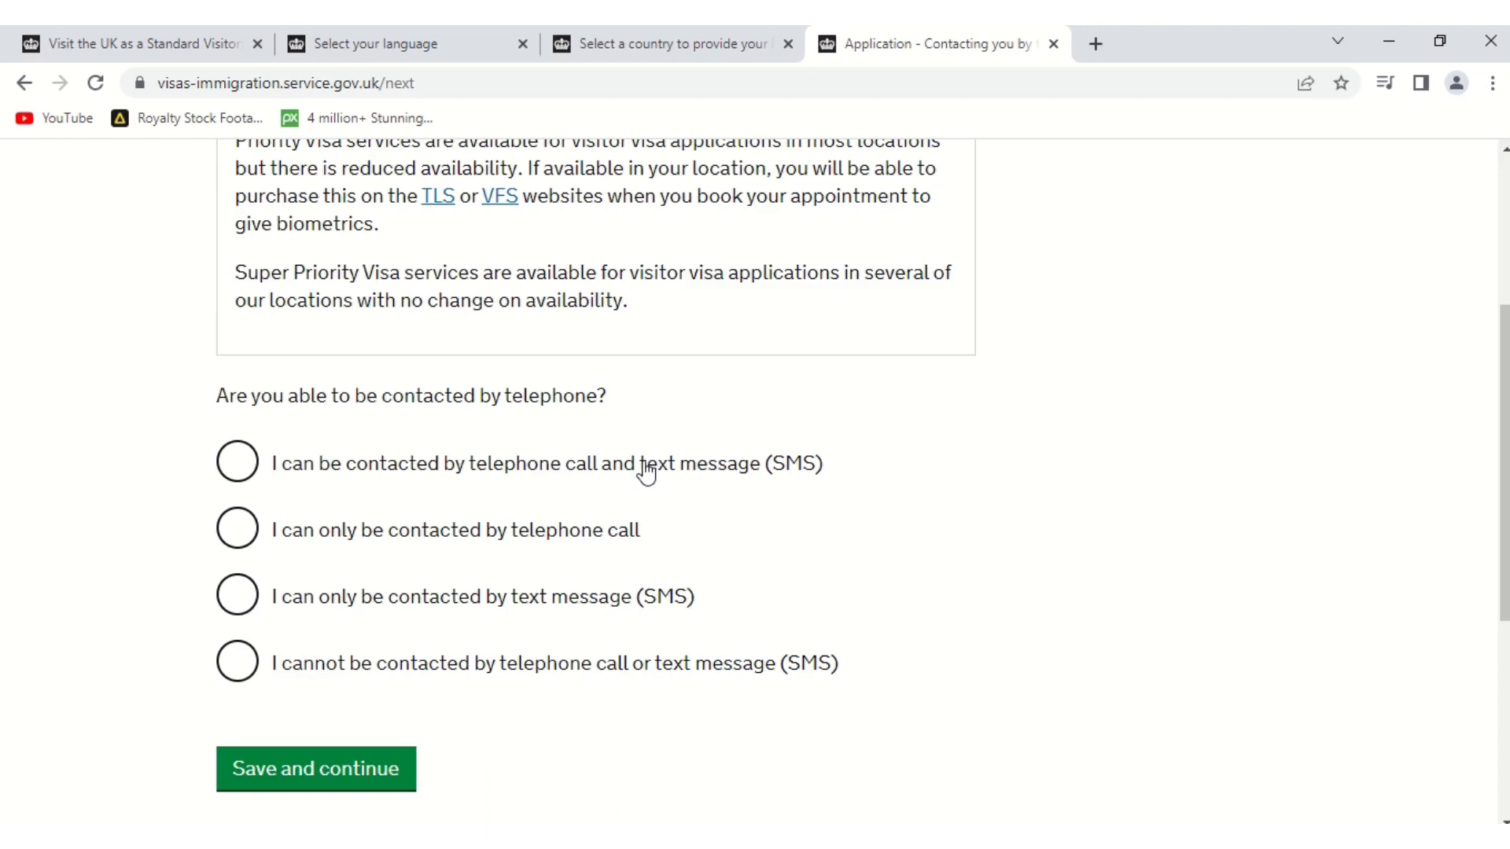
left_click(232, 472)
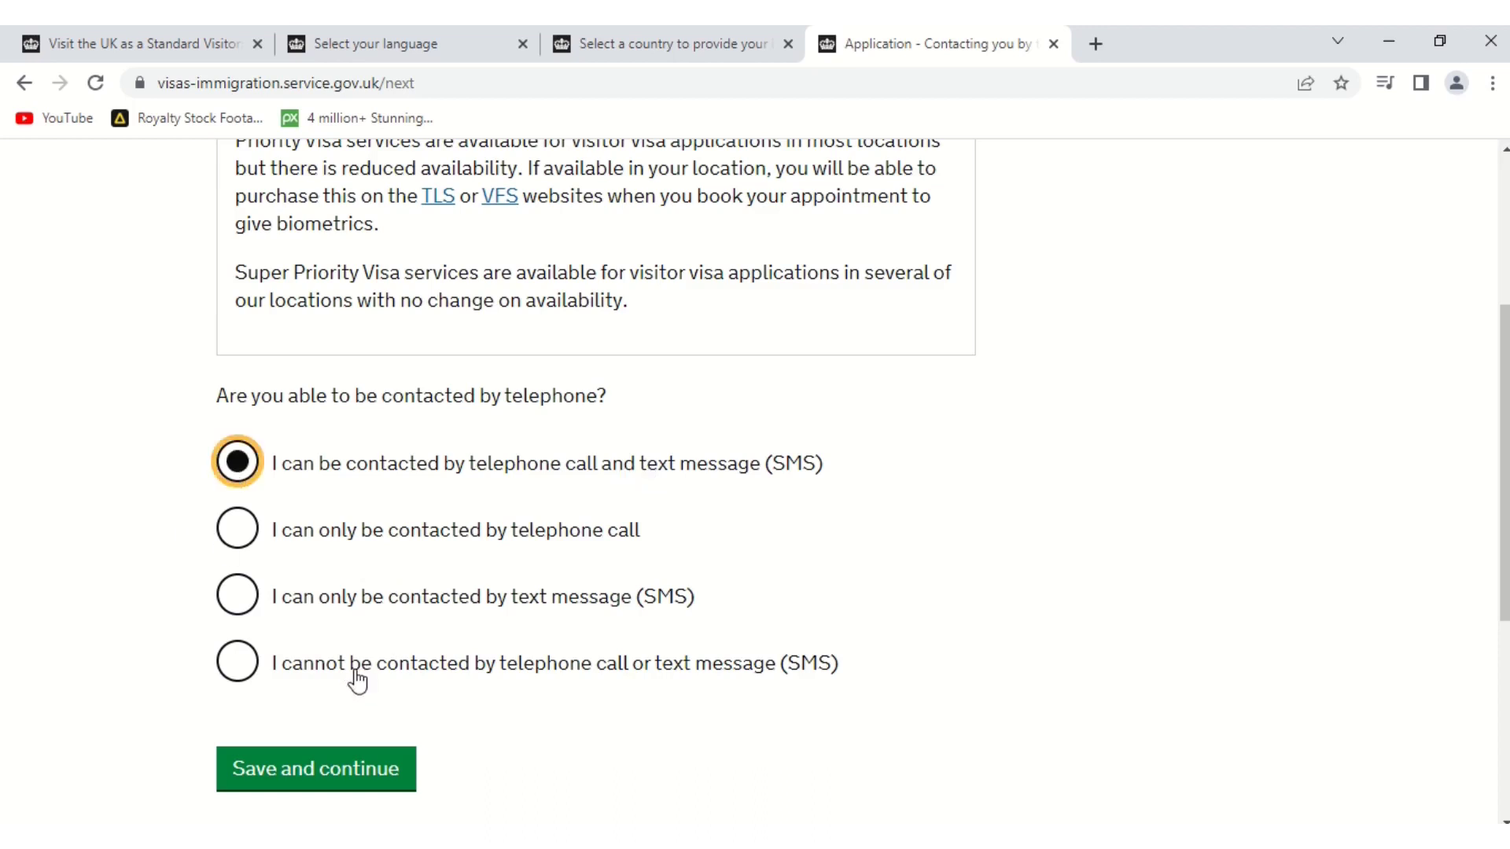
left_click(325, 772)
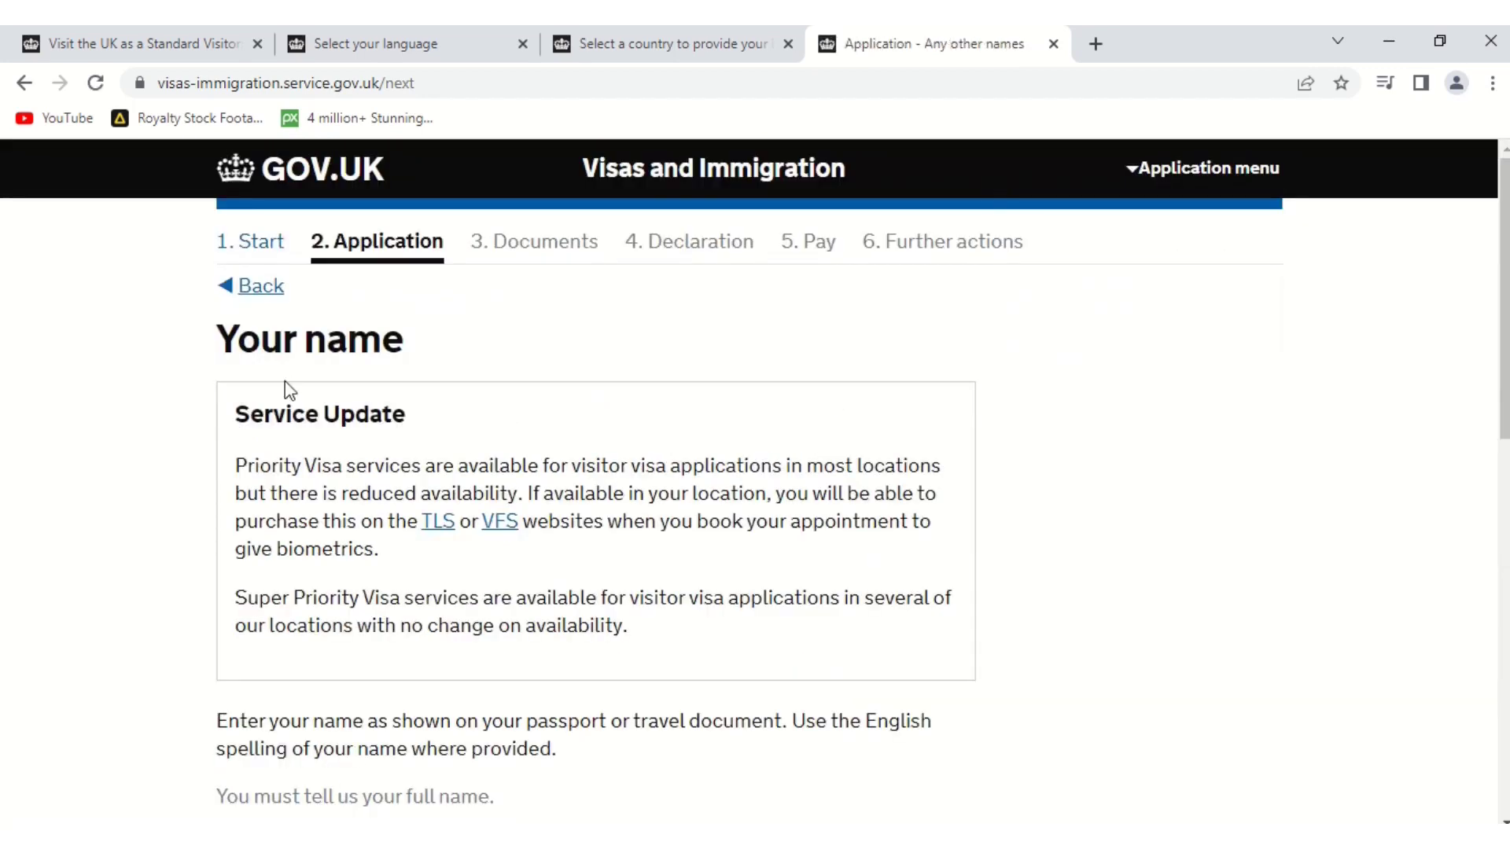
Enter the applicant's given and family names as shown on the passport and save the page
scroll(755, 482, "down", 5)
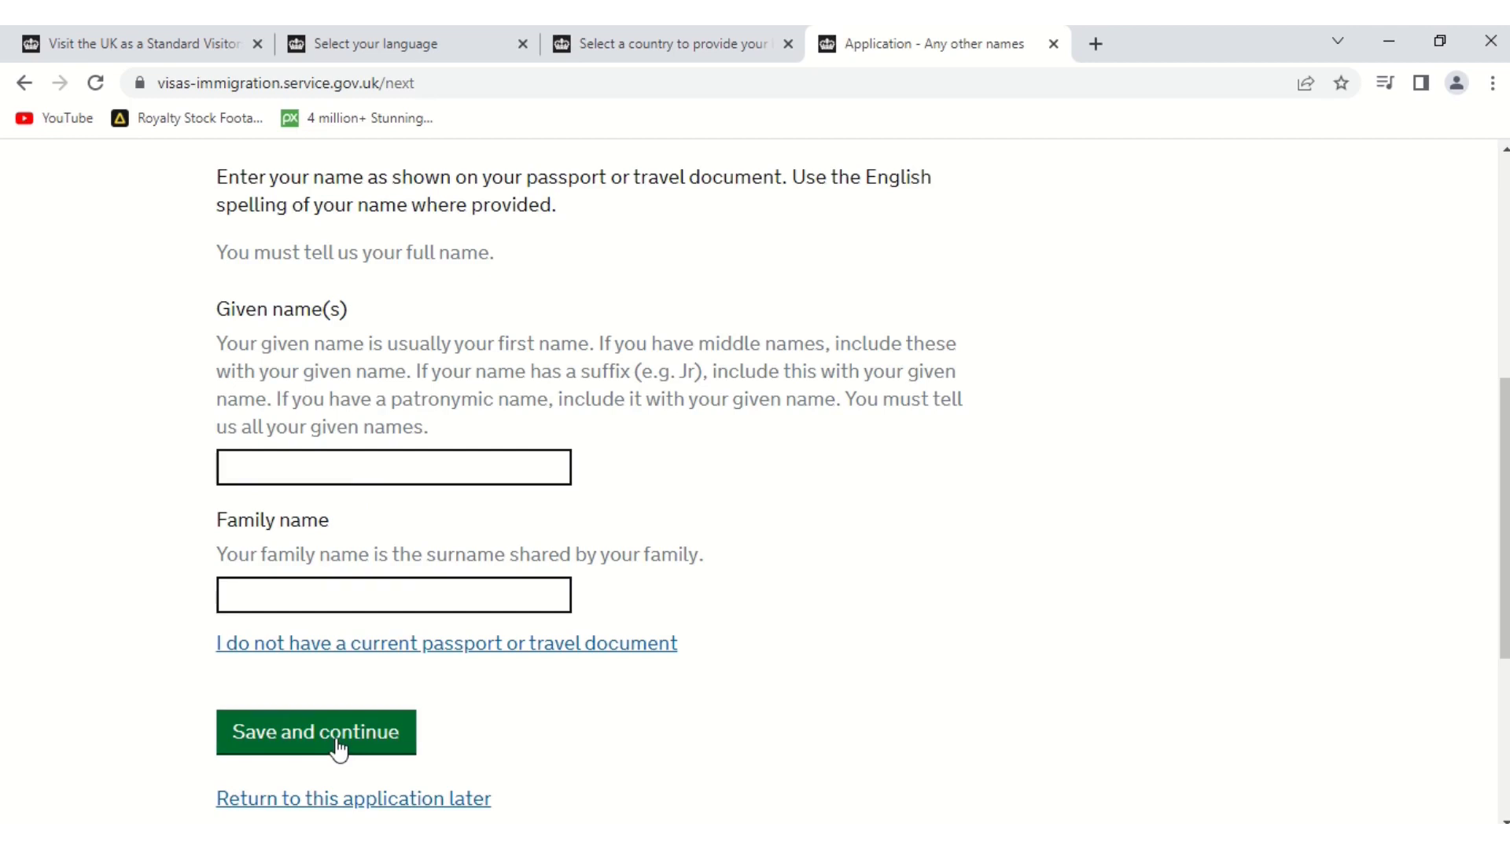
left_click(377, 472)
Answer No to ever having been known by another name and save the answer
left_click_drag(1502, 476, 1502, 256)
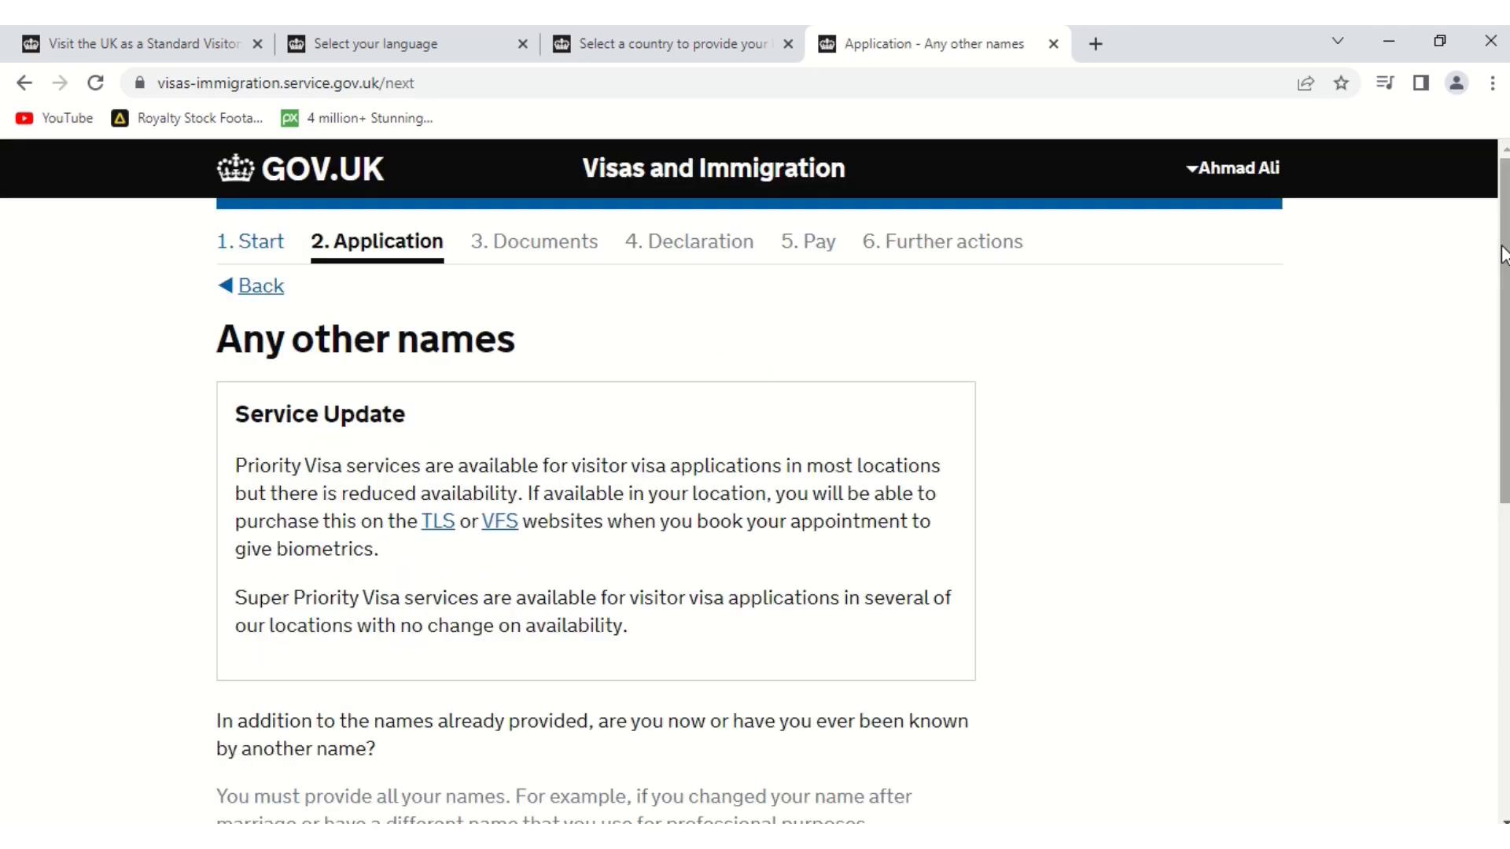
left_click_drag(1502, 256, 1502, 414)
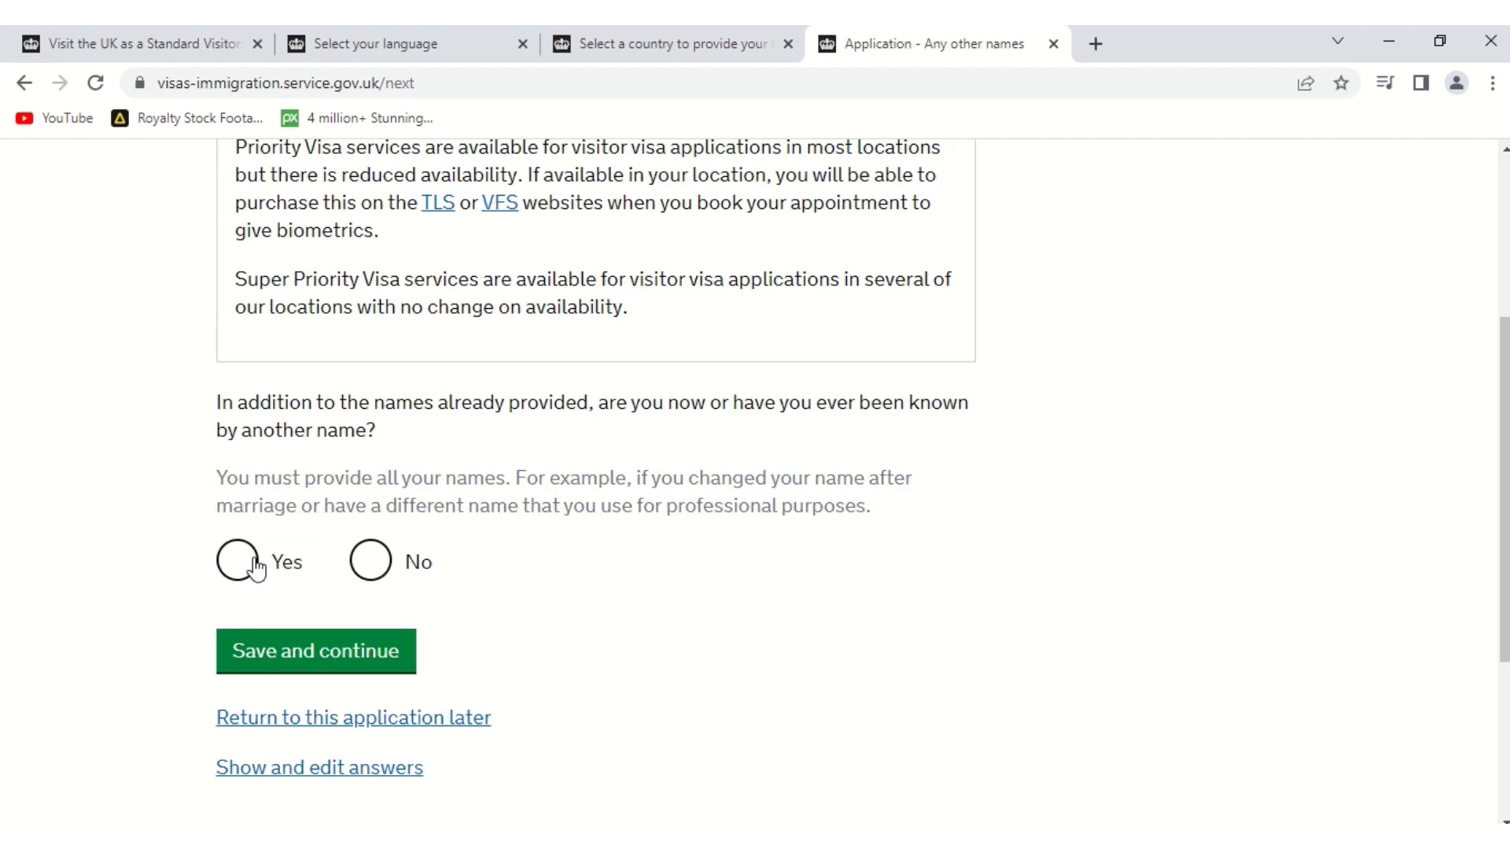
left_click(376, 562)
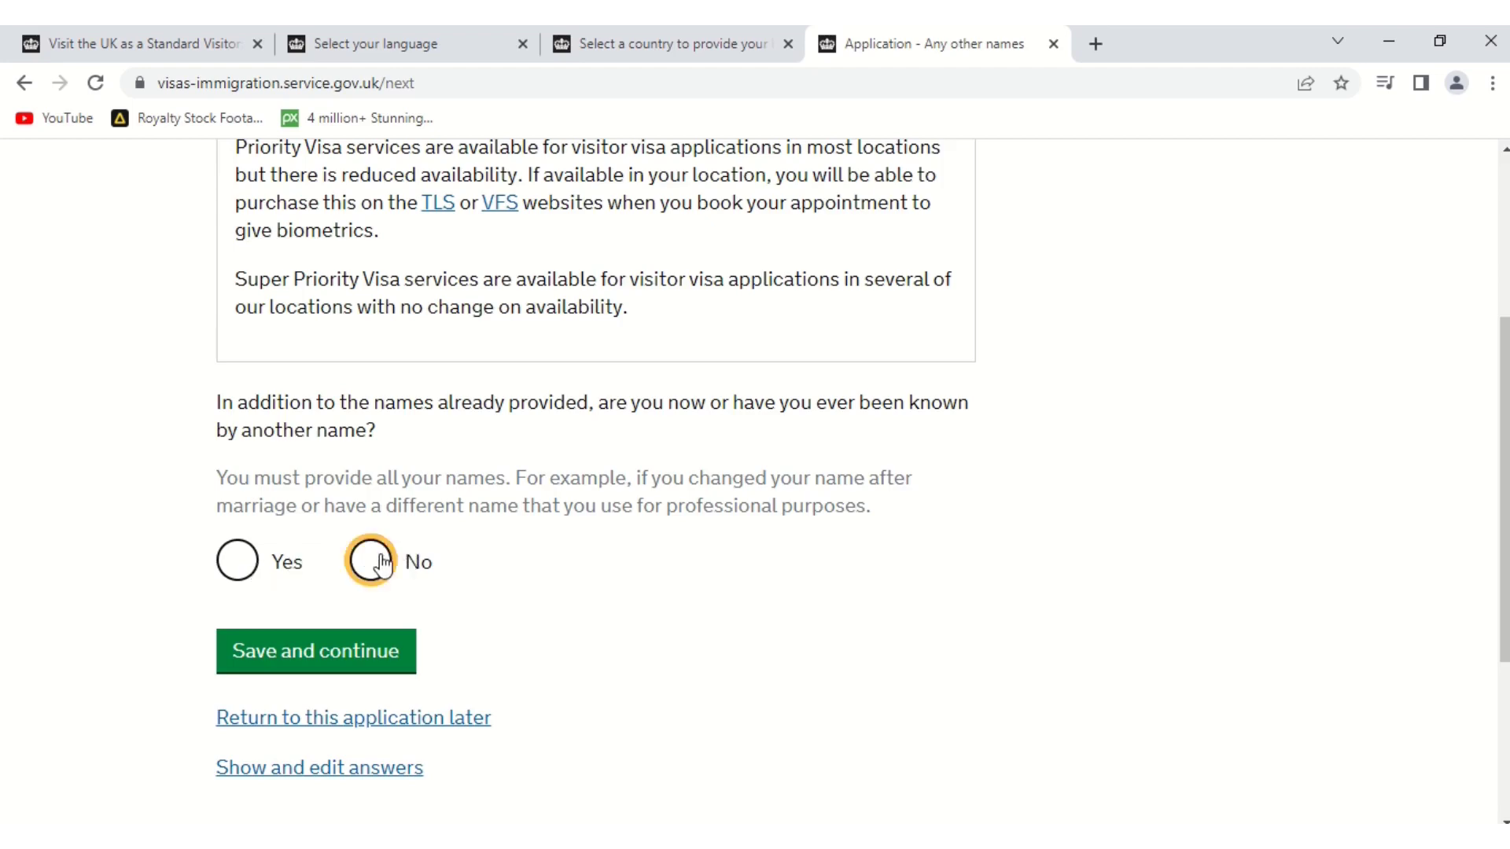
left_click(336, 671)
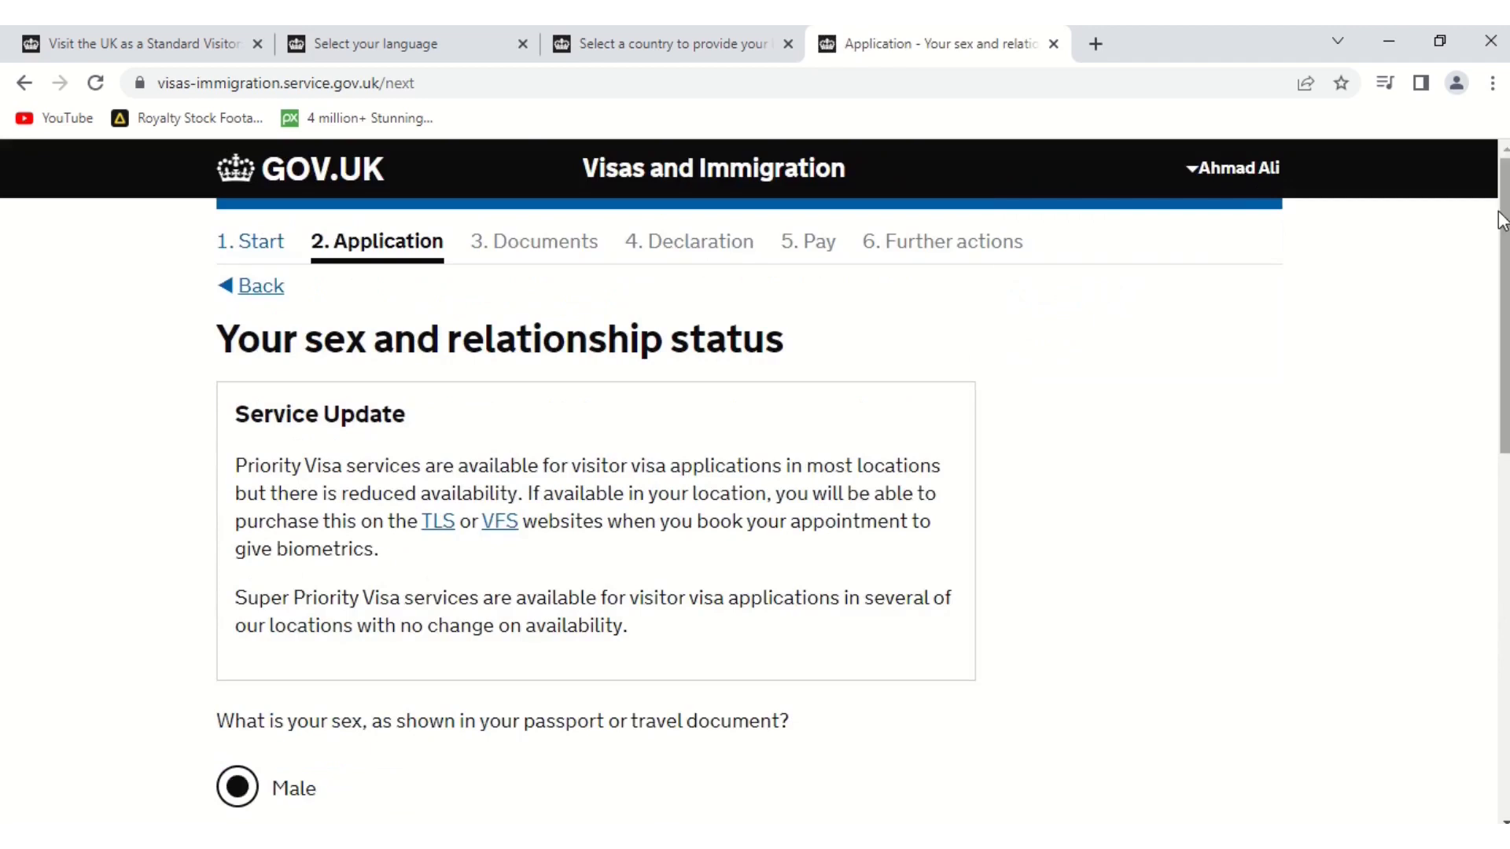
Keep the applicant's sex as Male, set the relationship status to Married or a civil partner, and save
left_click_drag(1502, 221, 1506, 386)
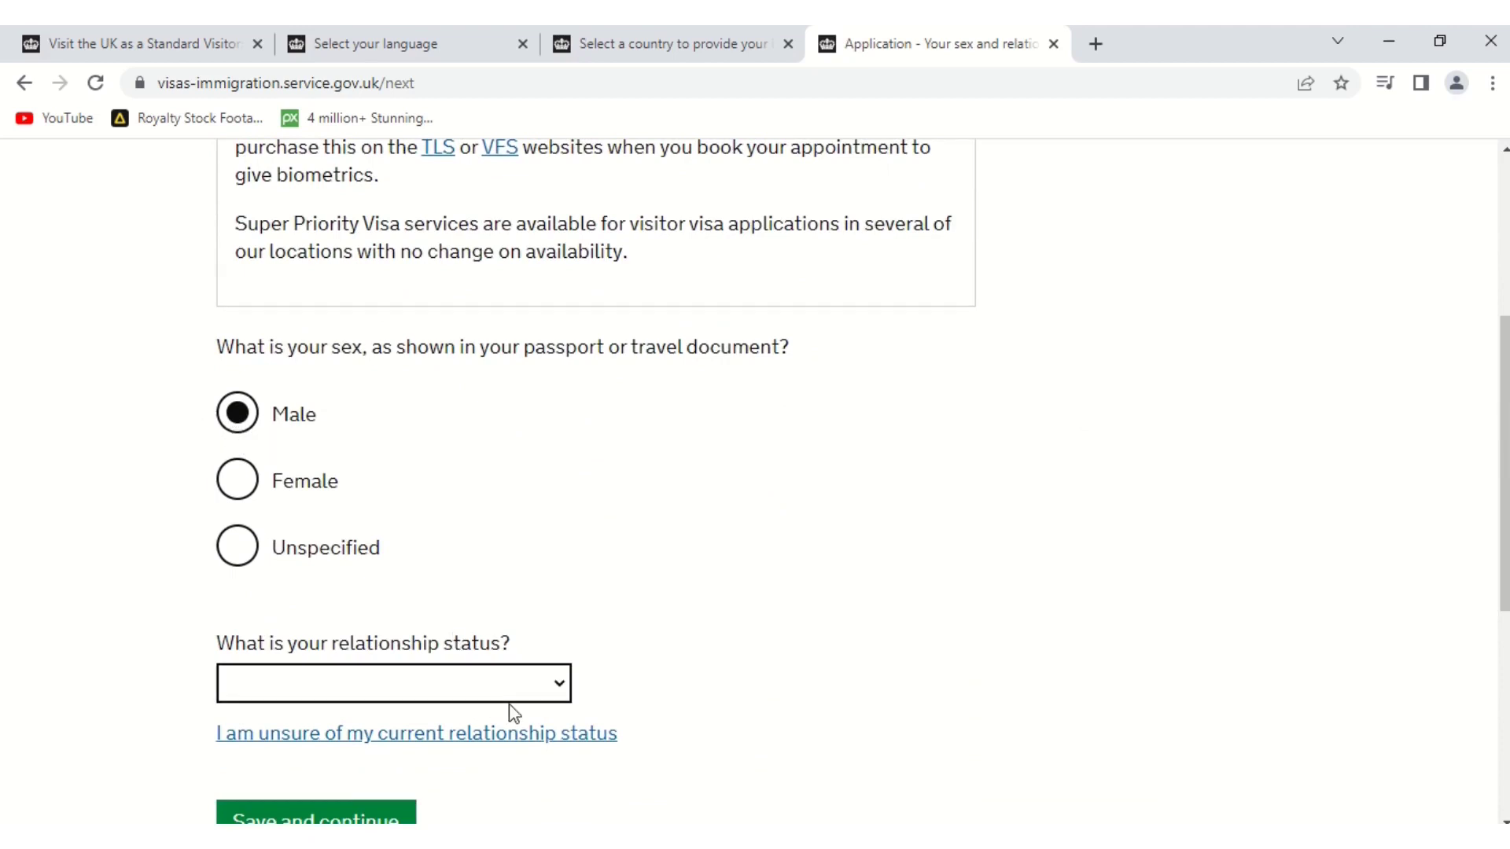
left_click(557, 689)
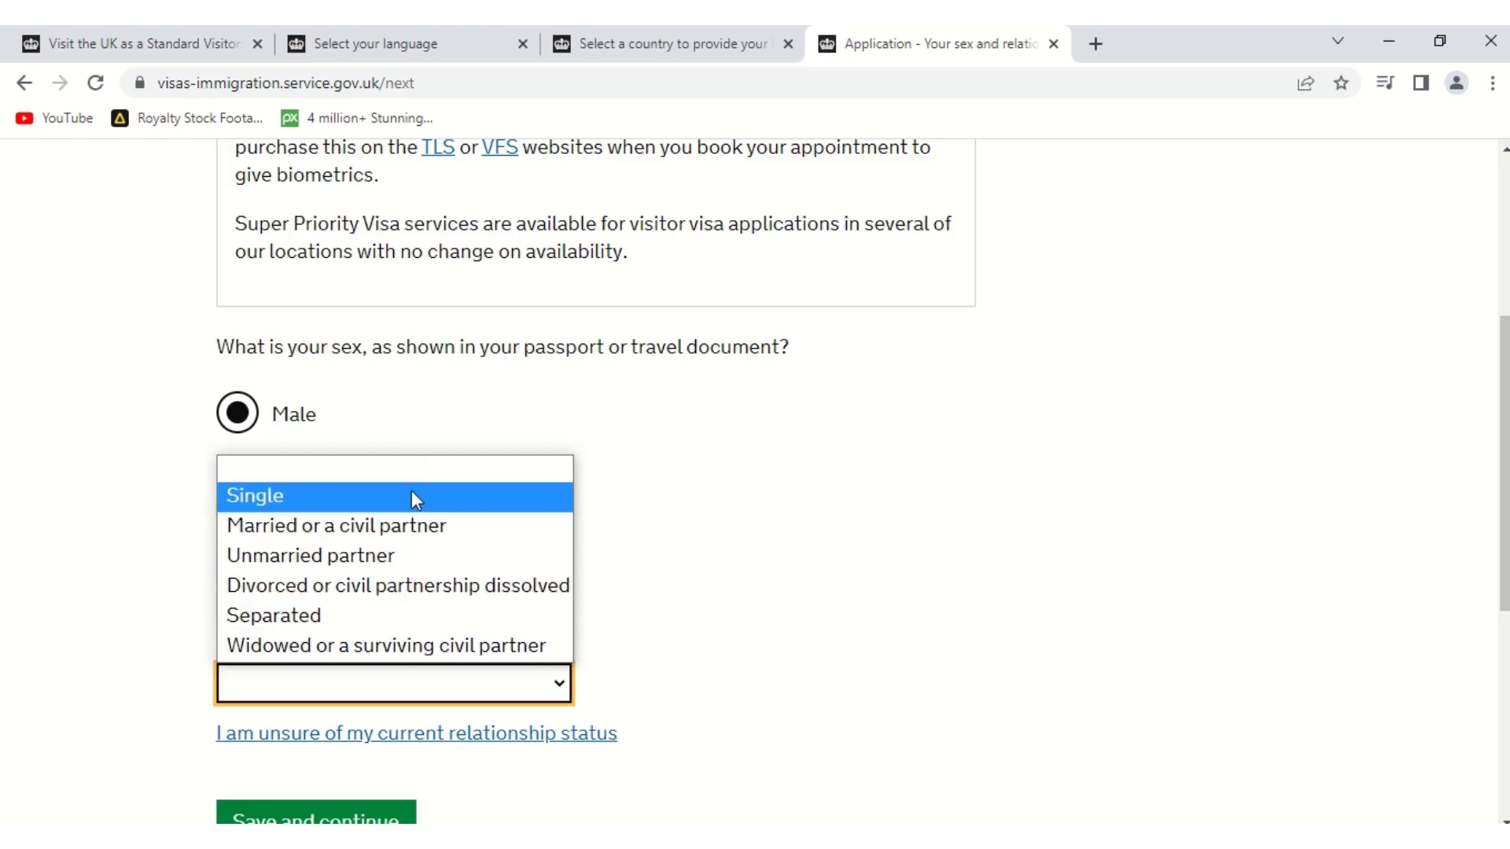
left_click(412, 522)
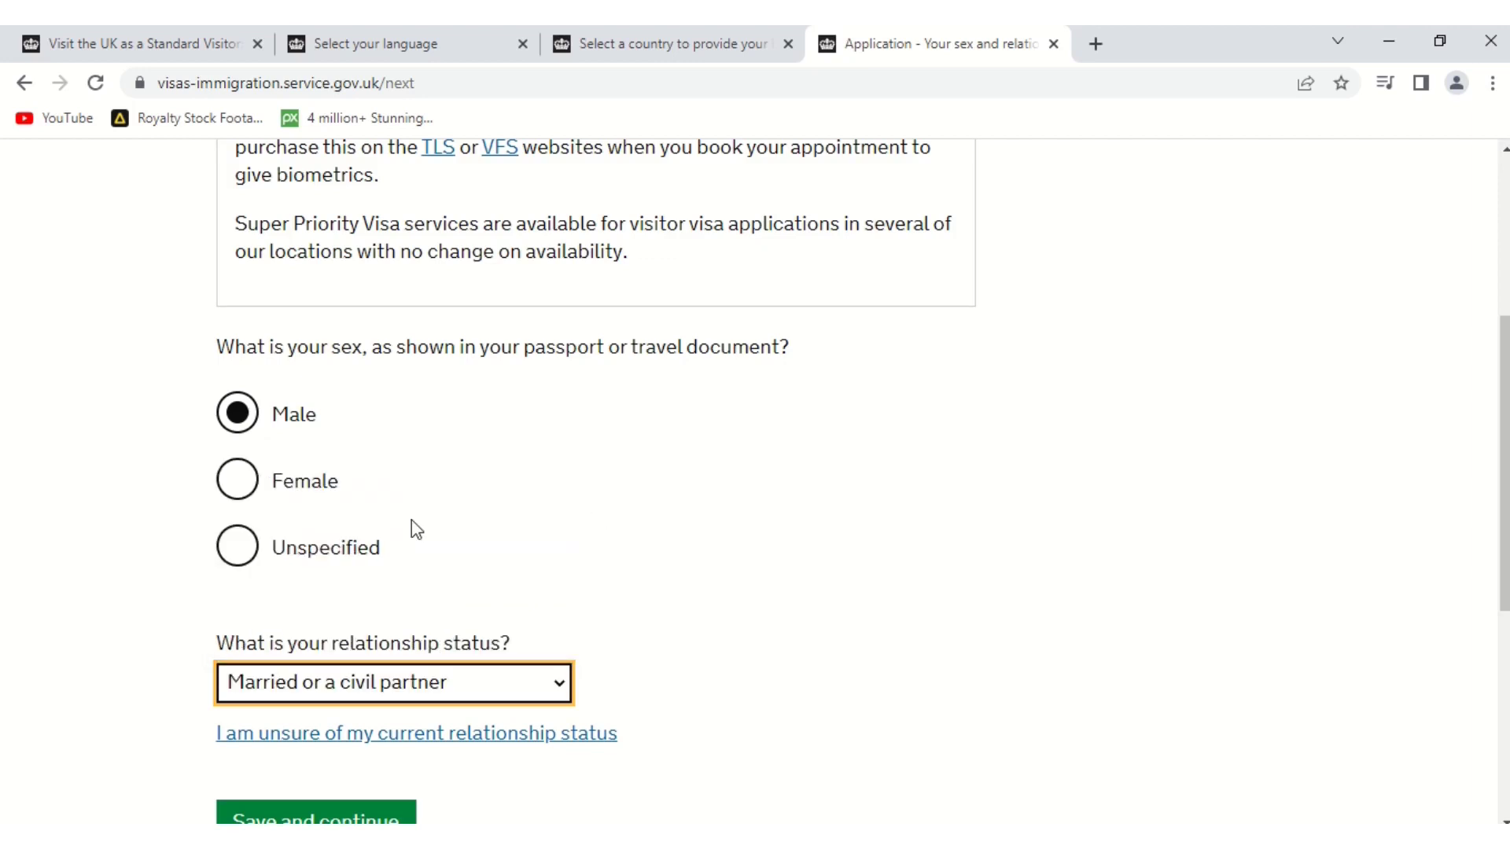
left_click_drag(1503, 421, 1503, 521)
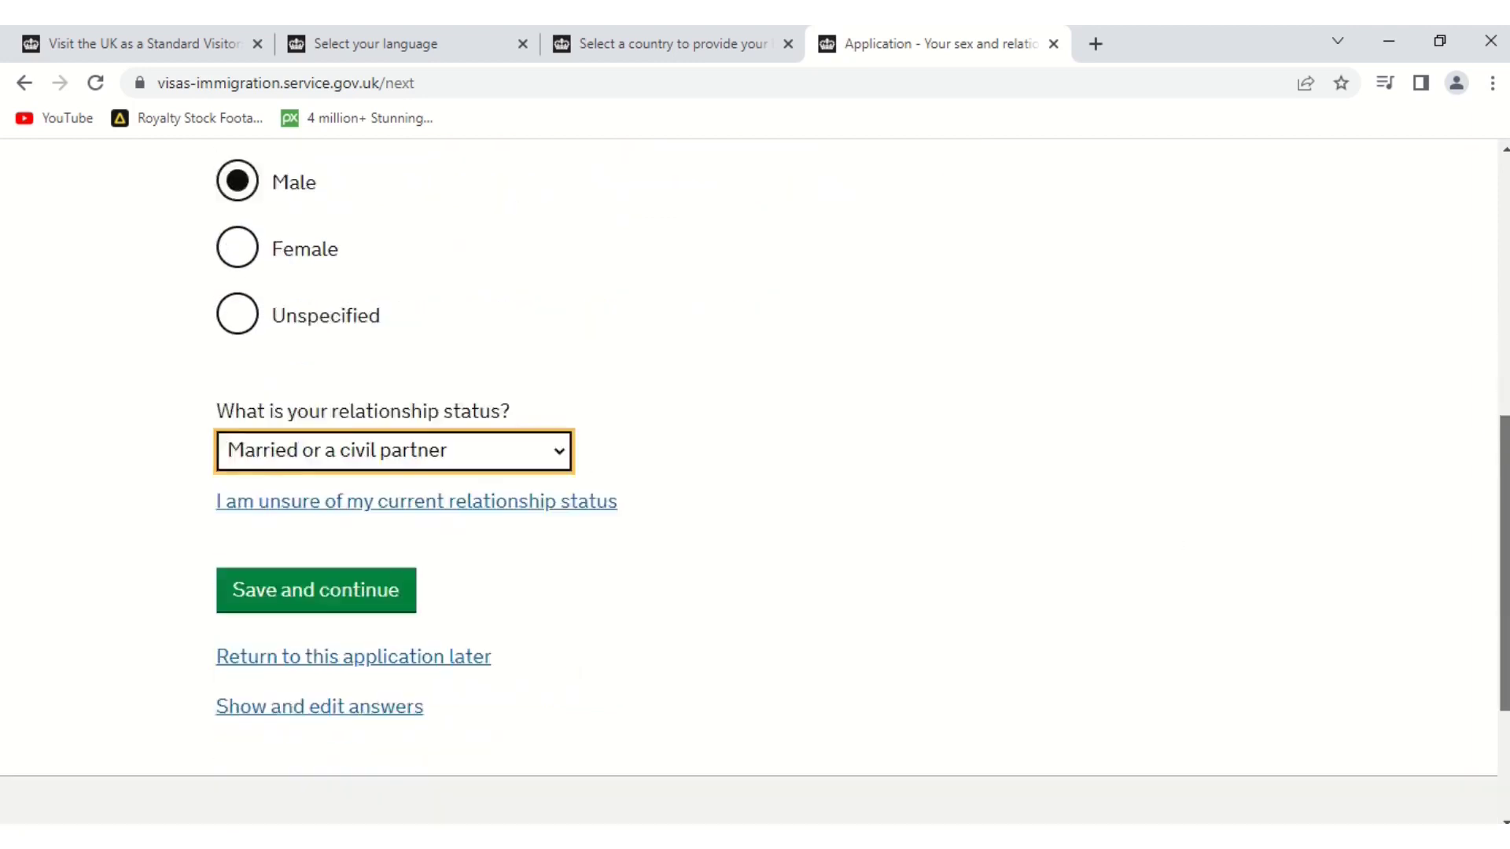
scroll(954, 532, "down", 1)
left_click(305, 532)
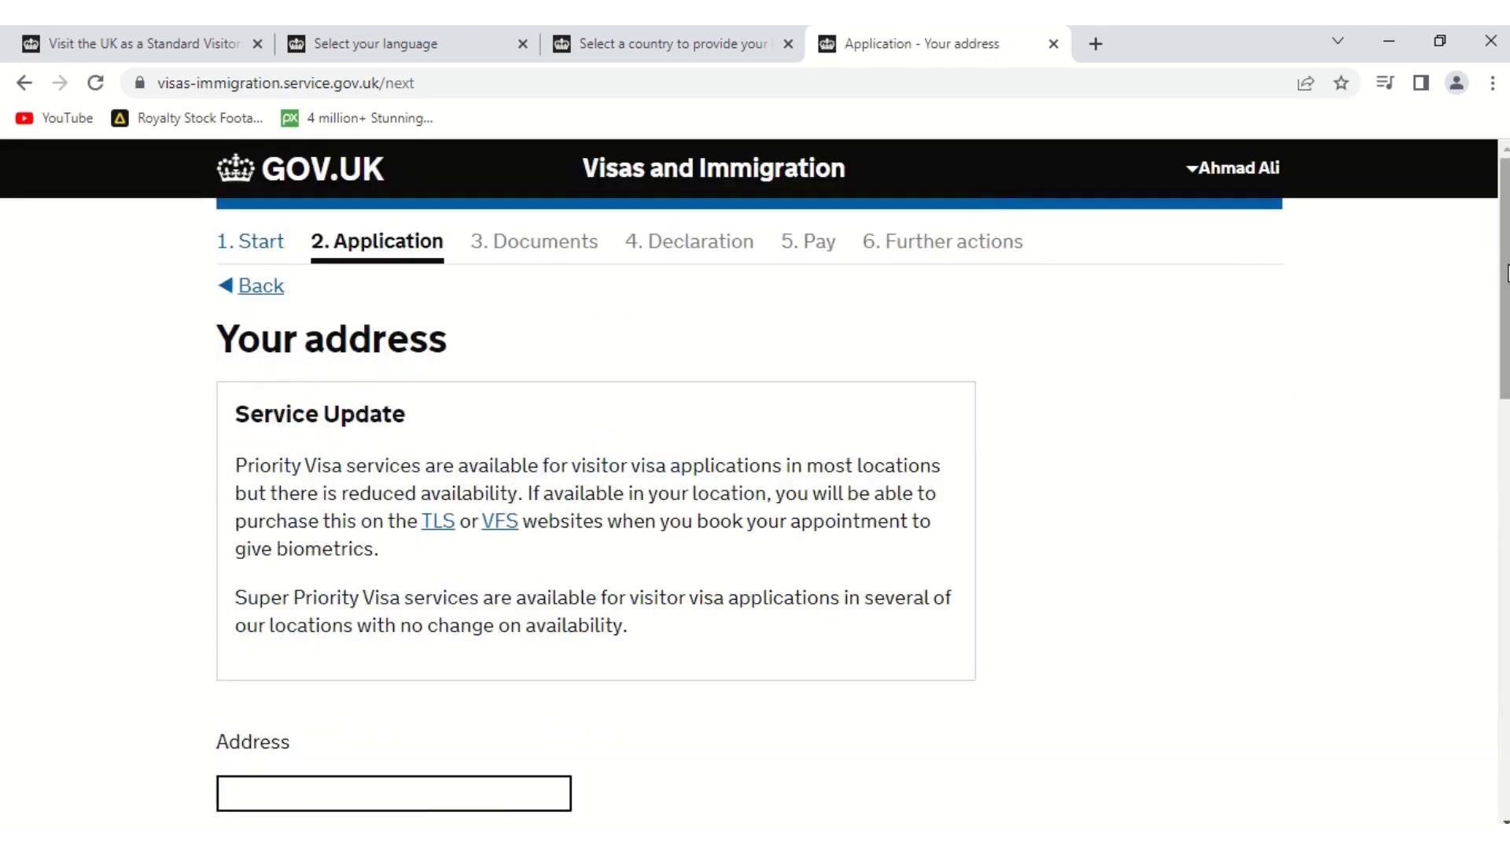
Go through the home address fields and the correspondence address question, and save the address page
left_click_drag(1507, 273, 1508, 473)
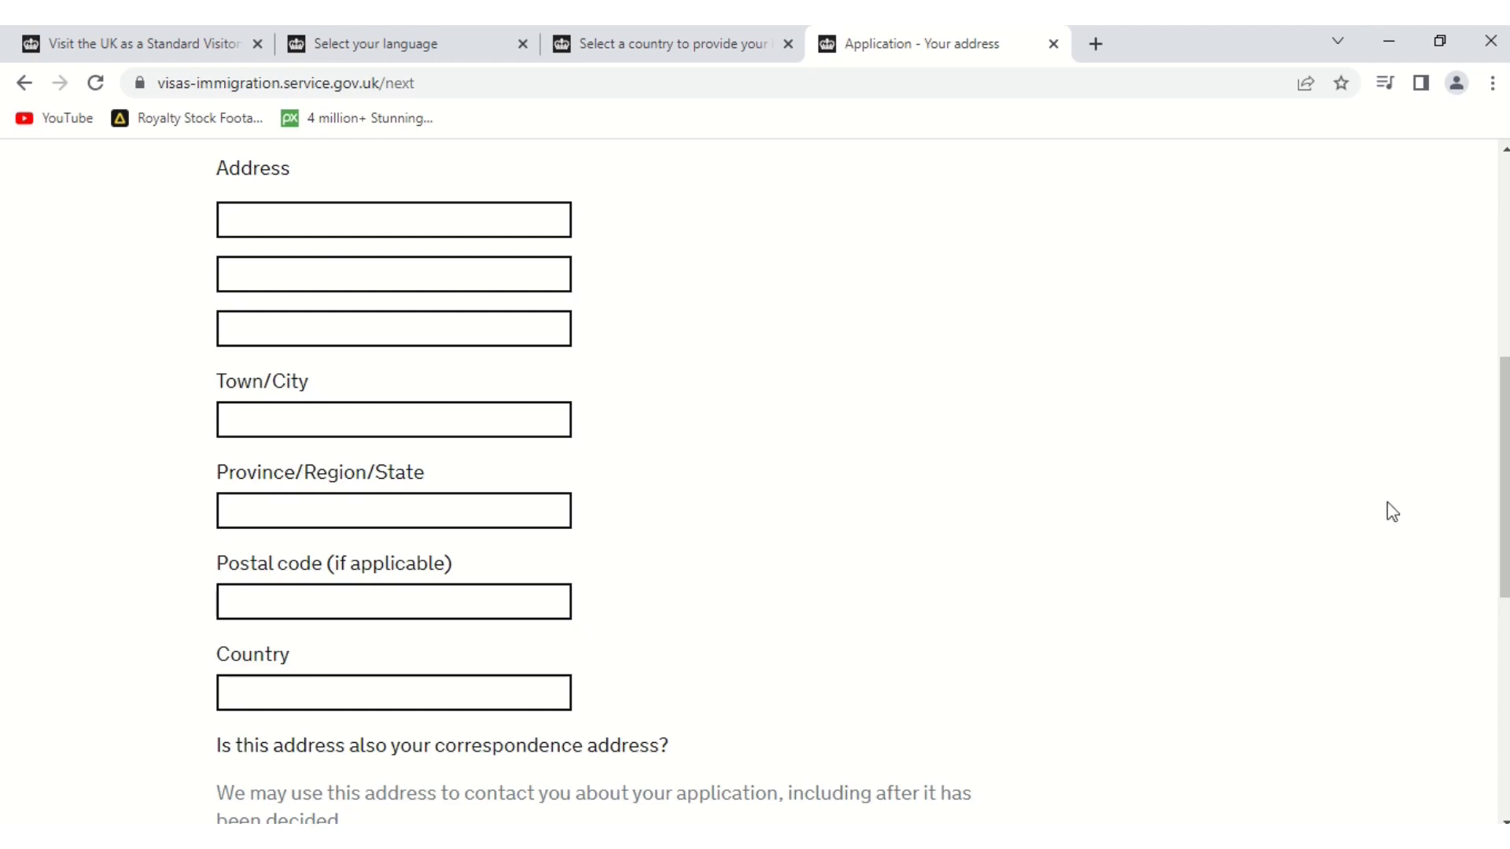
scroll(1504, 460, "down", 3)
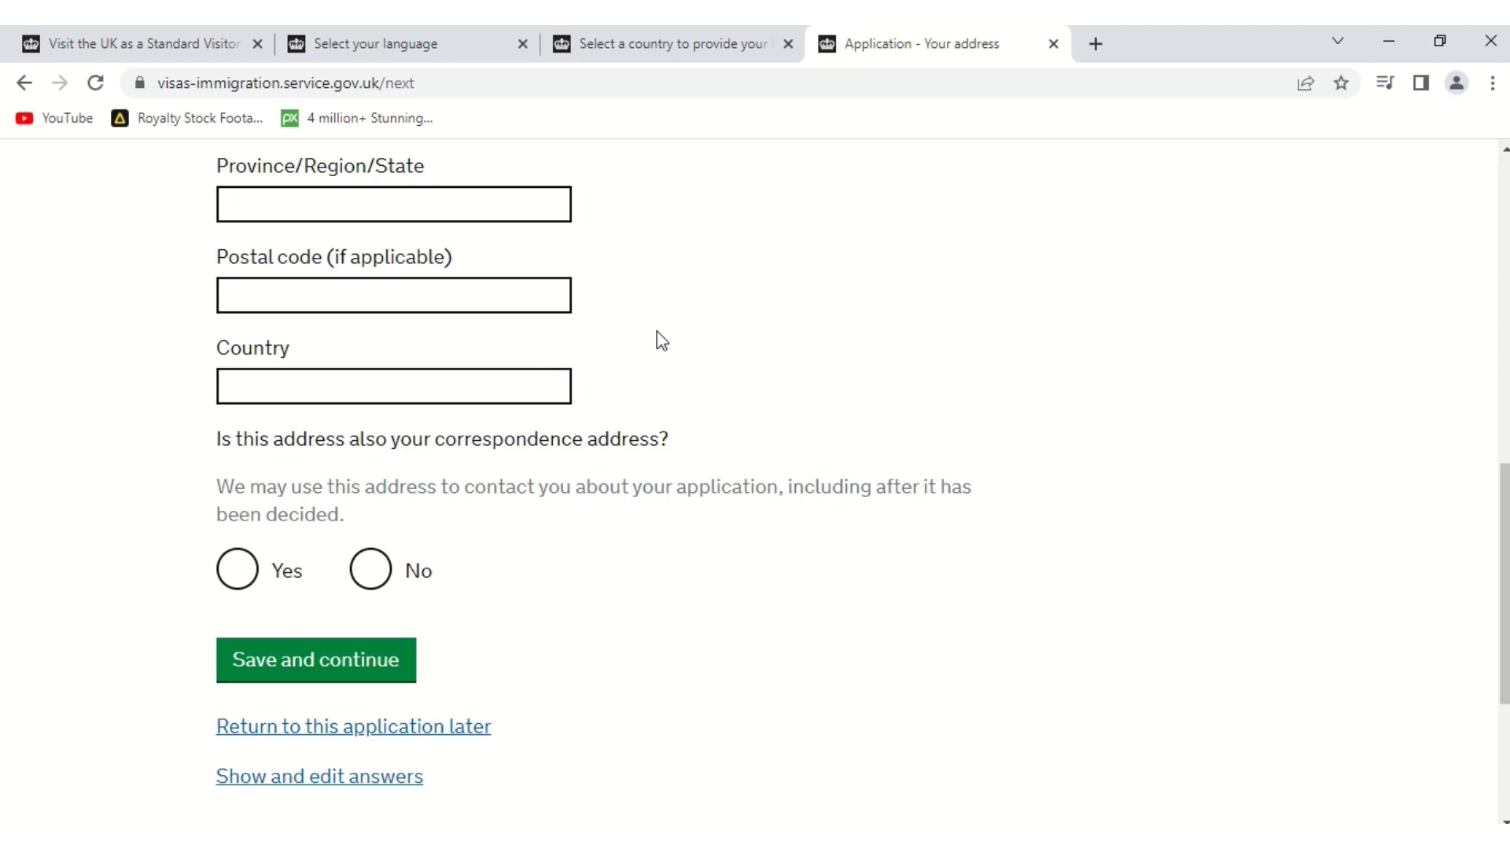
left_click(366, 672)
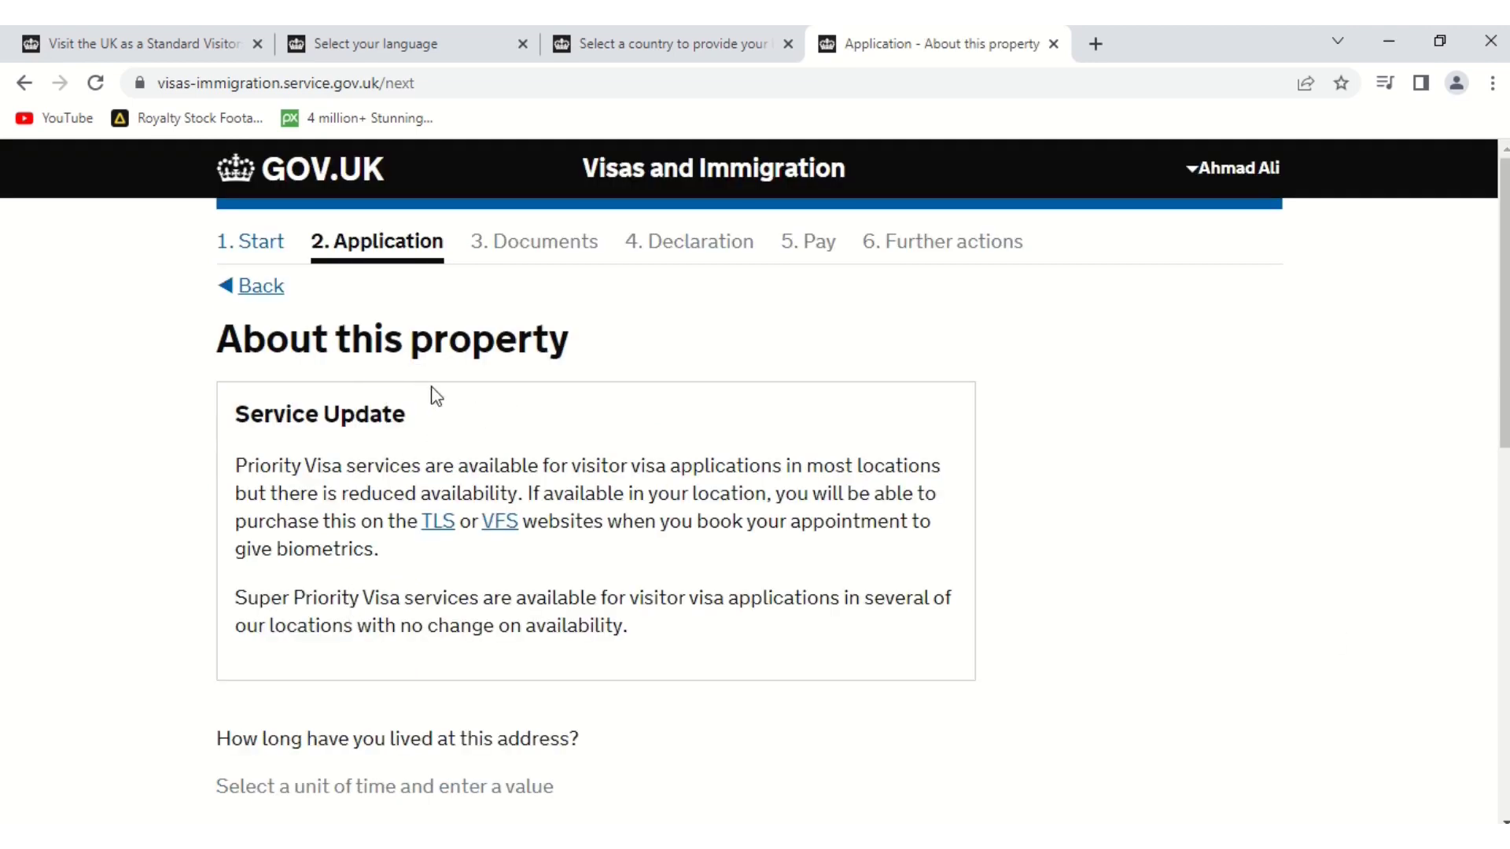
State that the applicant has lived at the address for 10 years and owns the home, and save
scroll(1506, 250, "down", 5)
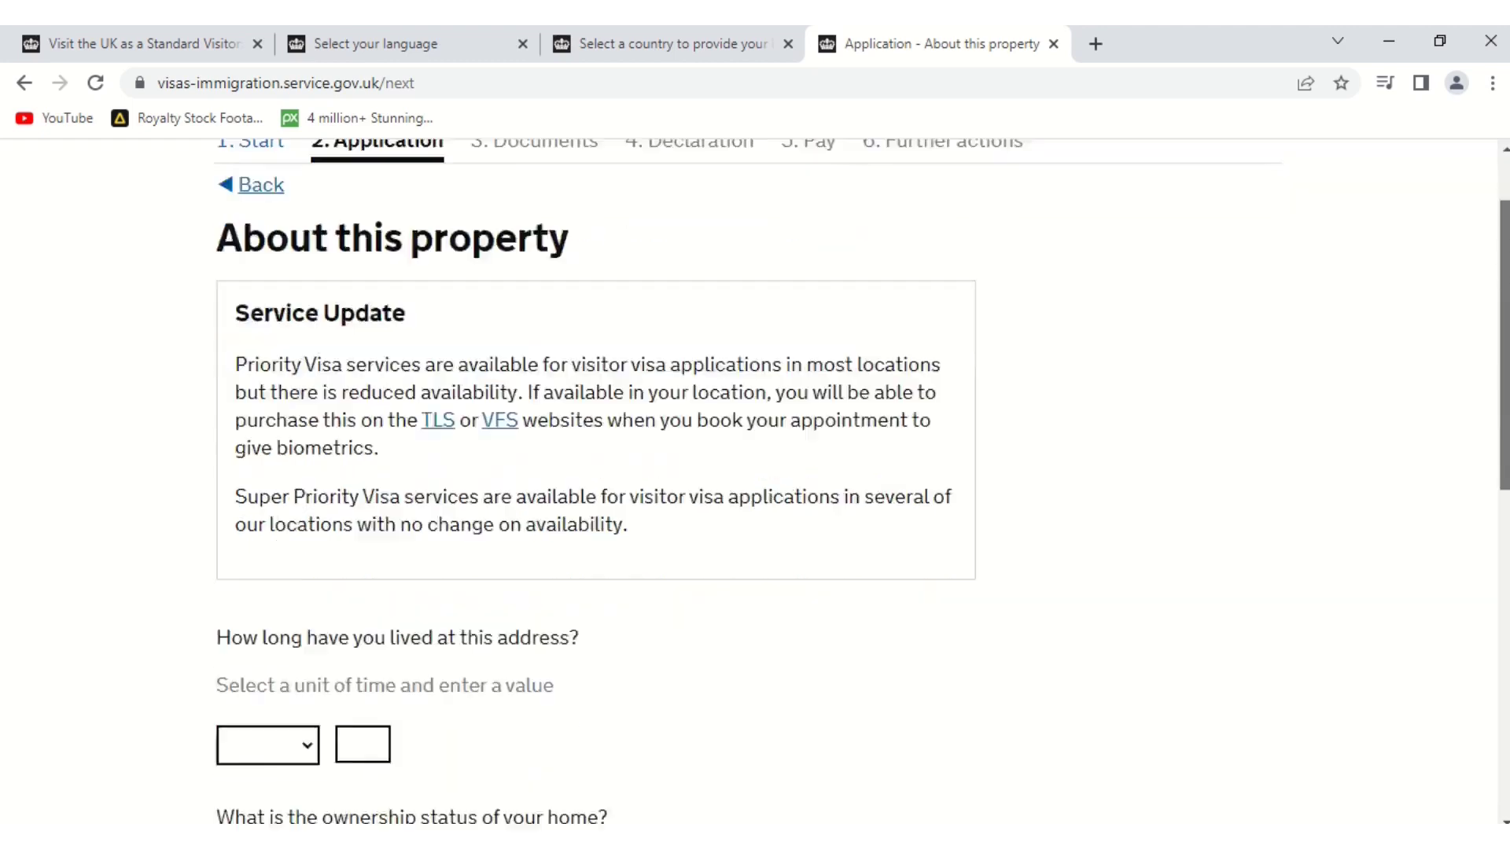
scroll(861, 481, "down", 2)
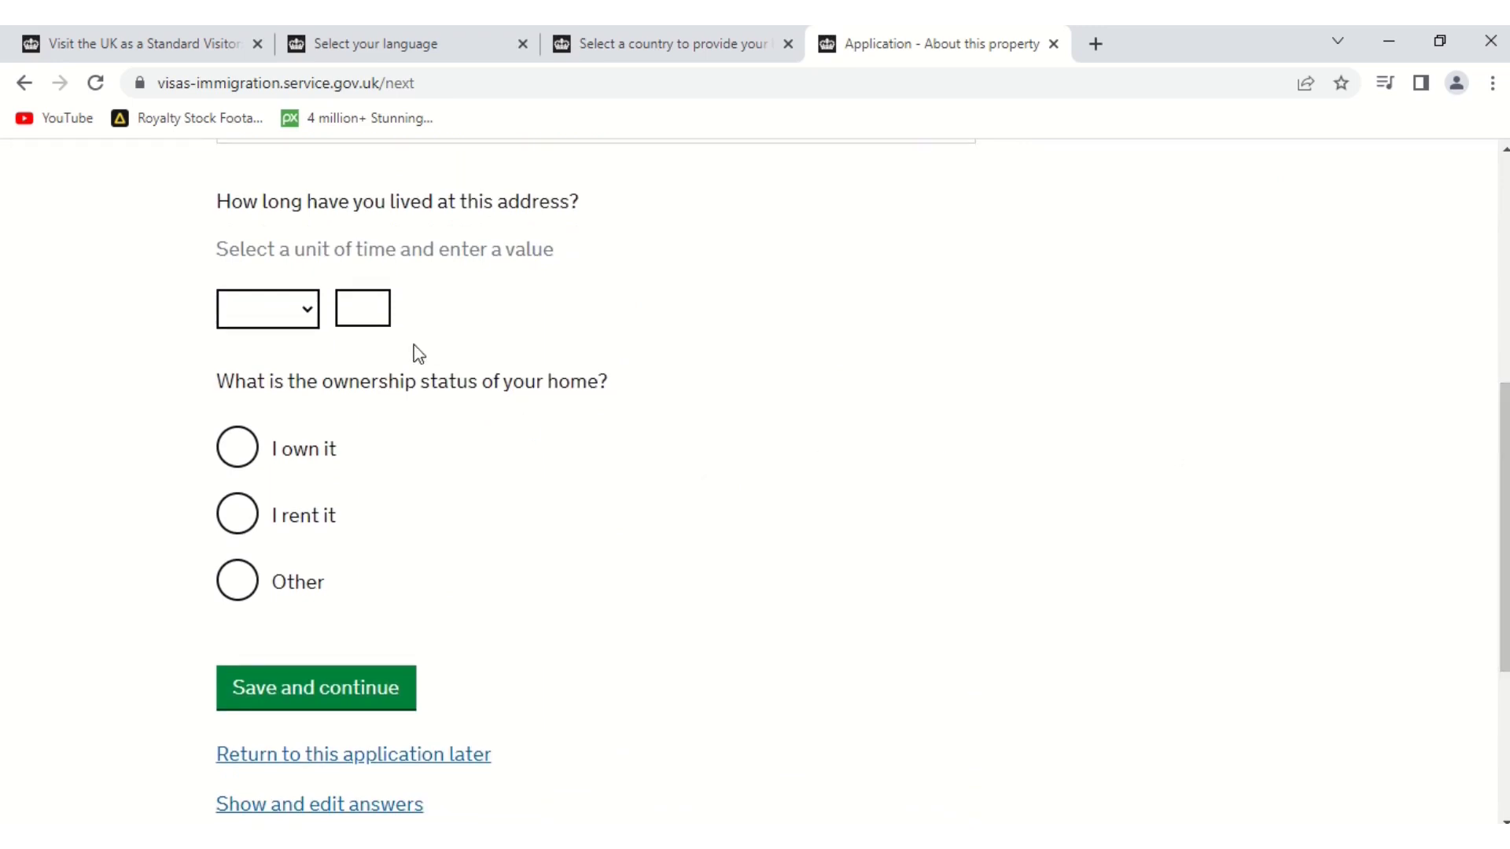
left_click(309, 310)
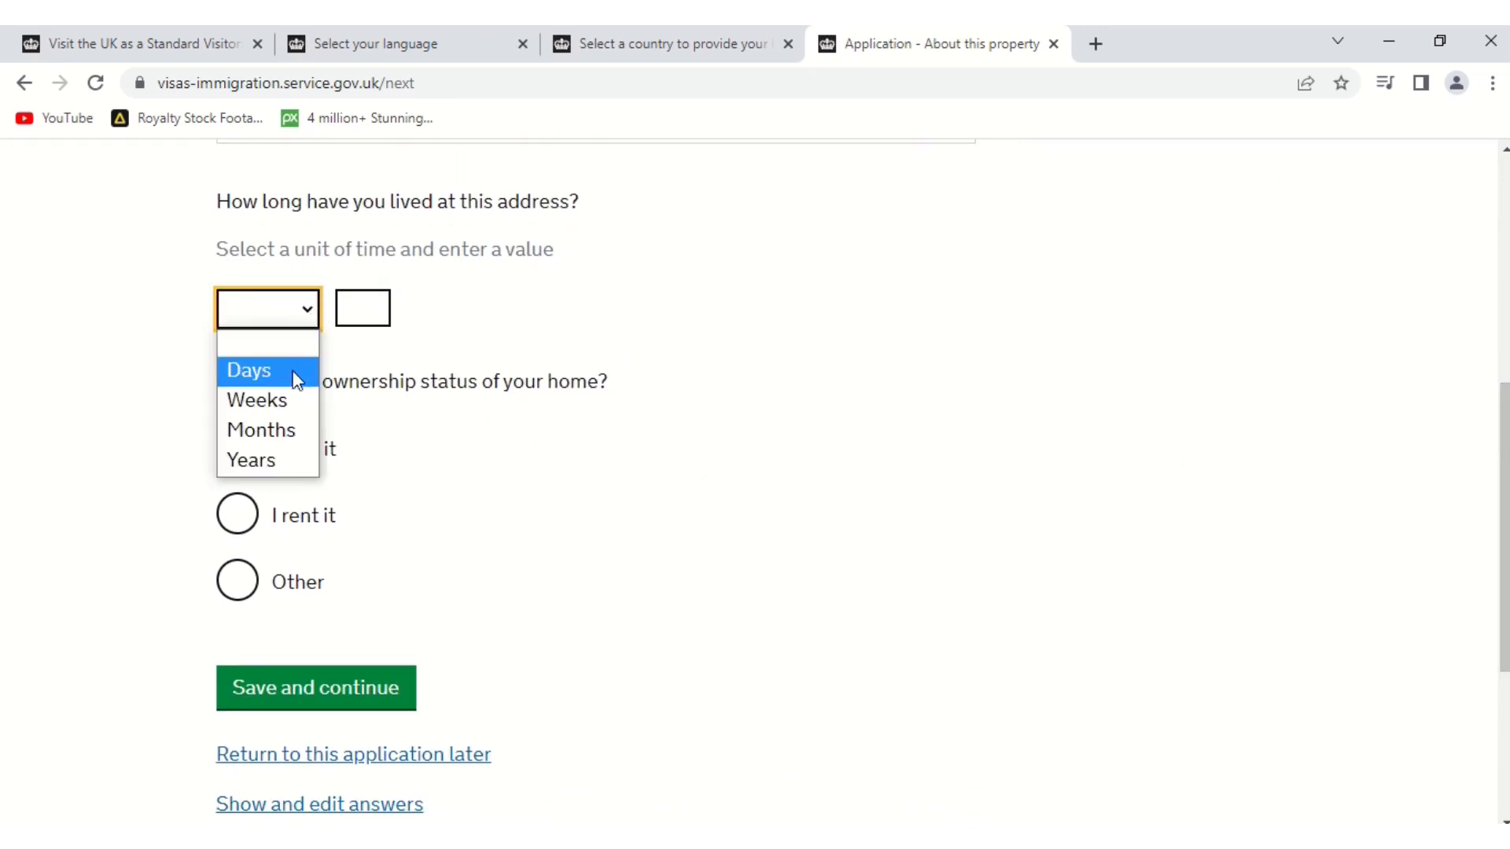
left_click(279, 458)
left_click(354, 313)
type("10")
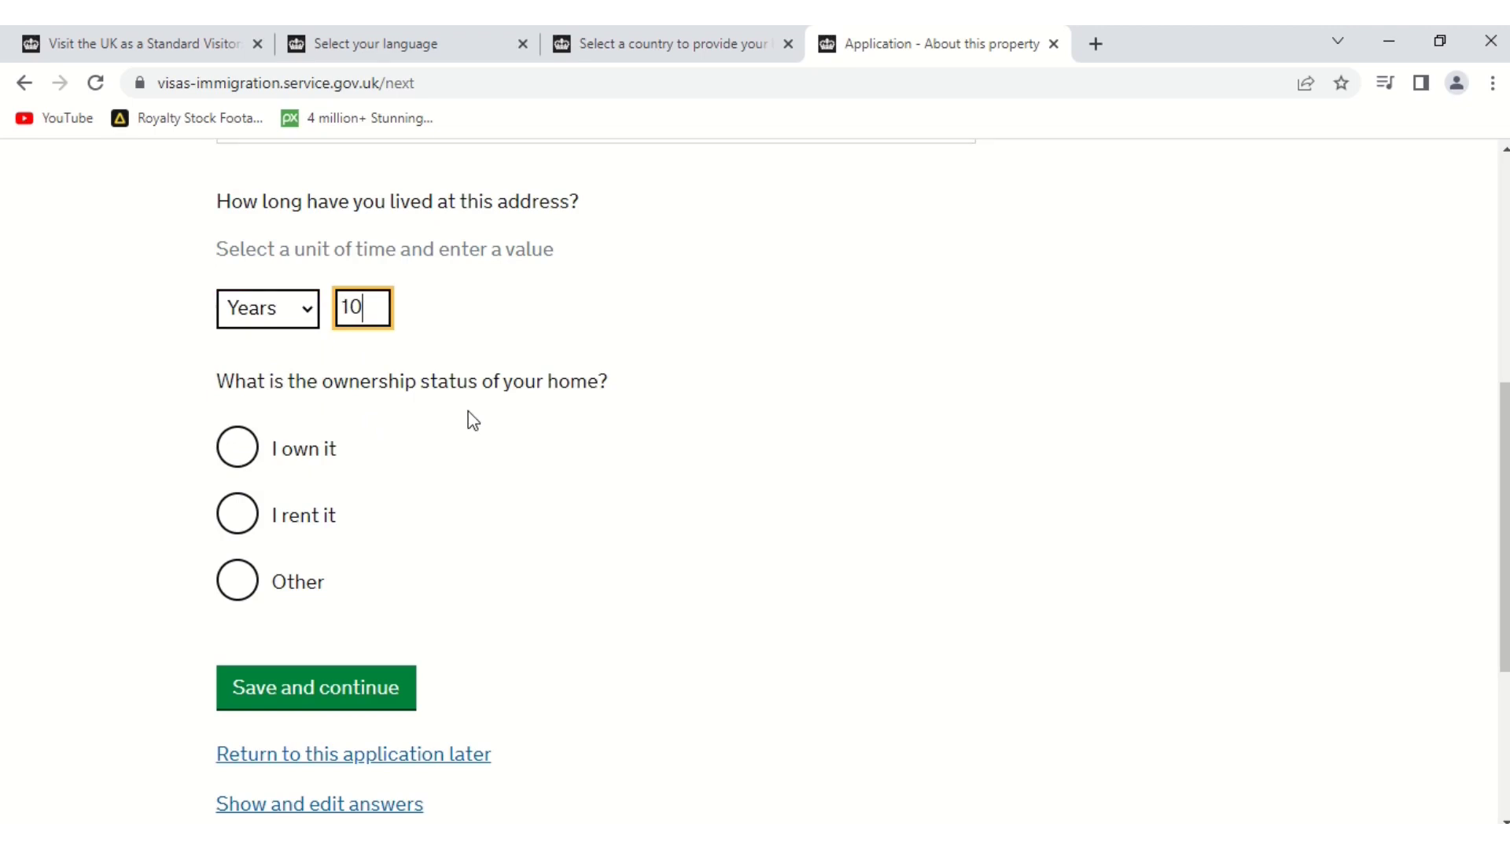
left_click(235, 449)
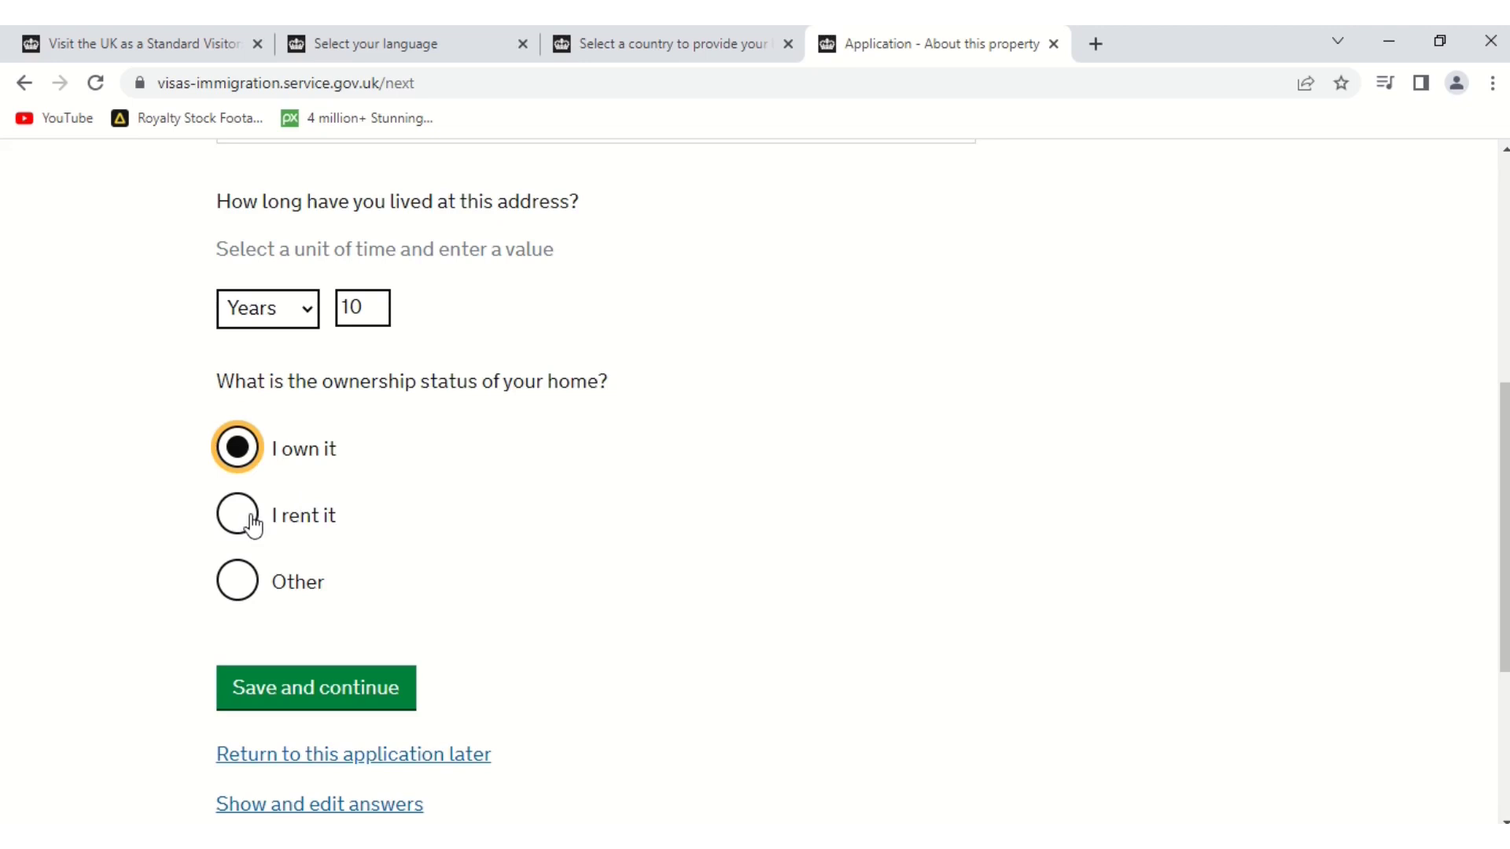
left_click(334, 700)
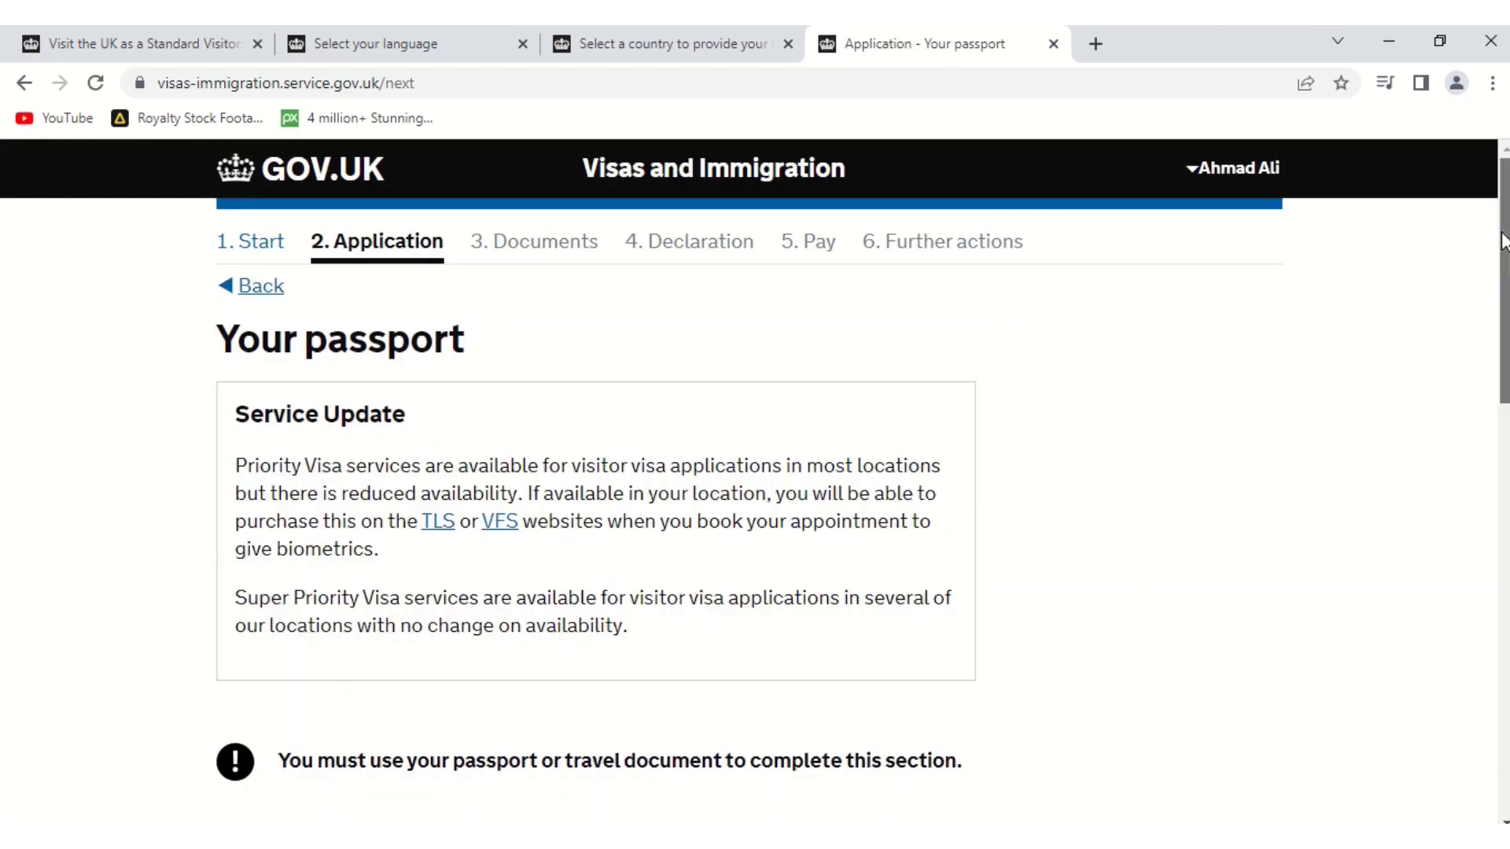
Go through the passport number, issuing authority, issue date and expiry date fields, and save the passport page
left_click_drag(1502, 240, 1504, 447)
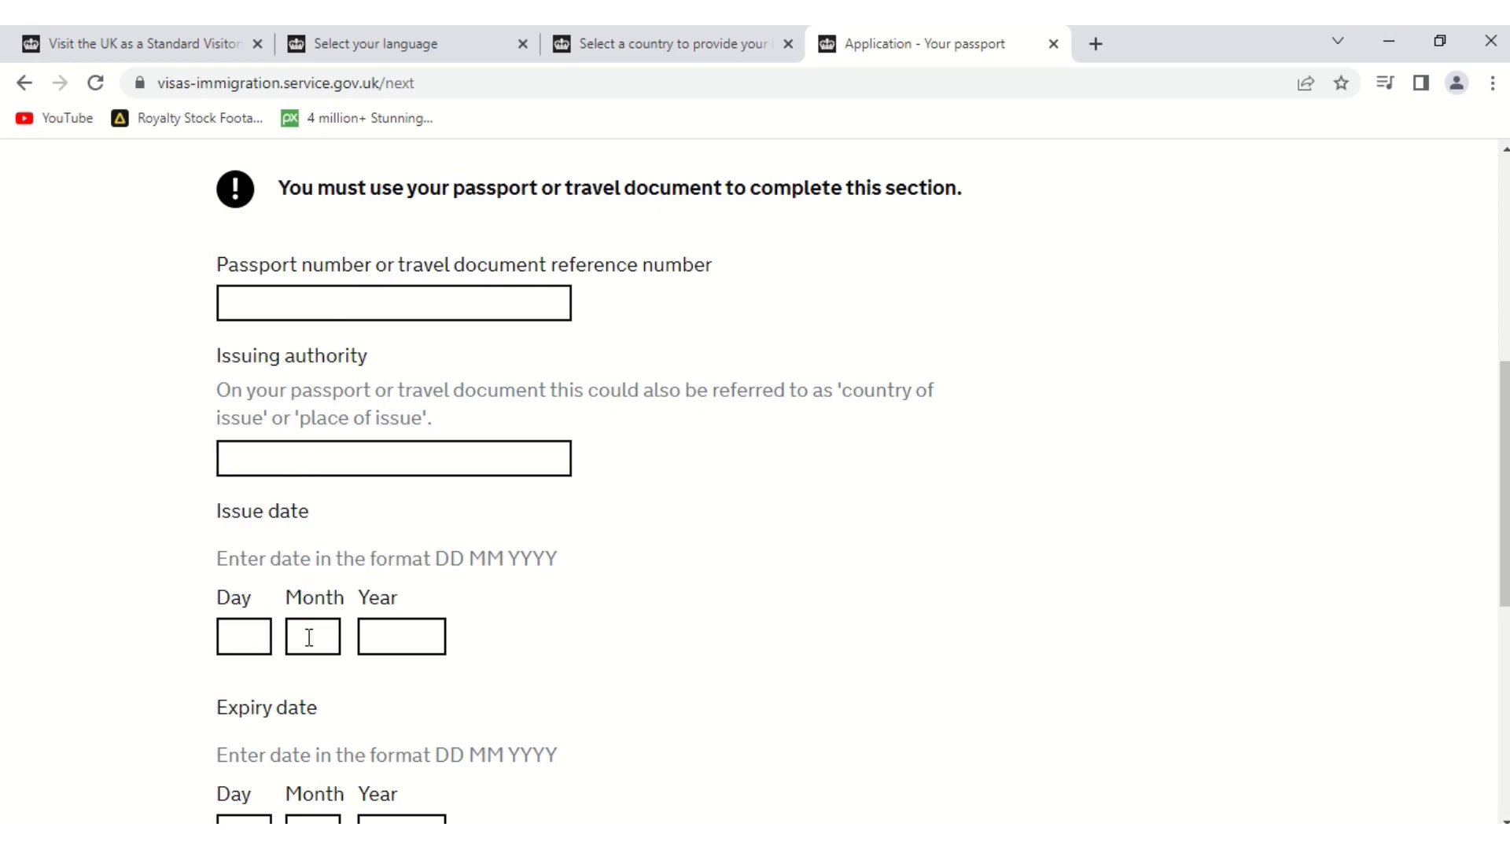
scroll(1502, 472, "down", 3)
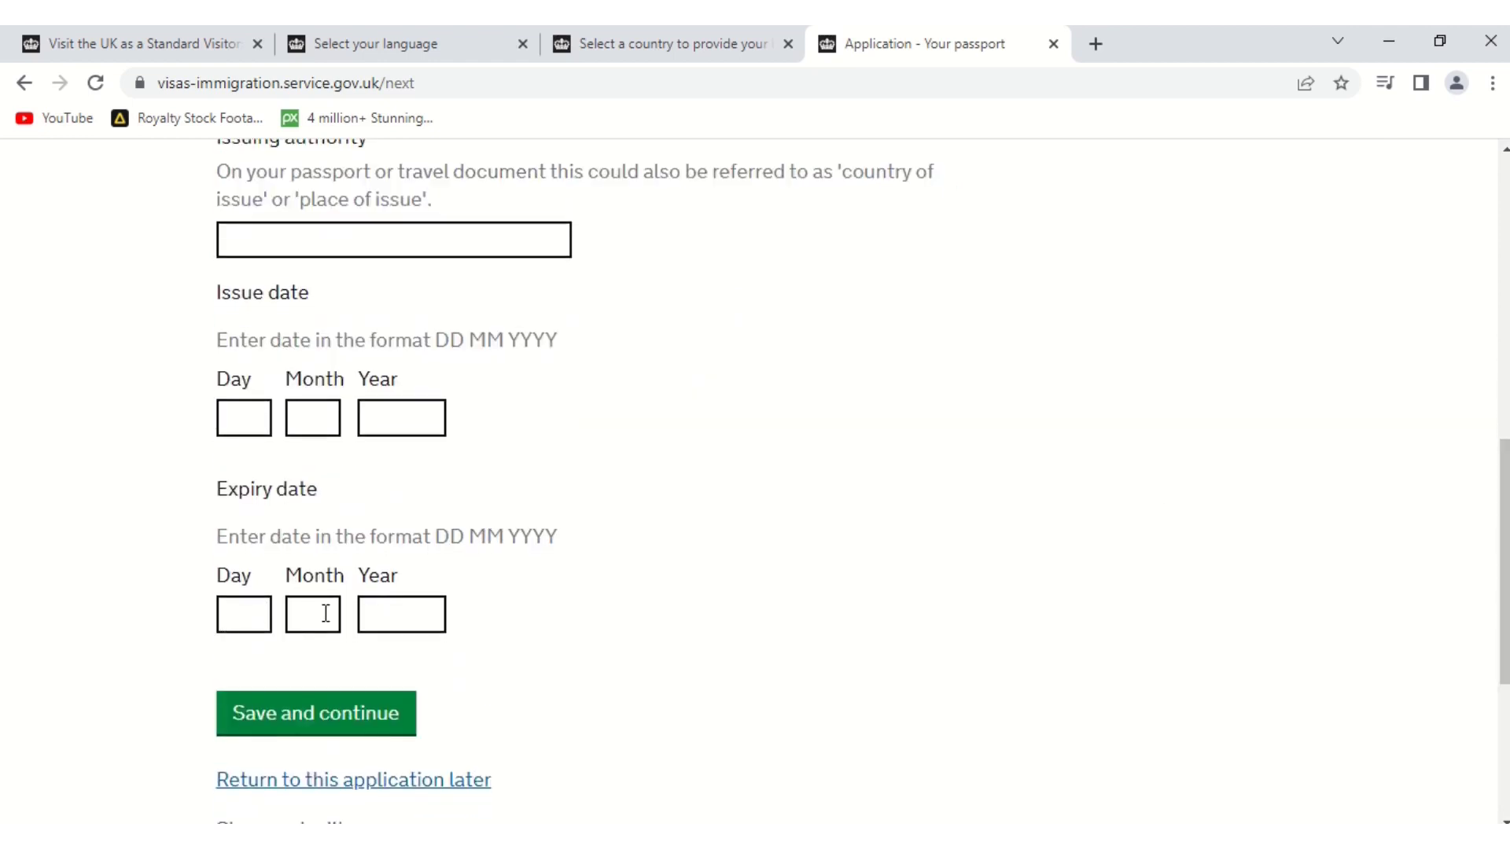
left_click(355, 722)
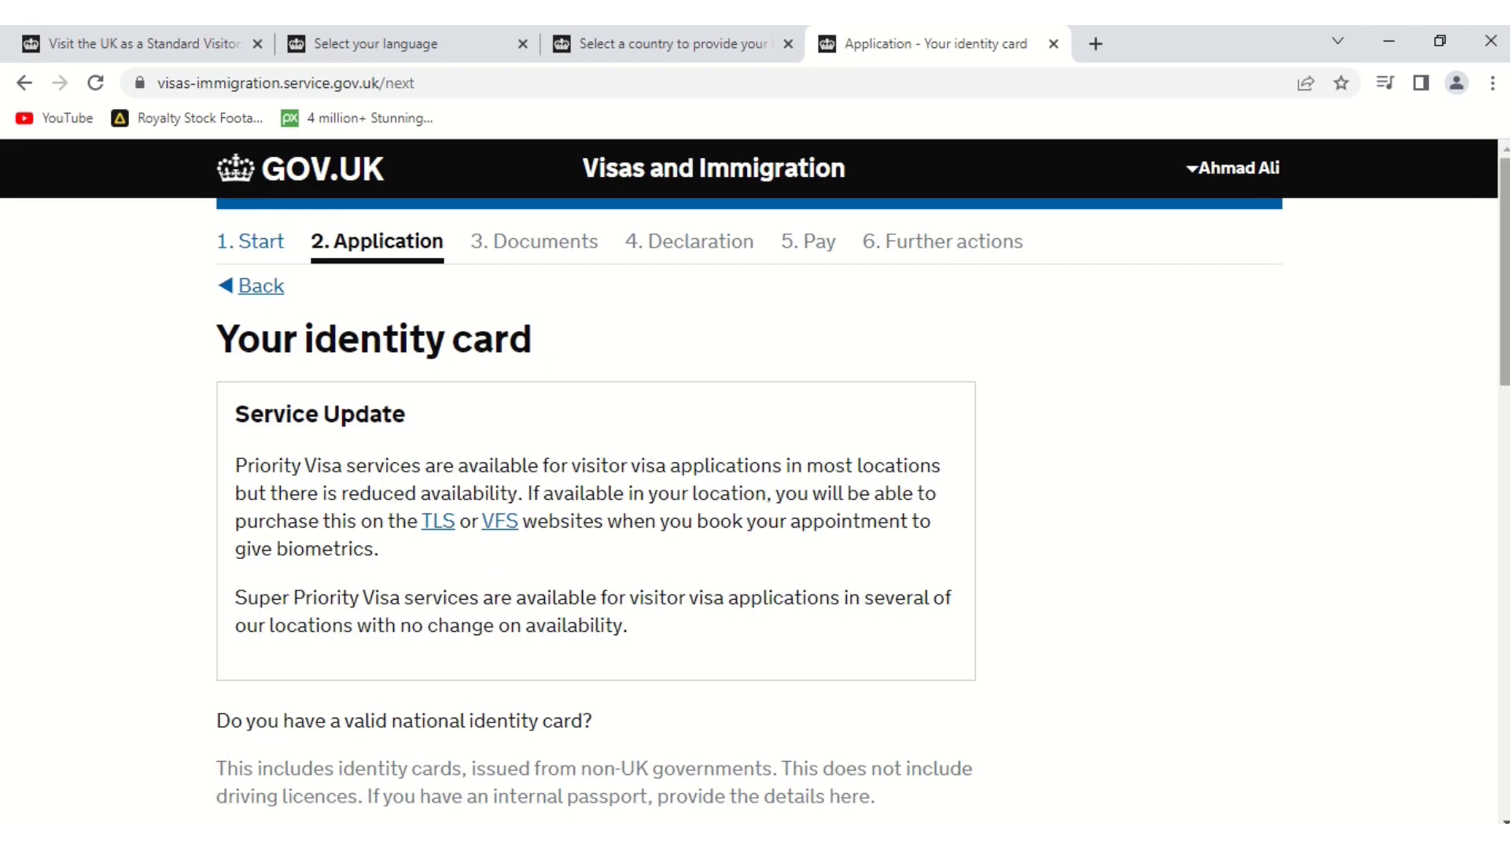
Answer Yes to having a valid national identity card, go through the card's detail fields, and save the page
scroll(1284, 413, "down", 6)
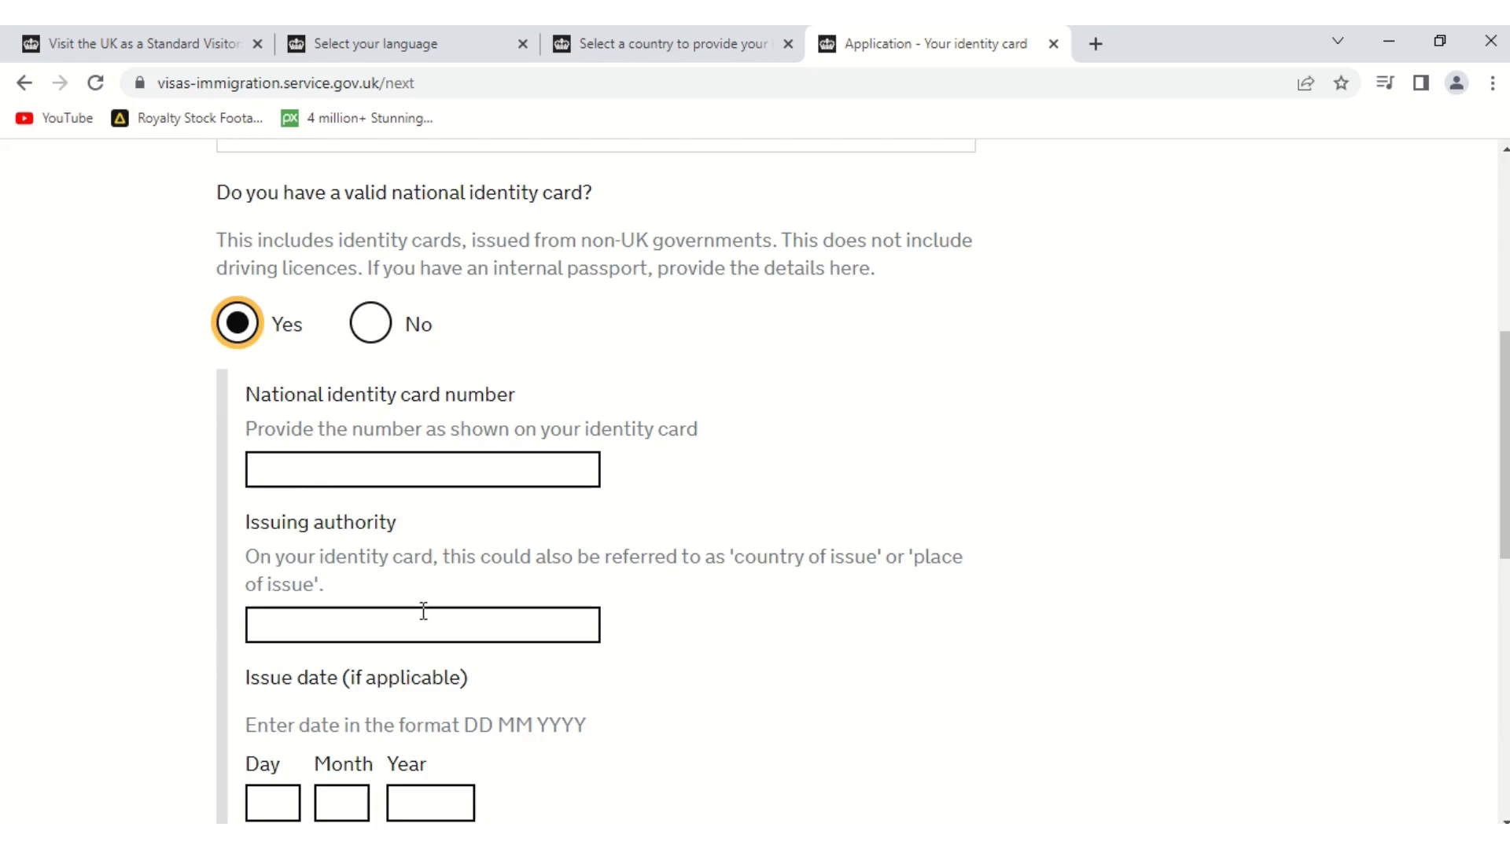
left_click(403, 633)
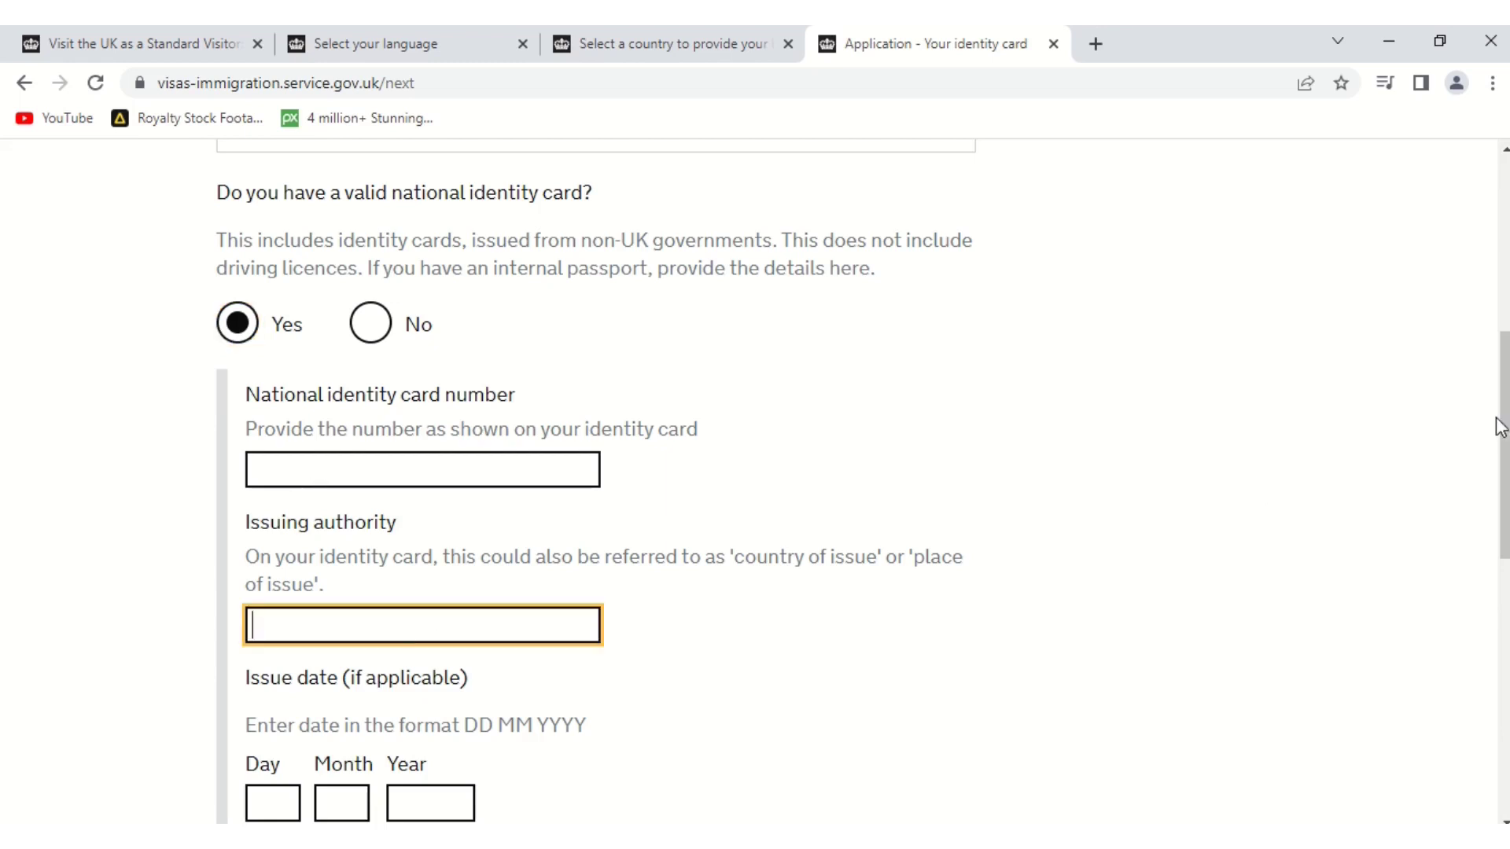
scroll(694, 526, "down", 5)
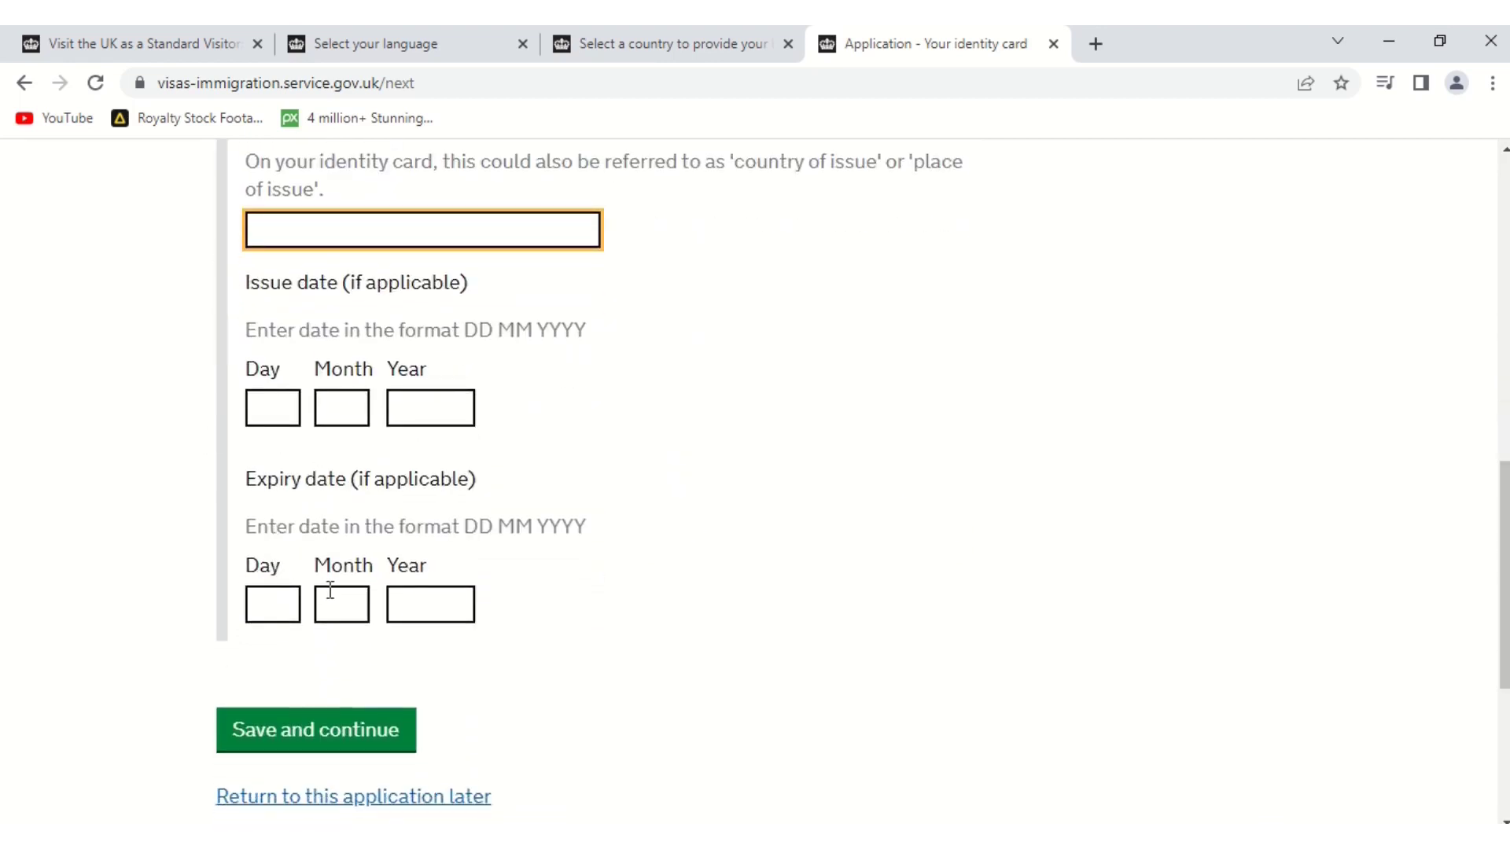
left_click(275, 751)
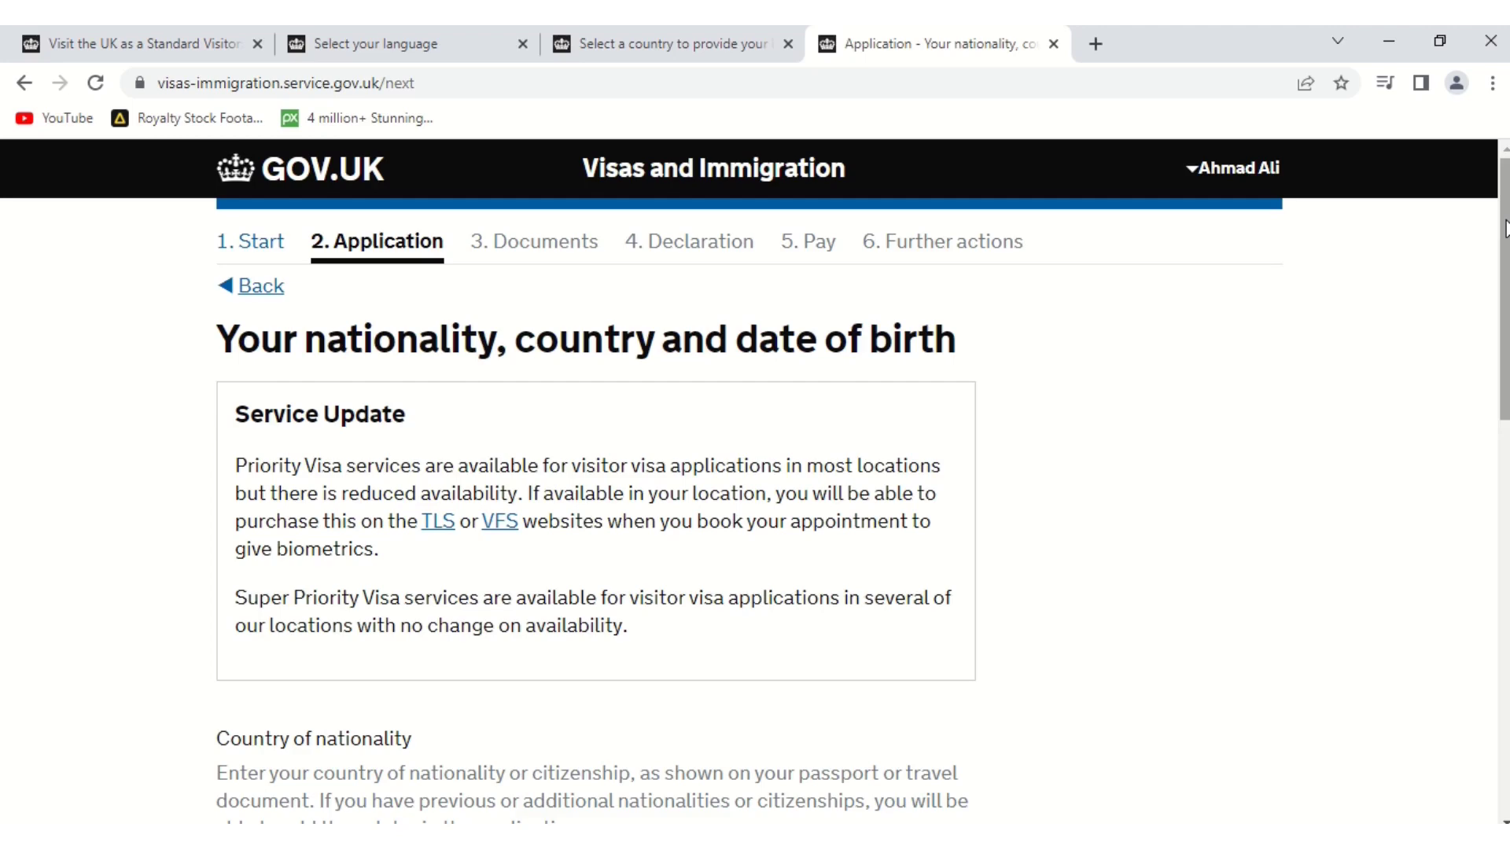
Go through the nationality, country of birth, place of birth and date of birth fields, and save the page
scroll(1504, 228, "down", 6)
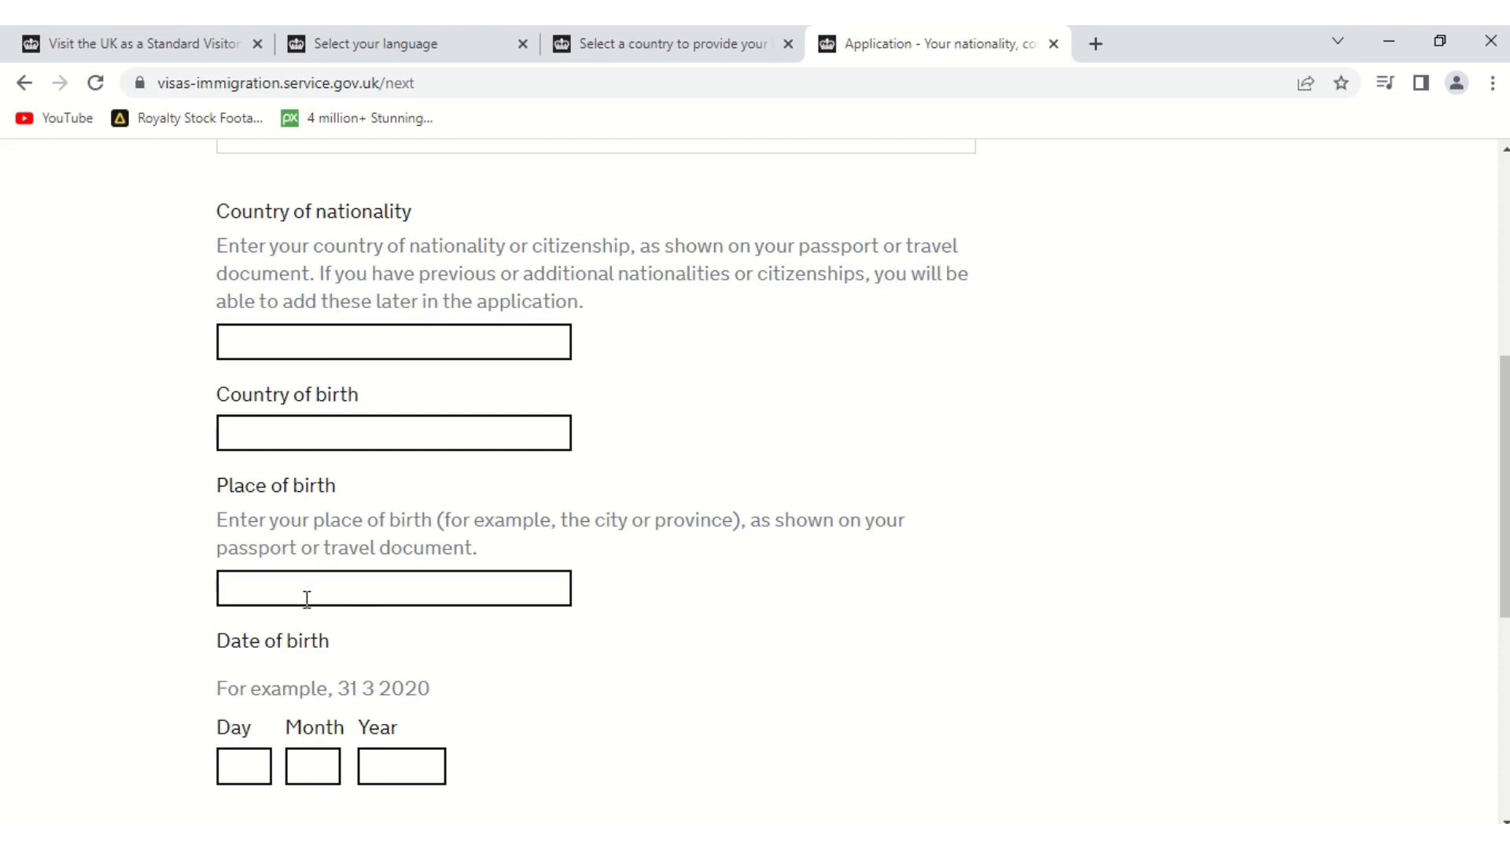
scroll(307, 604, "down", 4)
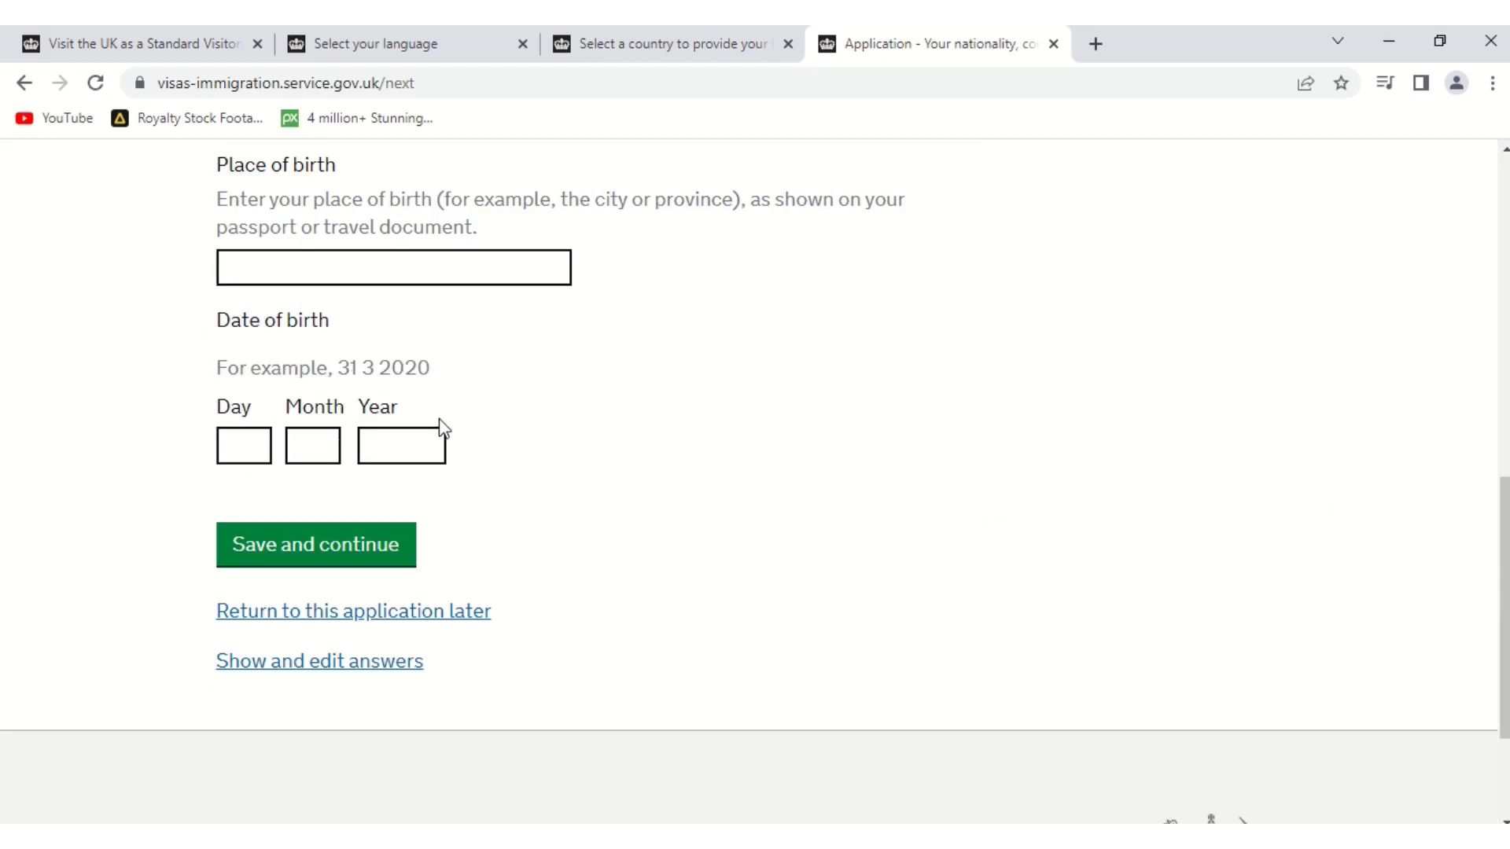
left_click(345, 551)
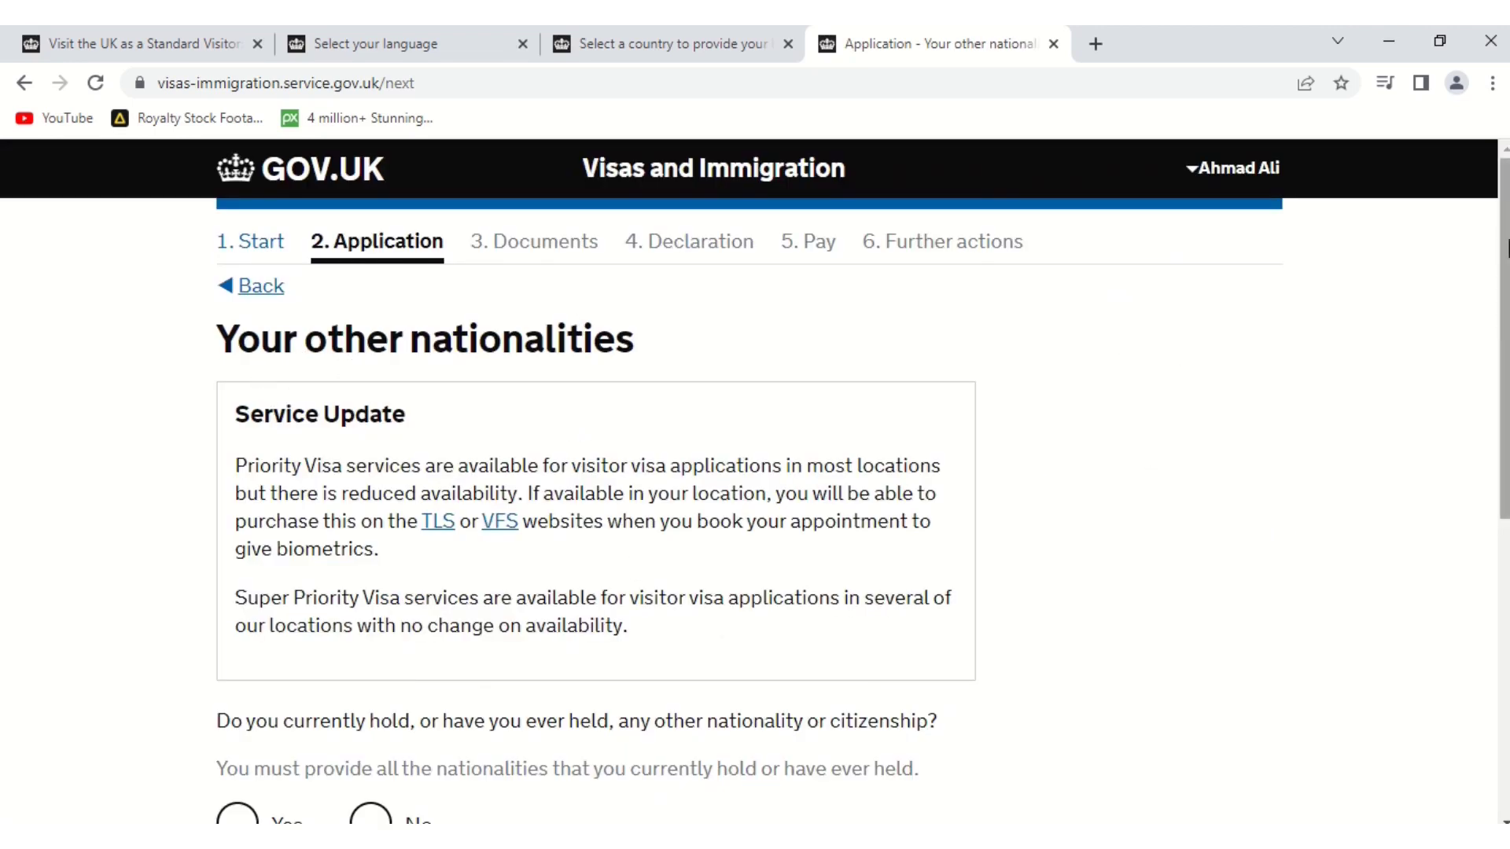
Answer No to holding or ever having held any other nationality or citizenship, and save the answer
left_click_drag(1503, 248, 1503, 404)
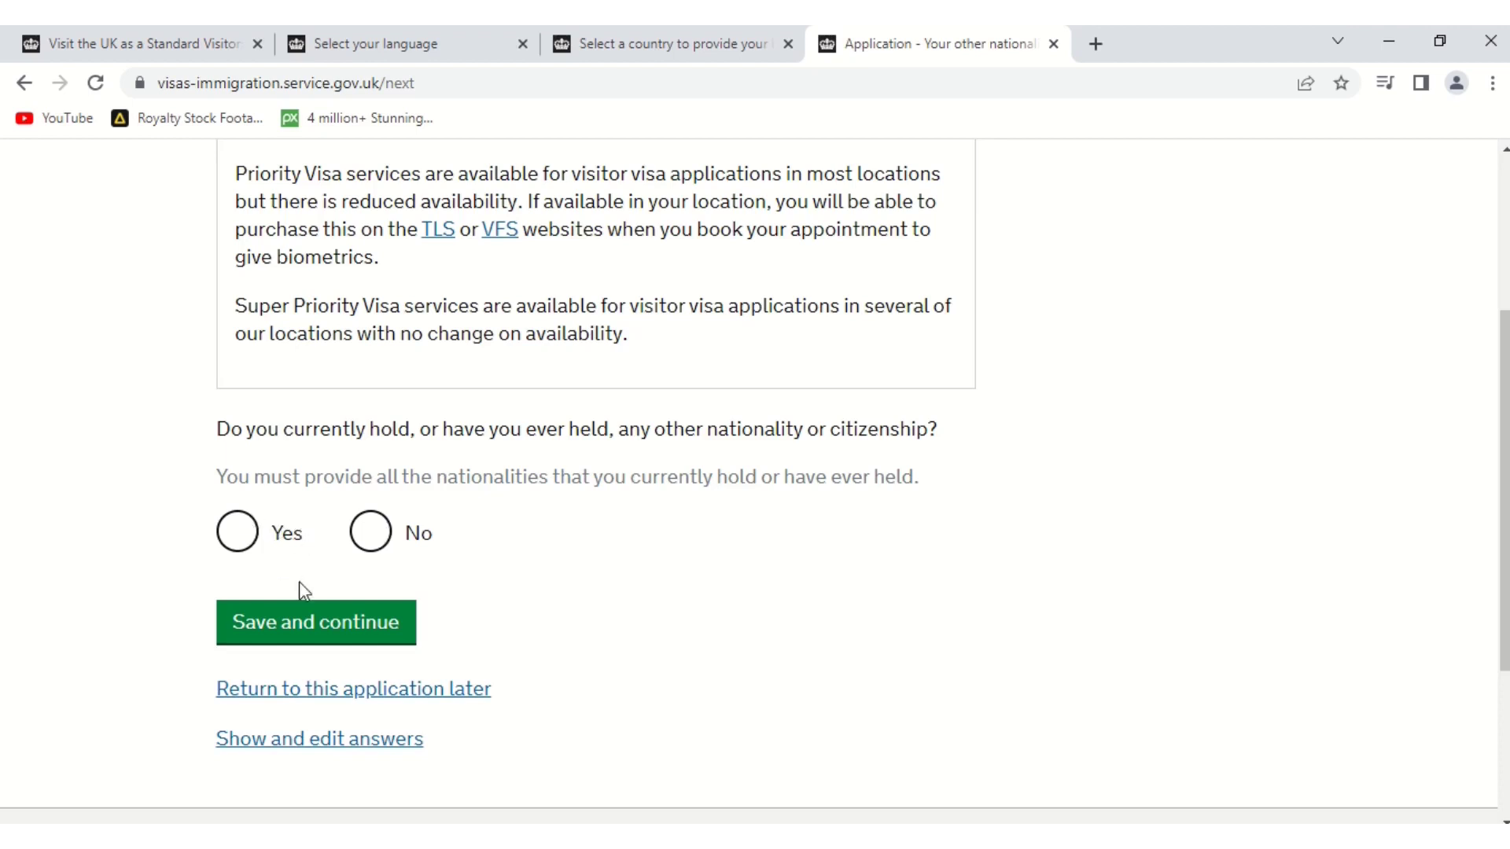
left_click(369, 542)
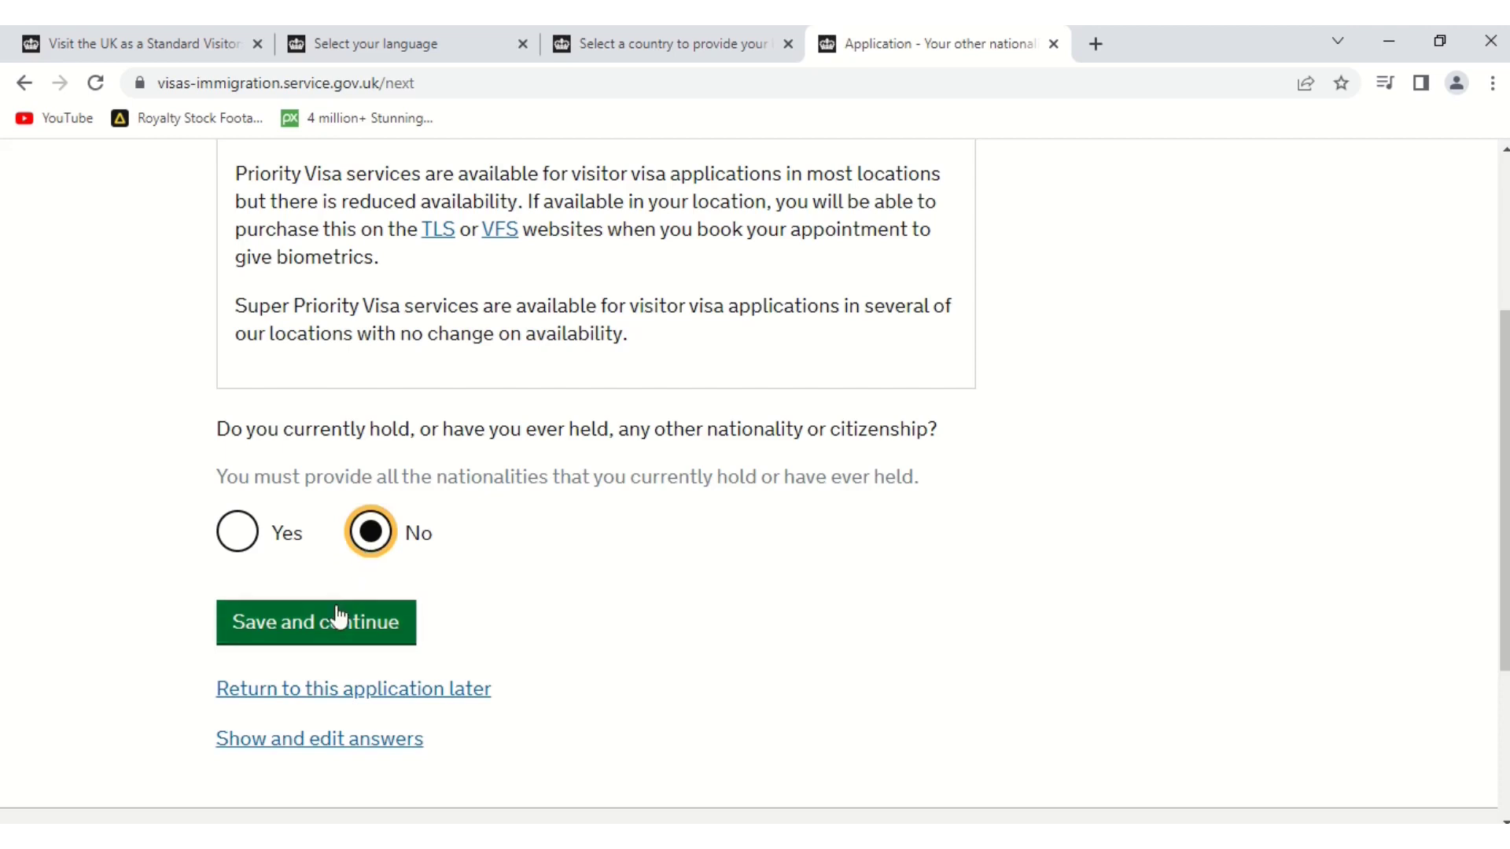
left_click(317, 633)
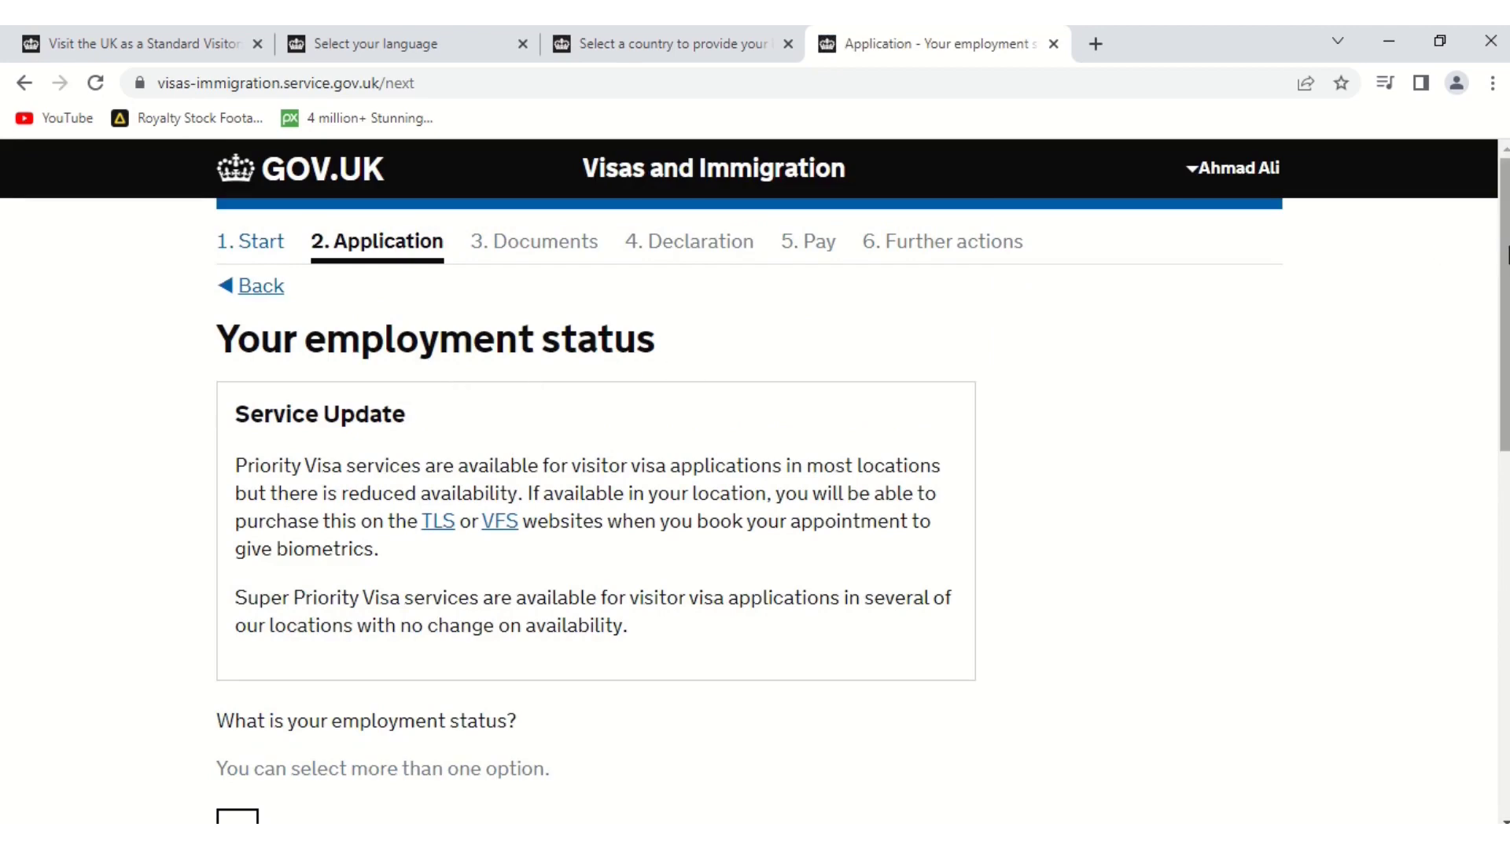
Set the employment status to Employed and save the answer
left_click_drag(1502, 253, 1502, 444)
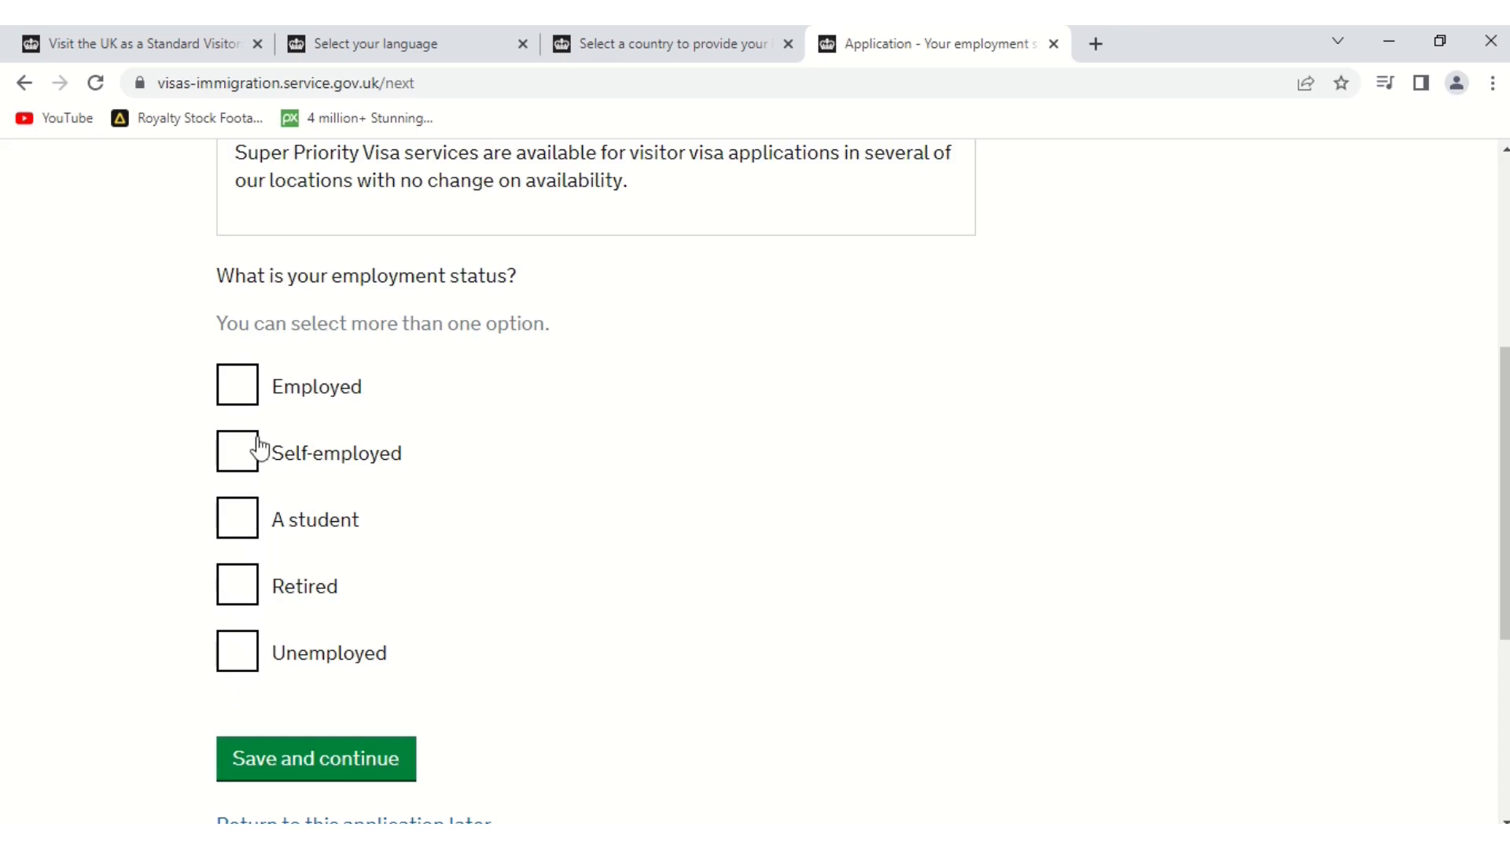
left_click(239, 397)
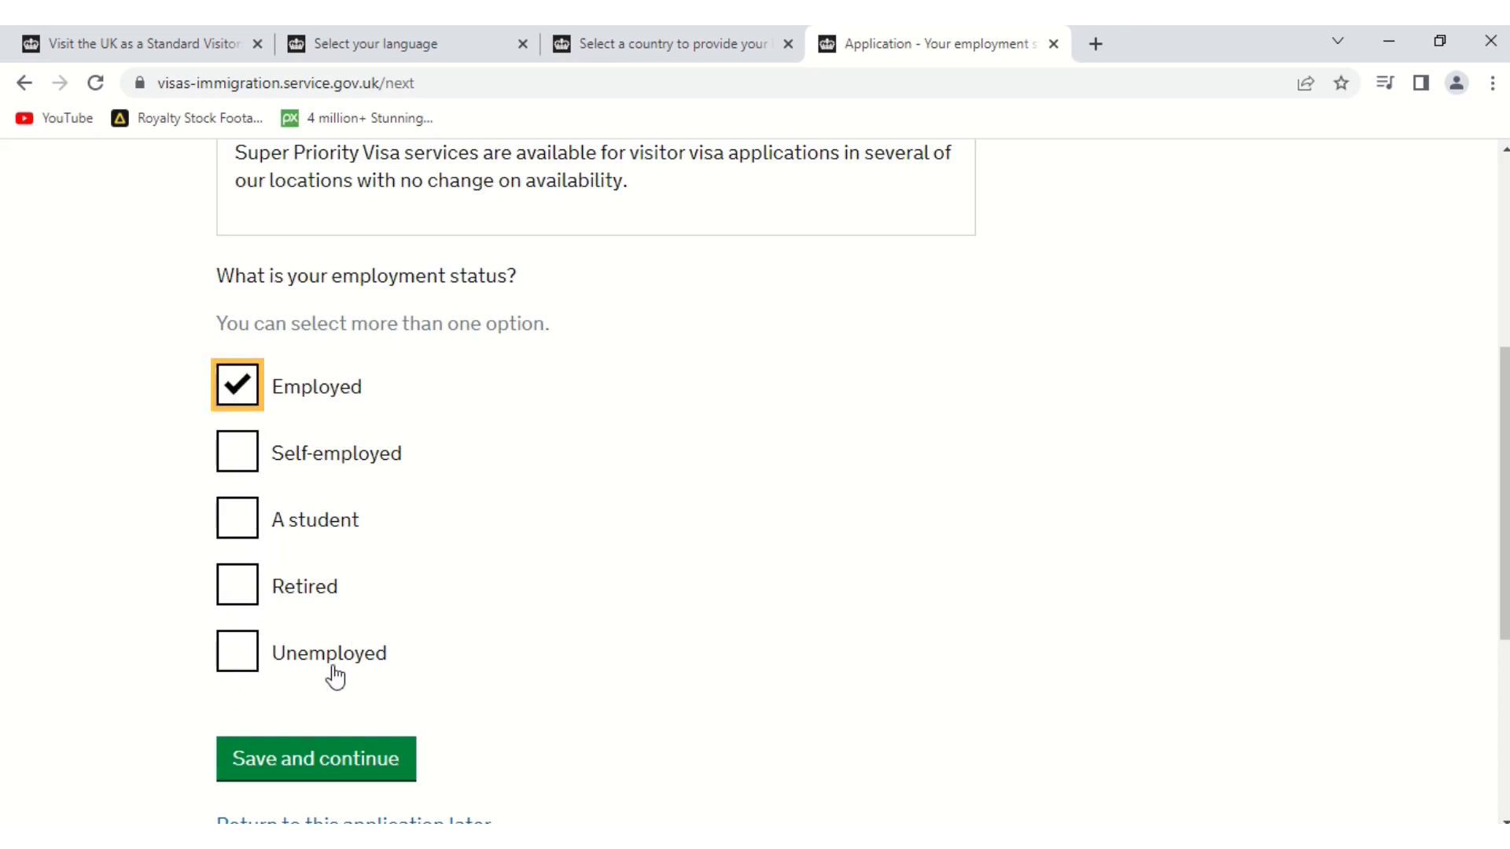
left_click(316, 770)
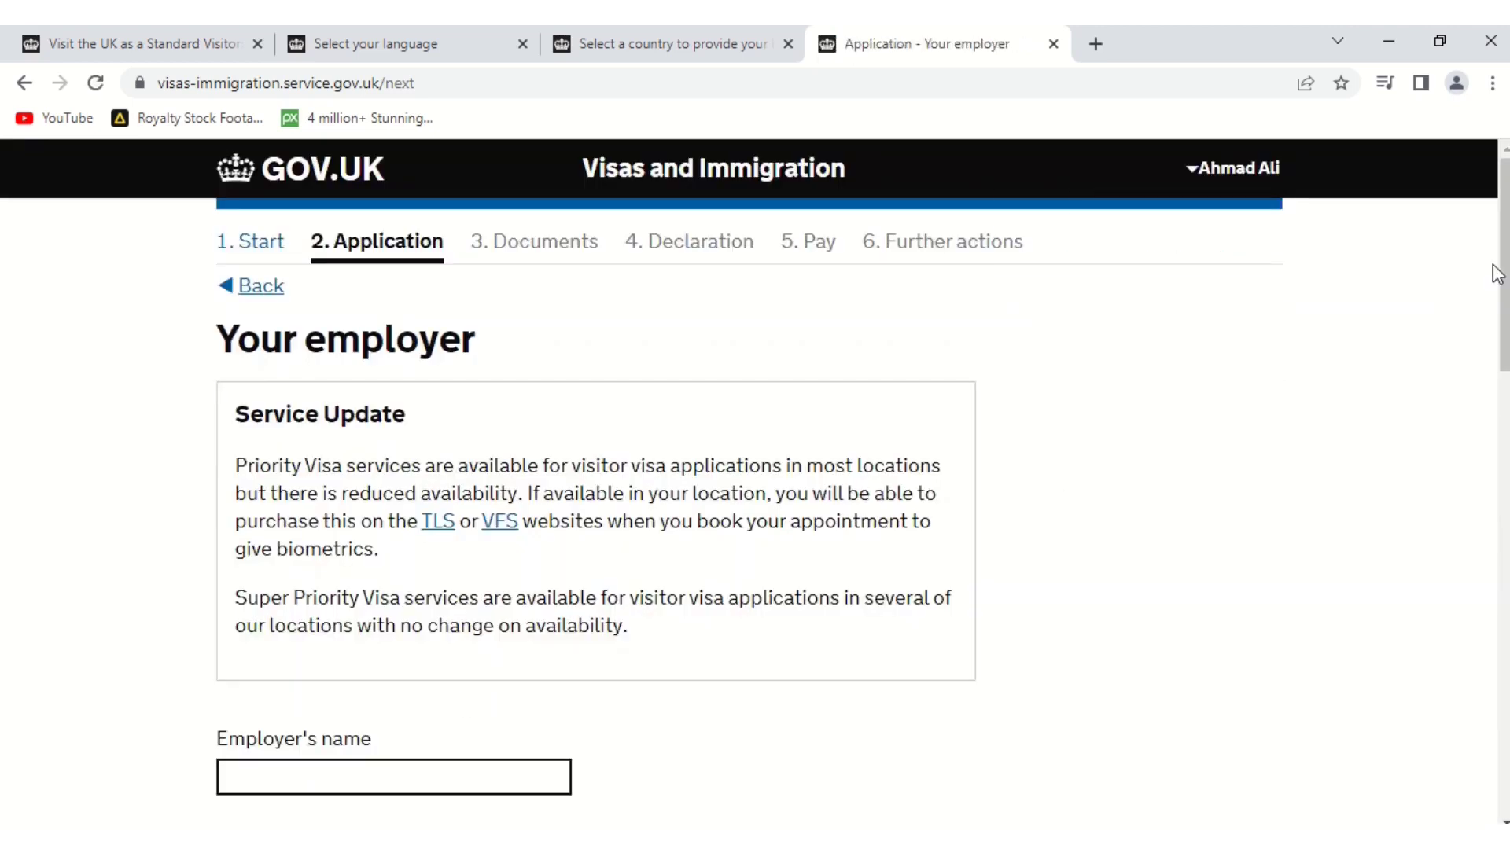
Go through the employer's name, address, telephone number and employment start date fields, and save the employer page
left_click_drag(1497, 273, 1507, 437)
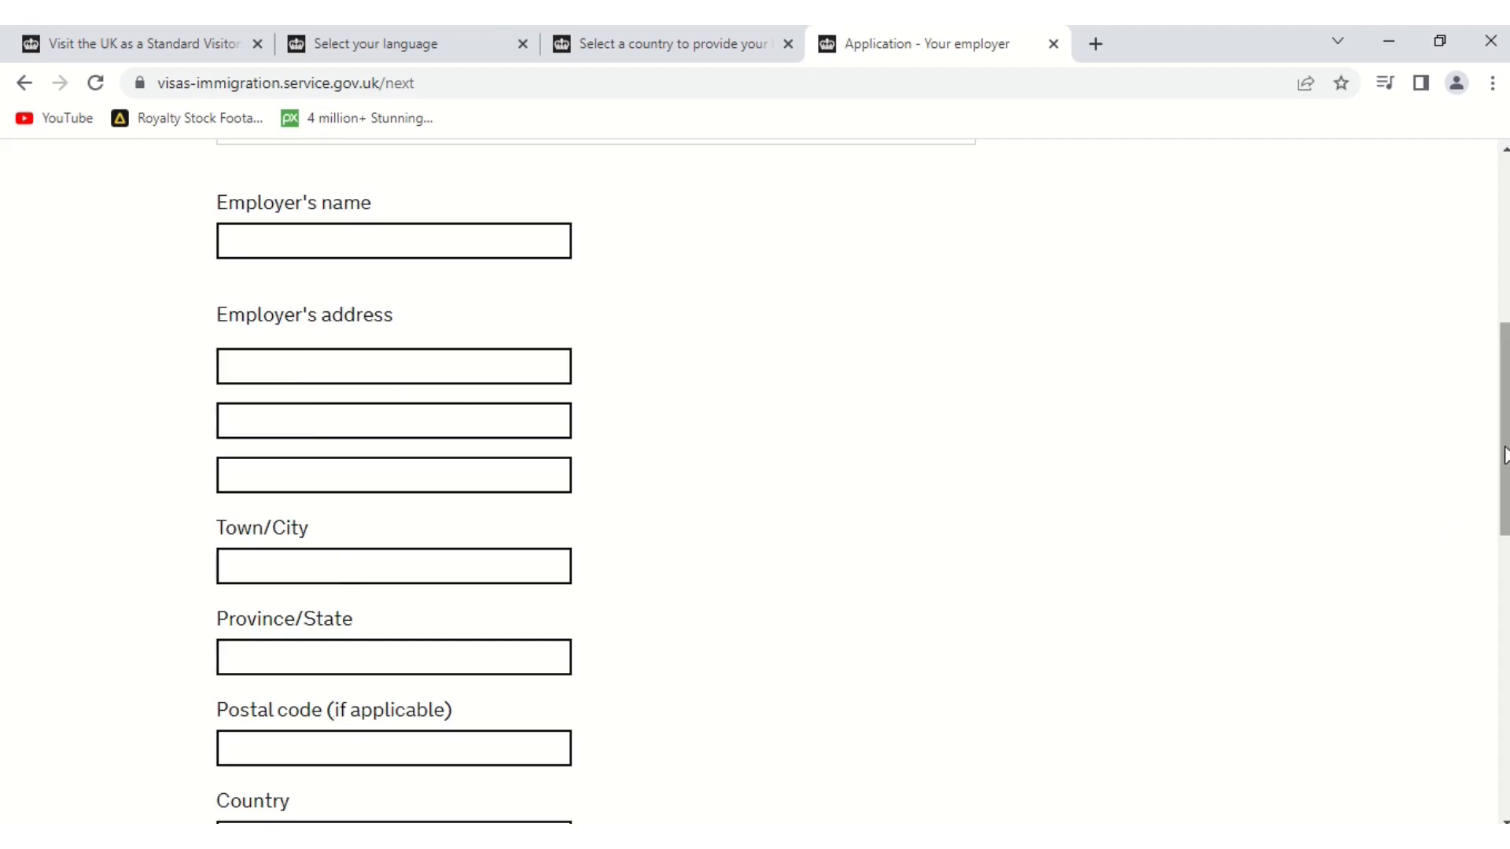
scroll(1504, 457, "down", 4)
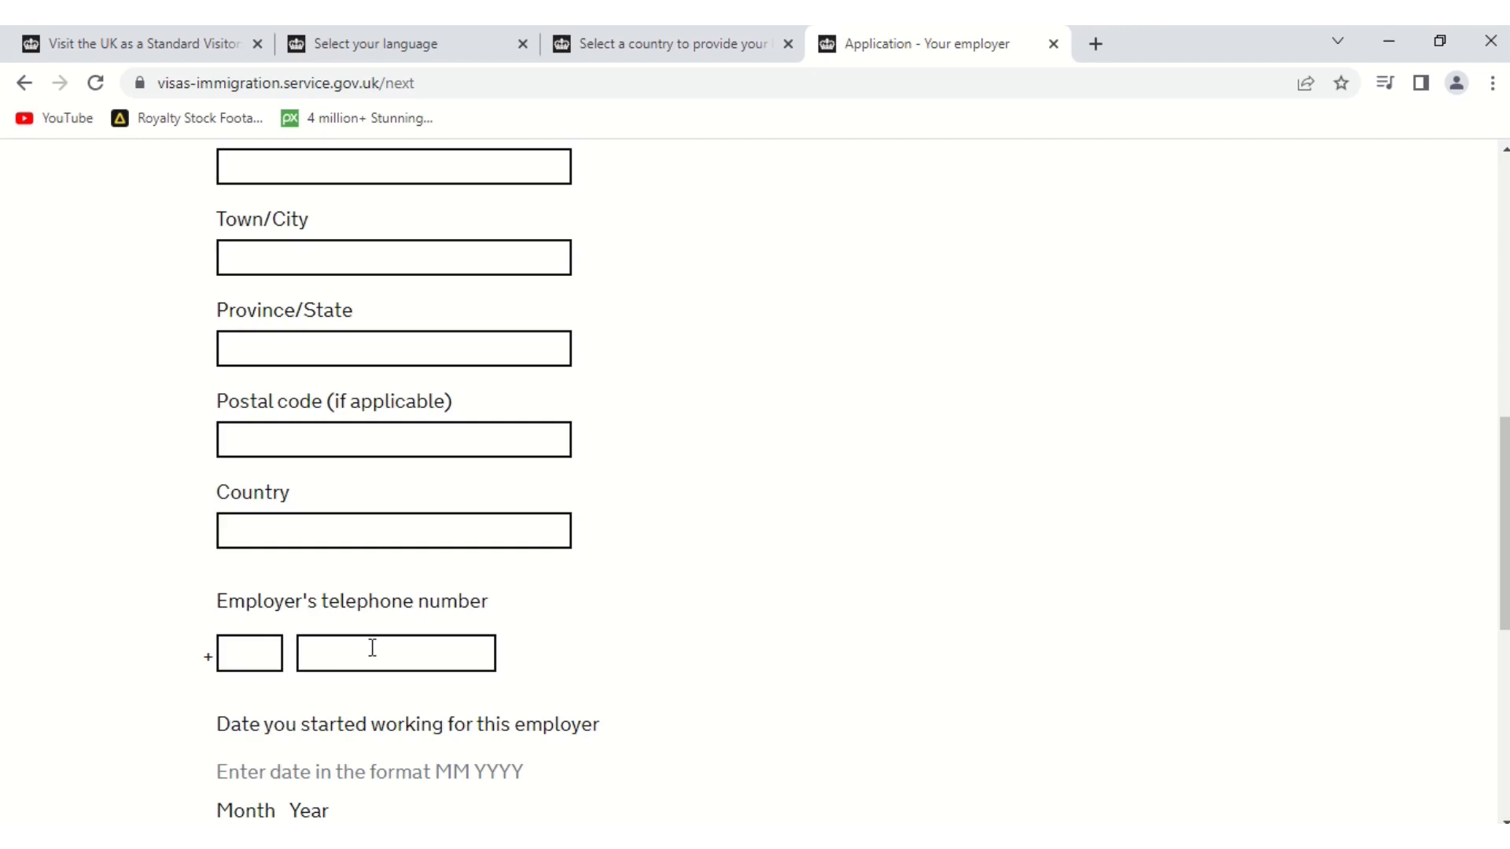
scroll(1504, 519, "down", 4)
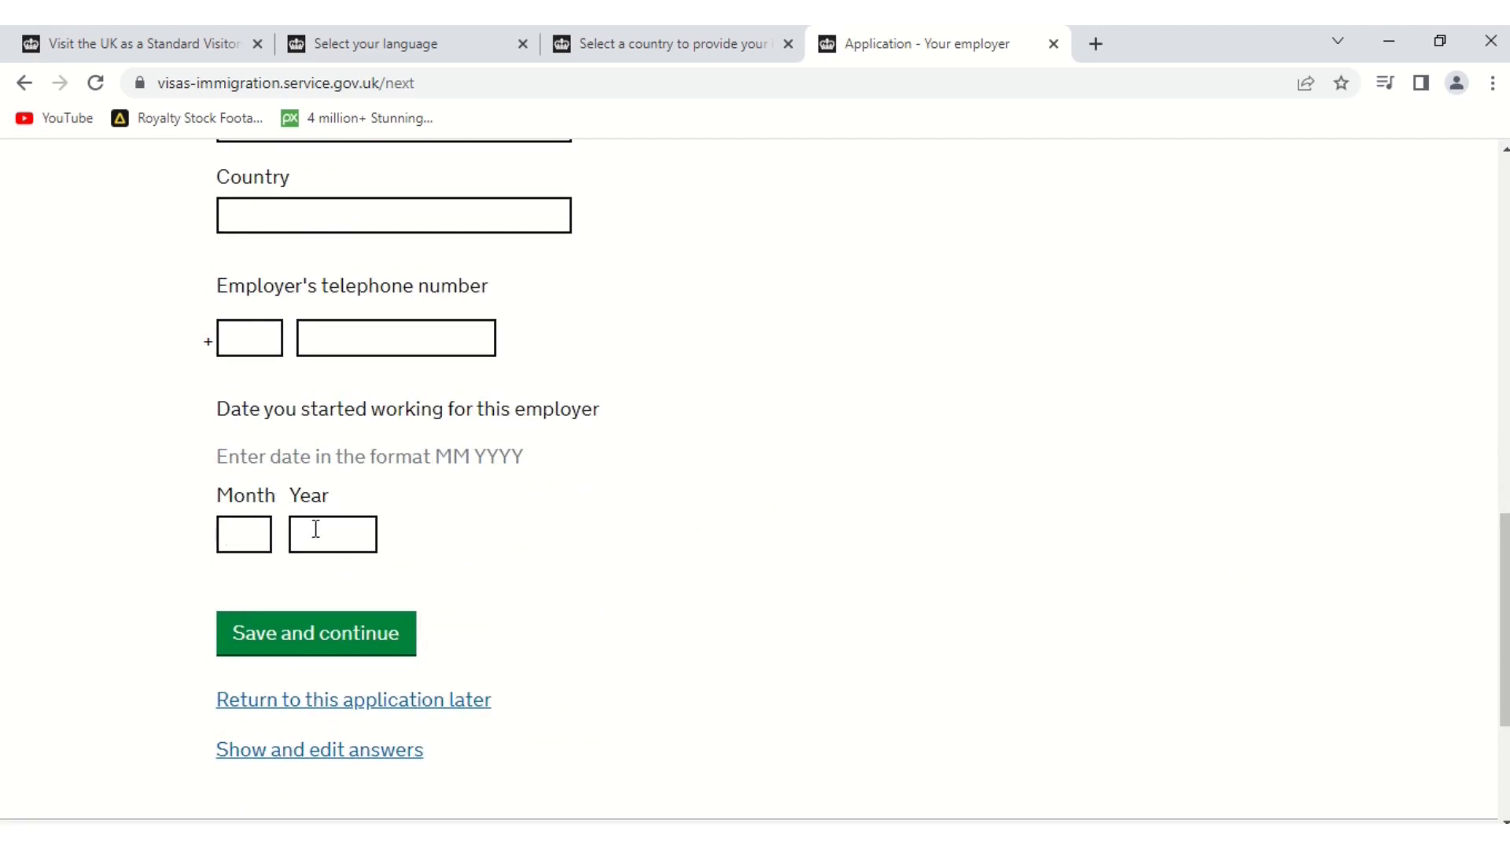
left_click(315, 635)
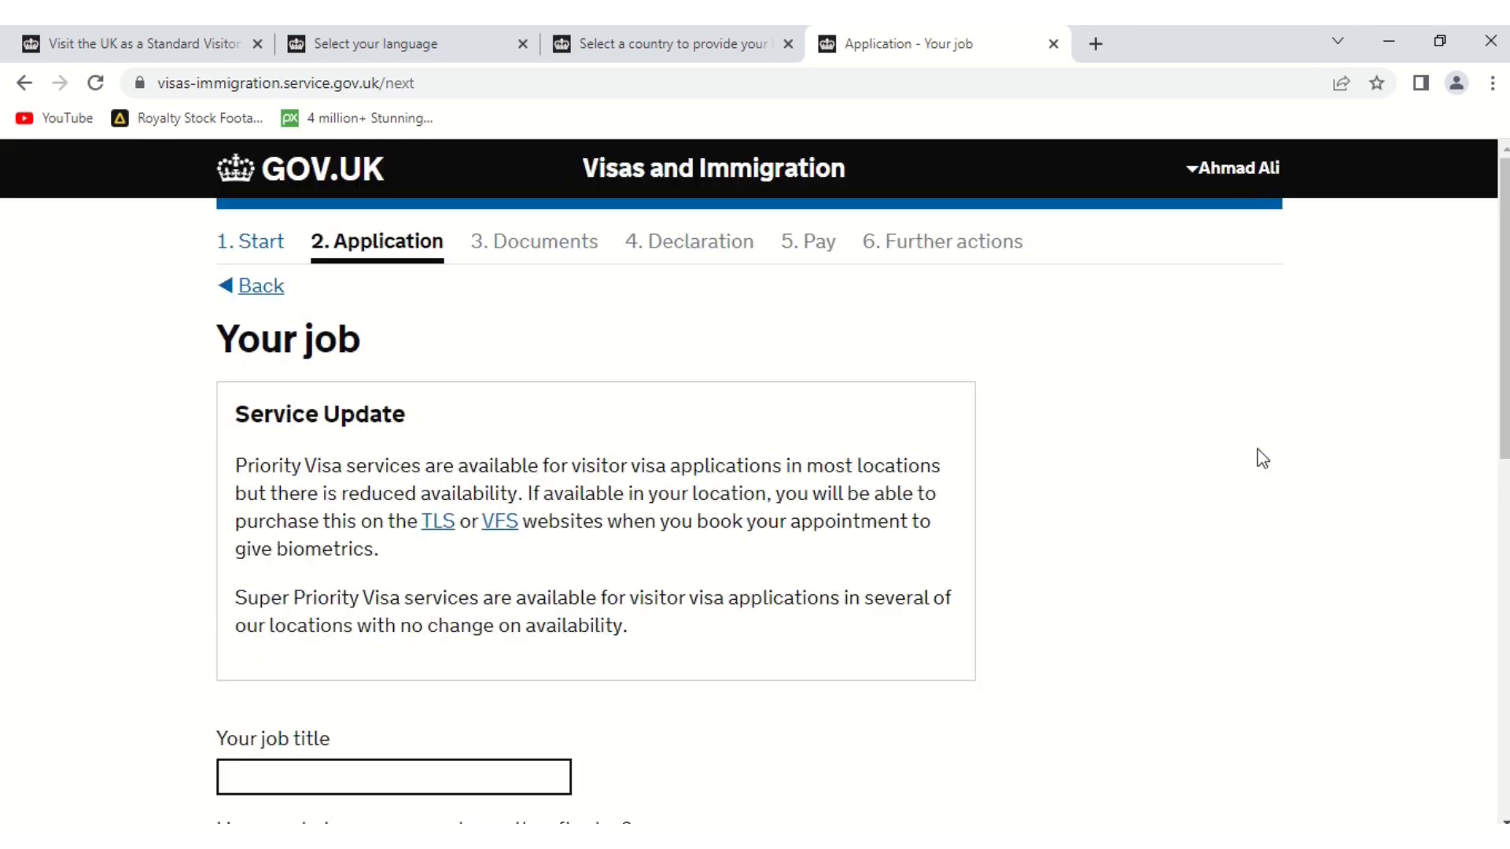
Go through the job title, monthly earnings and job description fields, choosing PKR as the earnings currency, and save the job page
scroll(1487, 482, "down", 5)
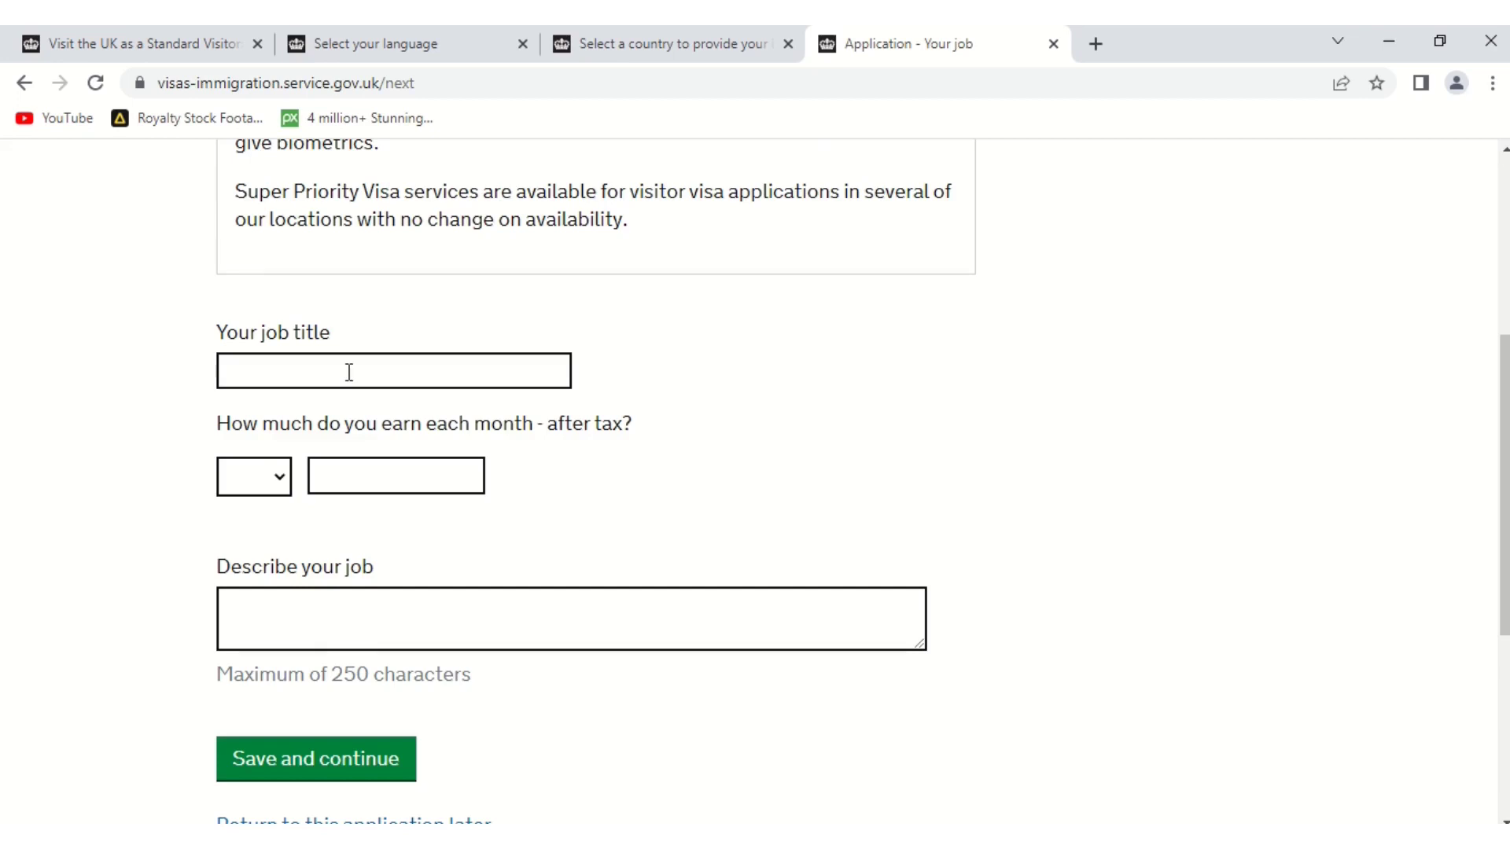
left_click(343, 367)
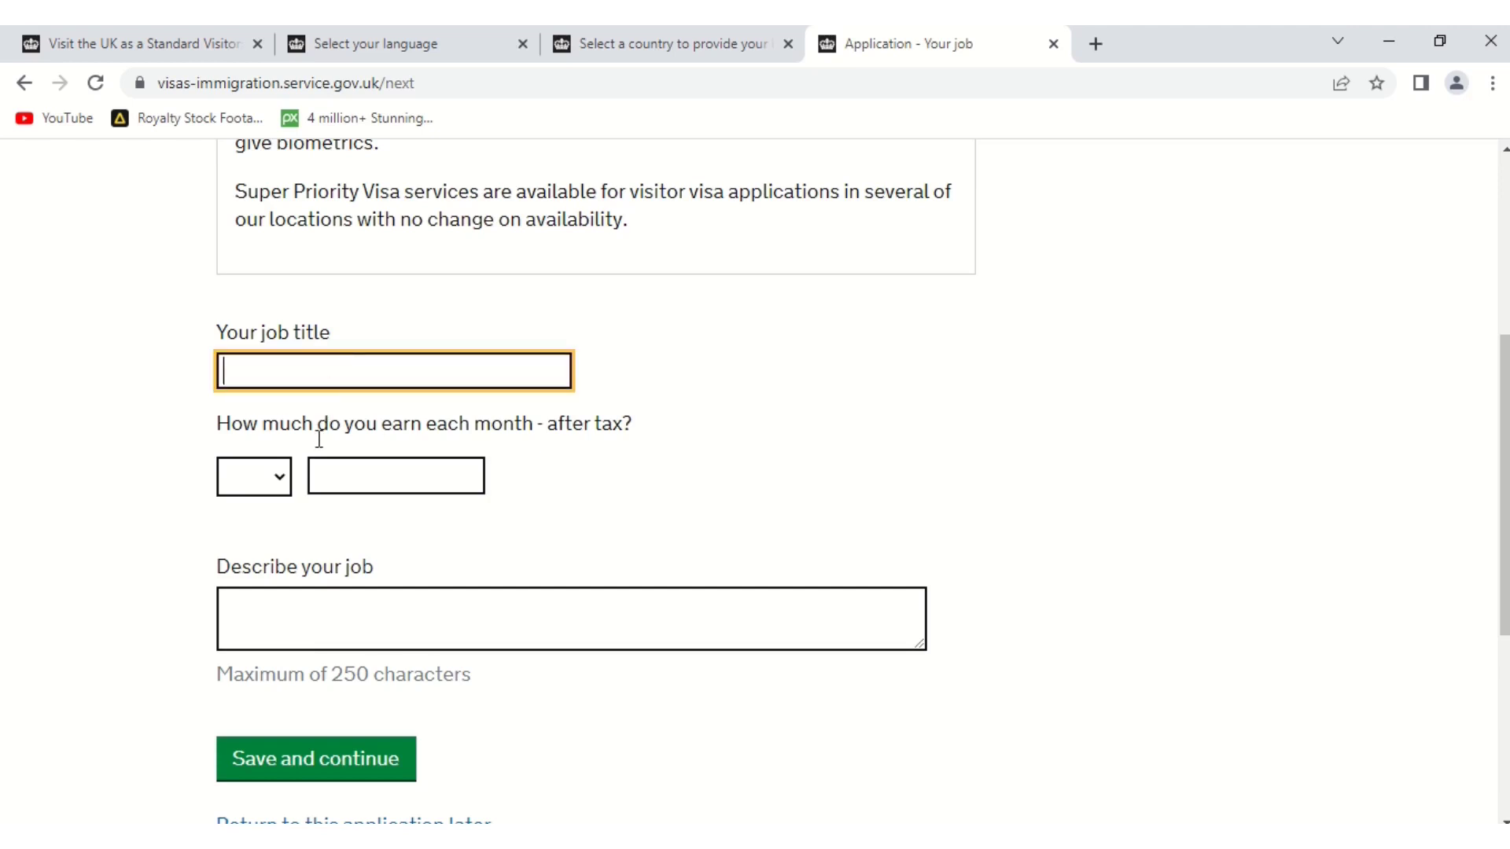
left_click(280, 483)
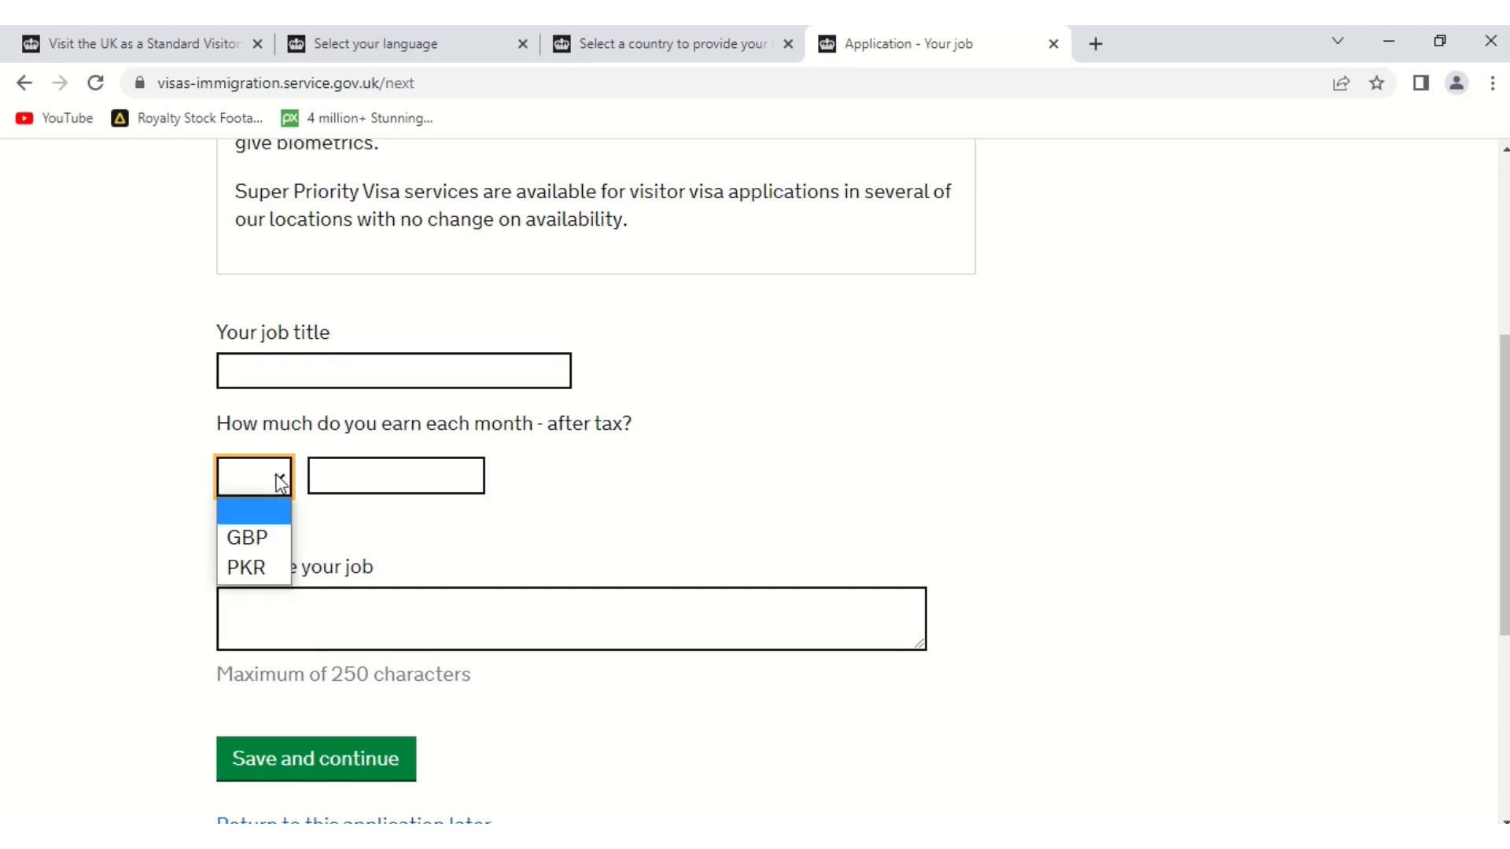
left_click(260, 568)
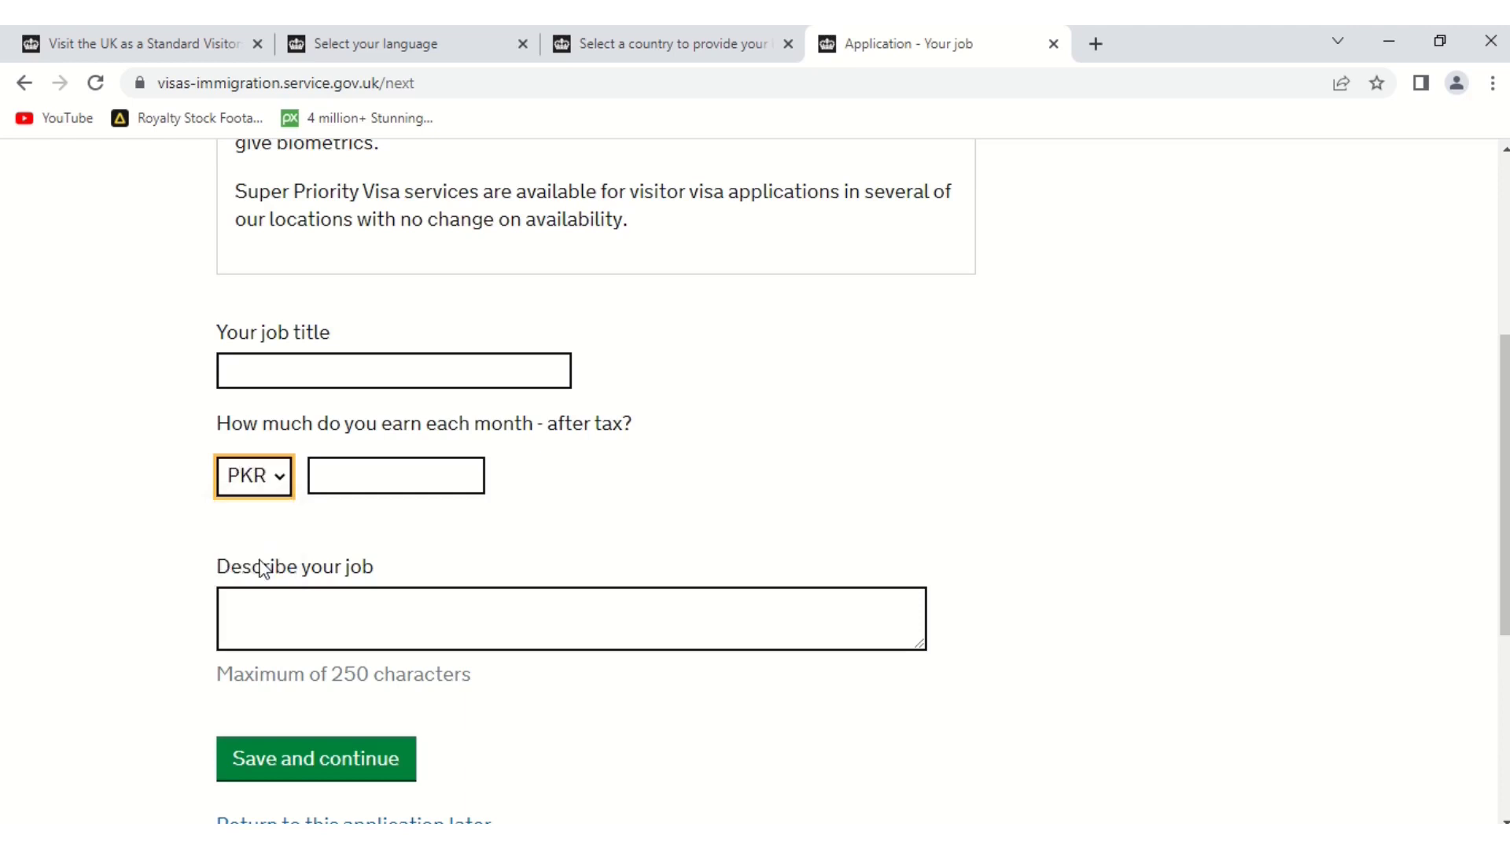
left_click(358, 478)
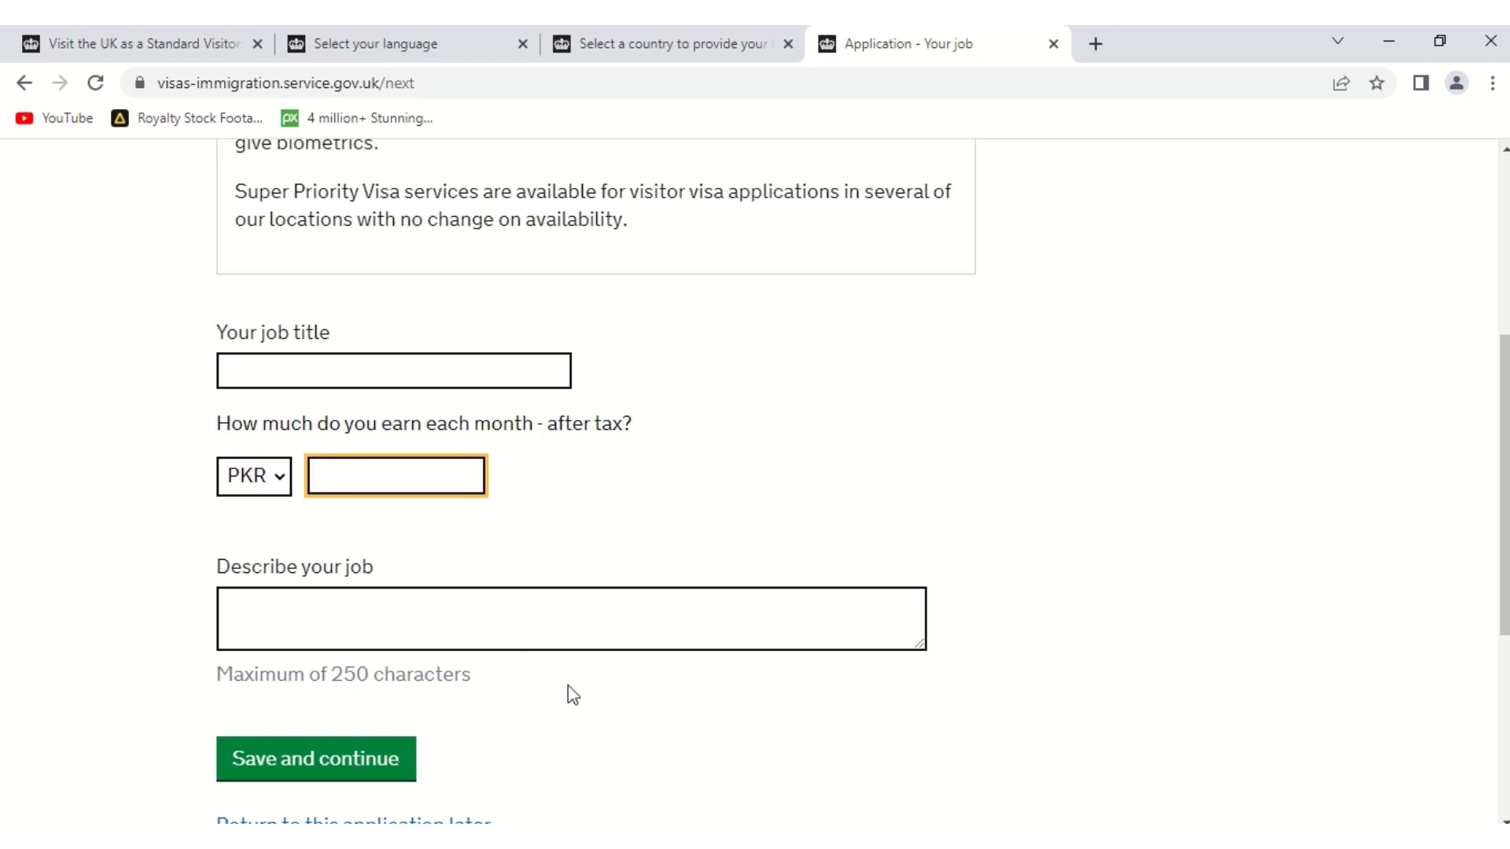
left_click(352, 784)
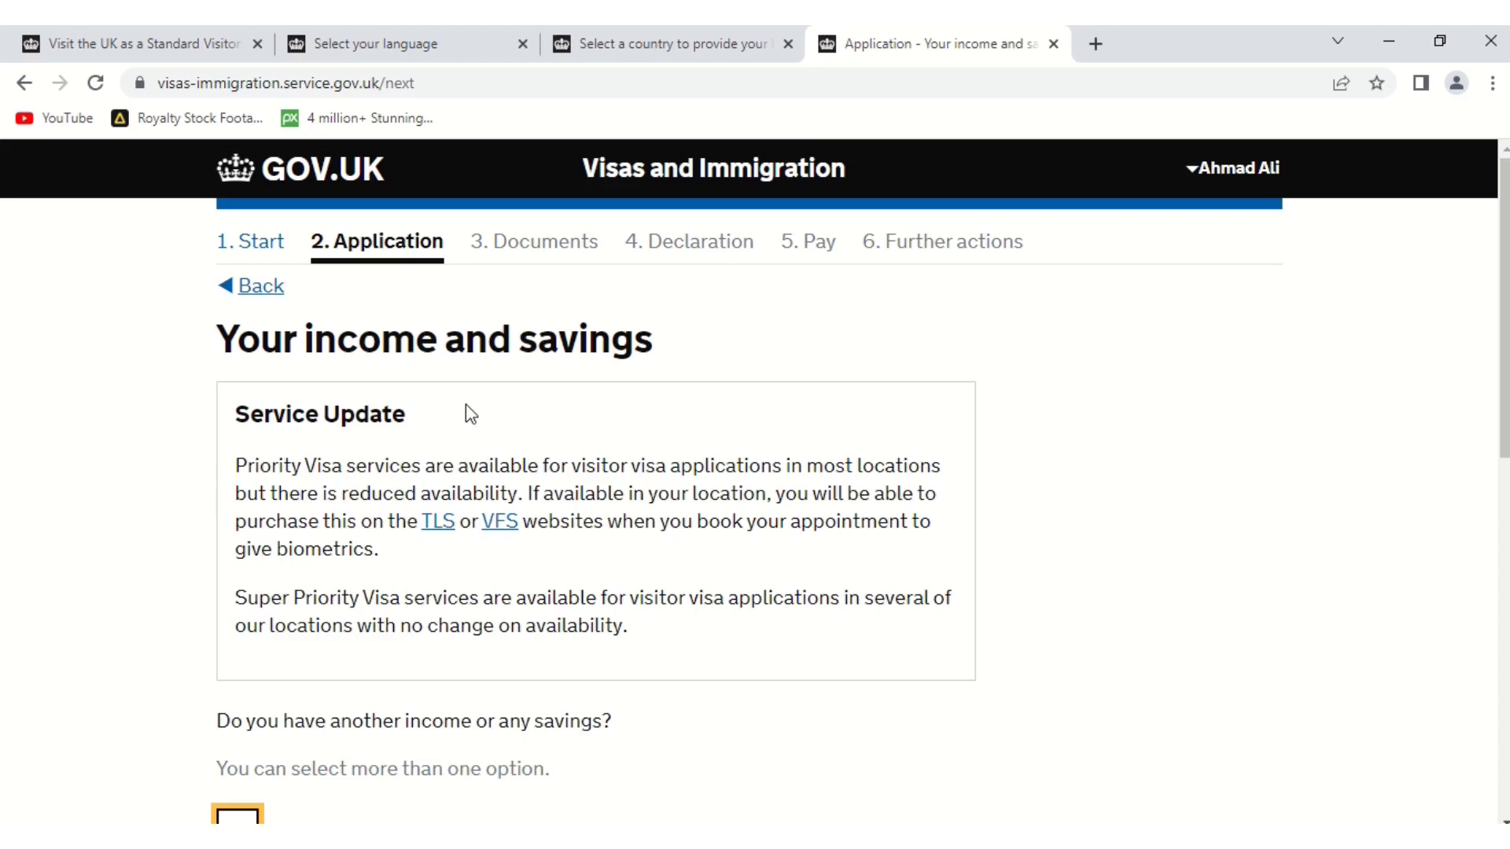
Examine the follow-up questions for other regular additional income and for savings, clearing each option again
scroll(859, 482, "down", 5)
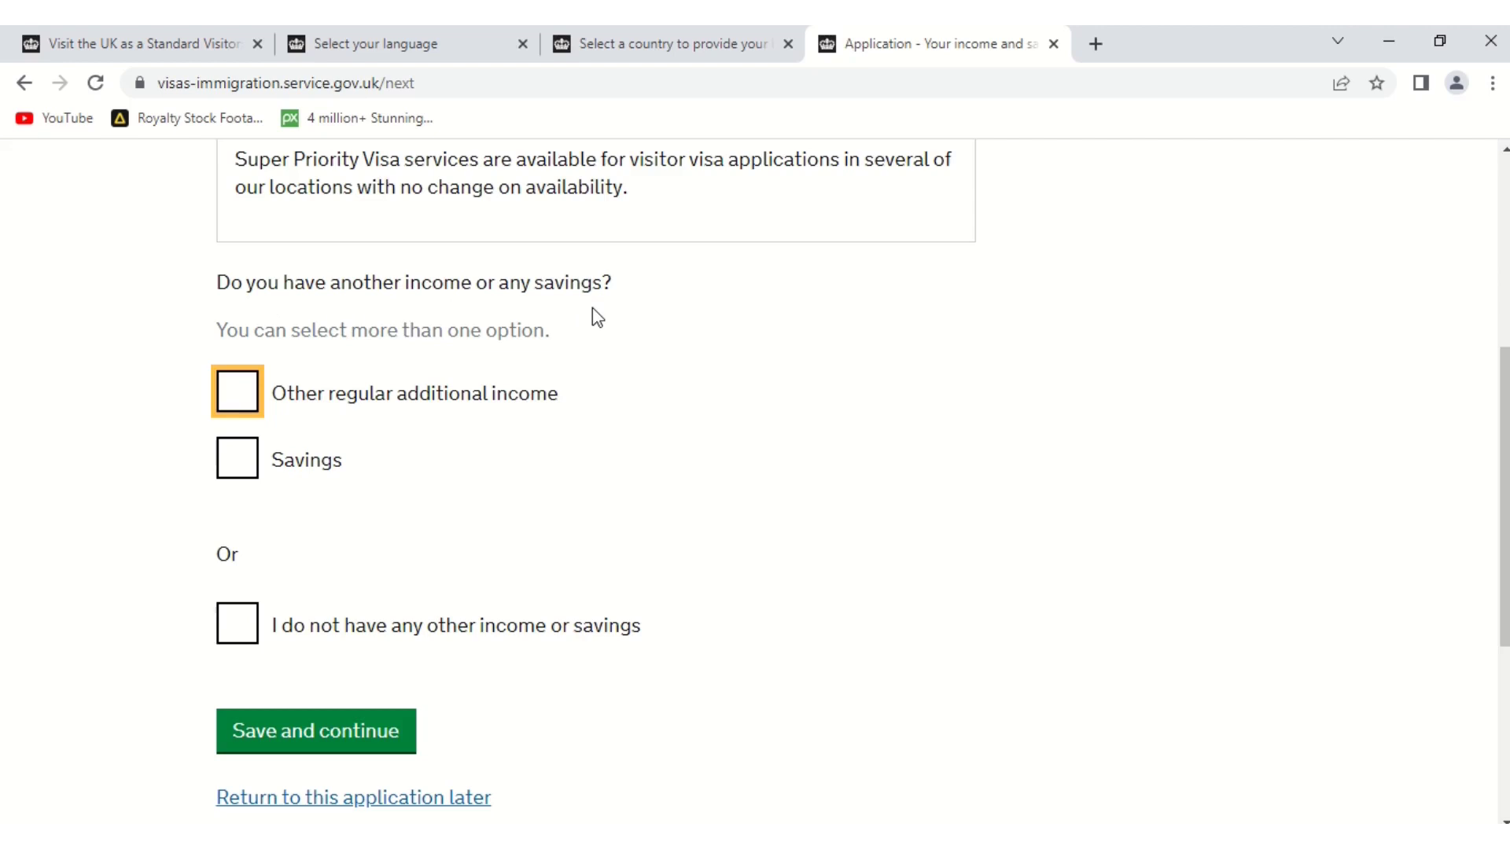
left_click(245, 397)
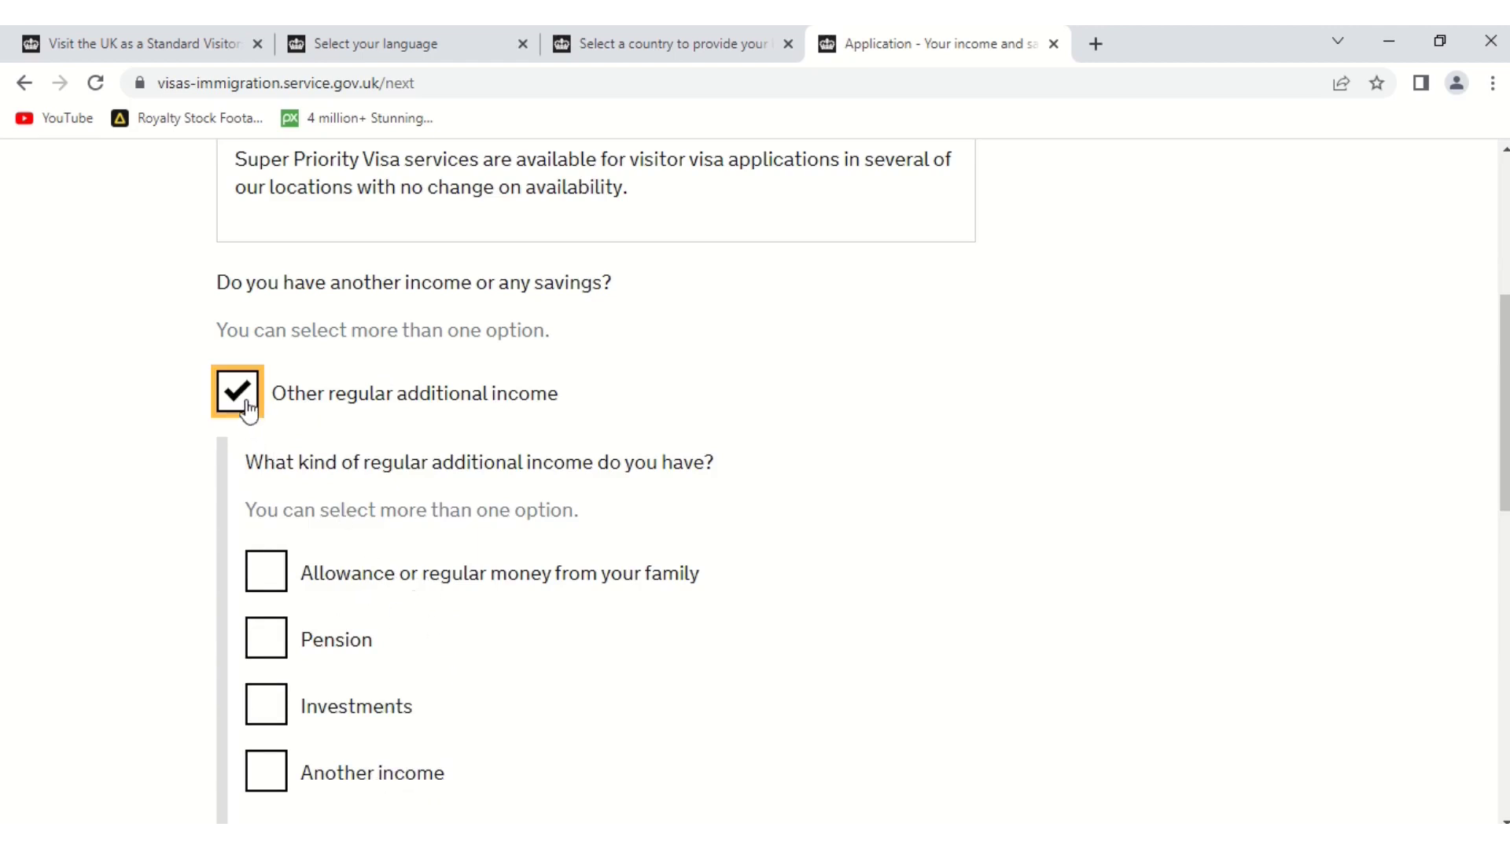
scroll(1504, 401, "down", 1)
left_click_drag(1505, 429, 1506, 499)
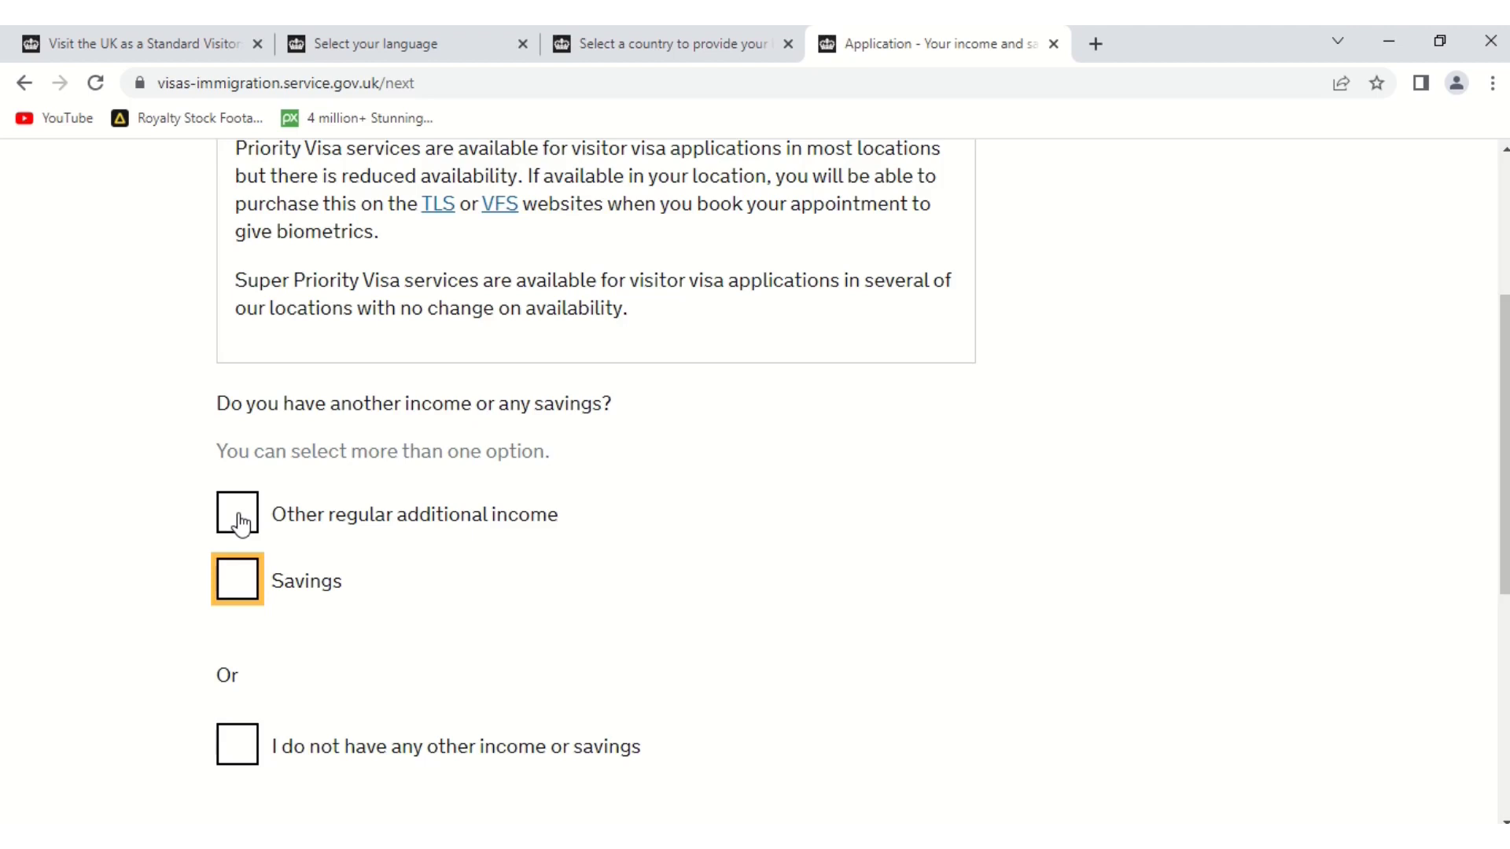
left_click(241, 587)
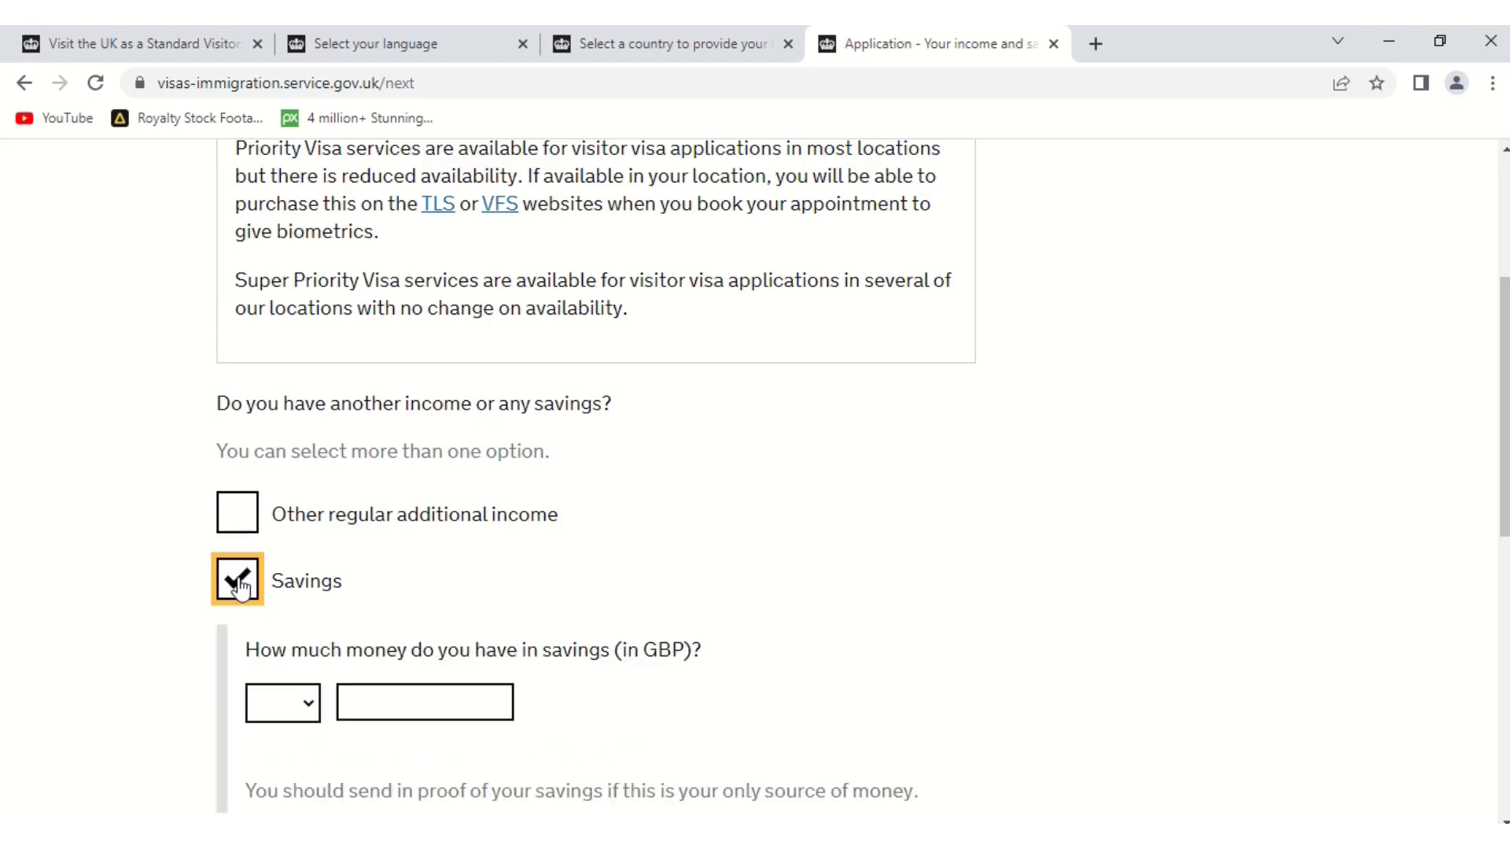
left_click(313, 705)
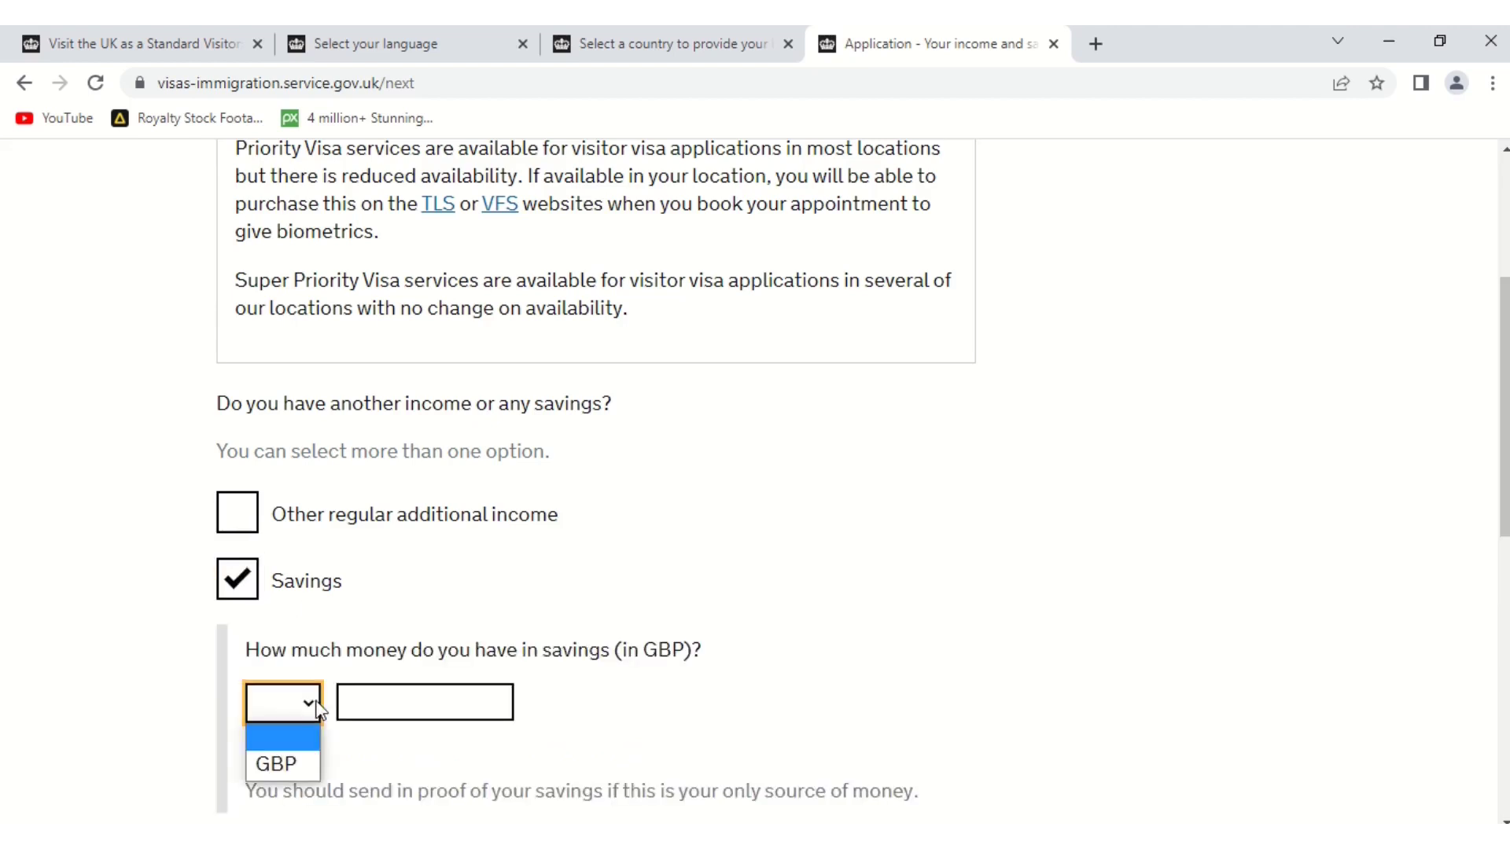
left_click(247, 591)
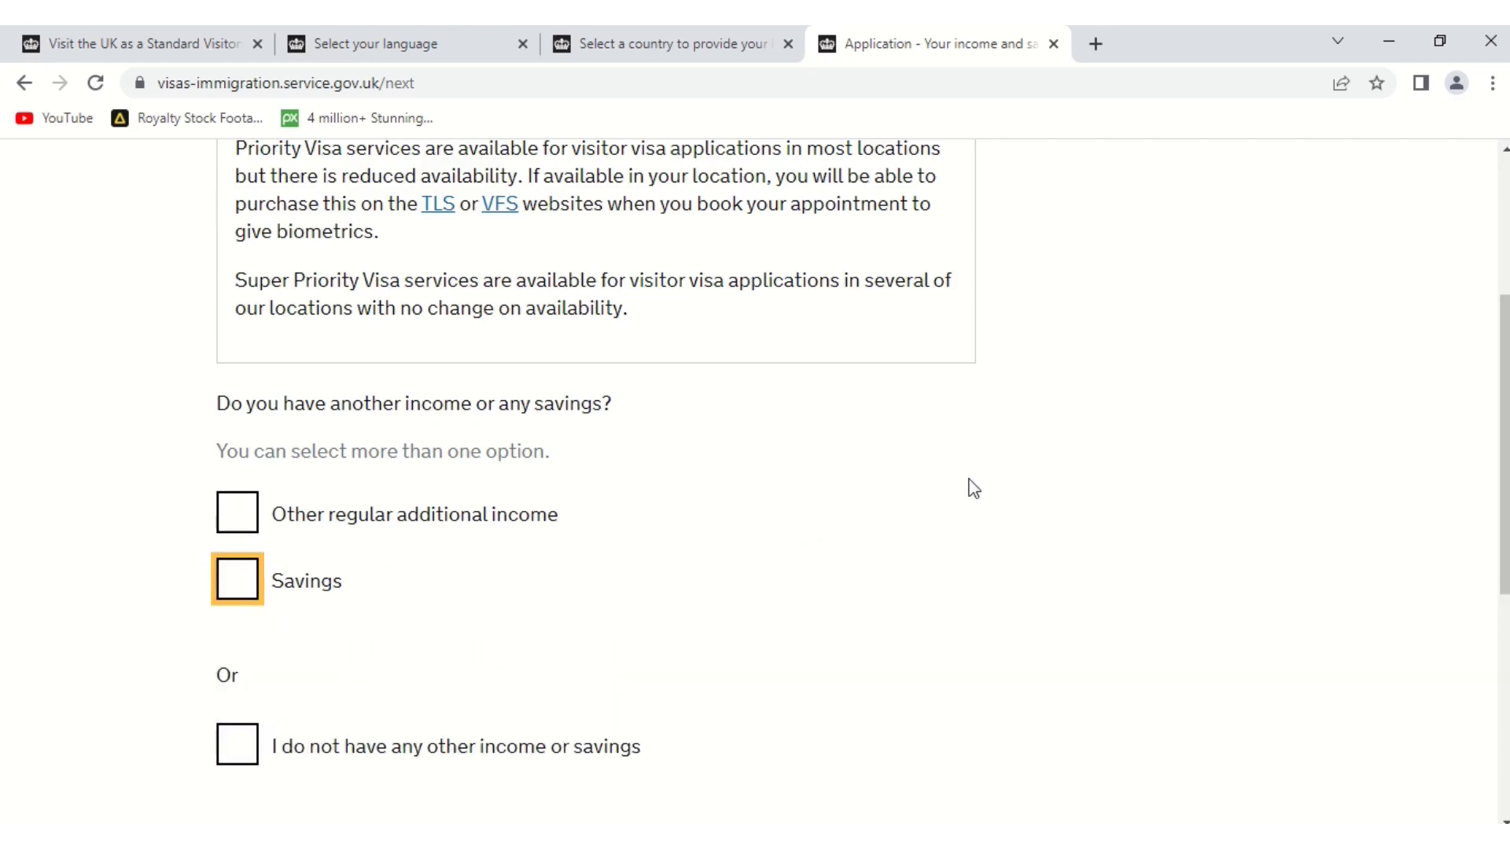
Declare having no other income or savings and save the answer
scroll(1503, 425, "down", 1)
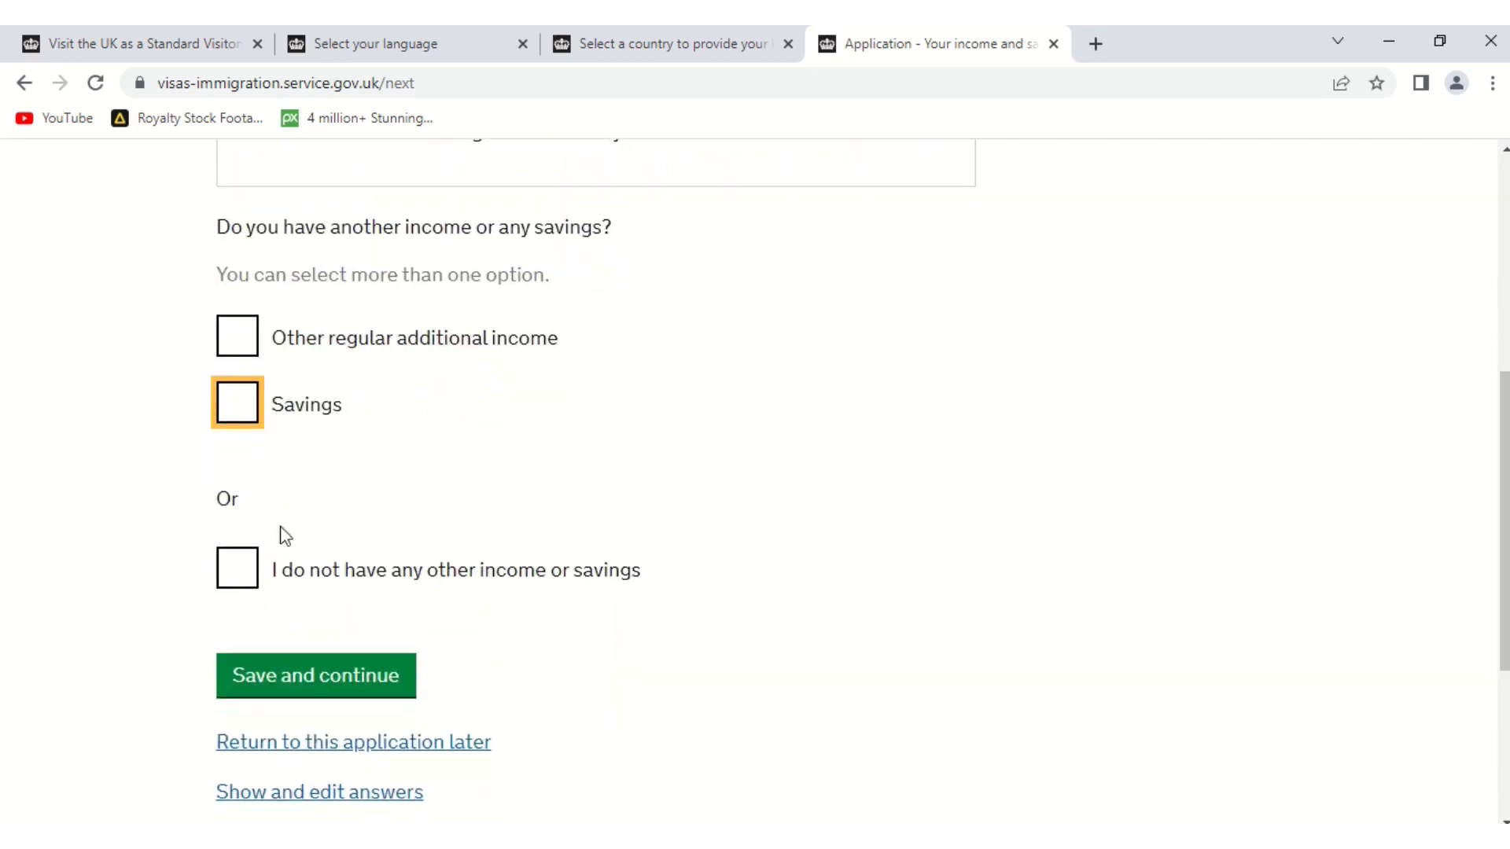
left_click(244, 578)
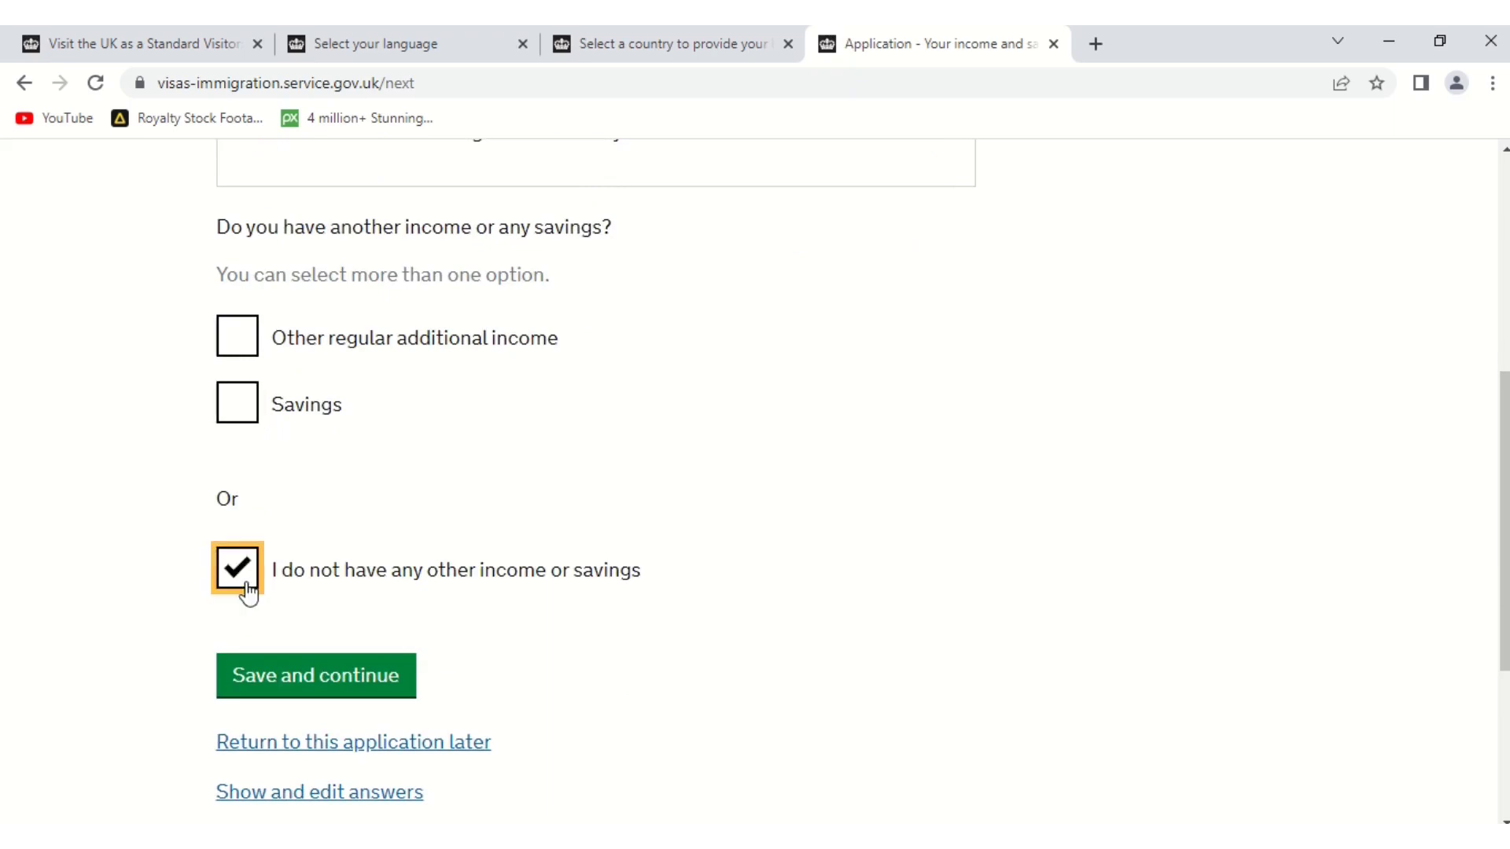
left_click(309, 681)
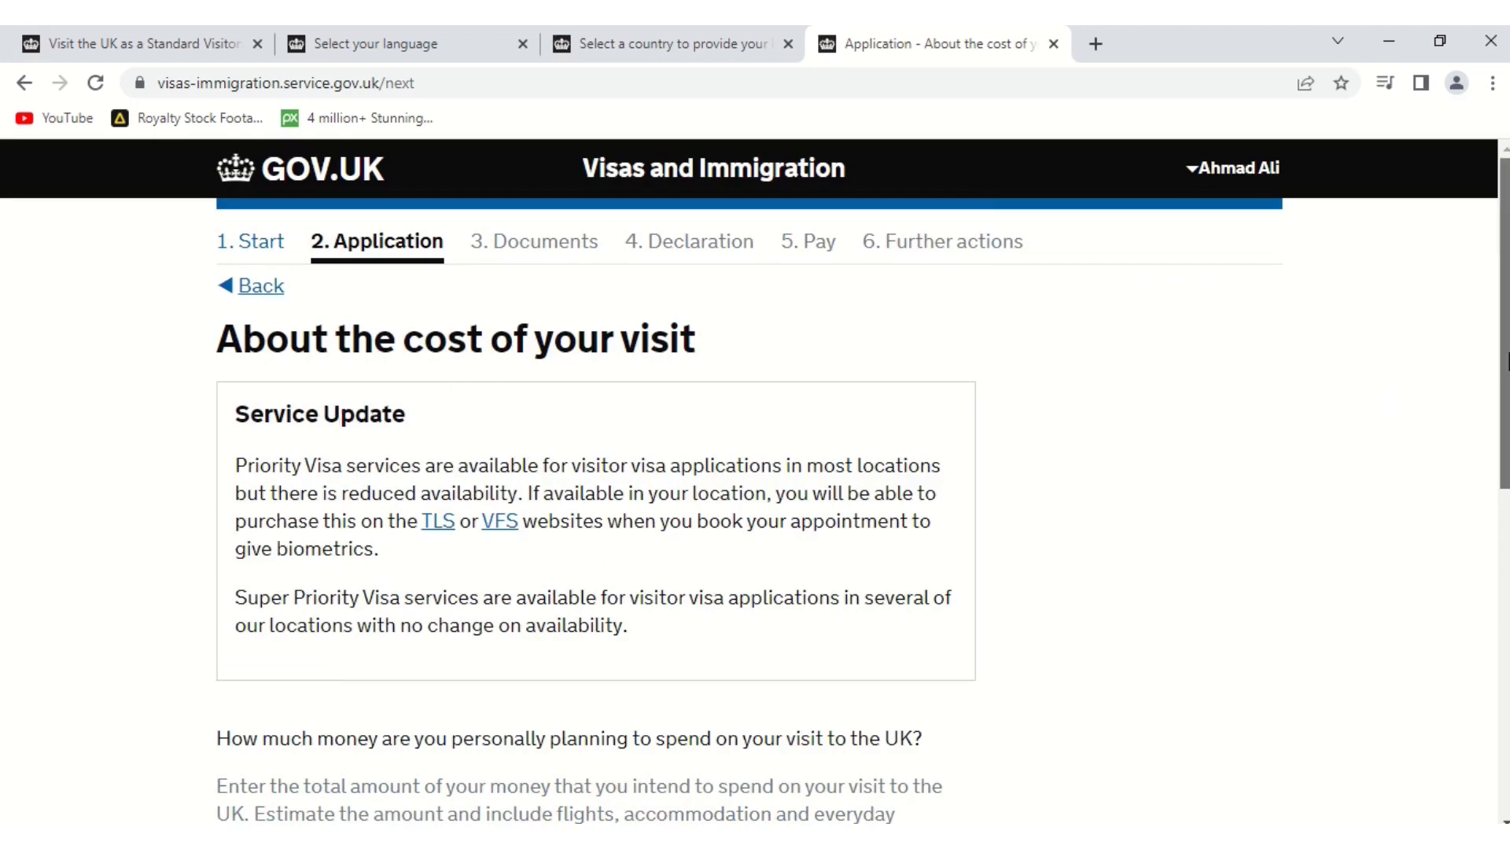
Set the money personally planned for spending on the UK visit to GBP 2200 and save the page
scroll(1506, 362, "down", 2)
scroll(1505, 563, "down", 3)
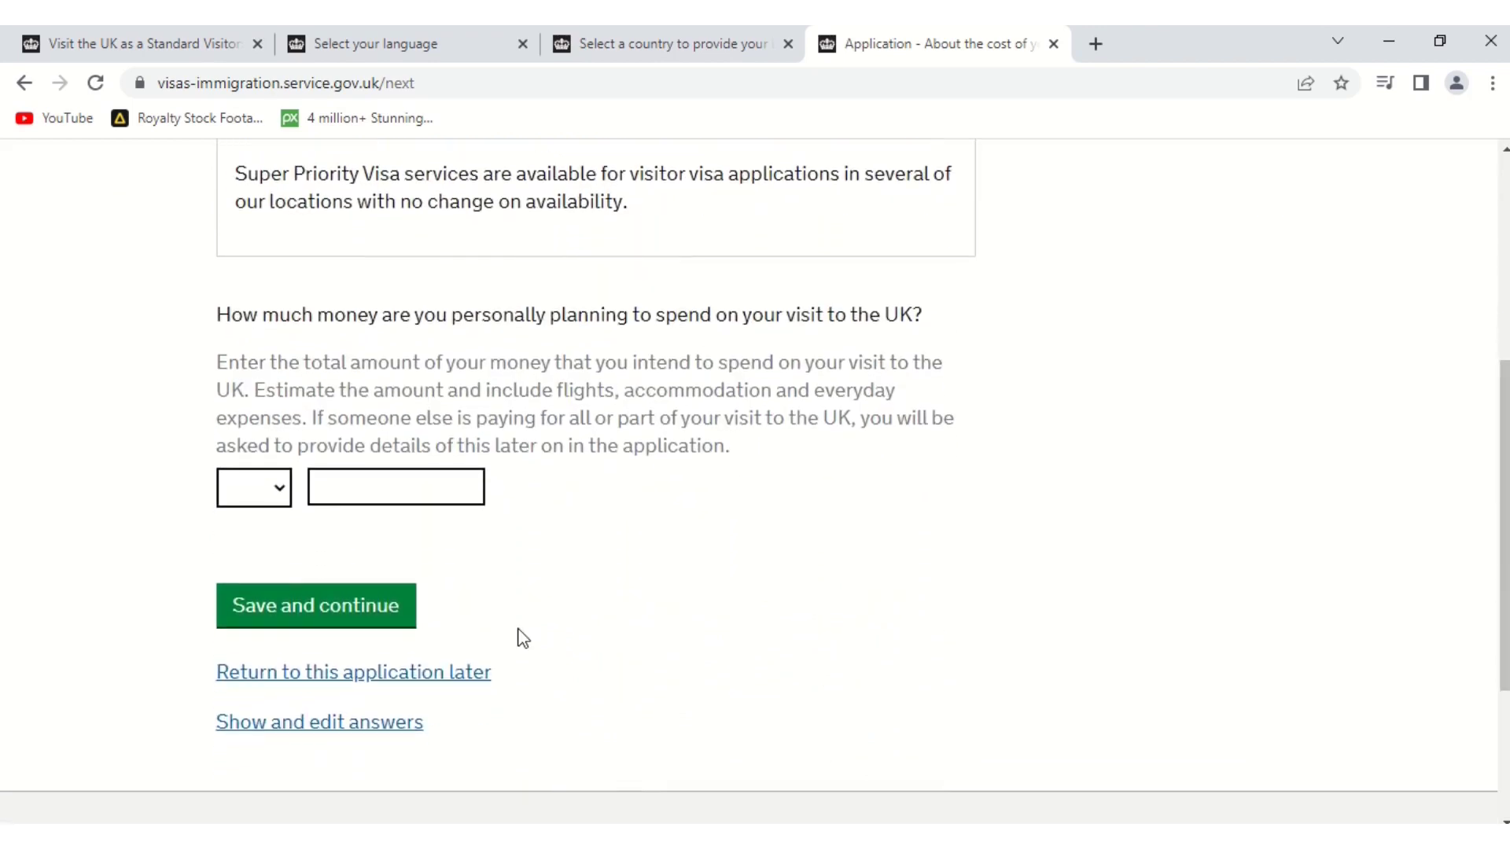
left_click(282, 491)
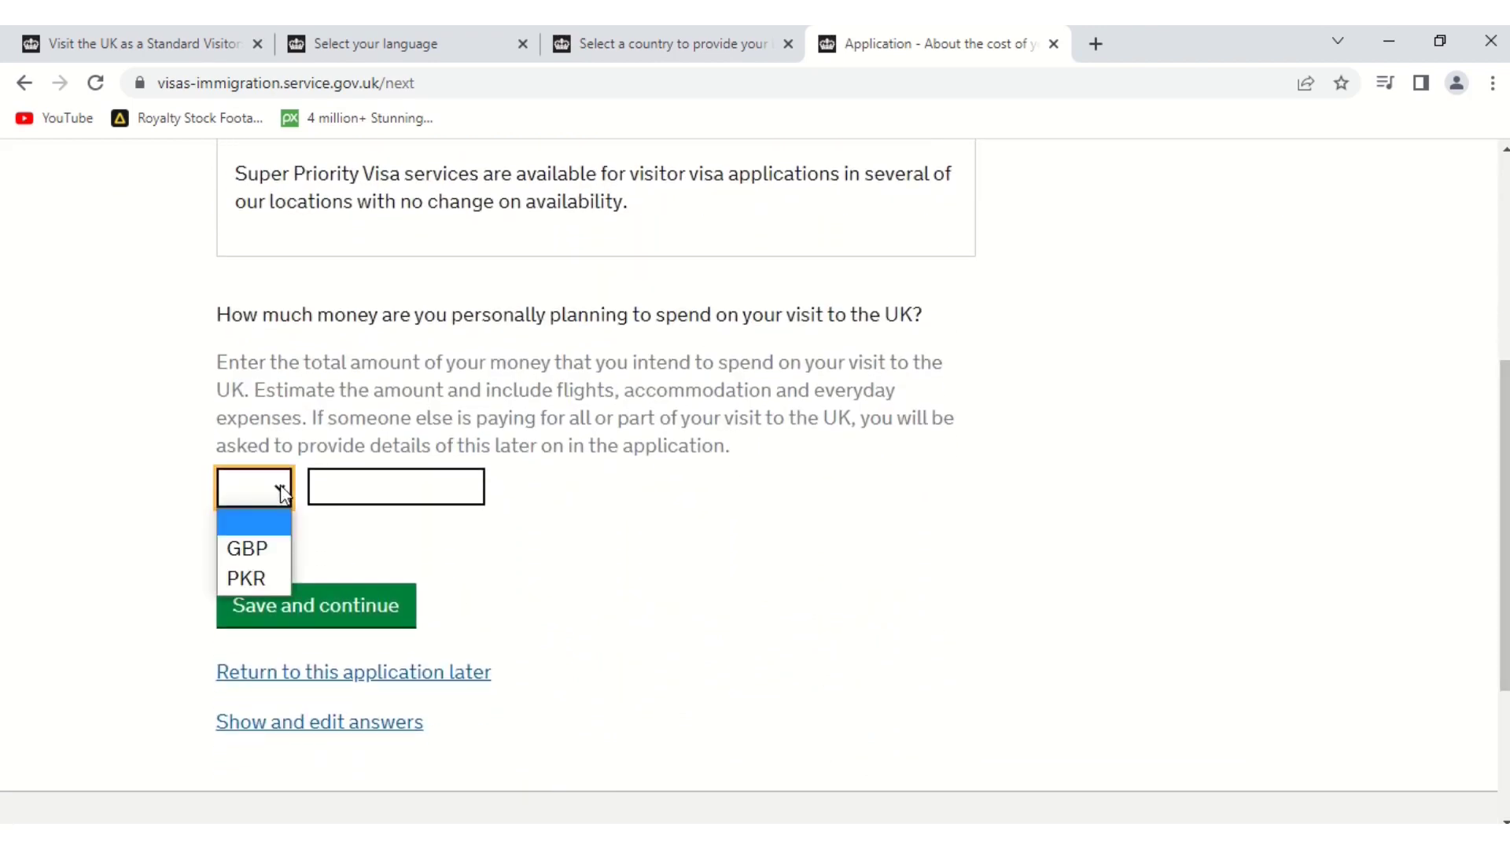
left_click(267, 550)
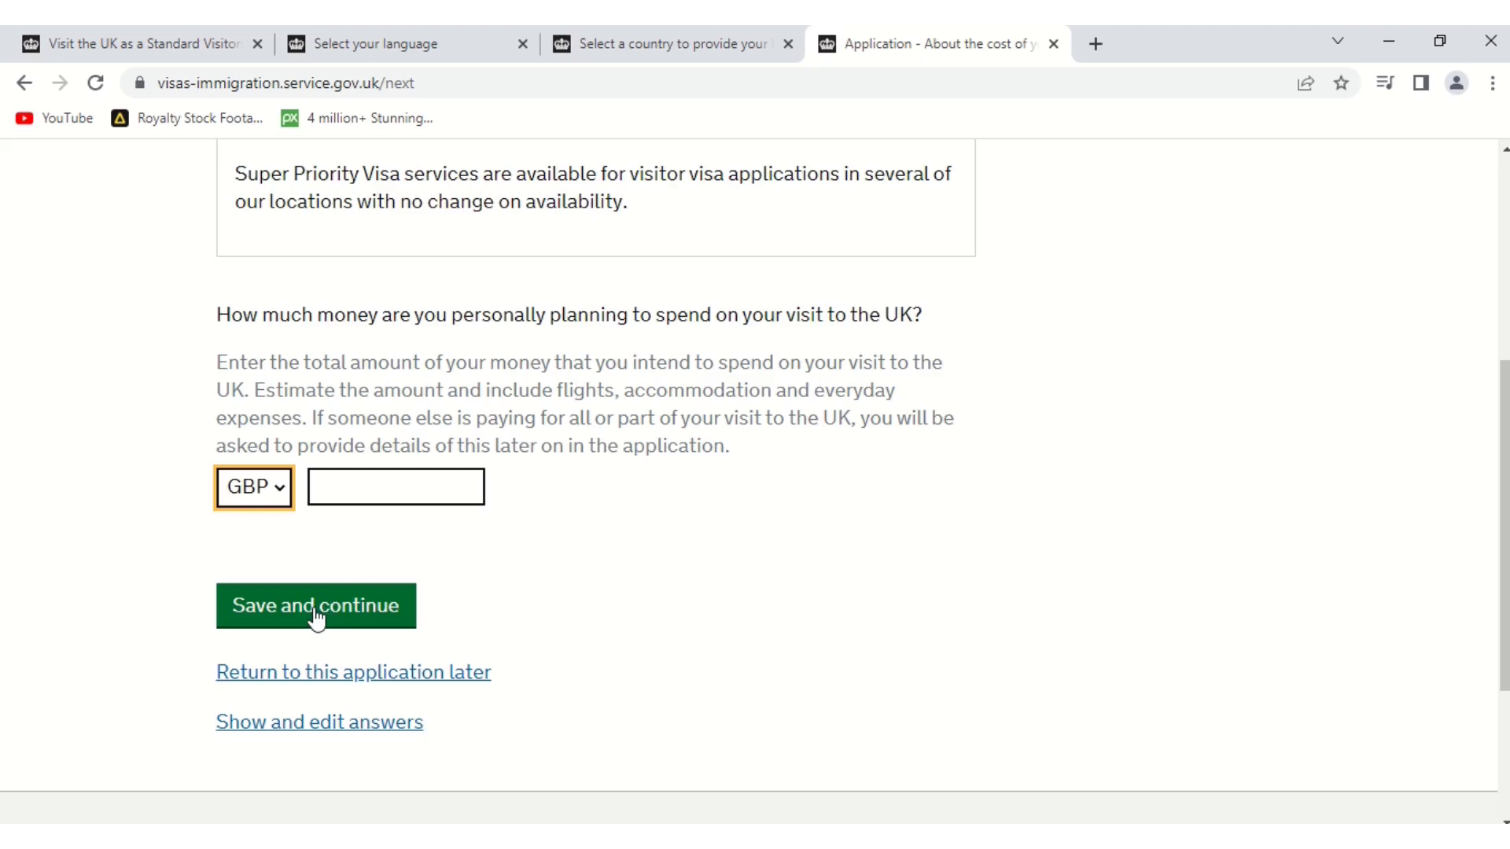
left_click(426, 478)
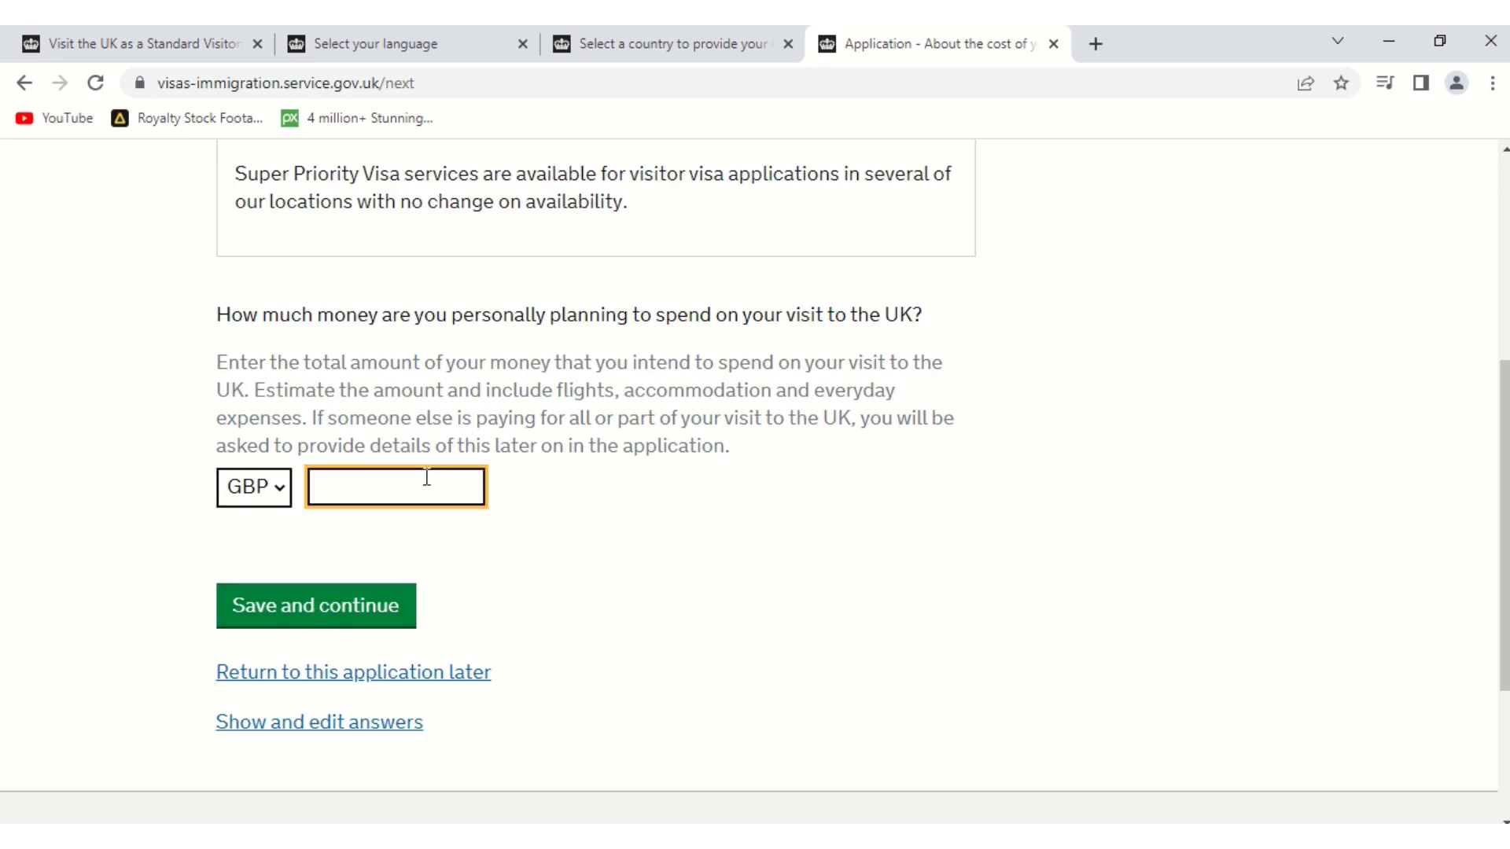
type("2200")
left_click(365, 623)
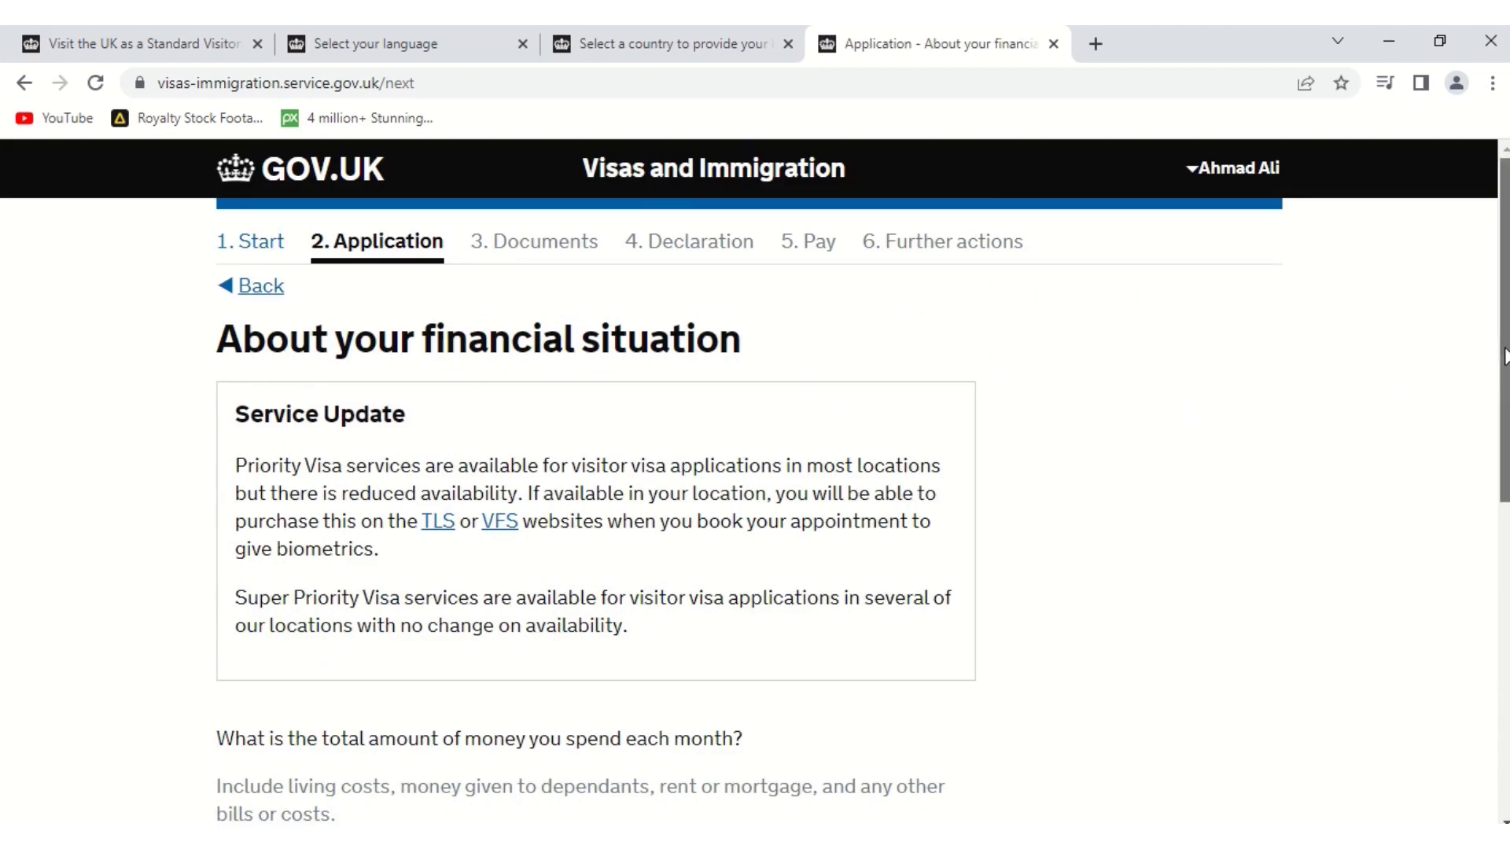
Choose PKR as the currency for total monthly spending, go through the amount field, and save the financial situation page
left_click_drag(1503, 354, 1496, 524)
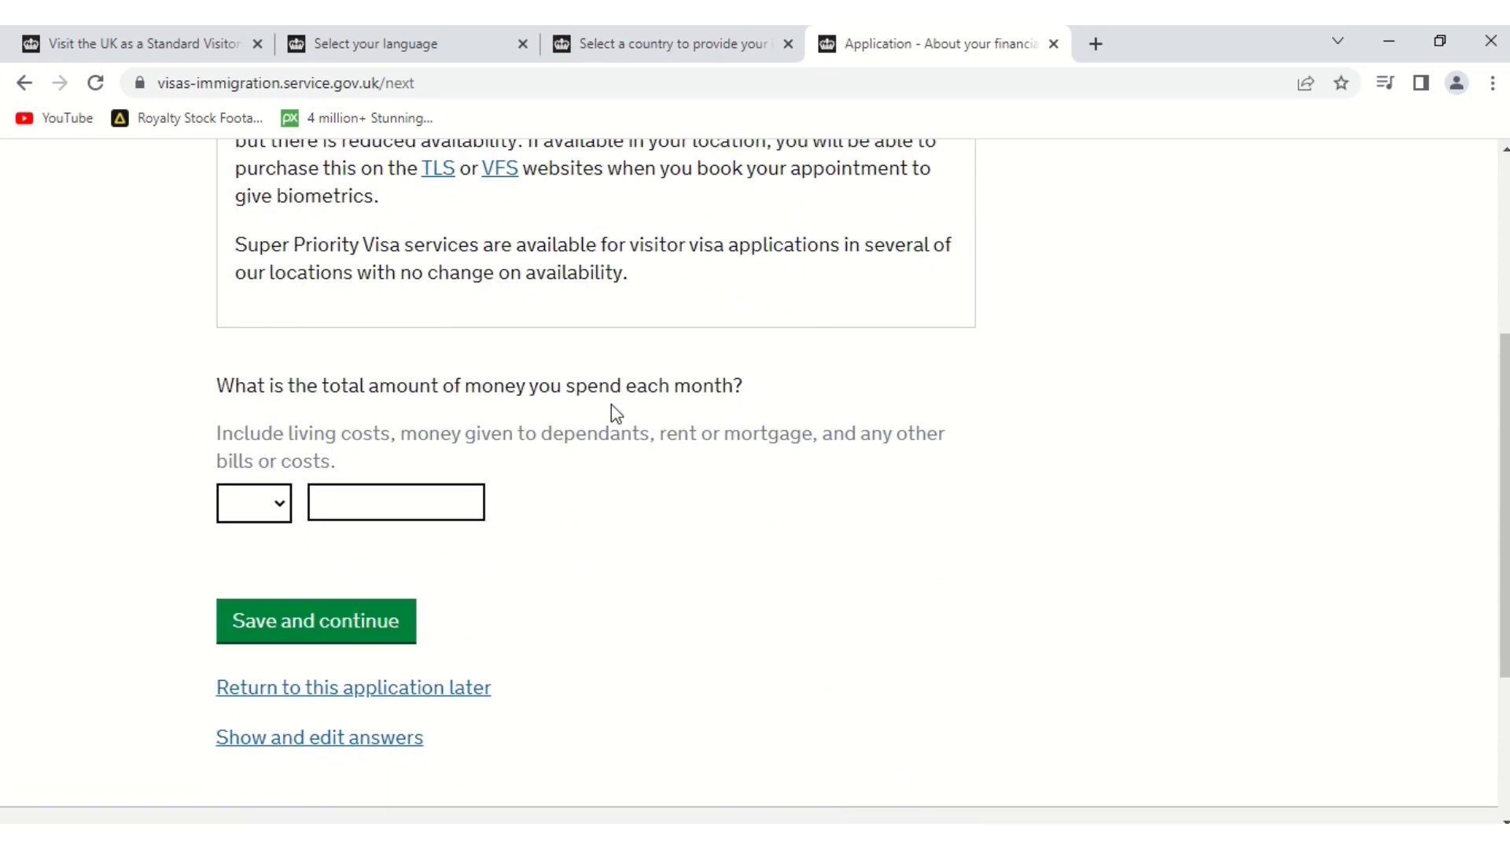
left_click(286, 510)
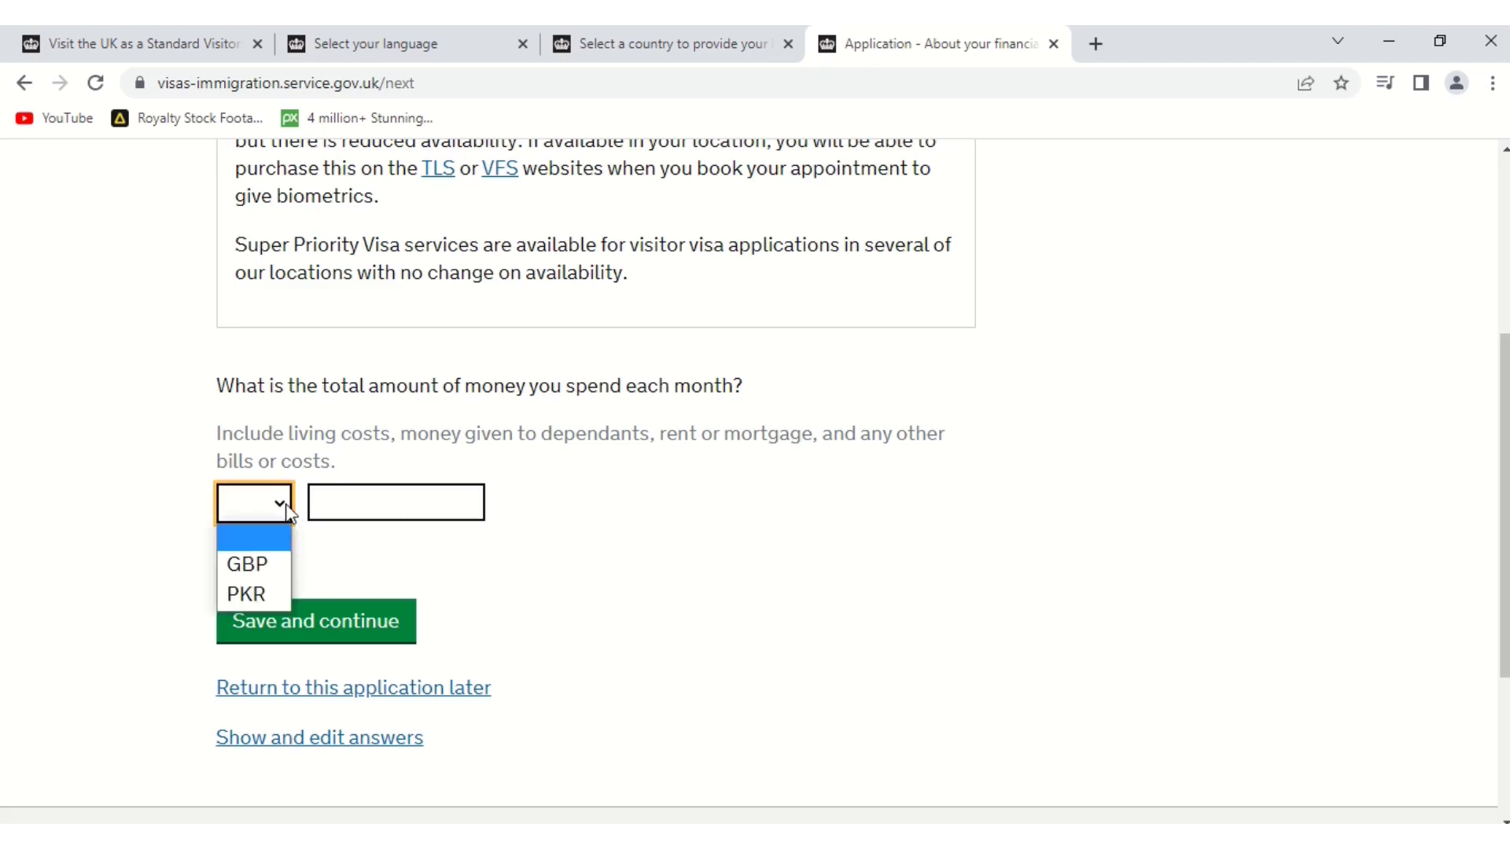
left_click(255, 593)
left_click(345, 509)
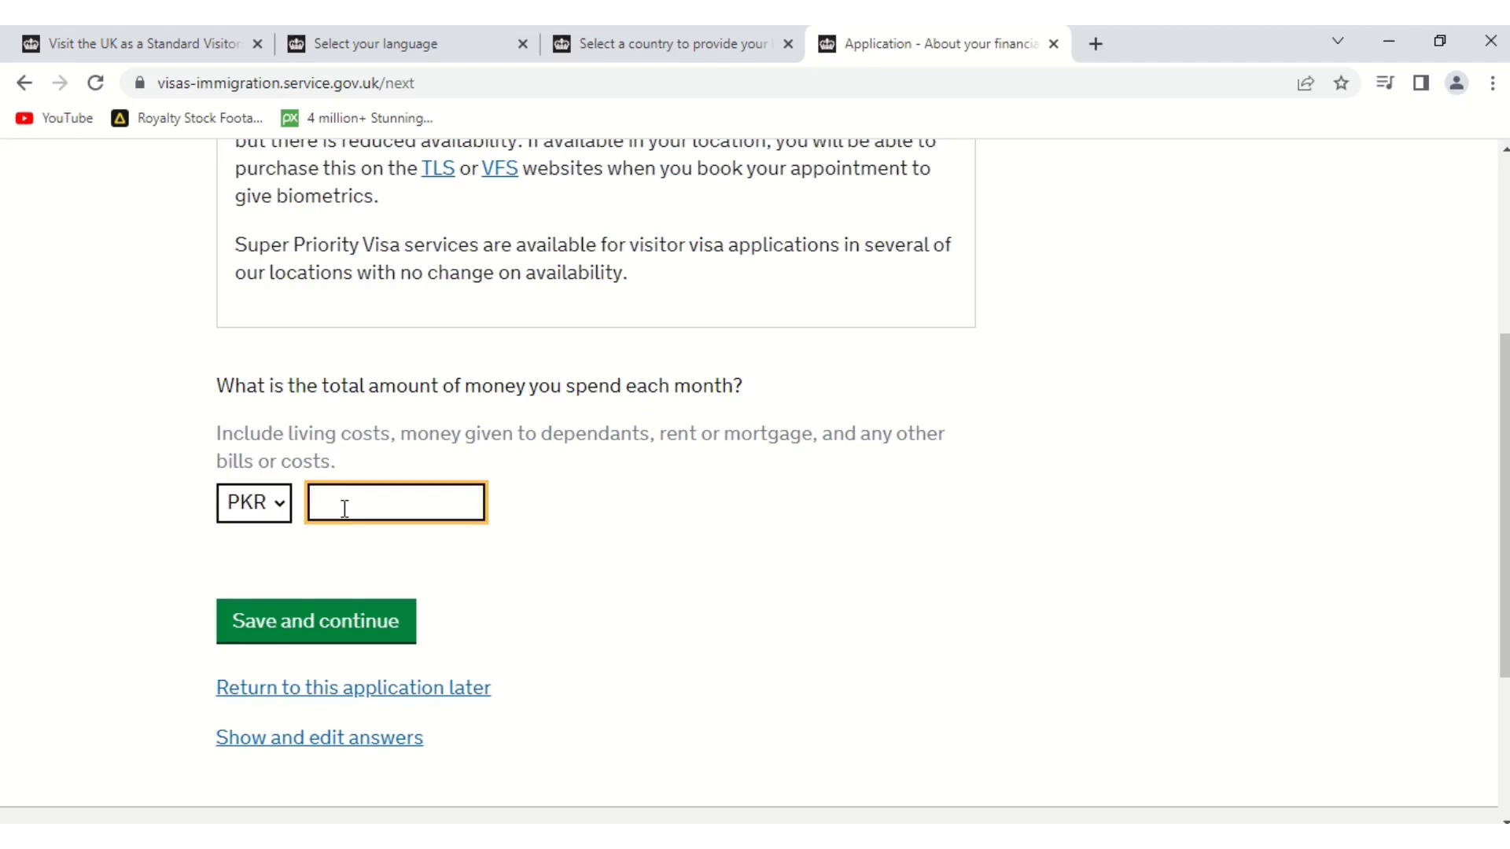
left_click(309, 653)
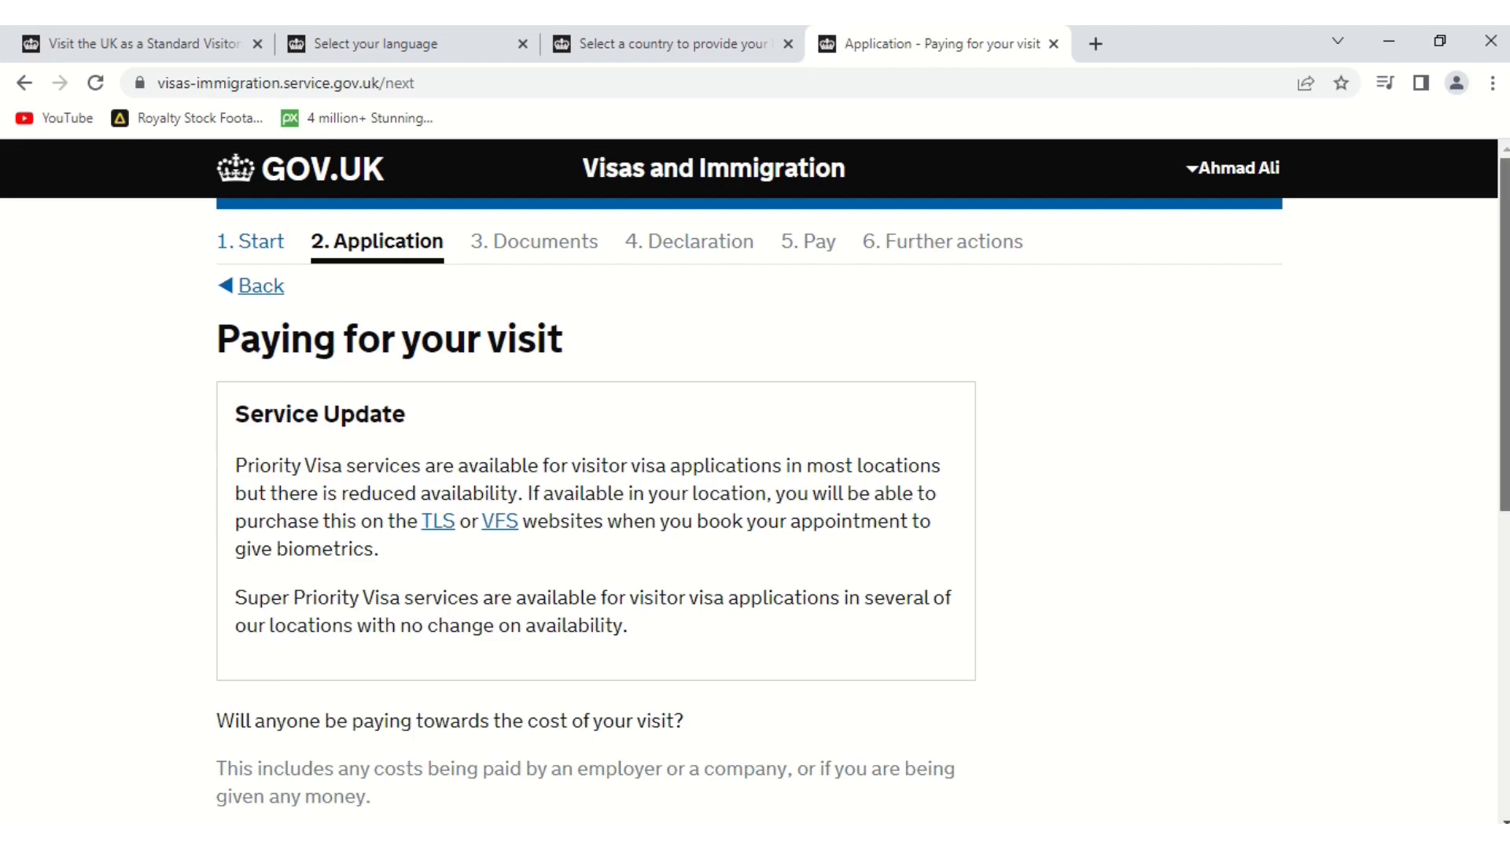
Answer No to anyone paying towards the cost of the visit and save the answer
scroll(755, 503, "down", 1)
left_click_drag(1506, 296, 1507, 437)
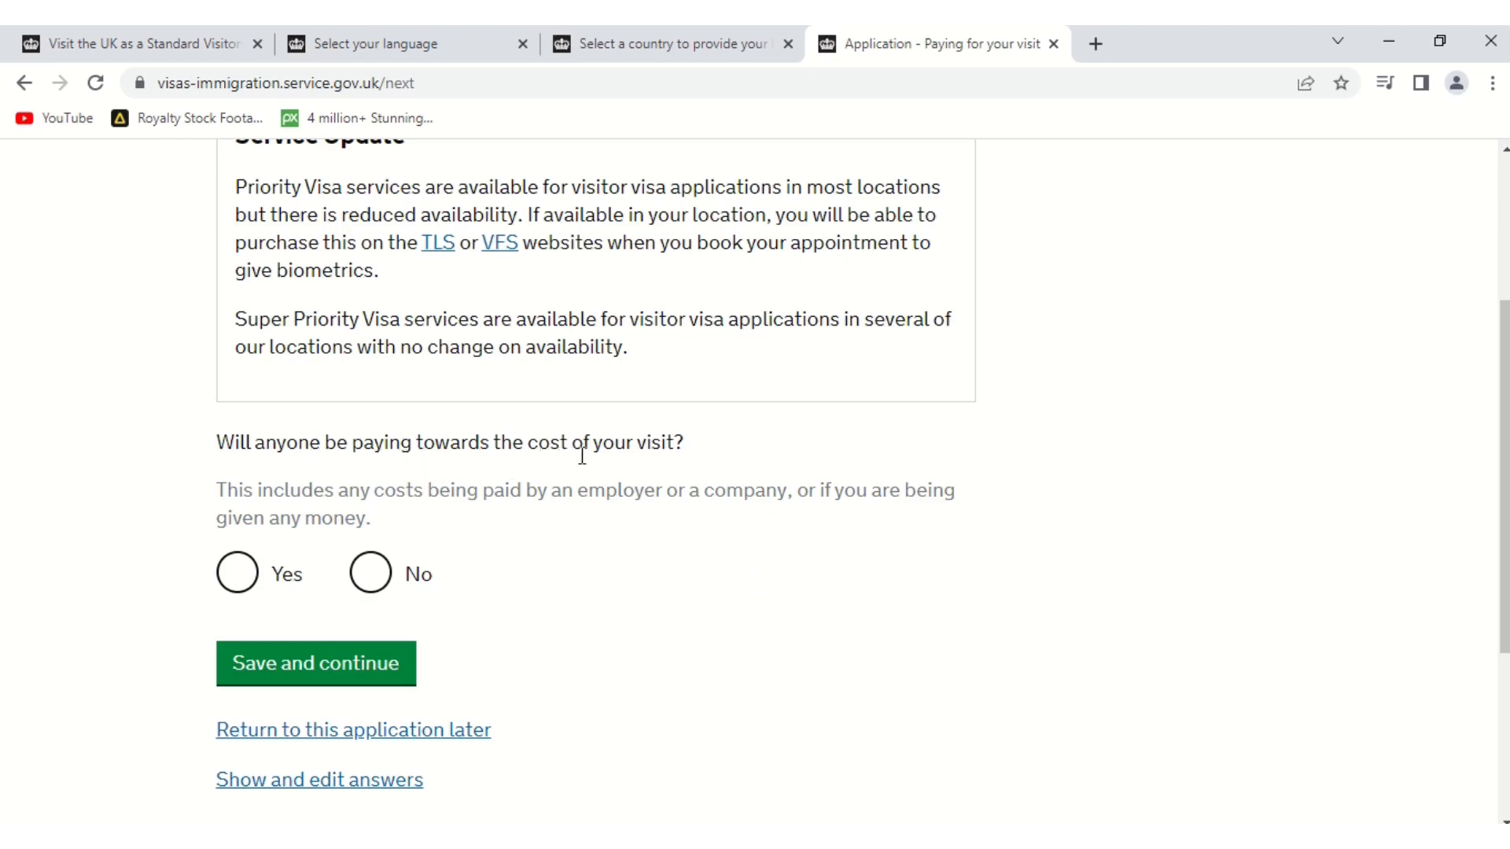
left_click(378, 576)
left_click(350, 666)
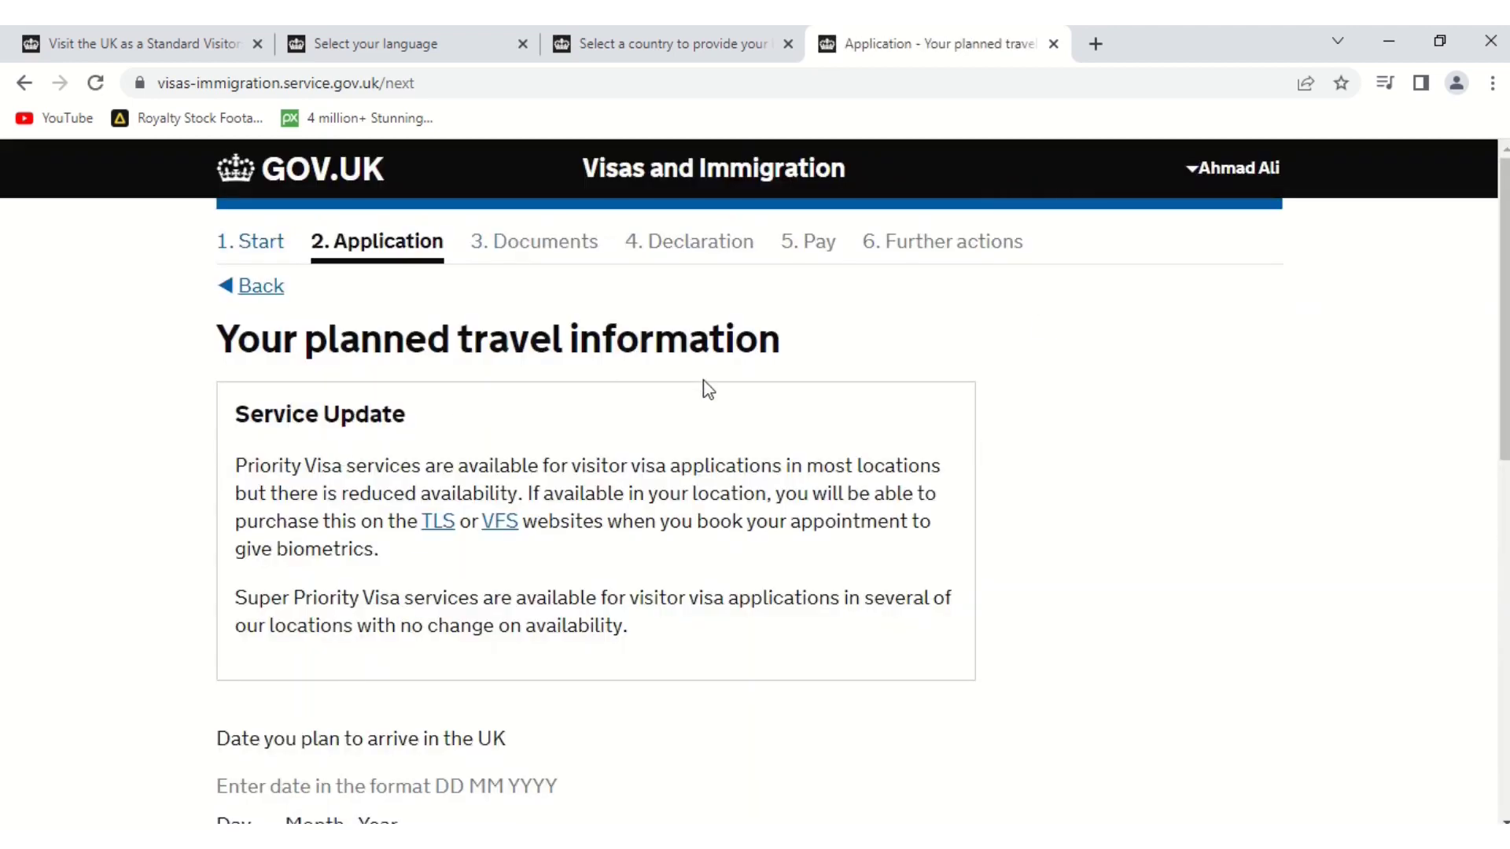
Go through the planned UK arrival and departure date fields and save the planned travel information page
scroll(1496, 295, "down", 3)
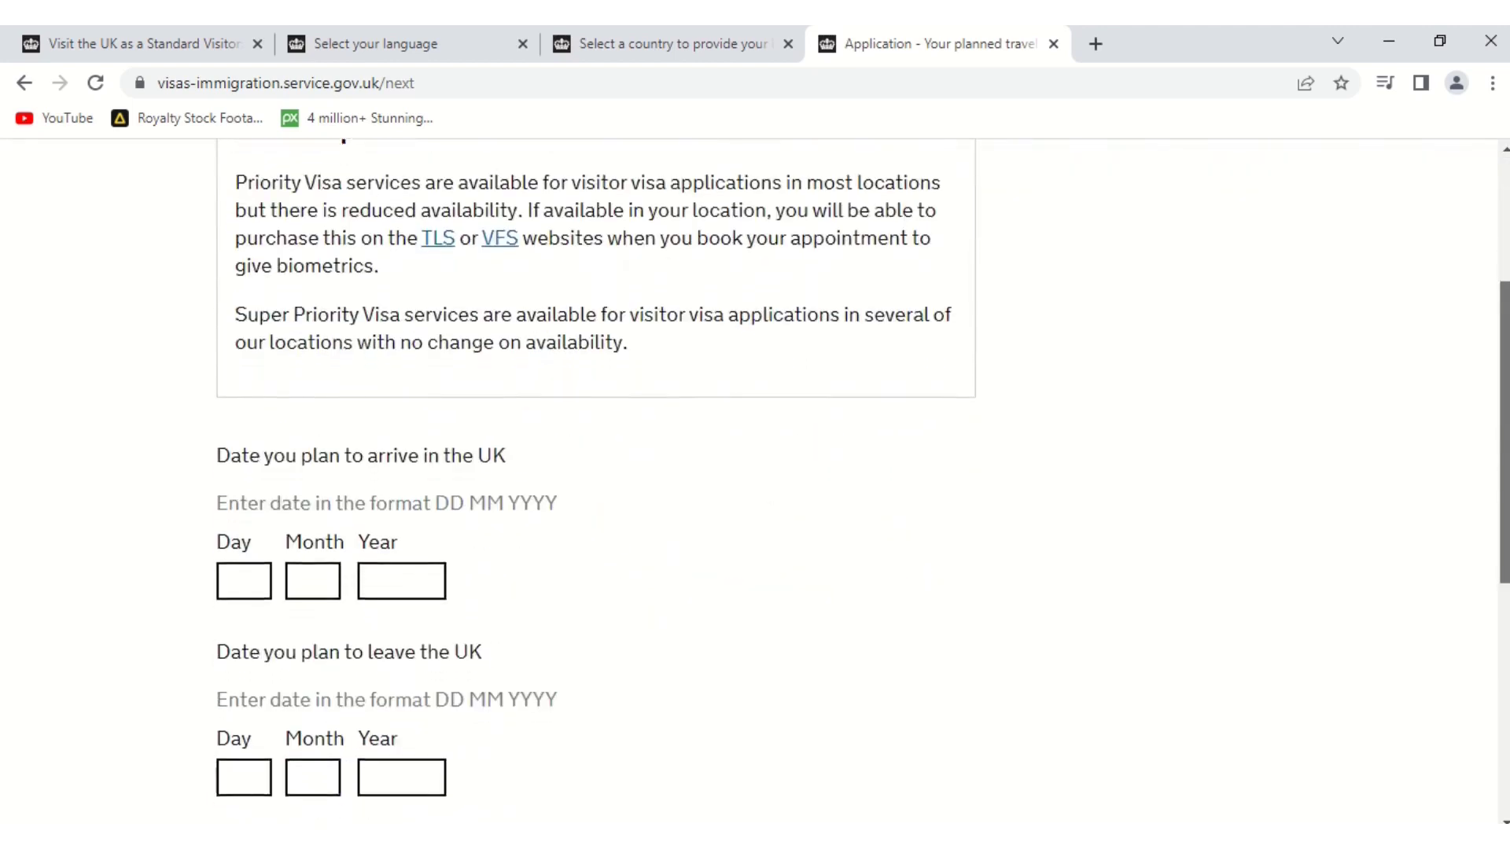
scroll(755, 479, "down", 2)
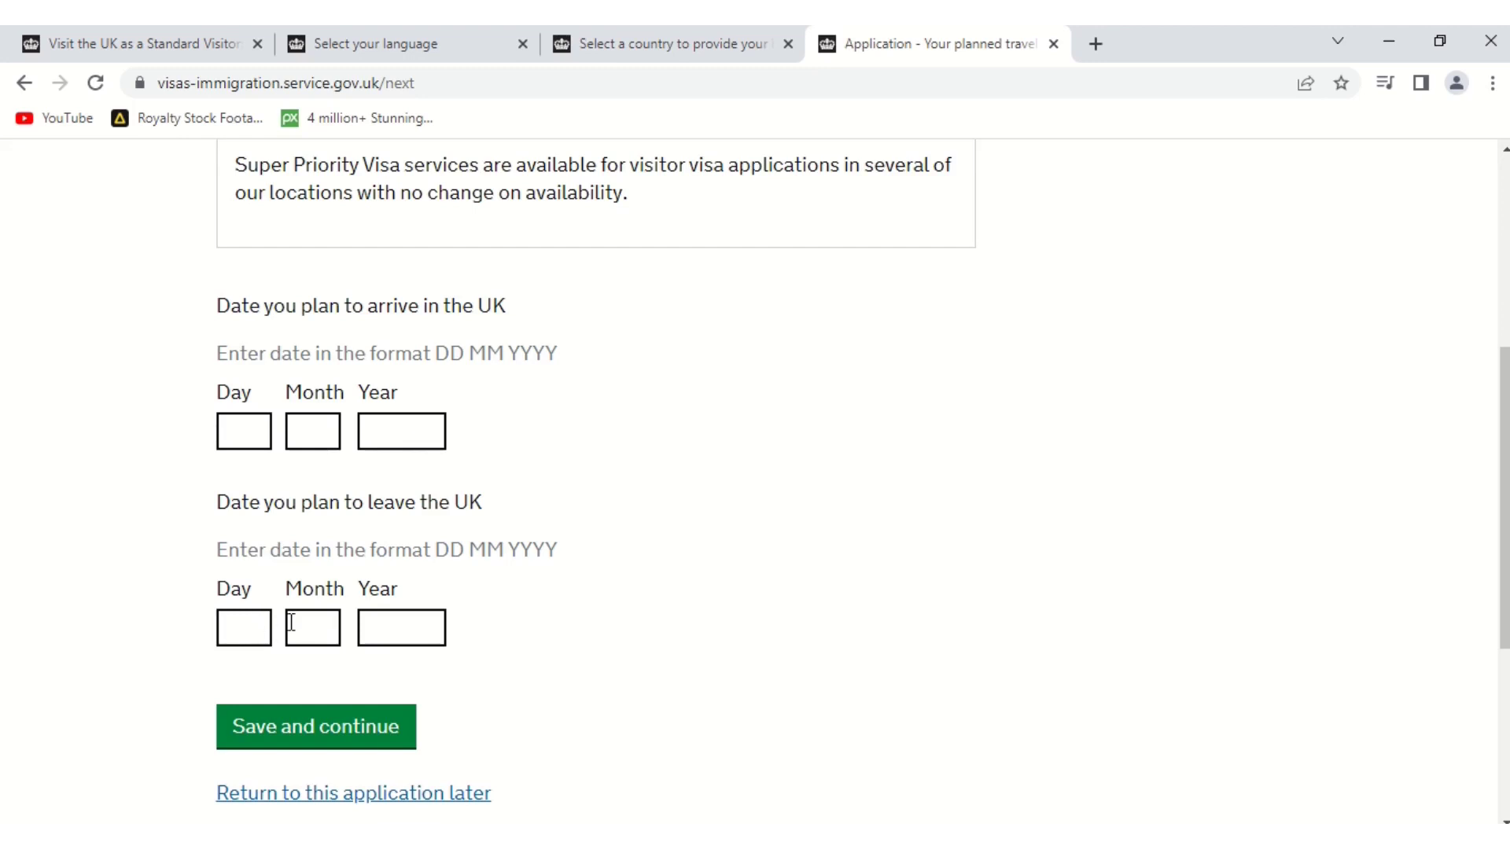
left_click(360, 749)
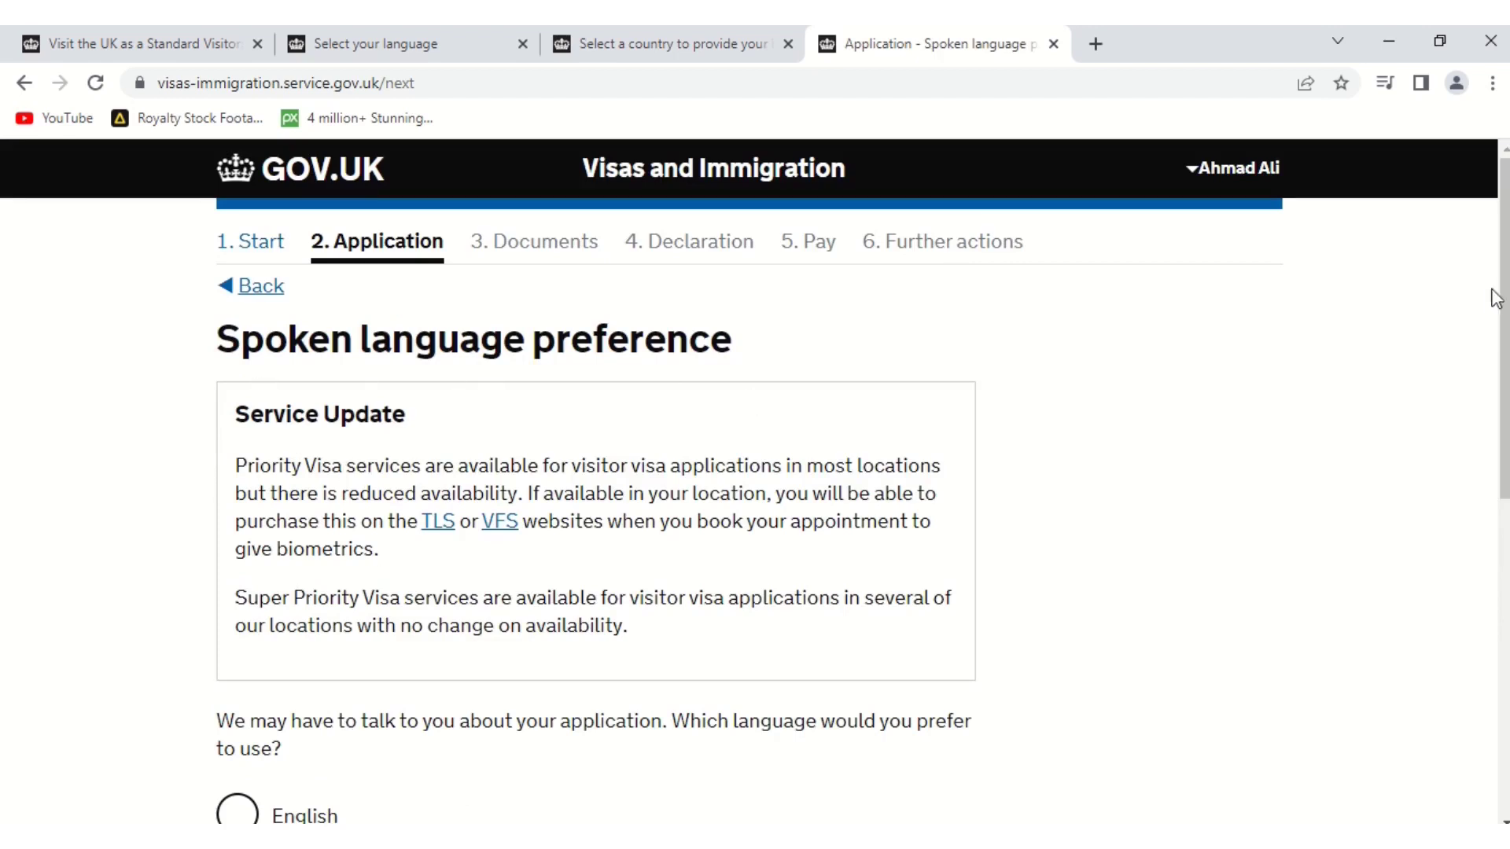
left_click_drag(1498, 298, 1502, 414)
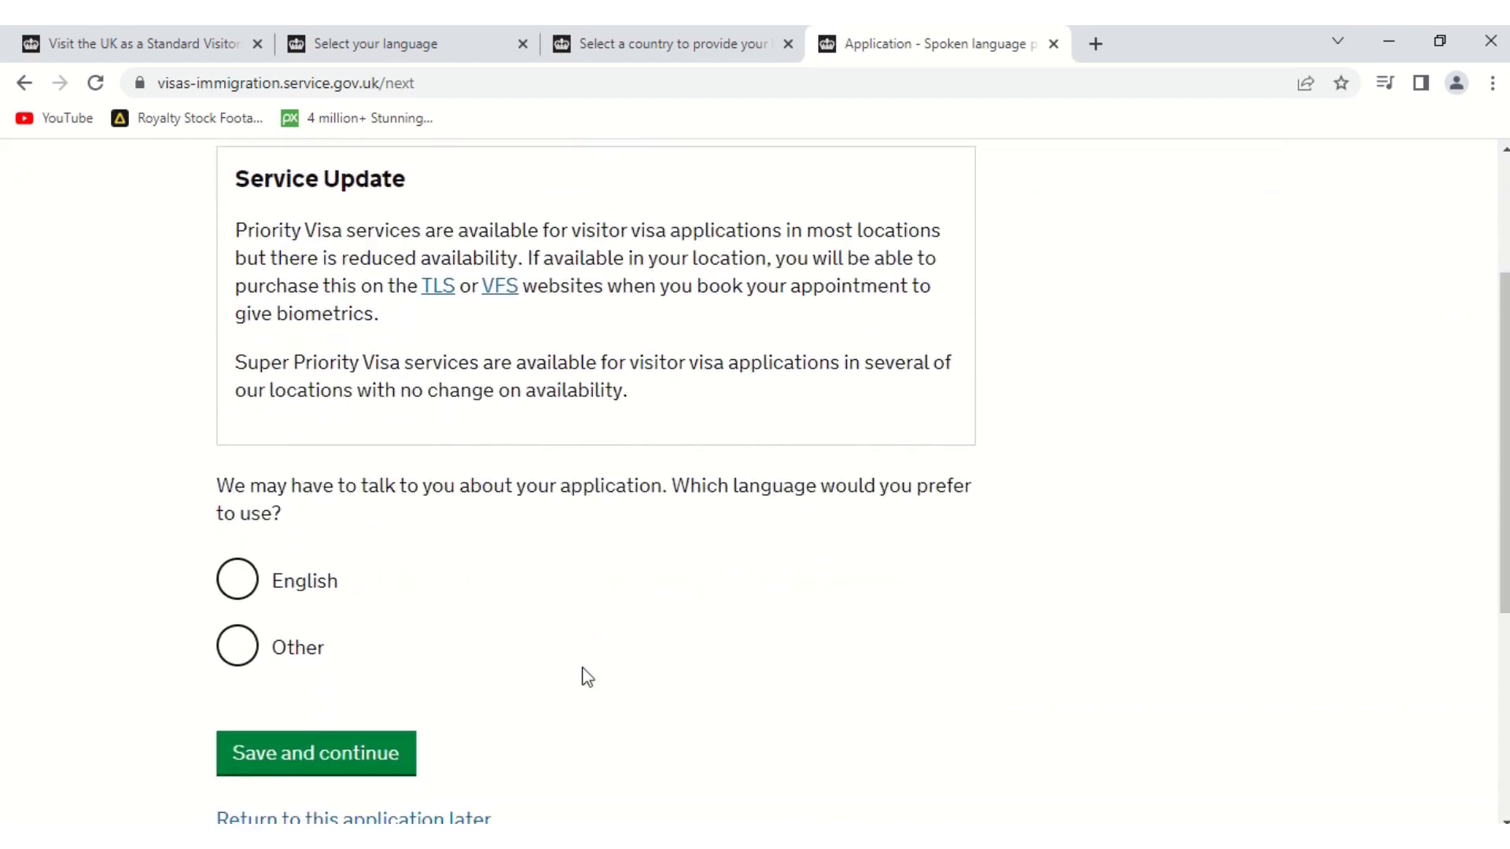
left_click(238, 647)
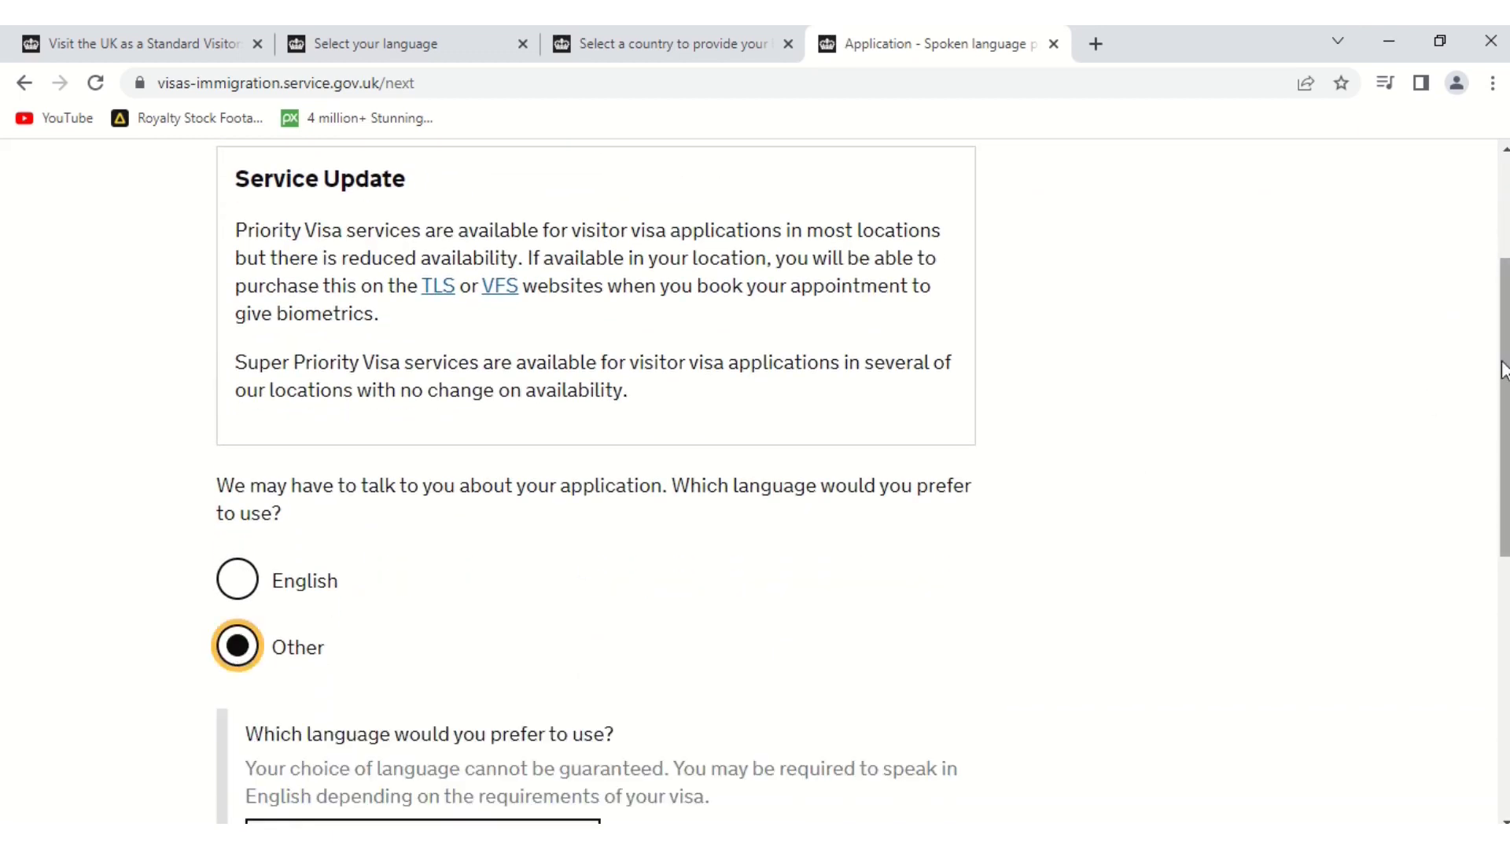
left_click_drag(1502, 376, 1502, 528)
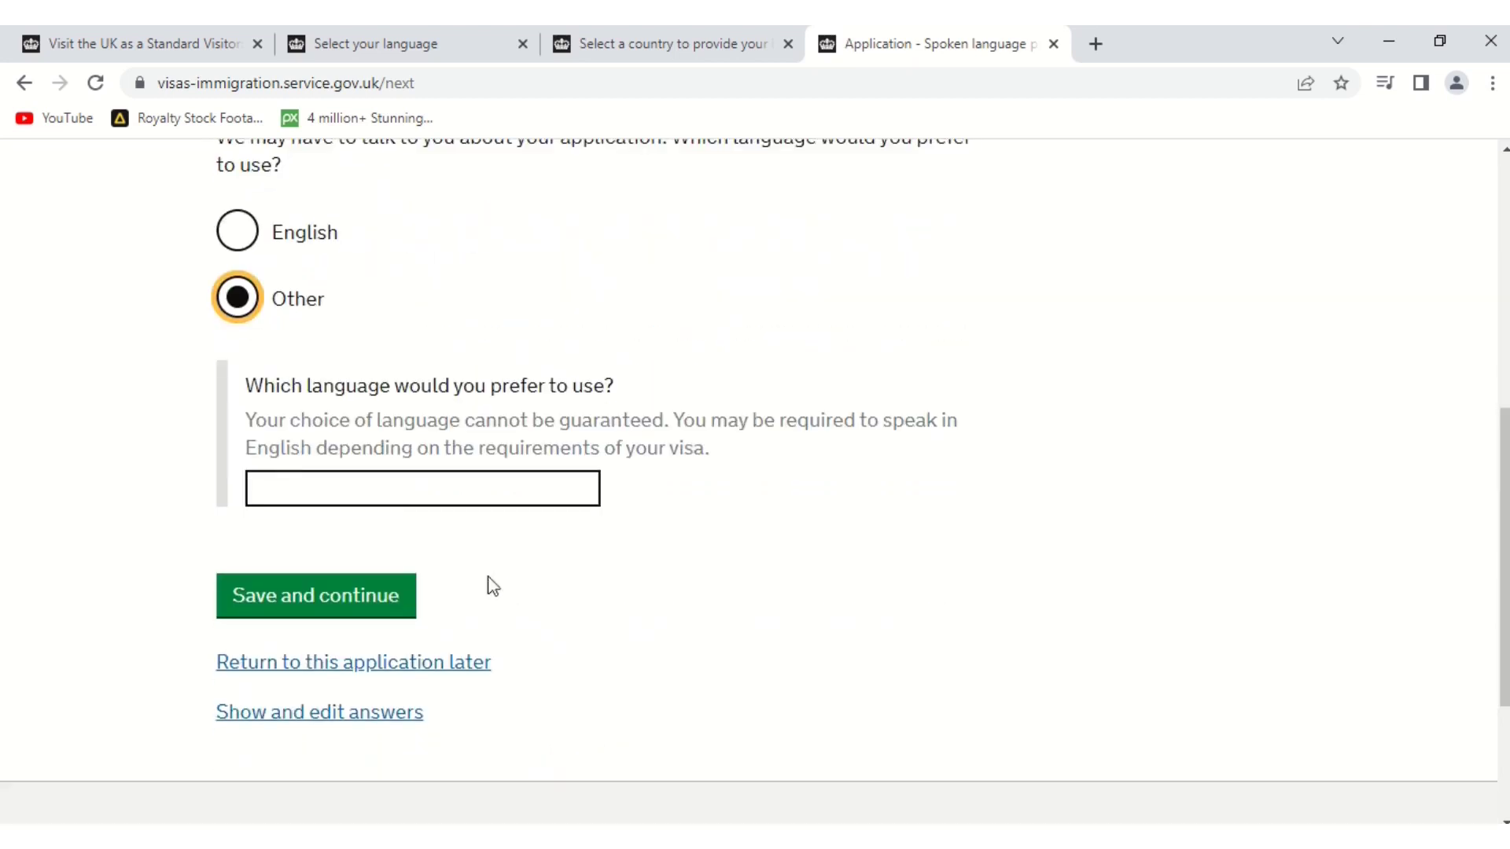
left_click(488, 482)
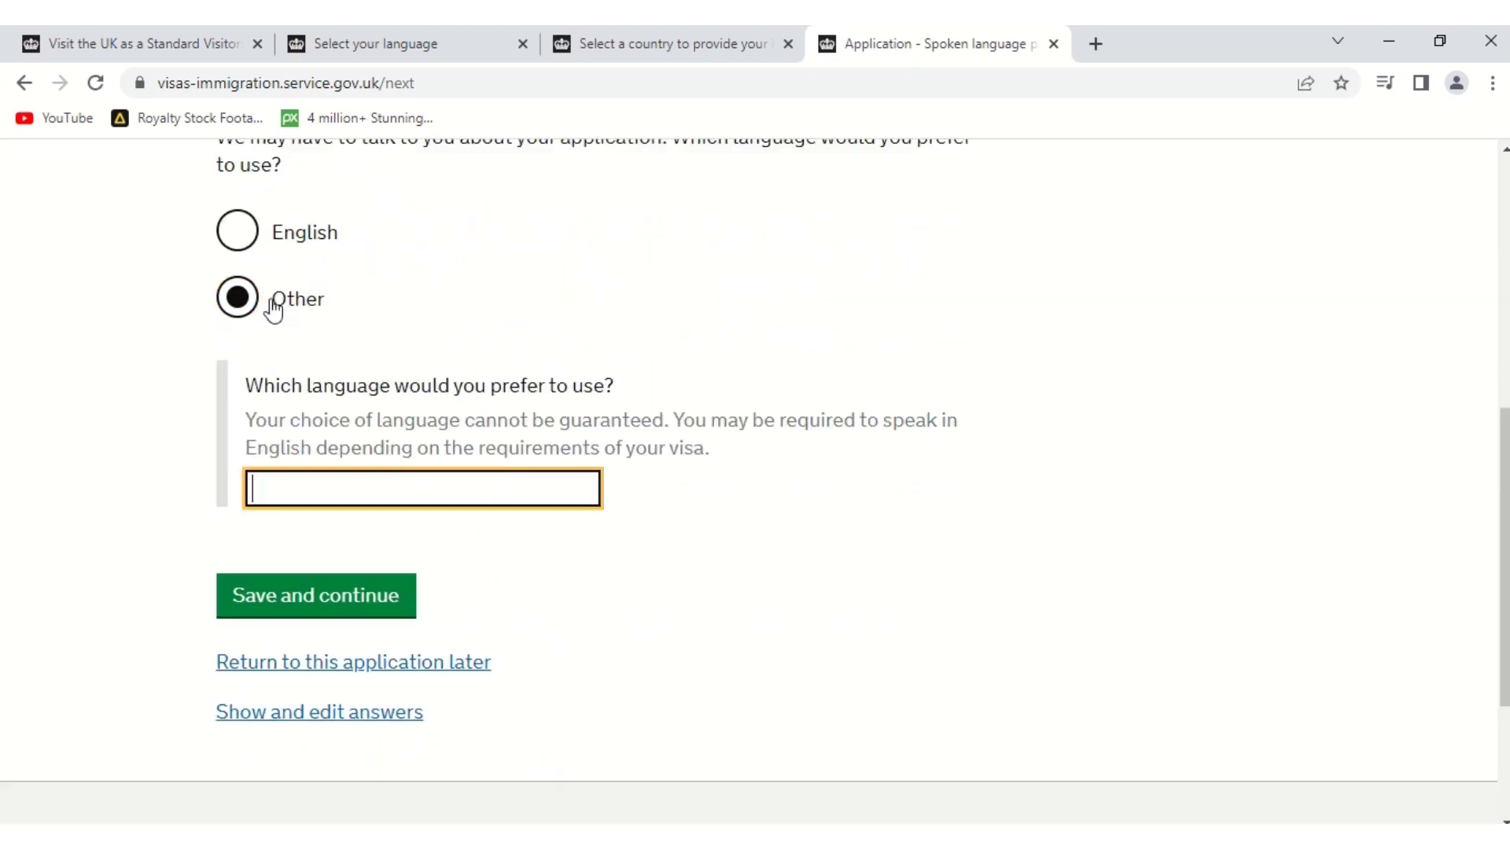
Choose English as the preferred spoken language for discussing the application and save the answer
left_click(245, 238)
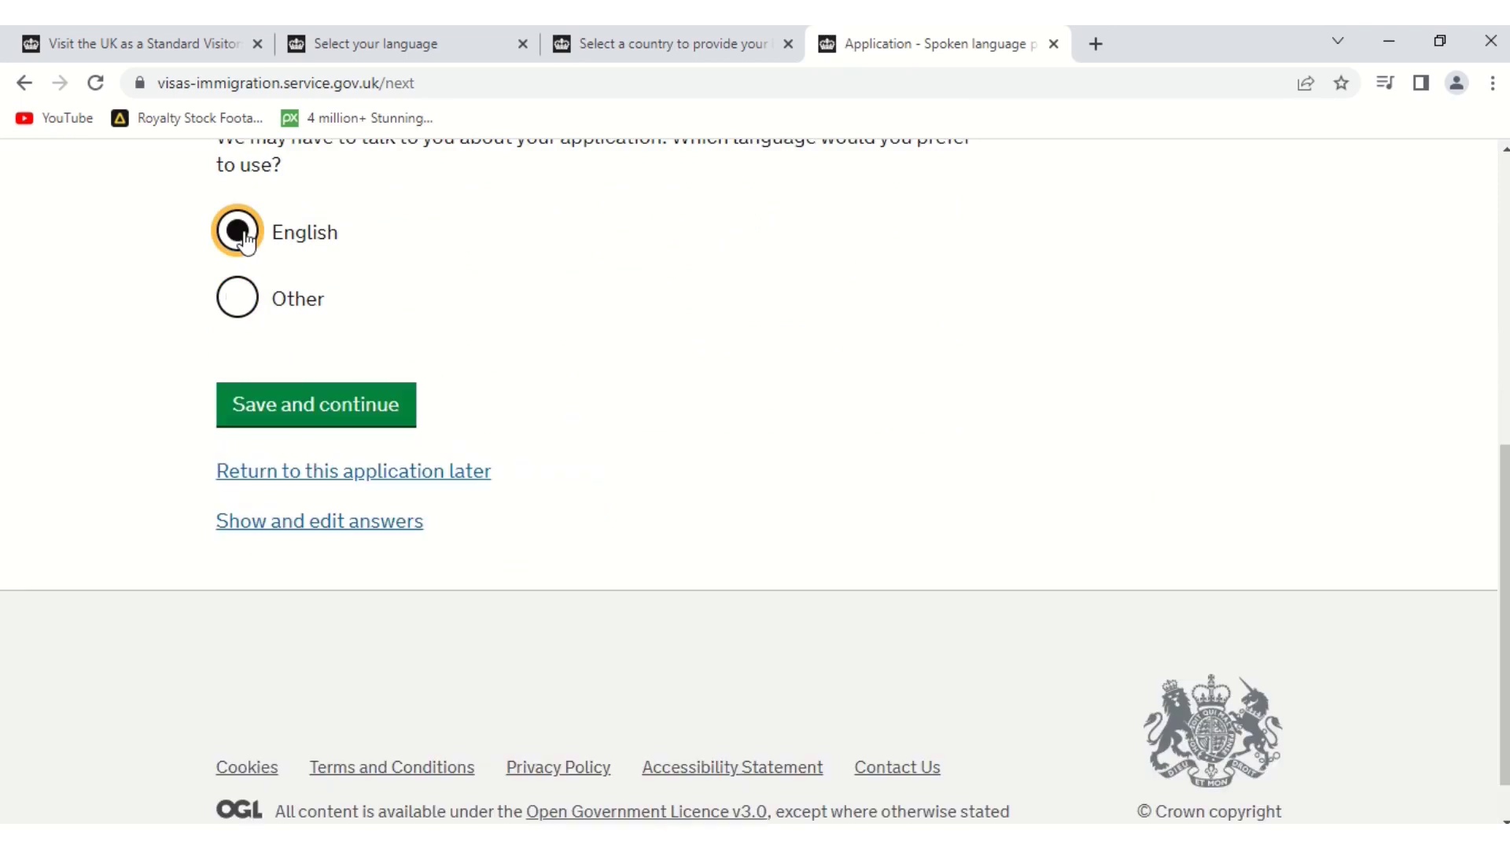
left_click(327, 410)
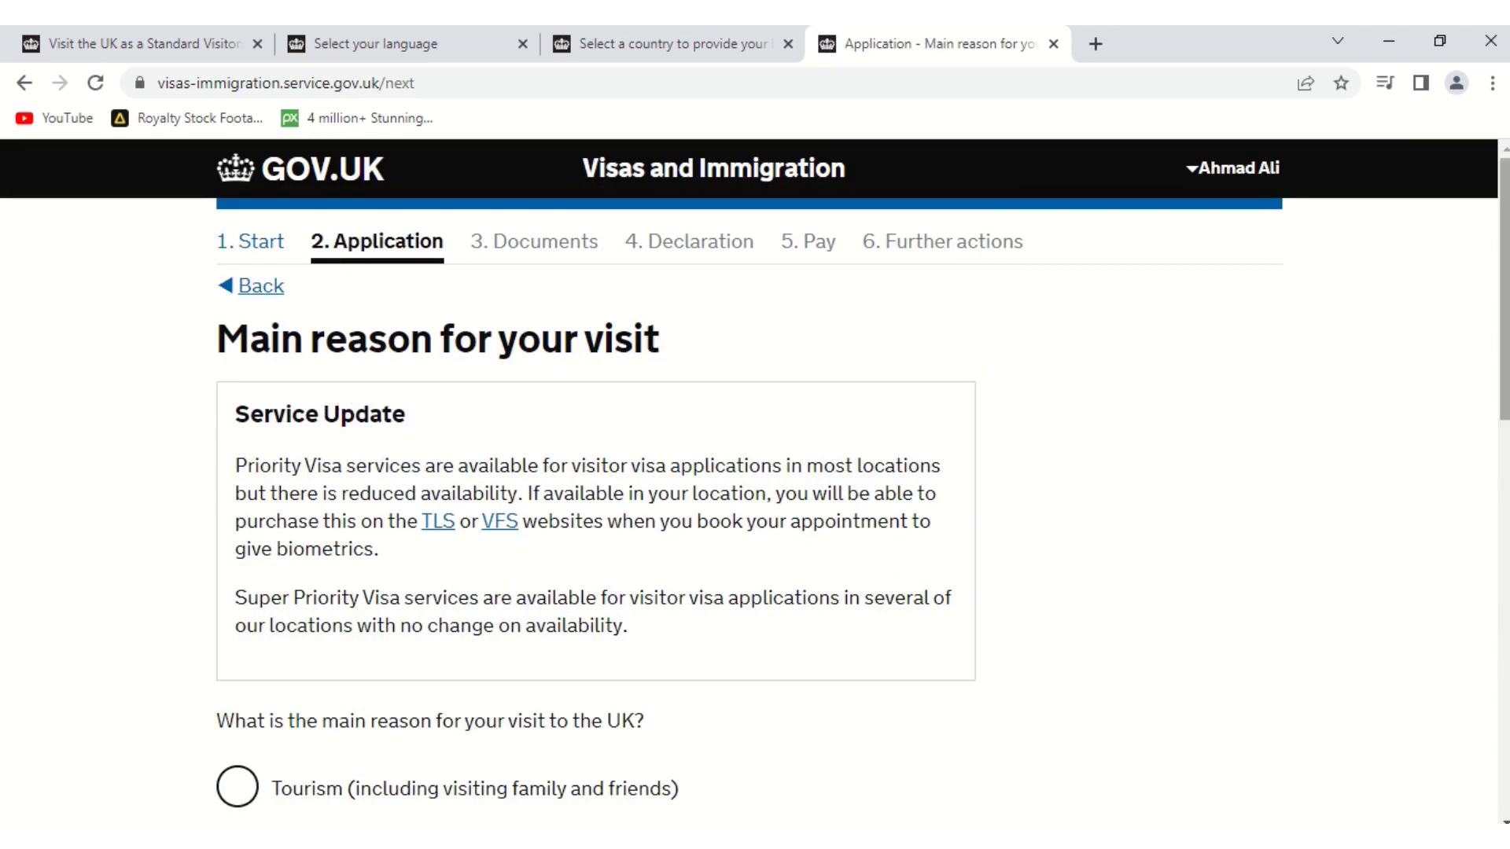
Select Tourism (including visiting family and friends) as the main reason for the UK visit and save the answer
scroll(1503, 346, "down", 4)
scroll(1504, 401, "down", 2)
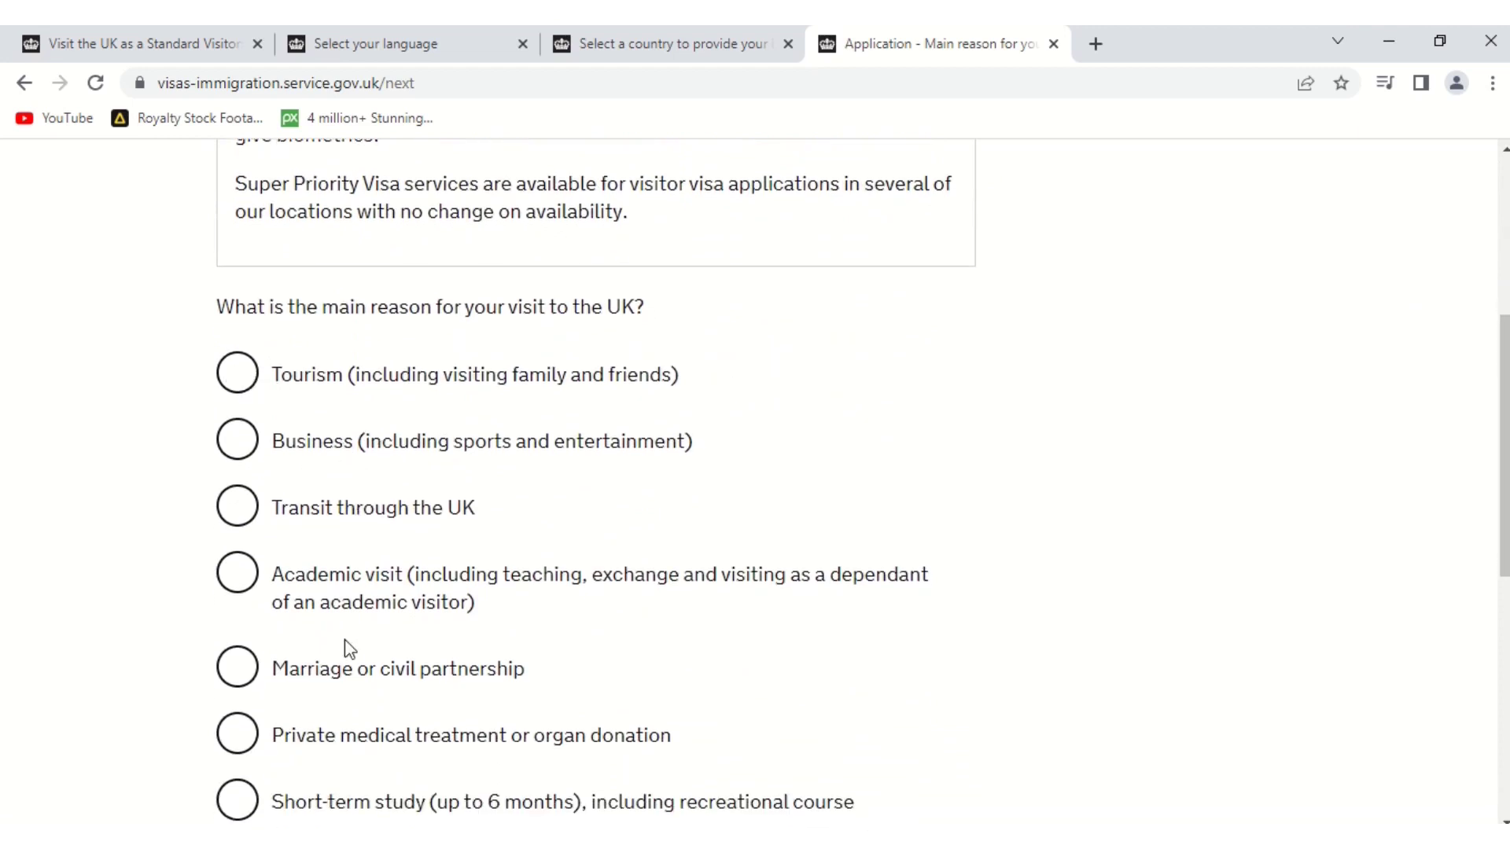
left_click(244, 383)
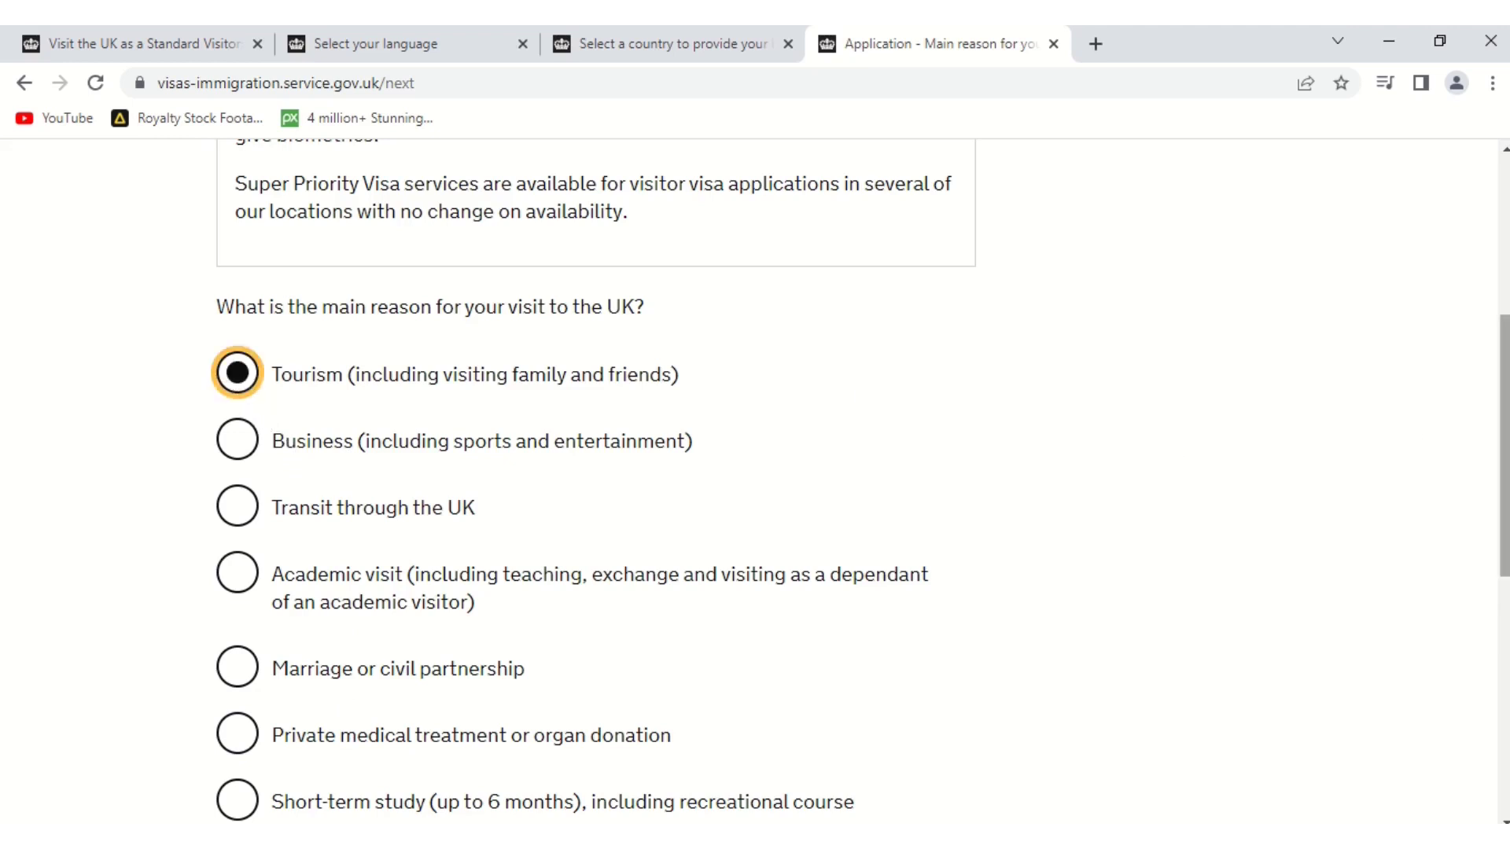
scroll(755, 472, "down", 5)
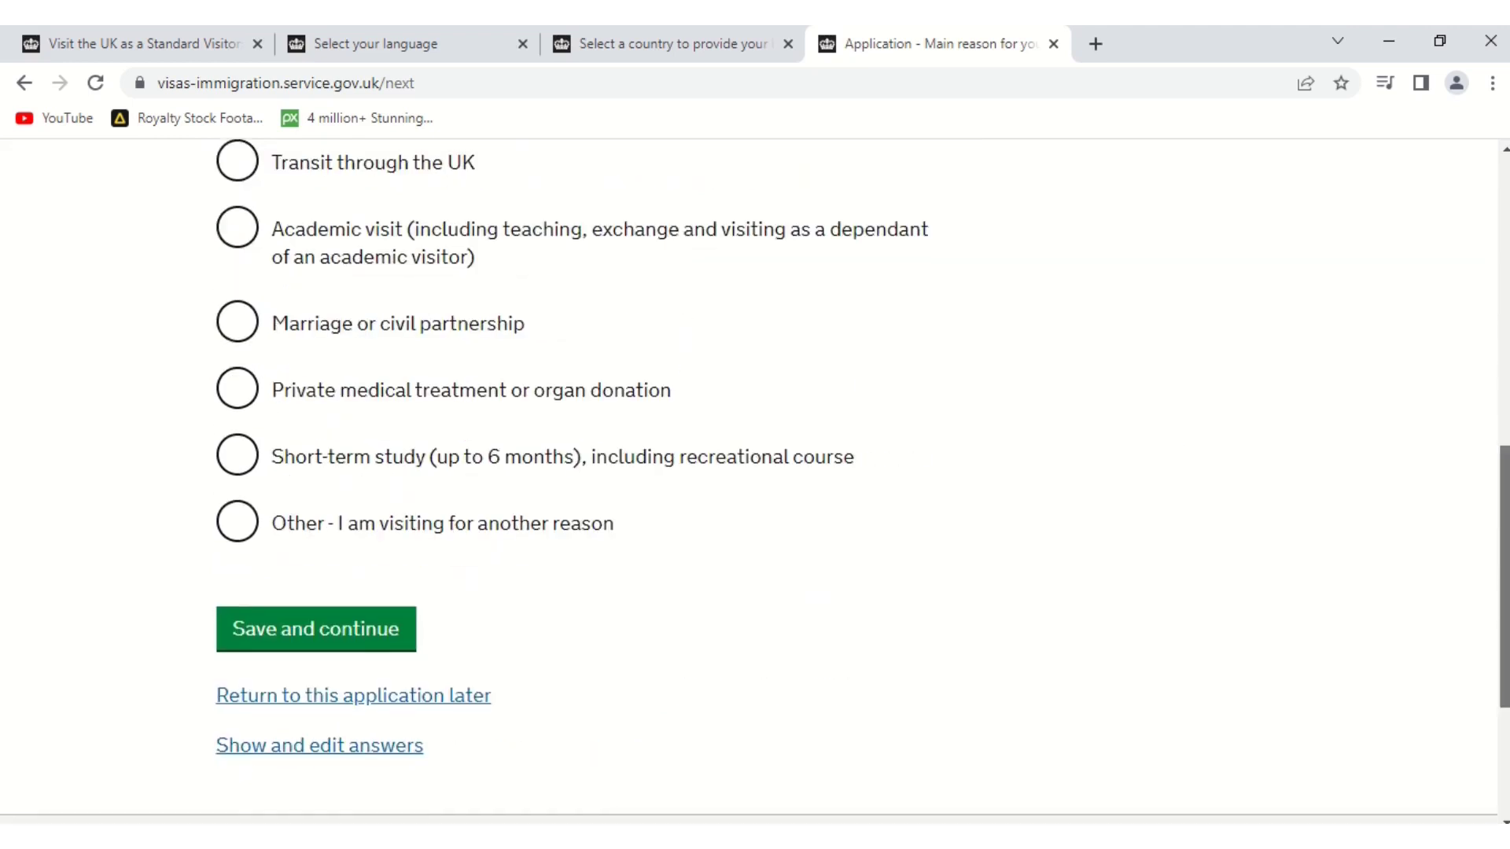
left_click(327, 616)
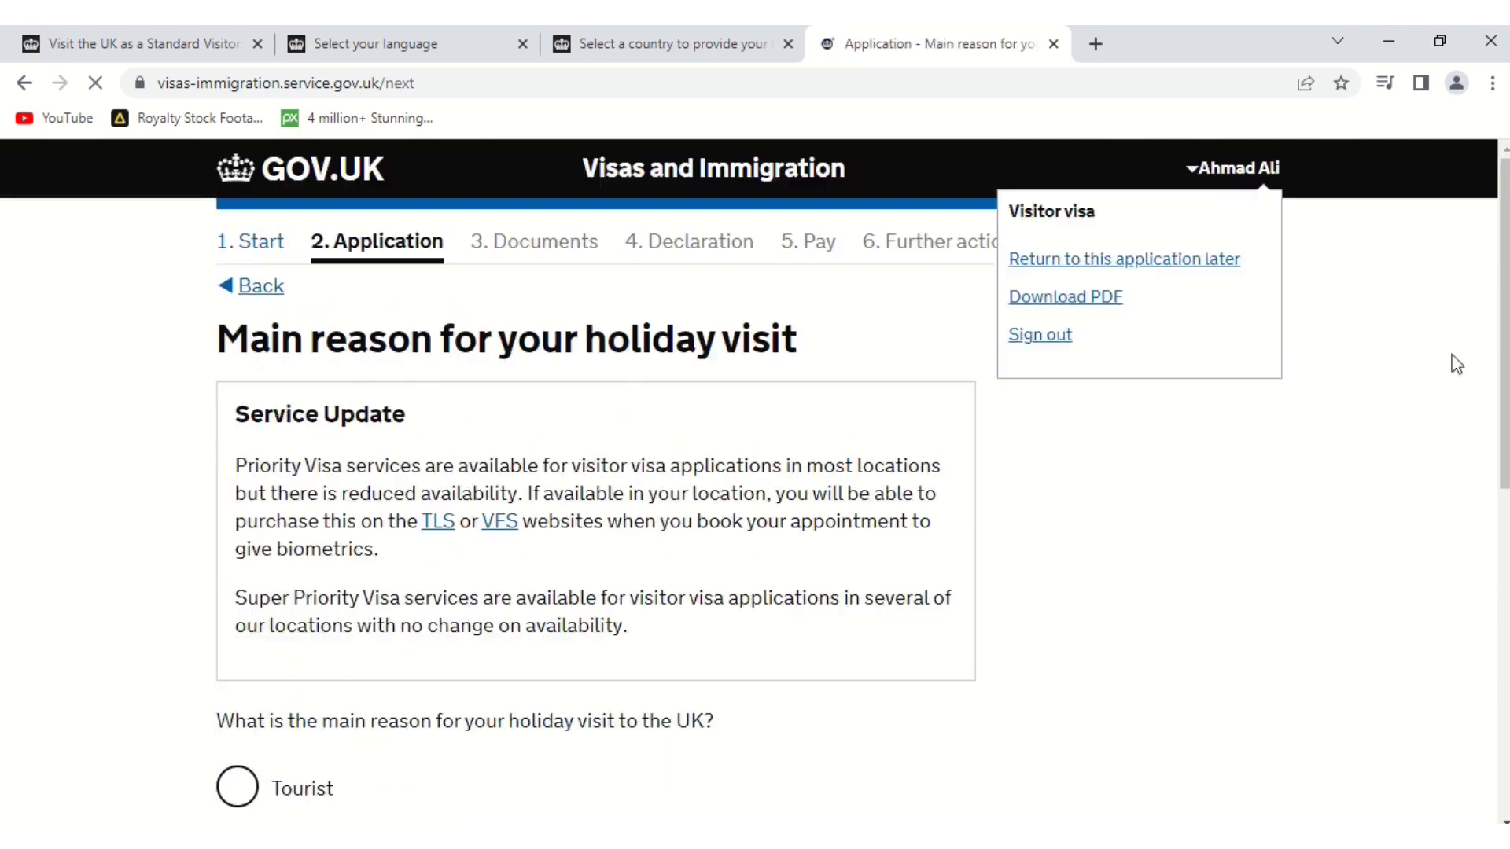
Select Tourist as the main reason for the holiday visit and save the answer
scroll(1504, 335, "down", 3)
scroll(1503, 334, "down", 1)
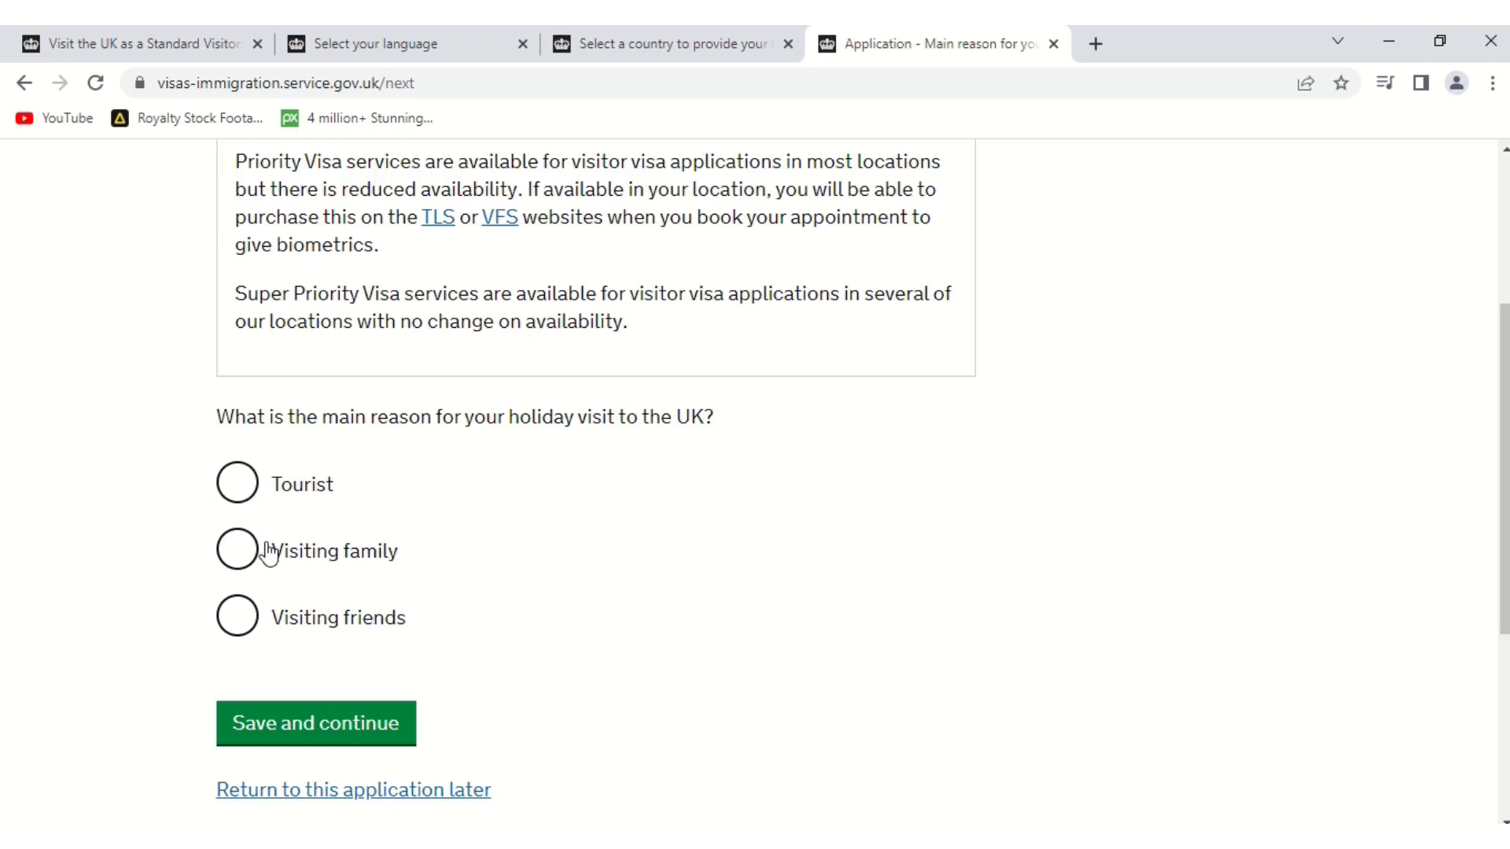
left_click(251, 489)
left_click(321, 735)
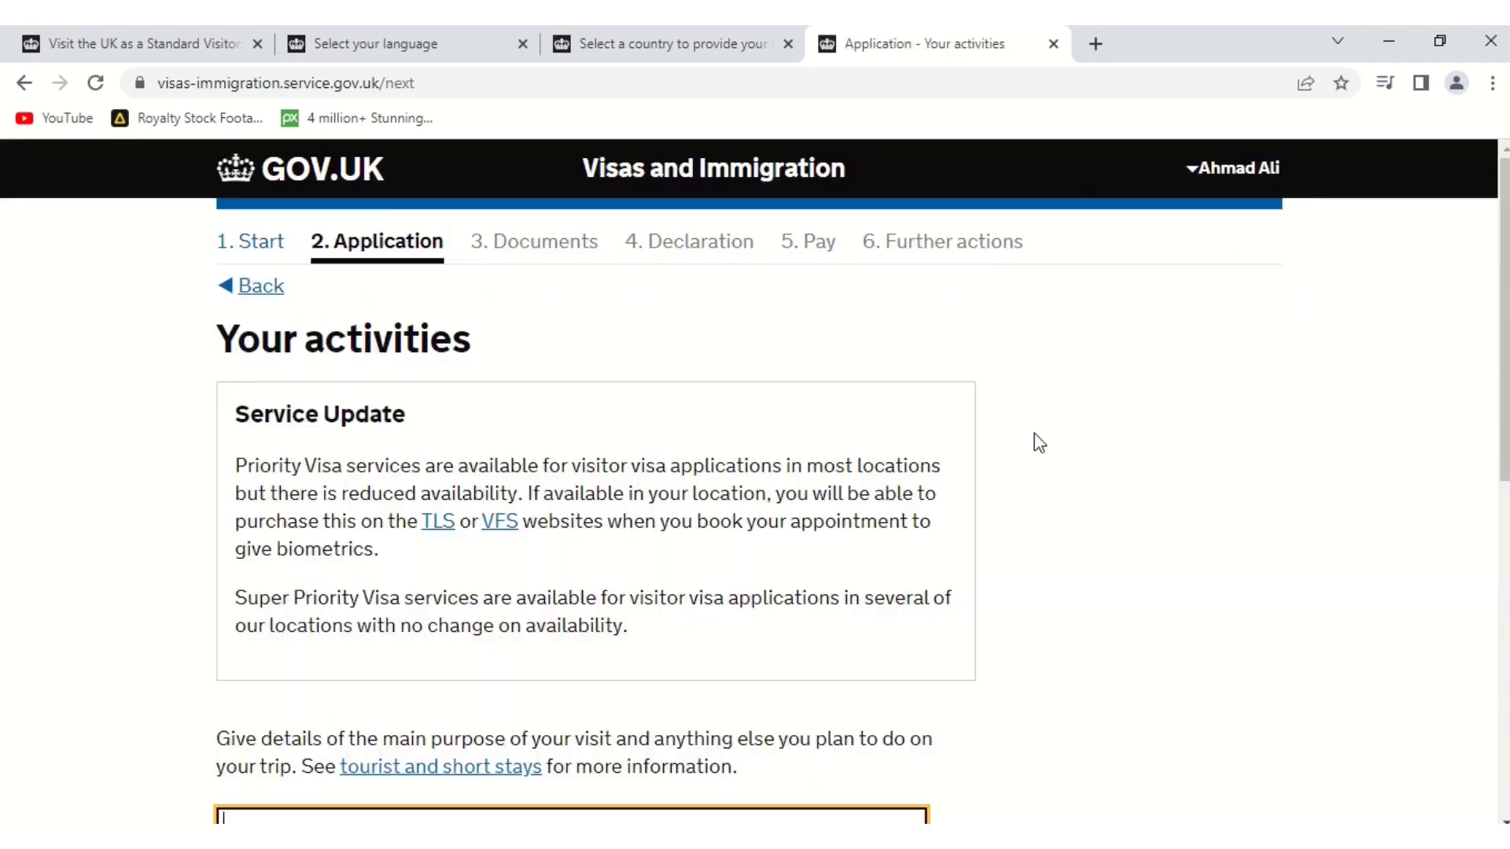
Describe the purpose of the visit as "I am going to tourist purpose" and save the activities page
left_click_drag(1498, 338, 1498, 539)
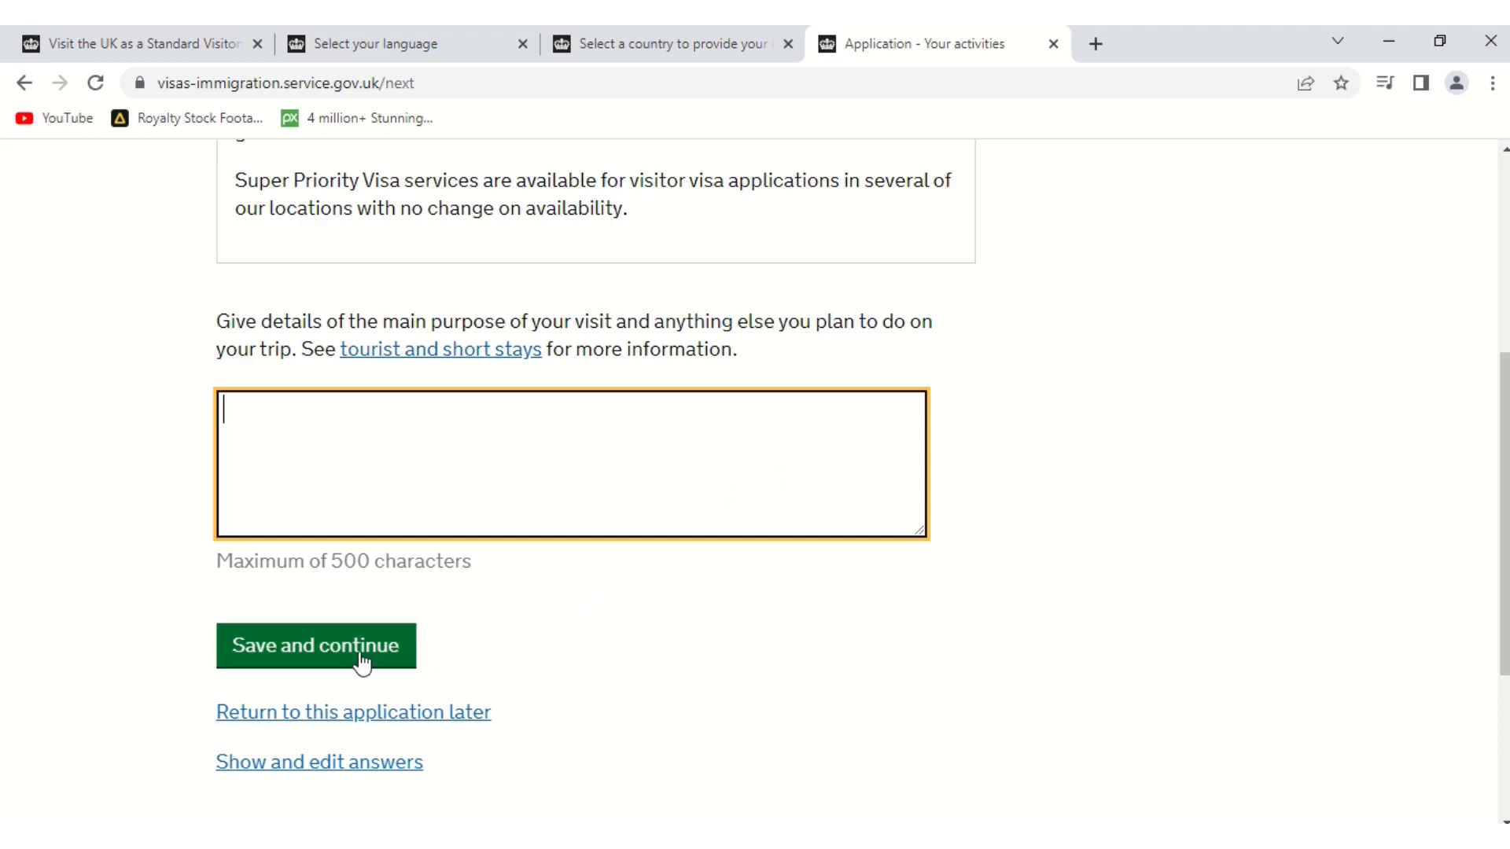
type("I ")
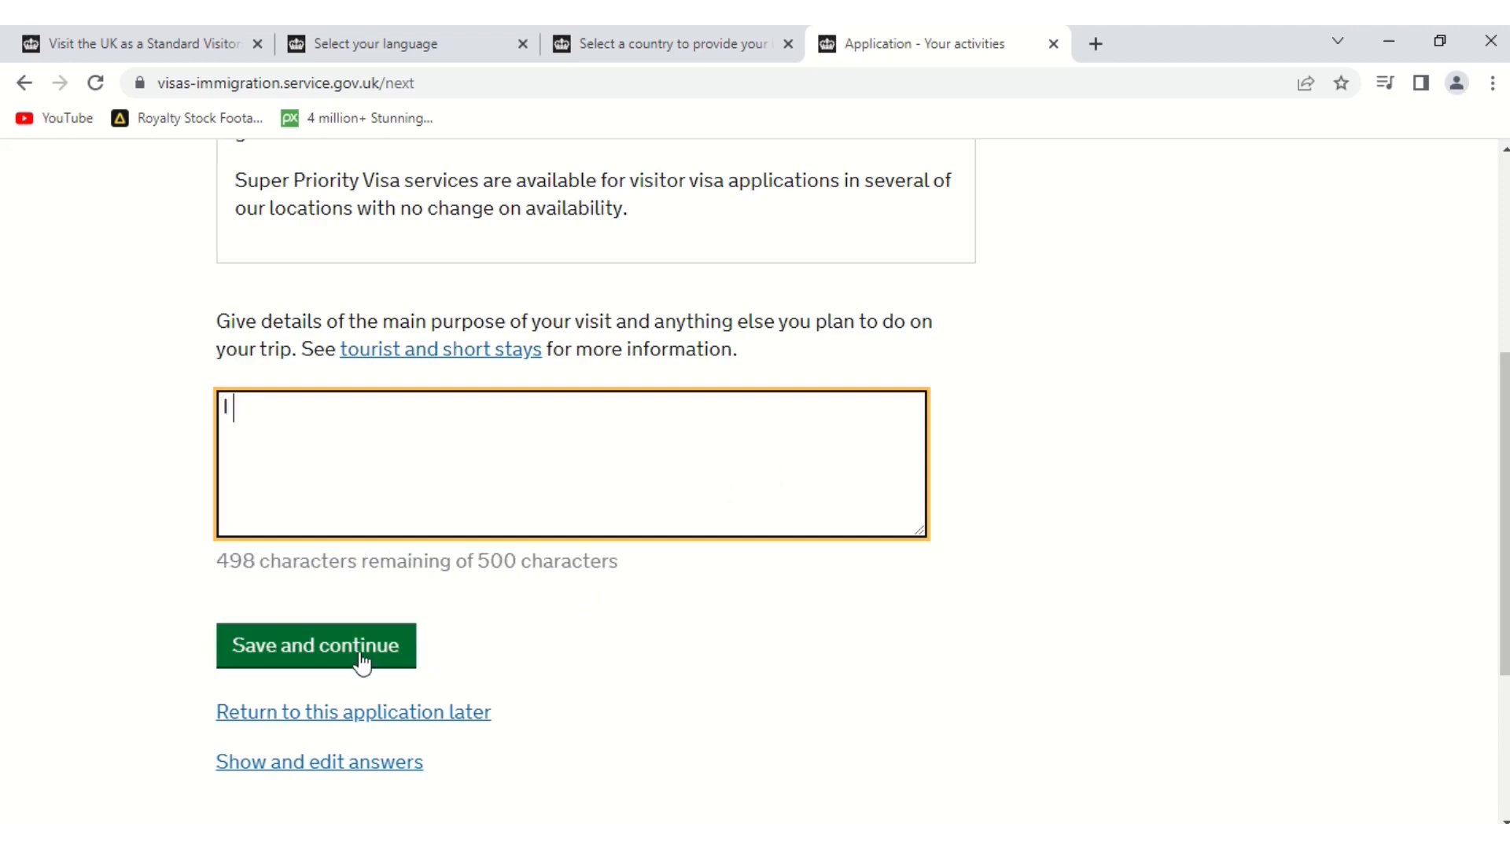
type("am going to tou")
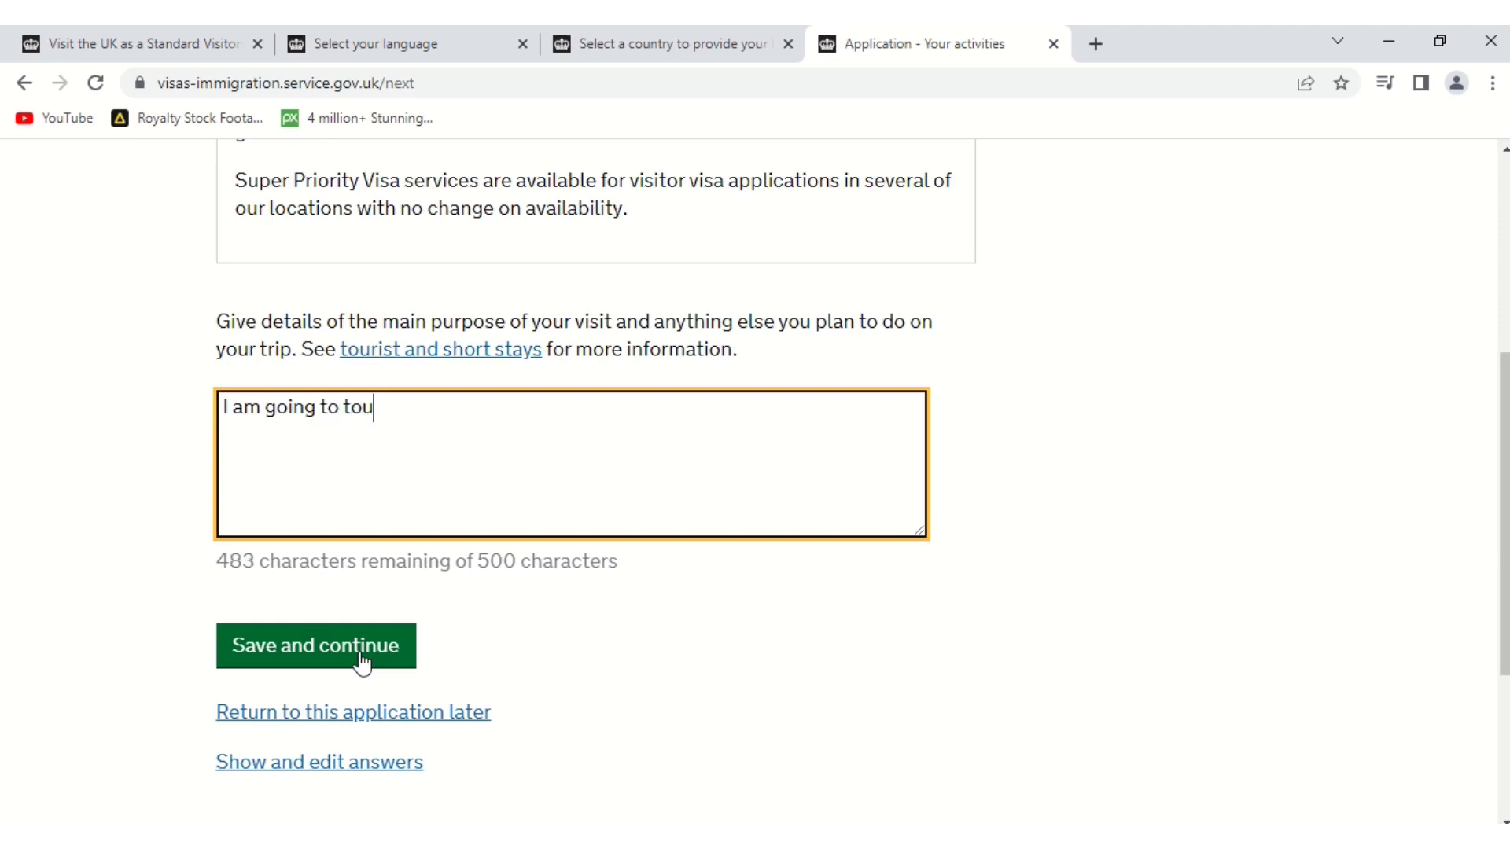
type("rist purpose")
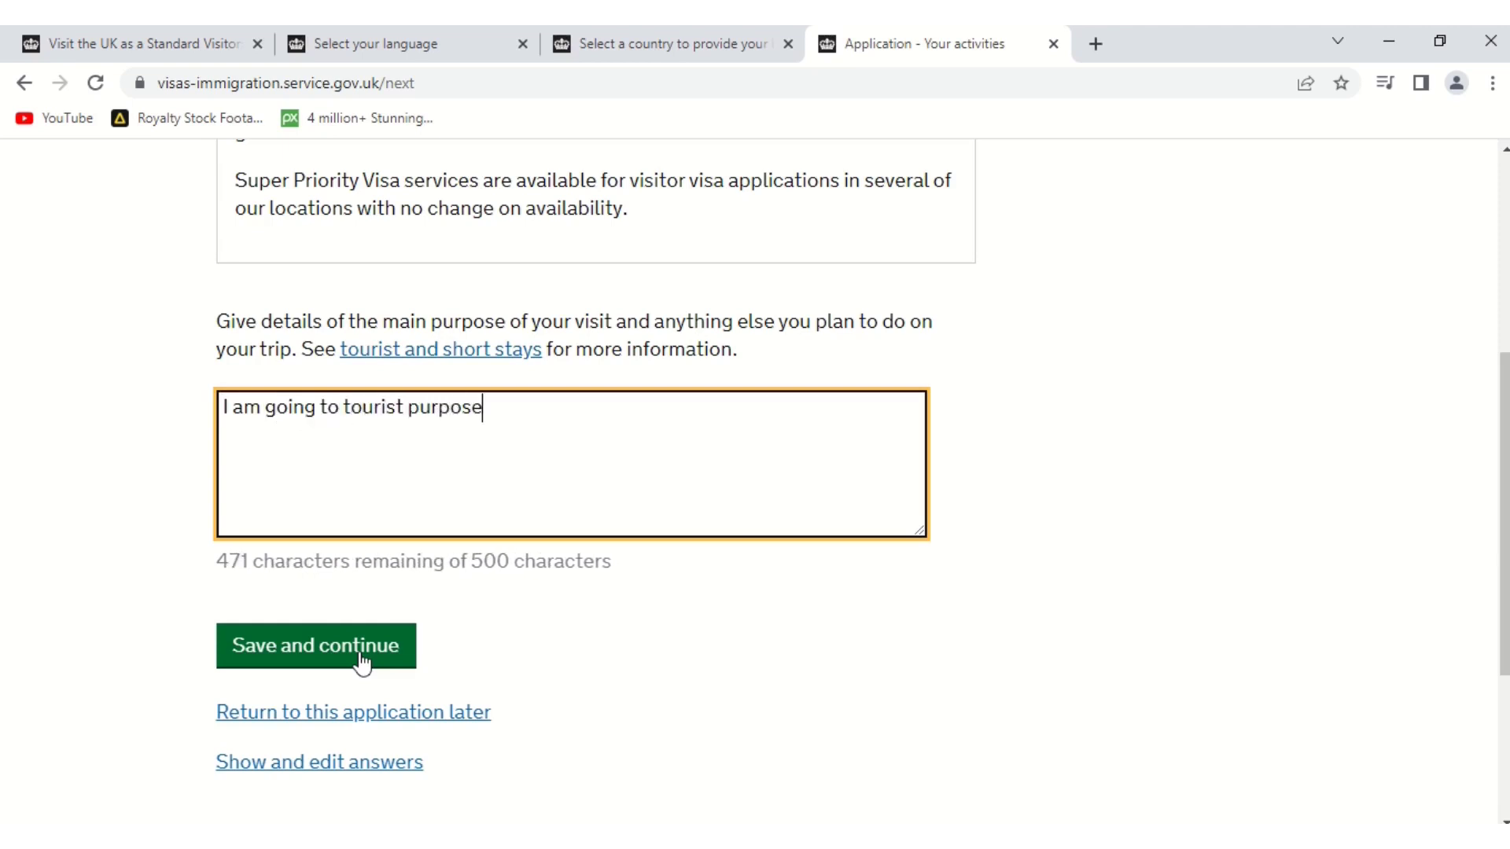
left_click(361, 659)
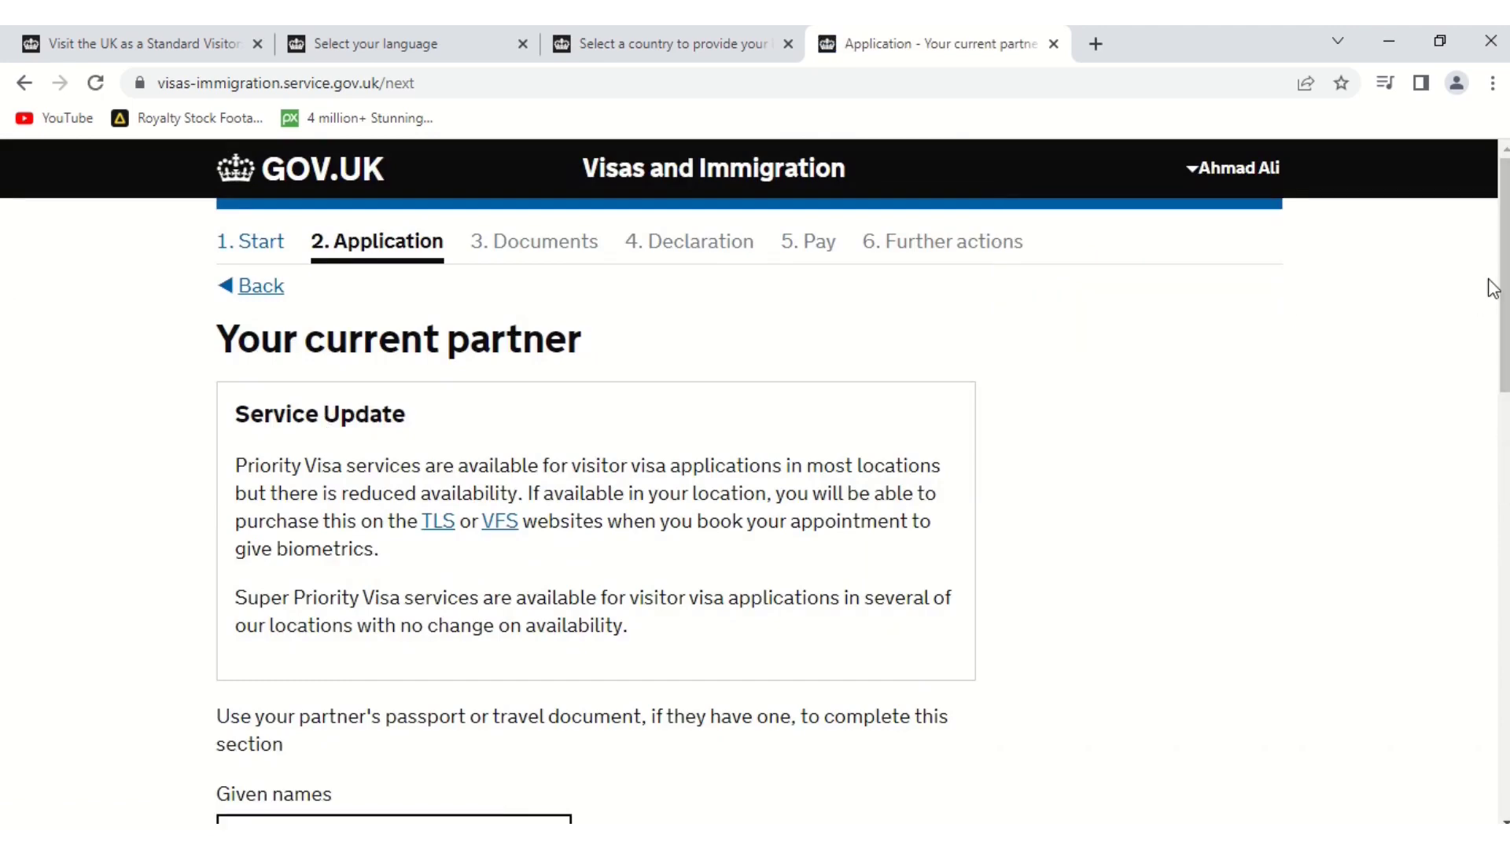
Go through the current partner's name, date of birth, nationality, living and travel questions, and save the page
left_click_drag(1503, 297, 1503, 334)
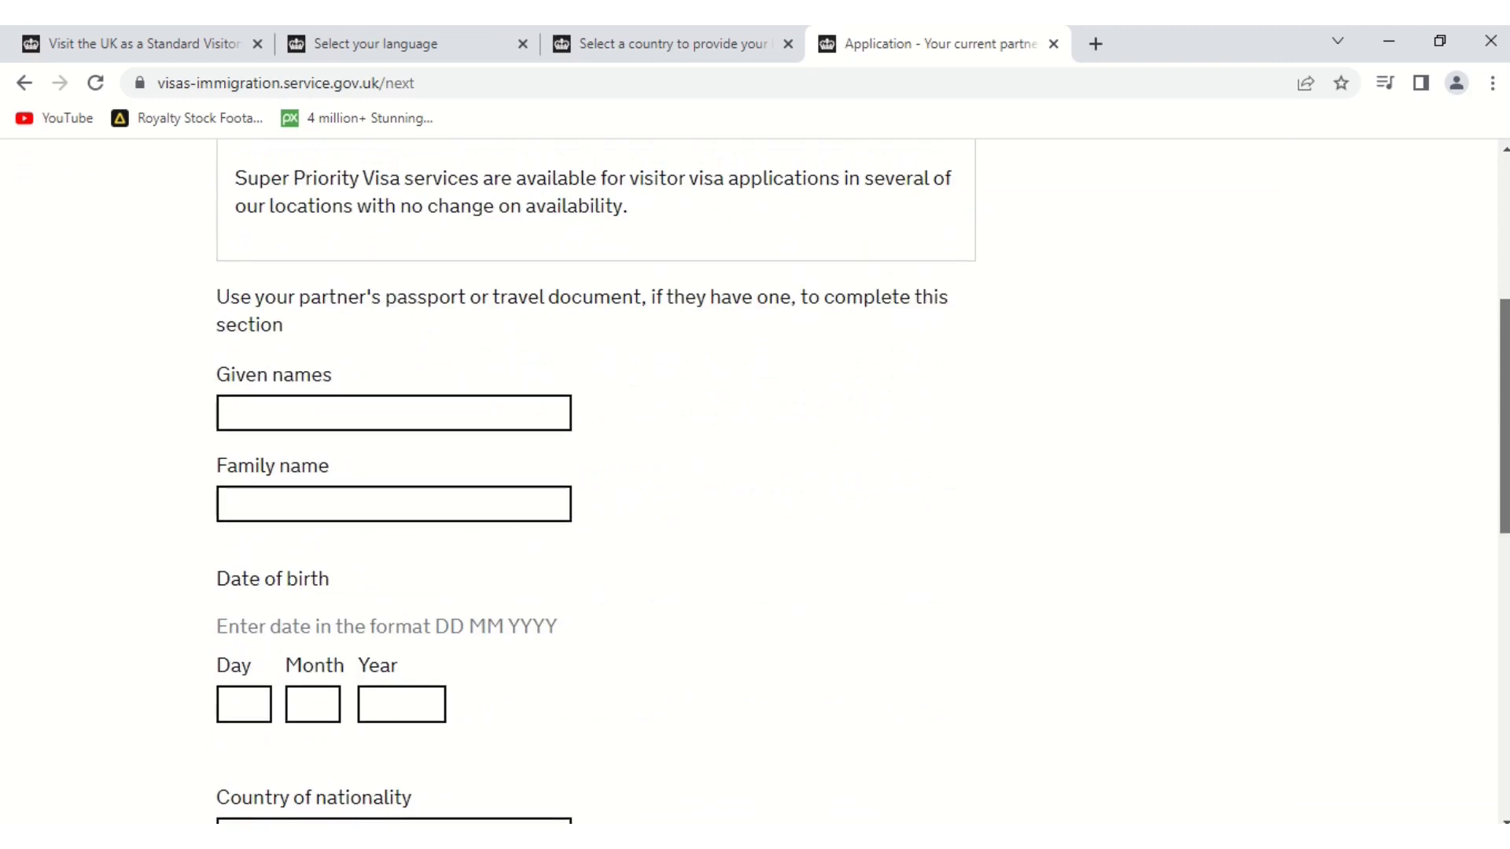
scroll(684, 361, "down", 1)
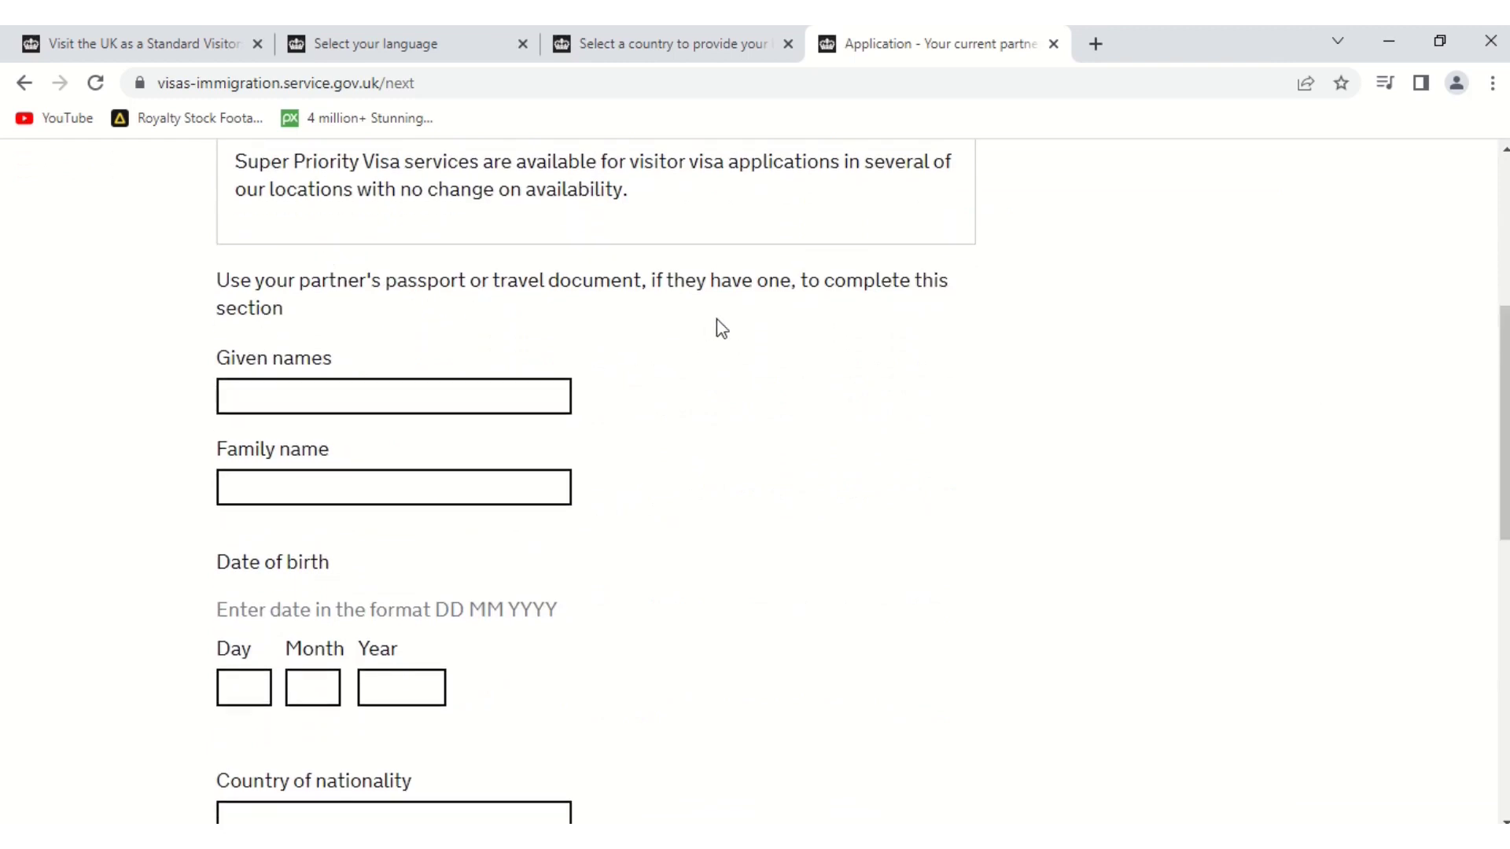
left_click(369, 399)
left_click(302, 497)
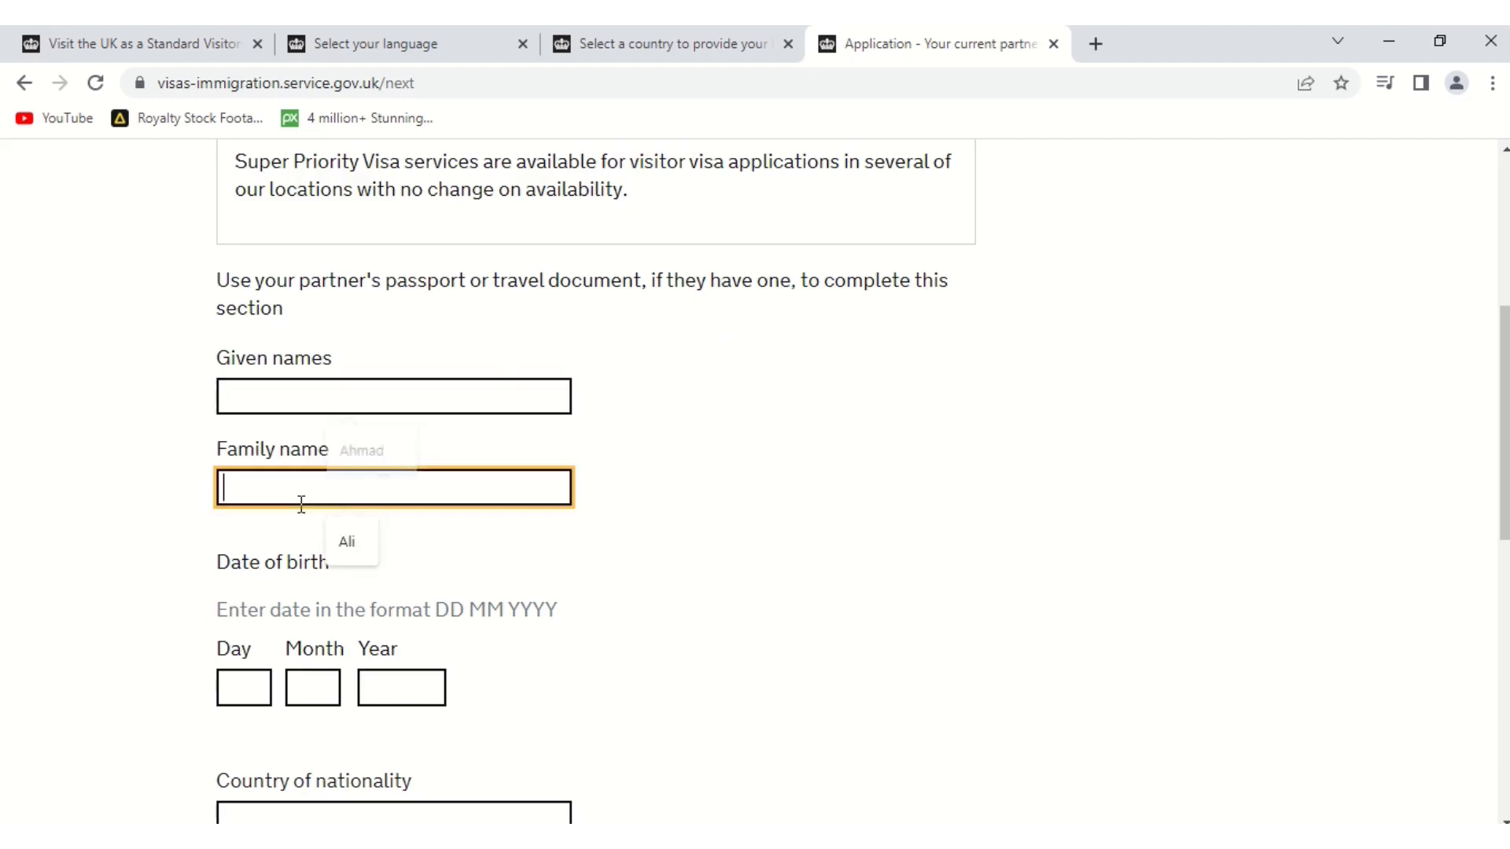
left_click(718, 550)
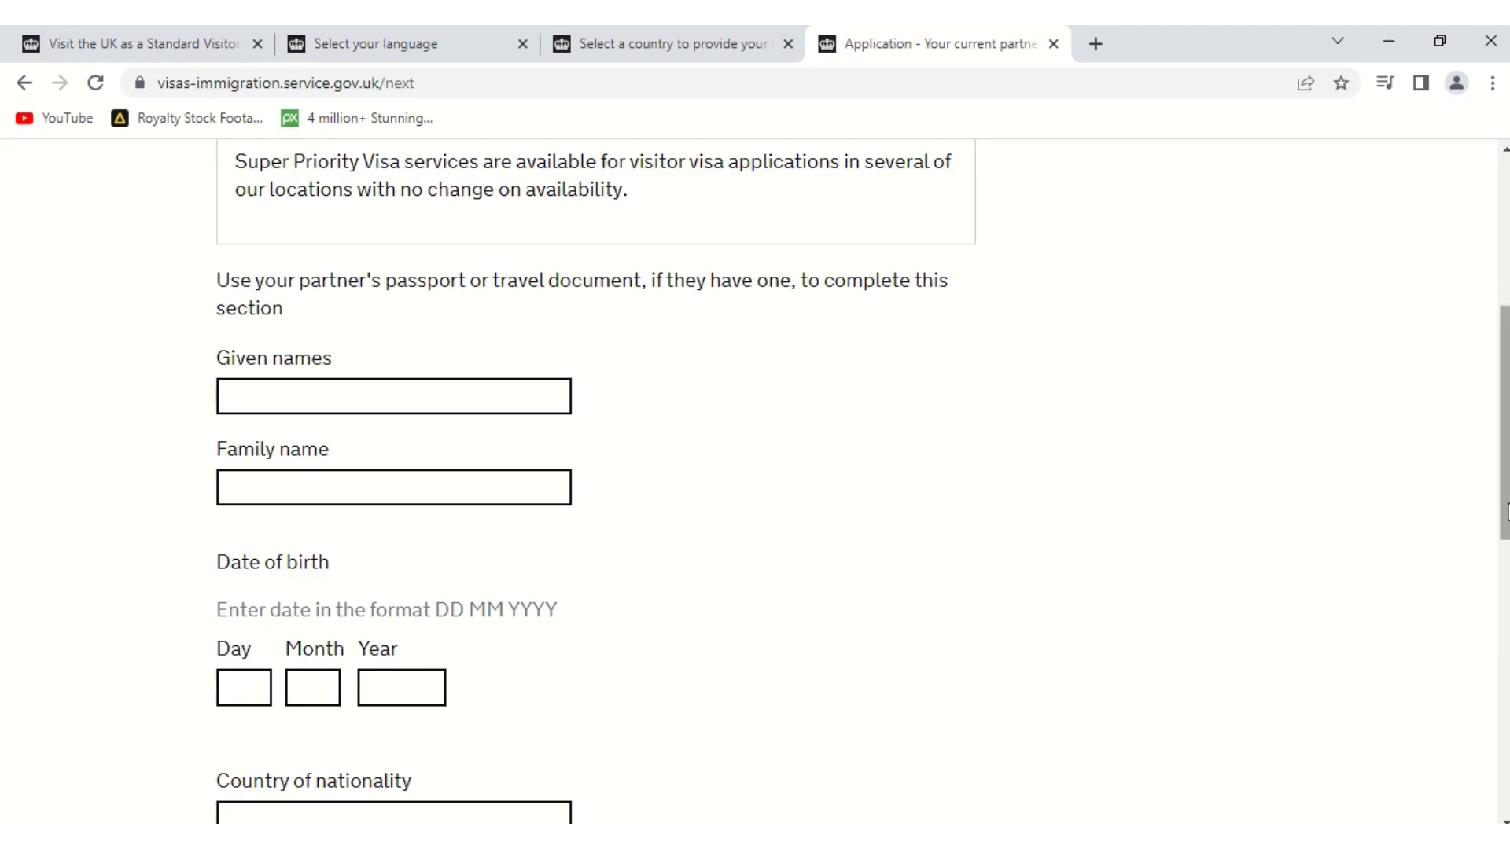
left_click_drag(1506, 511, 1506, 591)
left_click(519, 586)
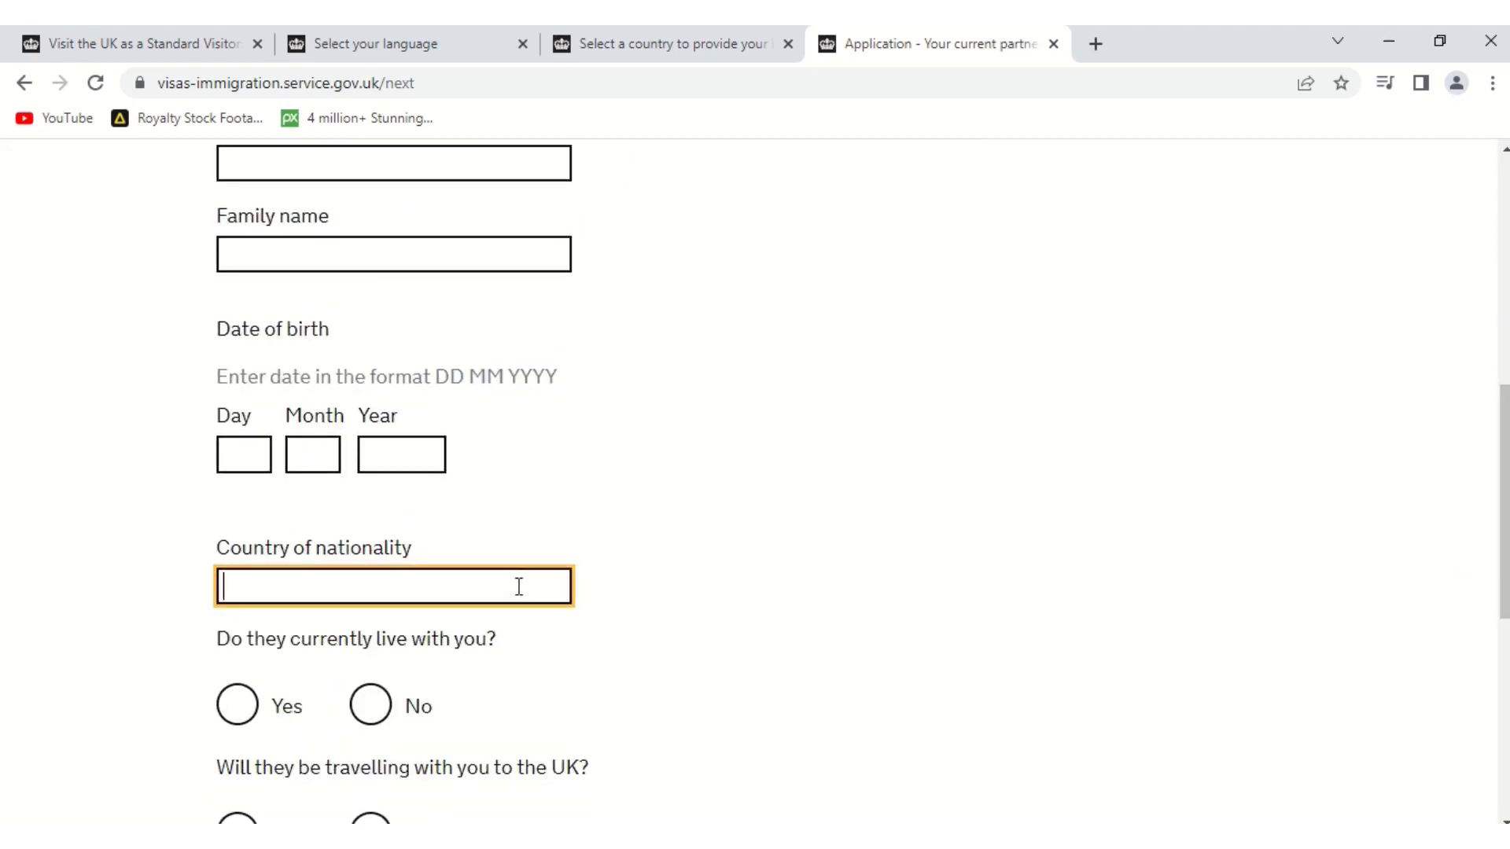
left_click(1037, 543)
left_click_drag(1506, 417, 1507, 491)
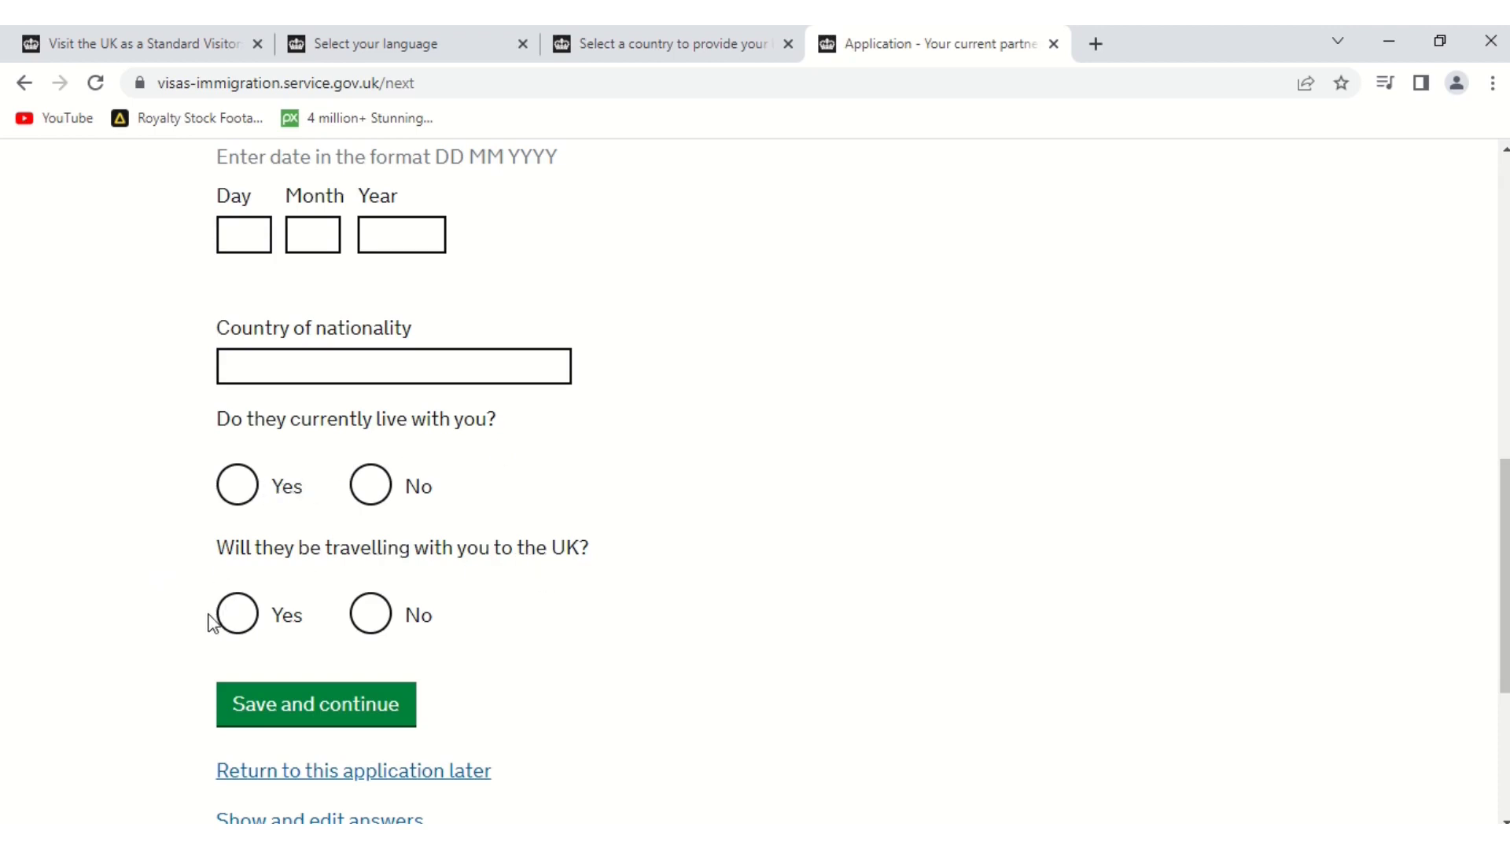
left_click(336, 723)
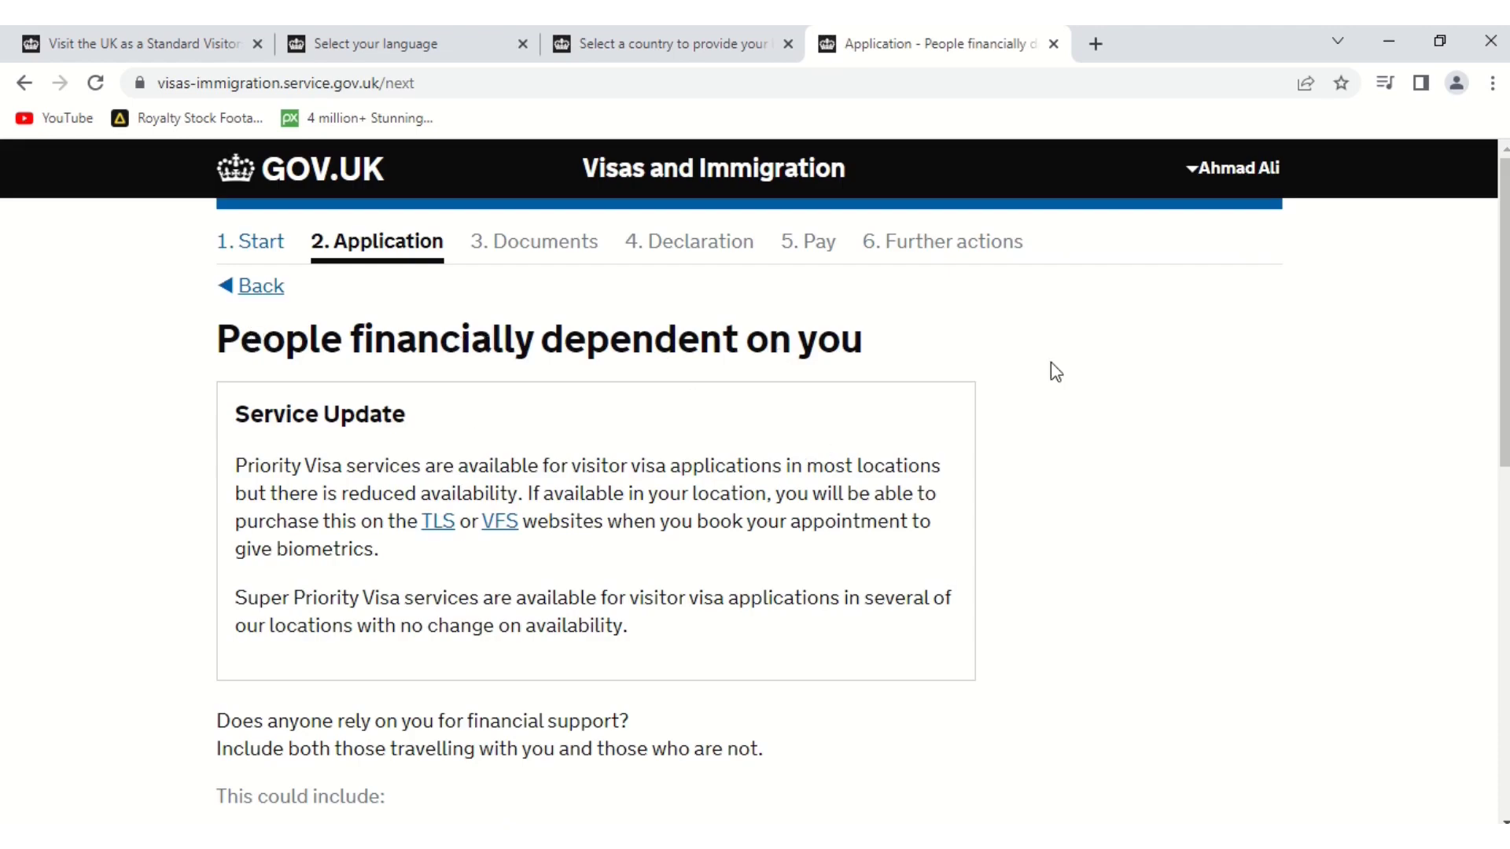
Answer Yes to anyone relying on the applicant for financial support and save the answer
left_click_drag(1504, 325, 1504, 551)
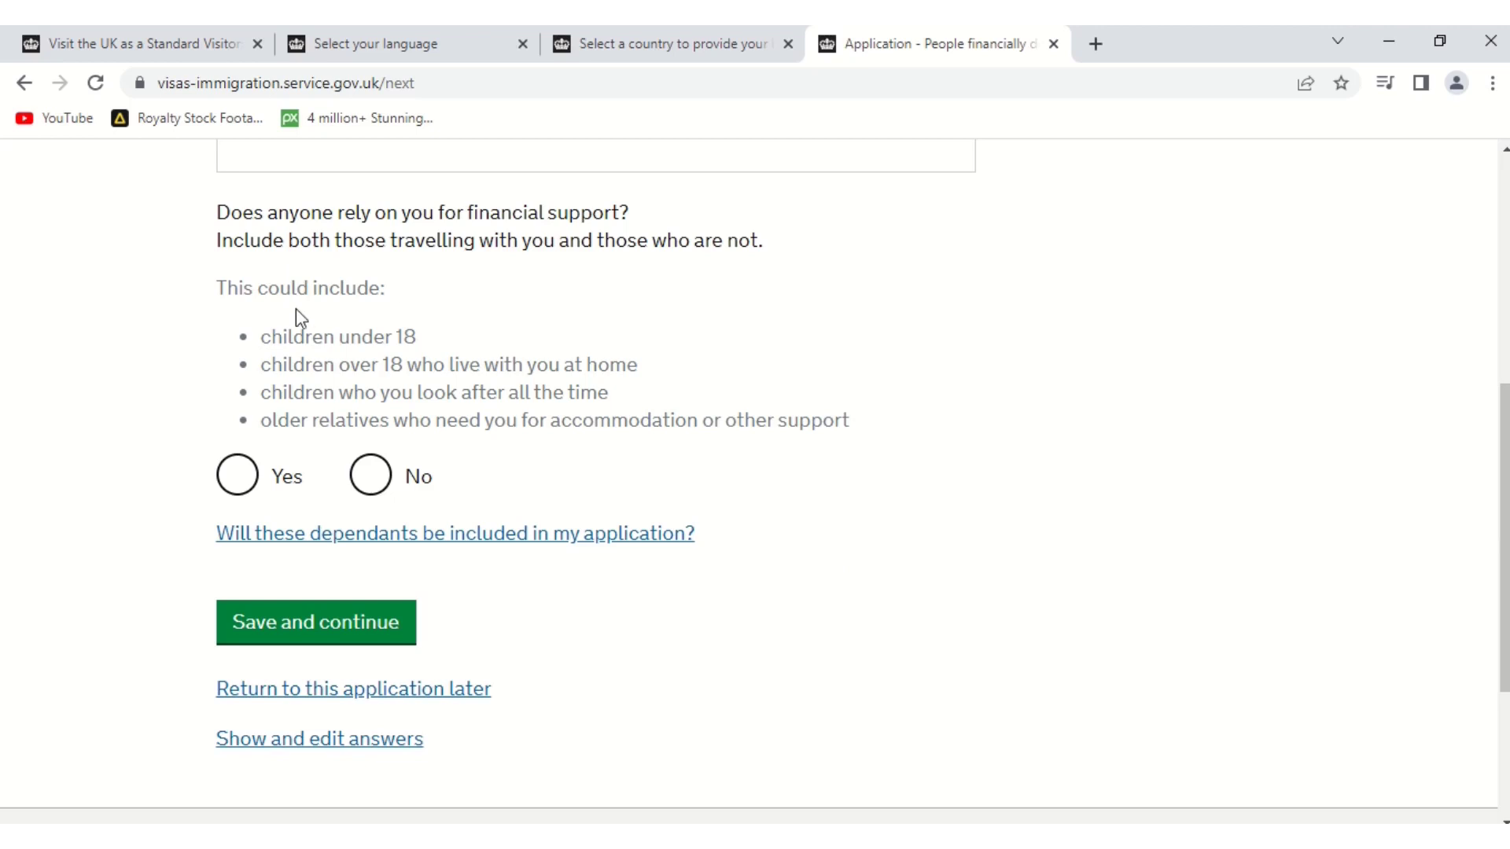
left_click(245, 493)
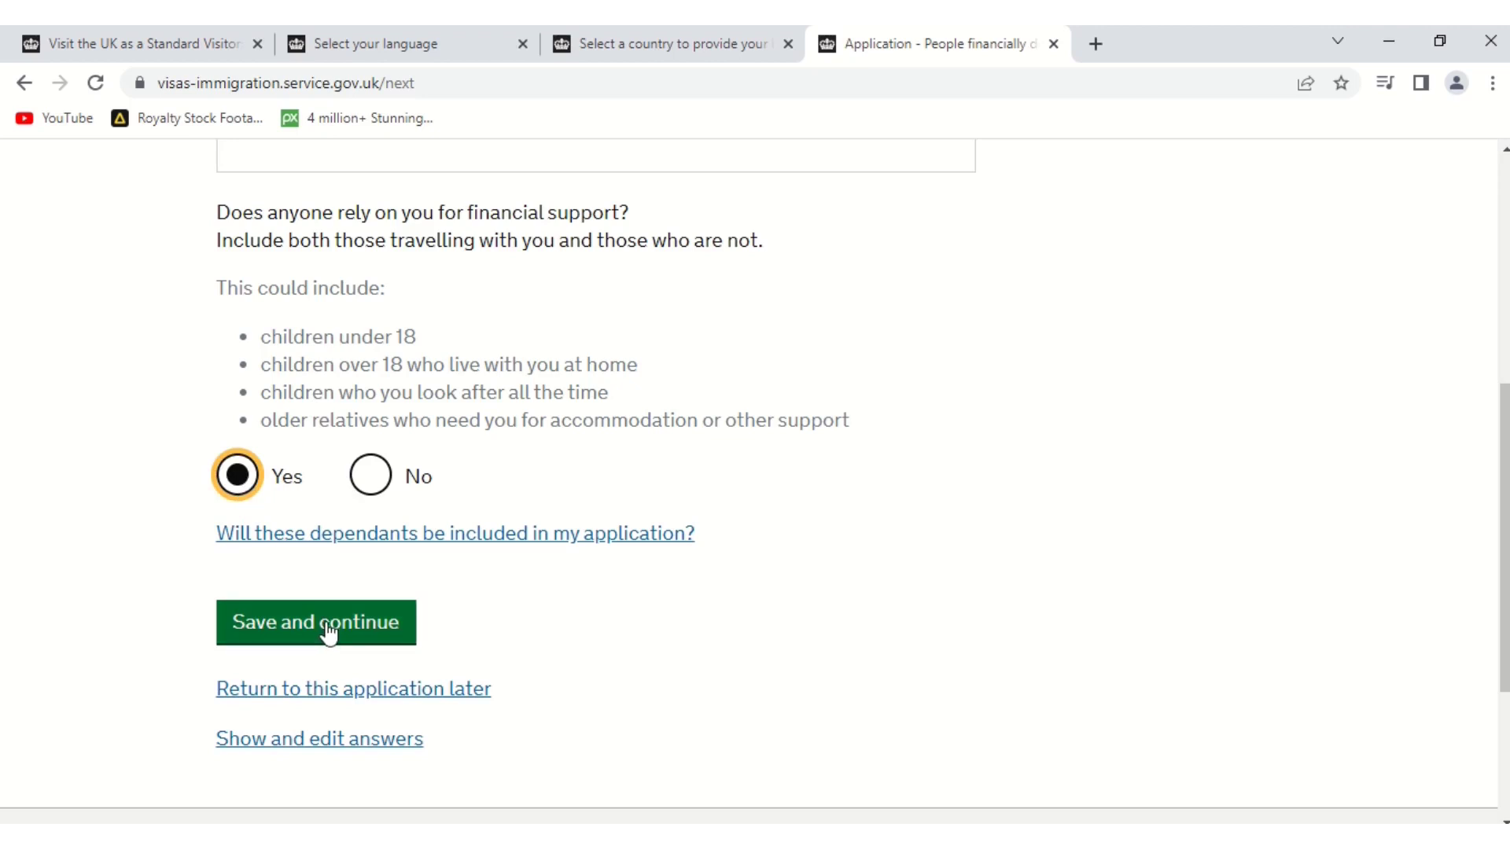
left_click(329, 631)
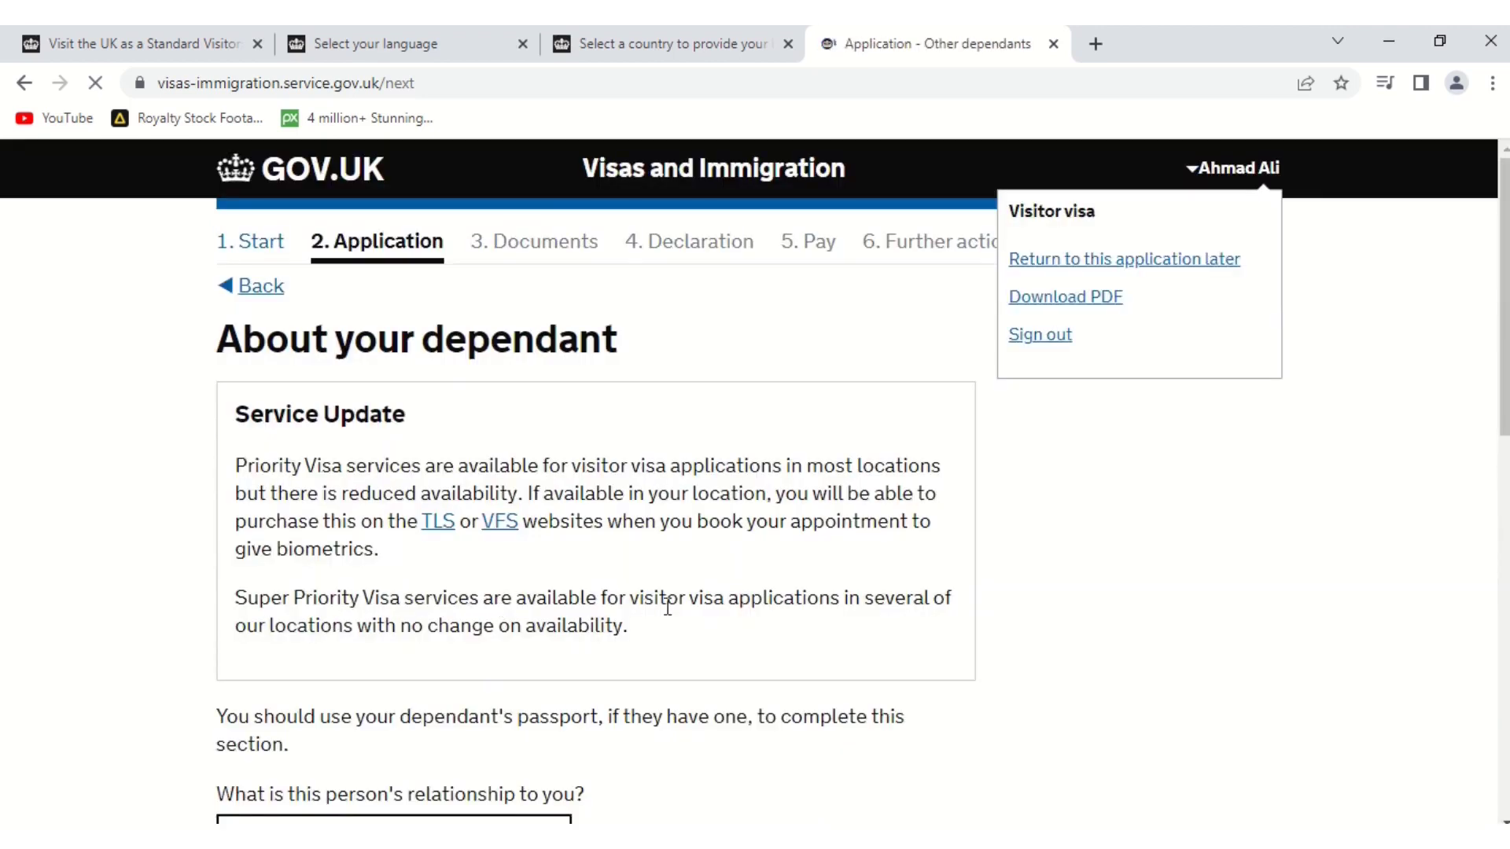
Go through the dependant's relationship, name, date of birth, living and travel questions, and save the page
left_click_drag(1506, 344, 1506, 507)
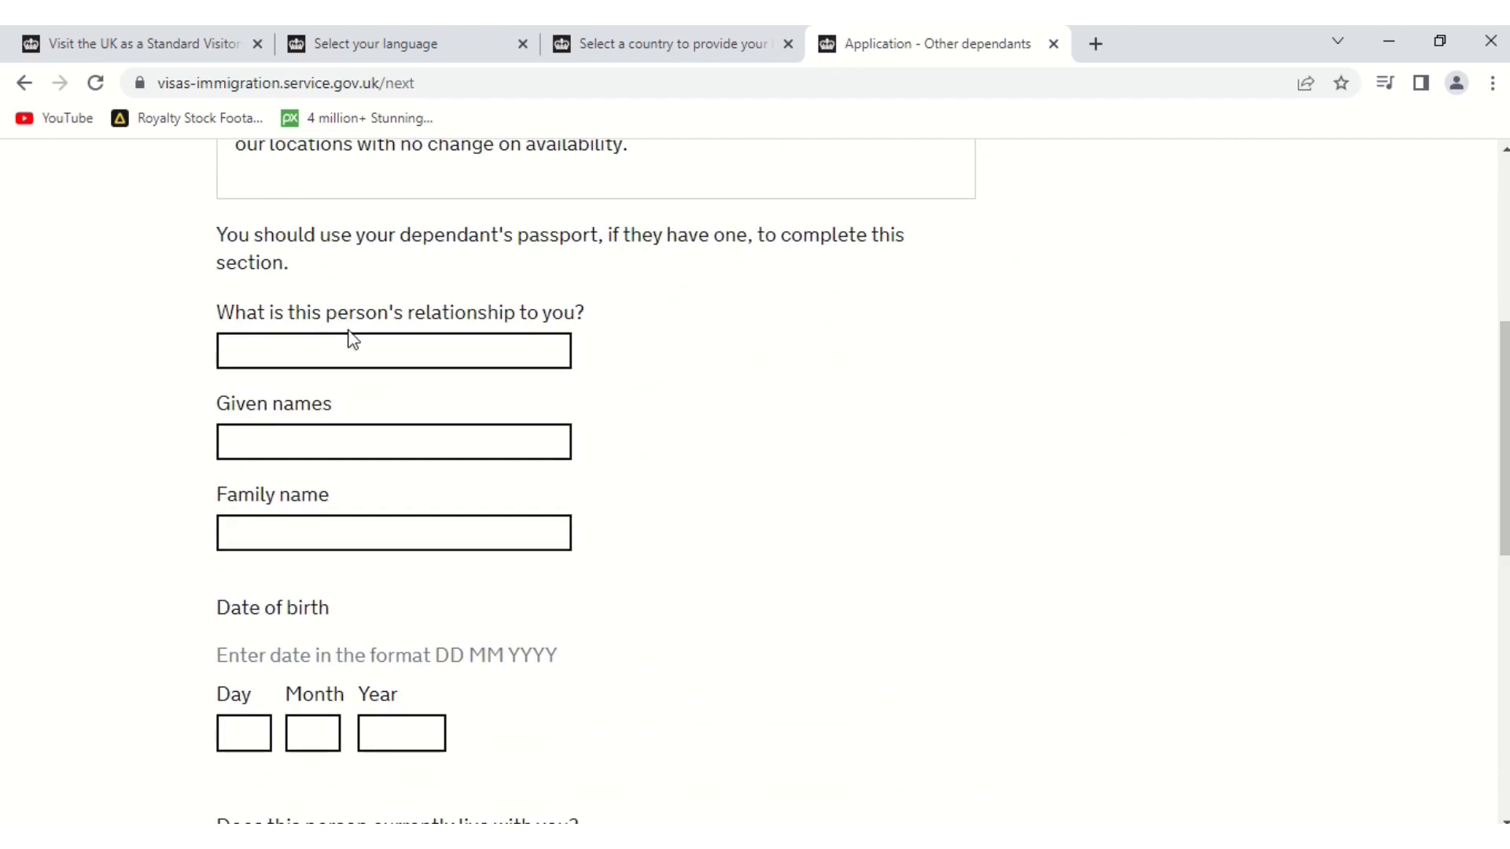
left_click(410, 348)
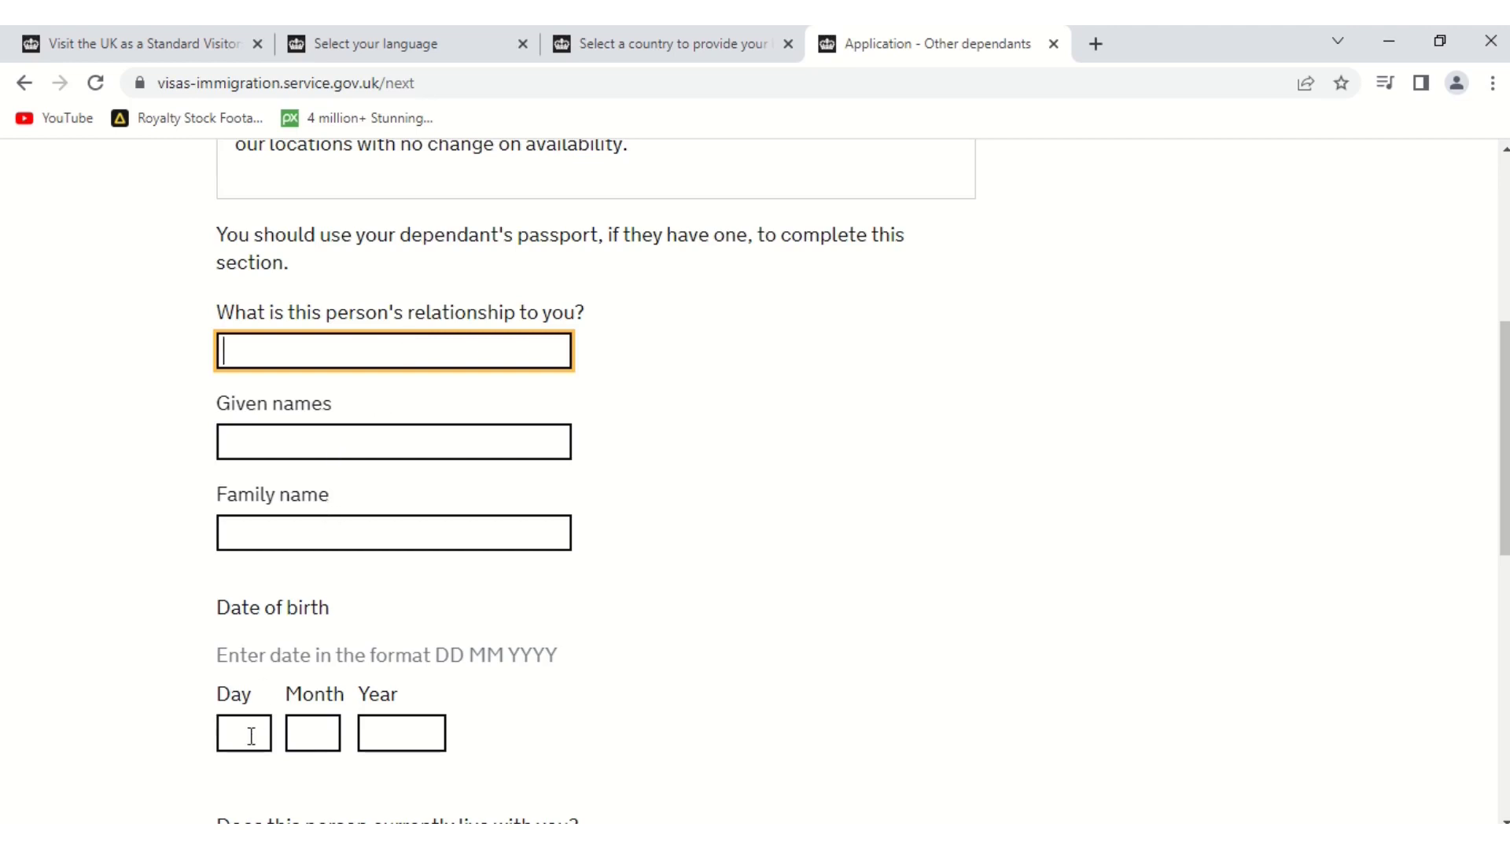
left_click_drag(1503, 529, 1504, 659)
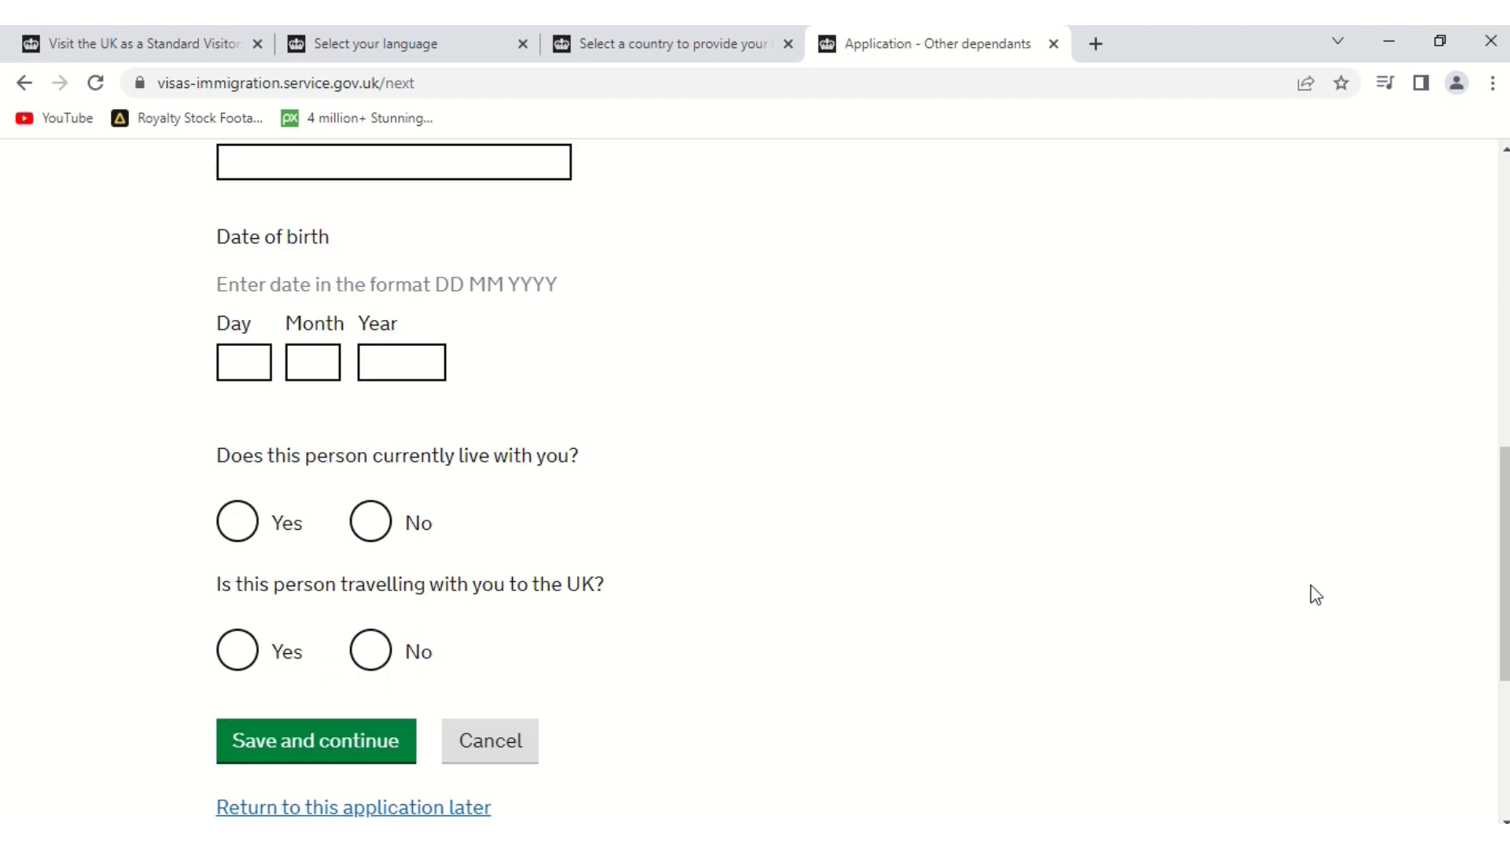
left_click(361, 732)
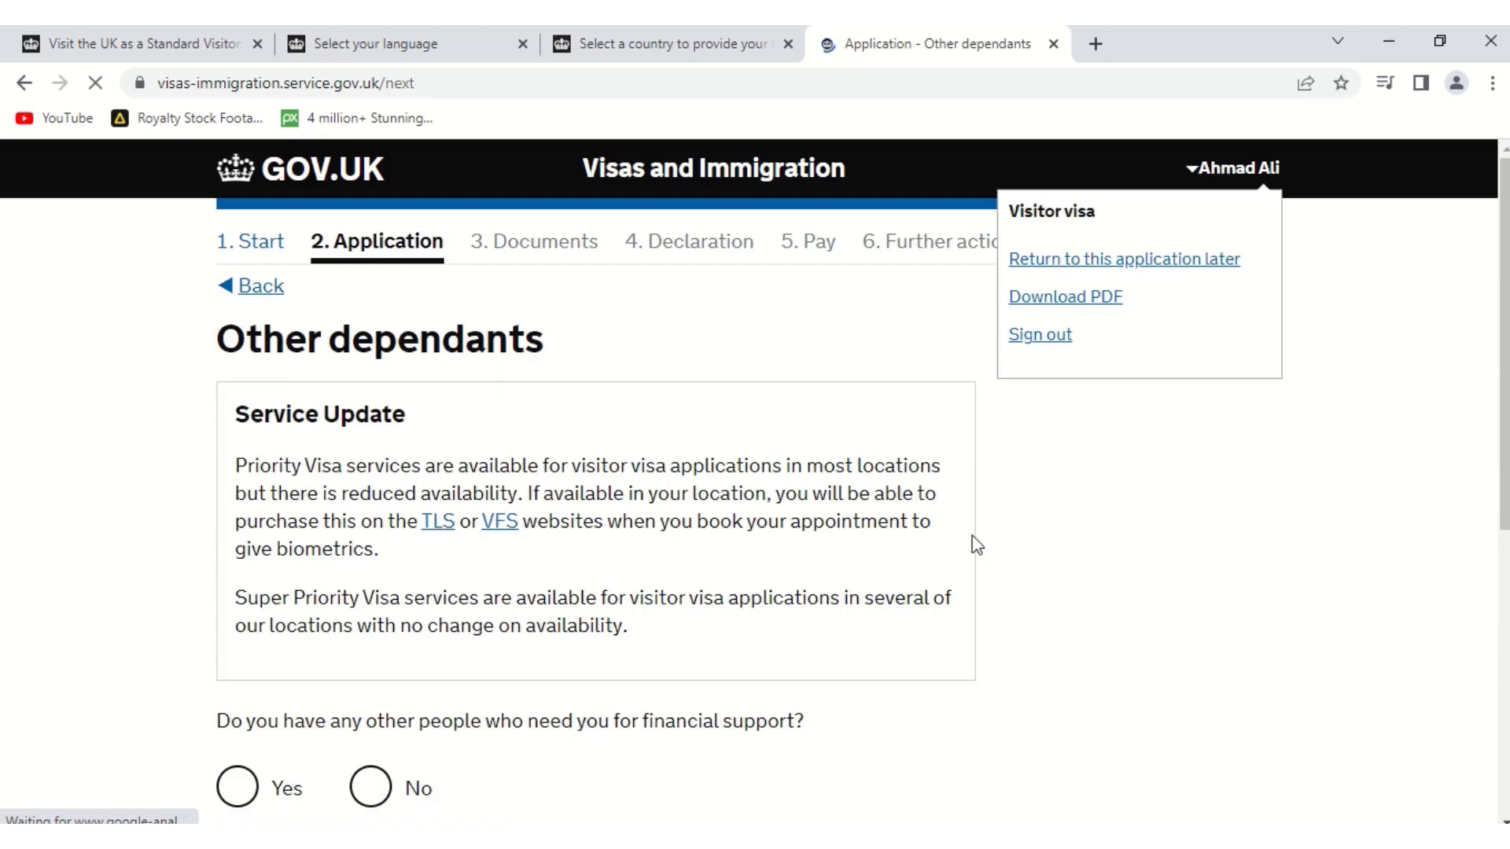
Answer No to having any other people who need financial support and save the other dependants page
scroll(1505, 393, "down", 1)
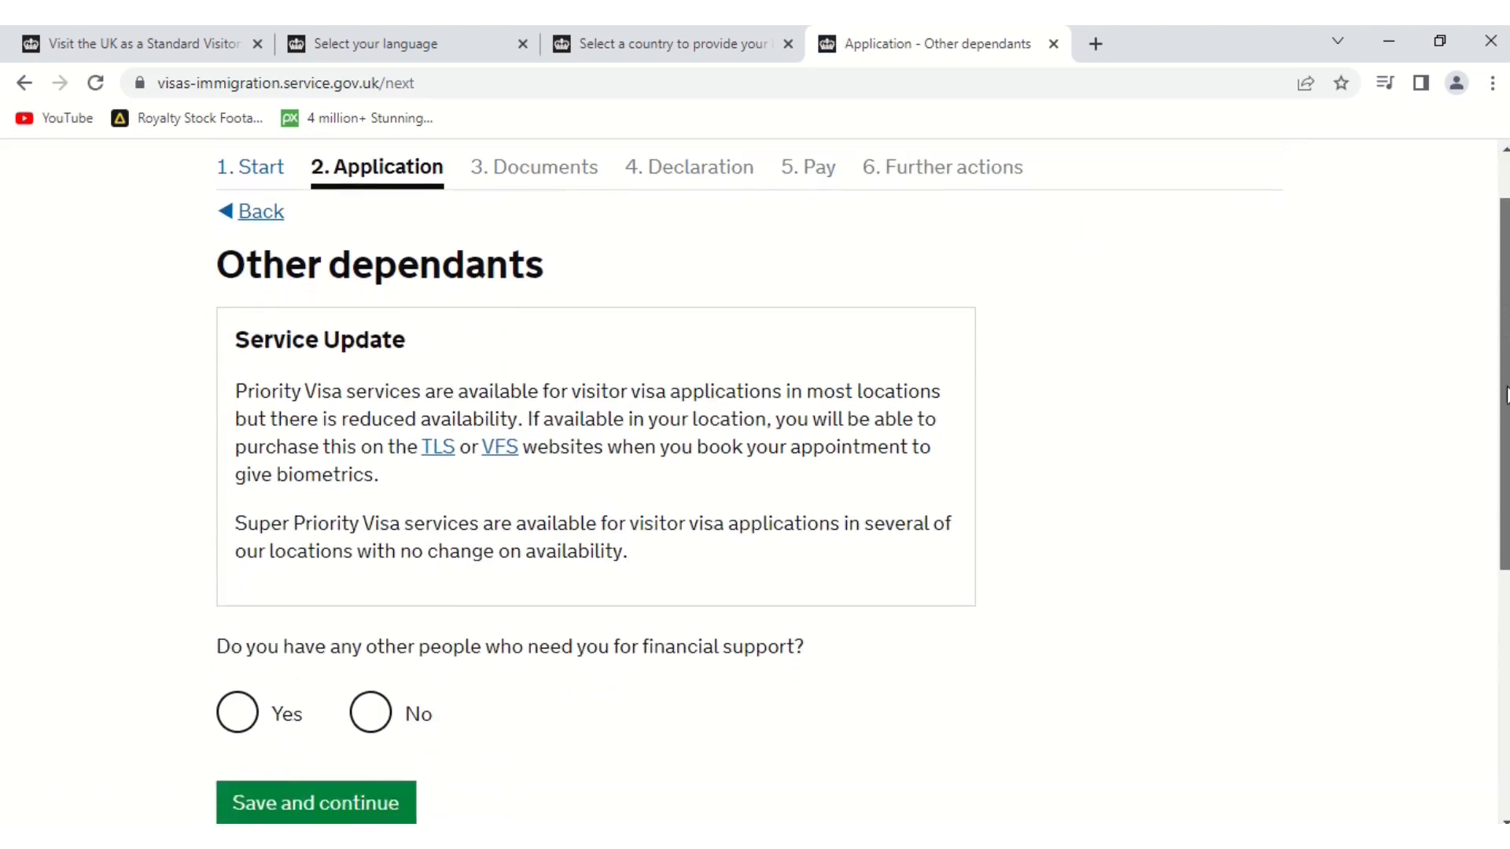
scroll(1505, 393, "down", 1)
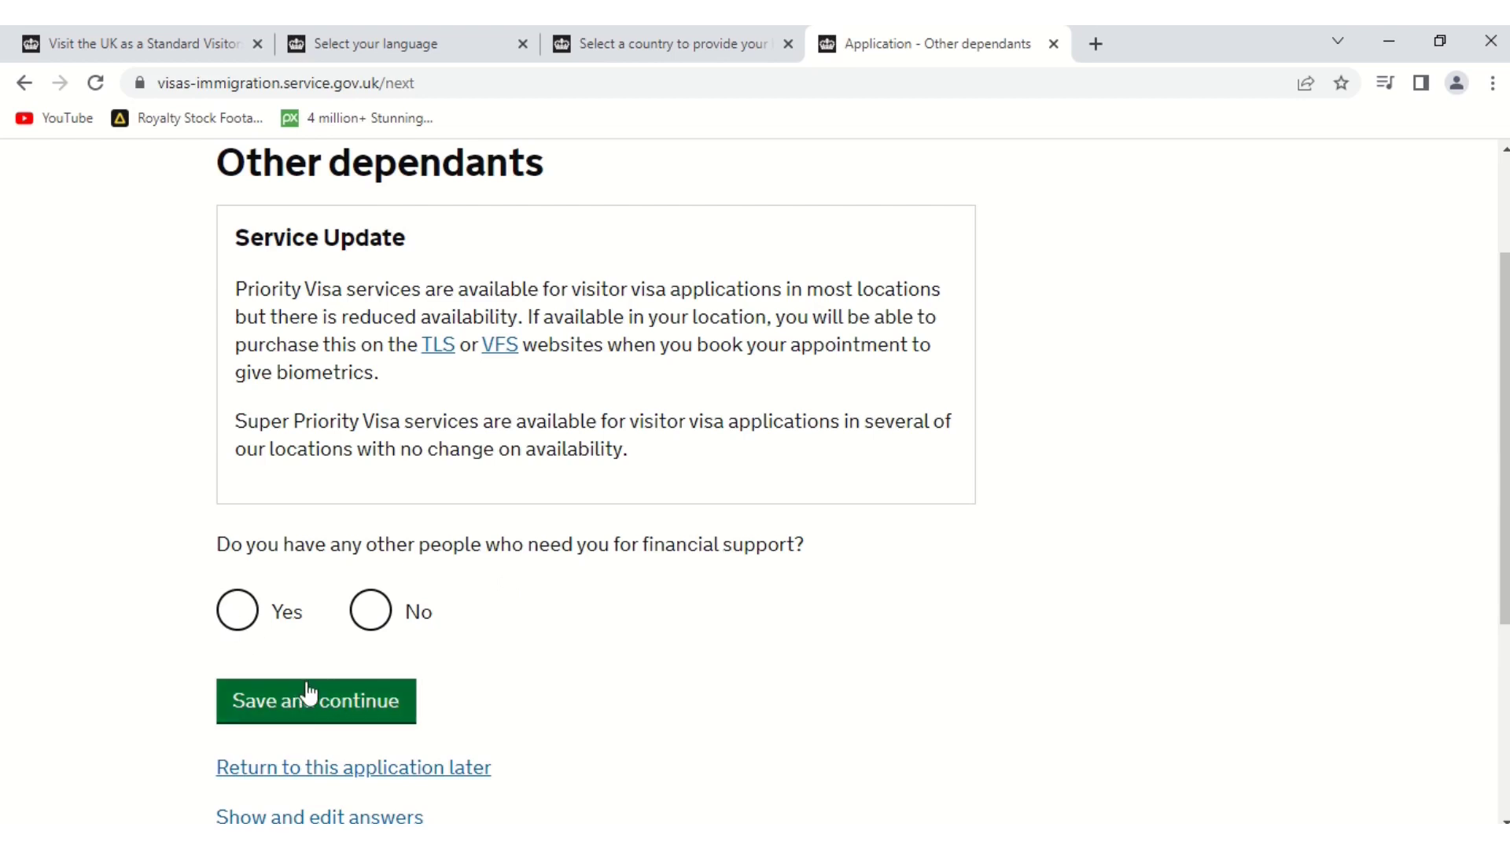
left_click(371, 621)
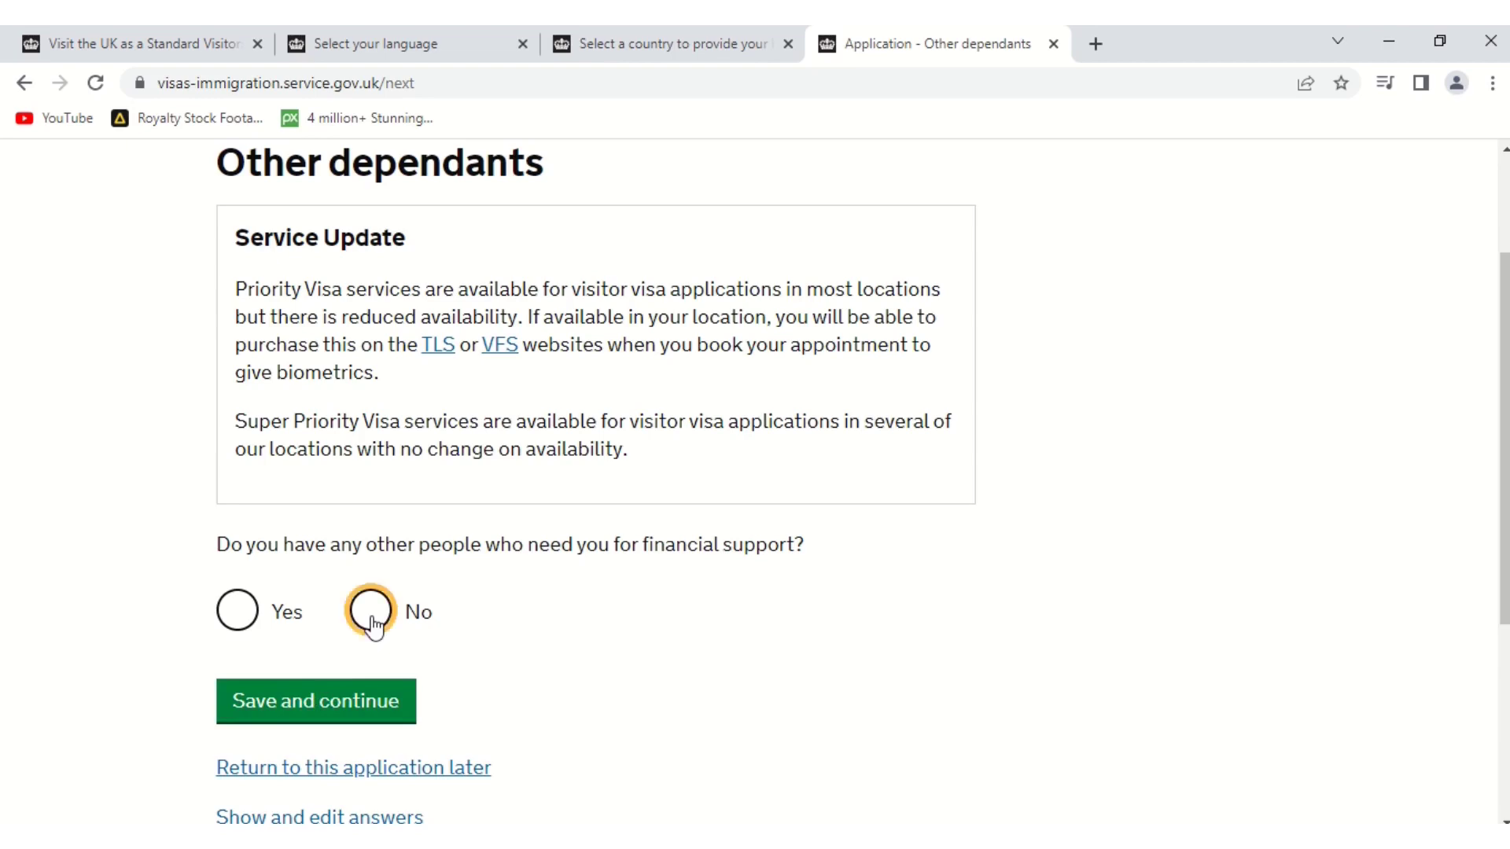
left_click(340, 707)
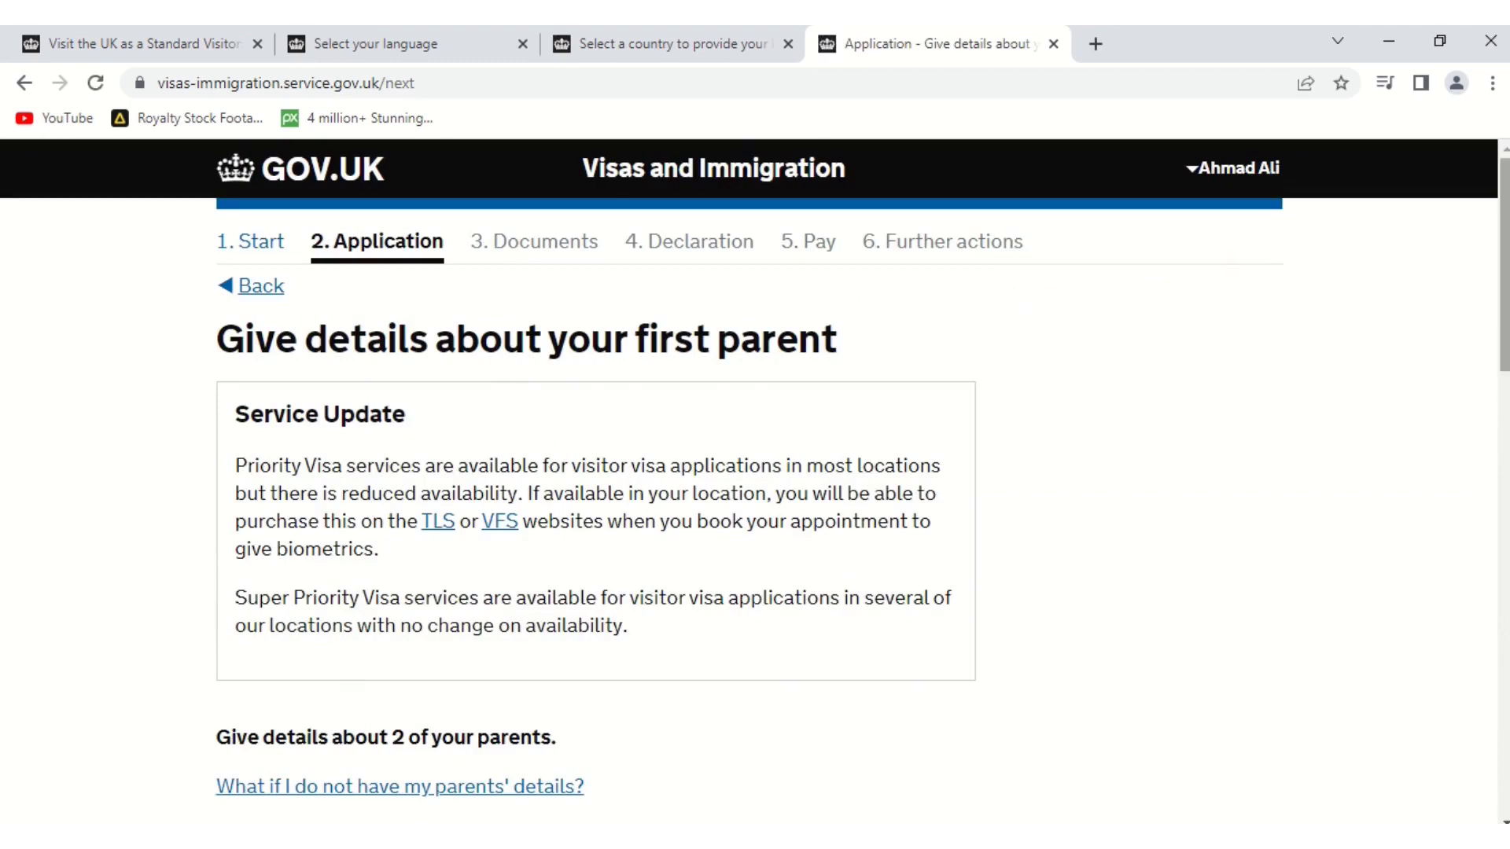
Set the first parent's relationship to Mother, go through the name, birth date and nationality questions, and save the page
scroll(1504, 299, "down", 5)
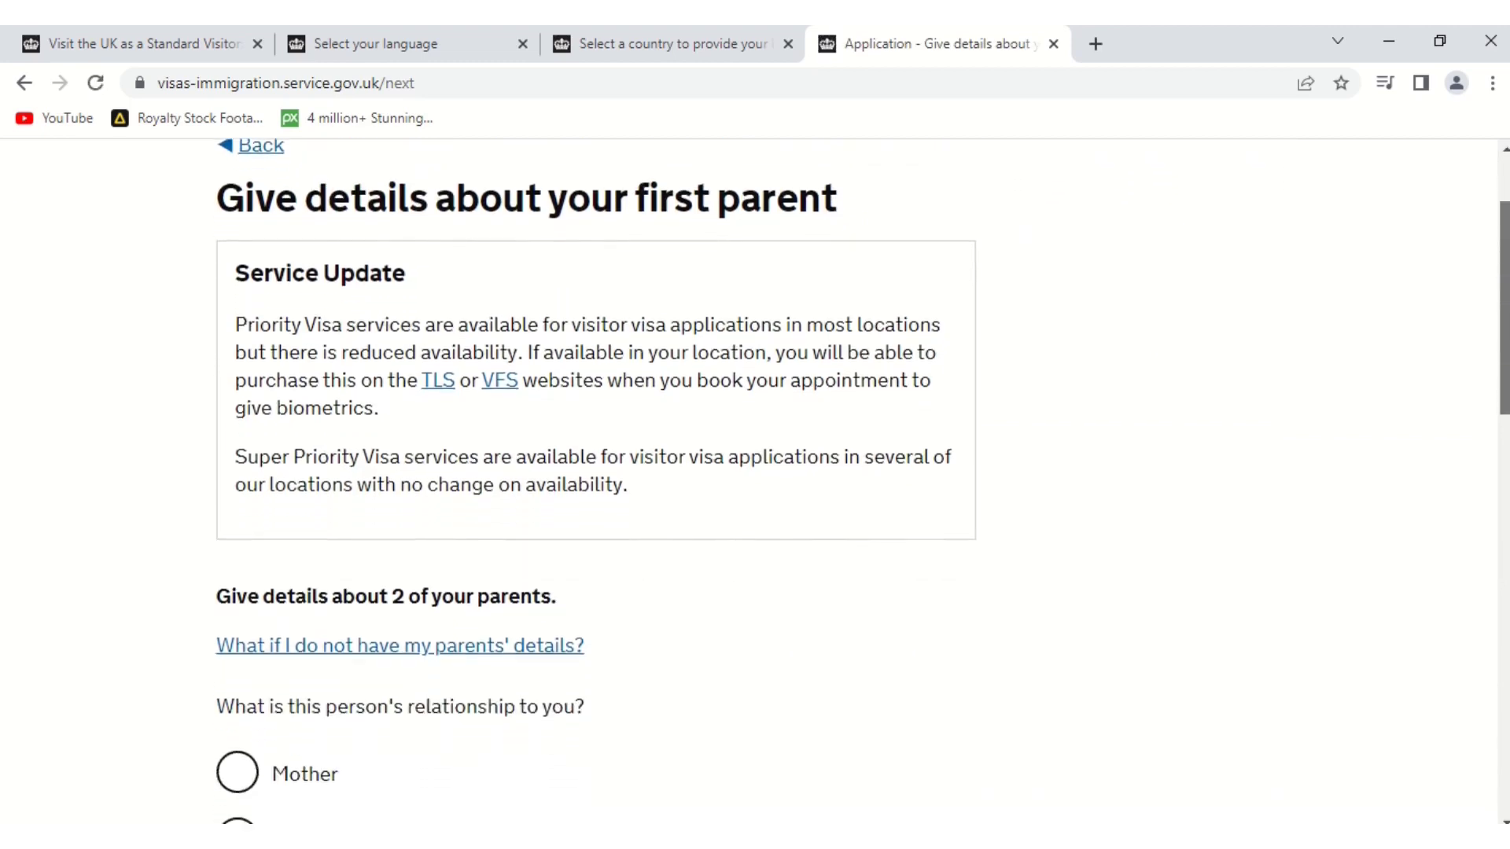
scroll(755, 487, "down", 2)
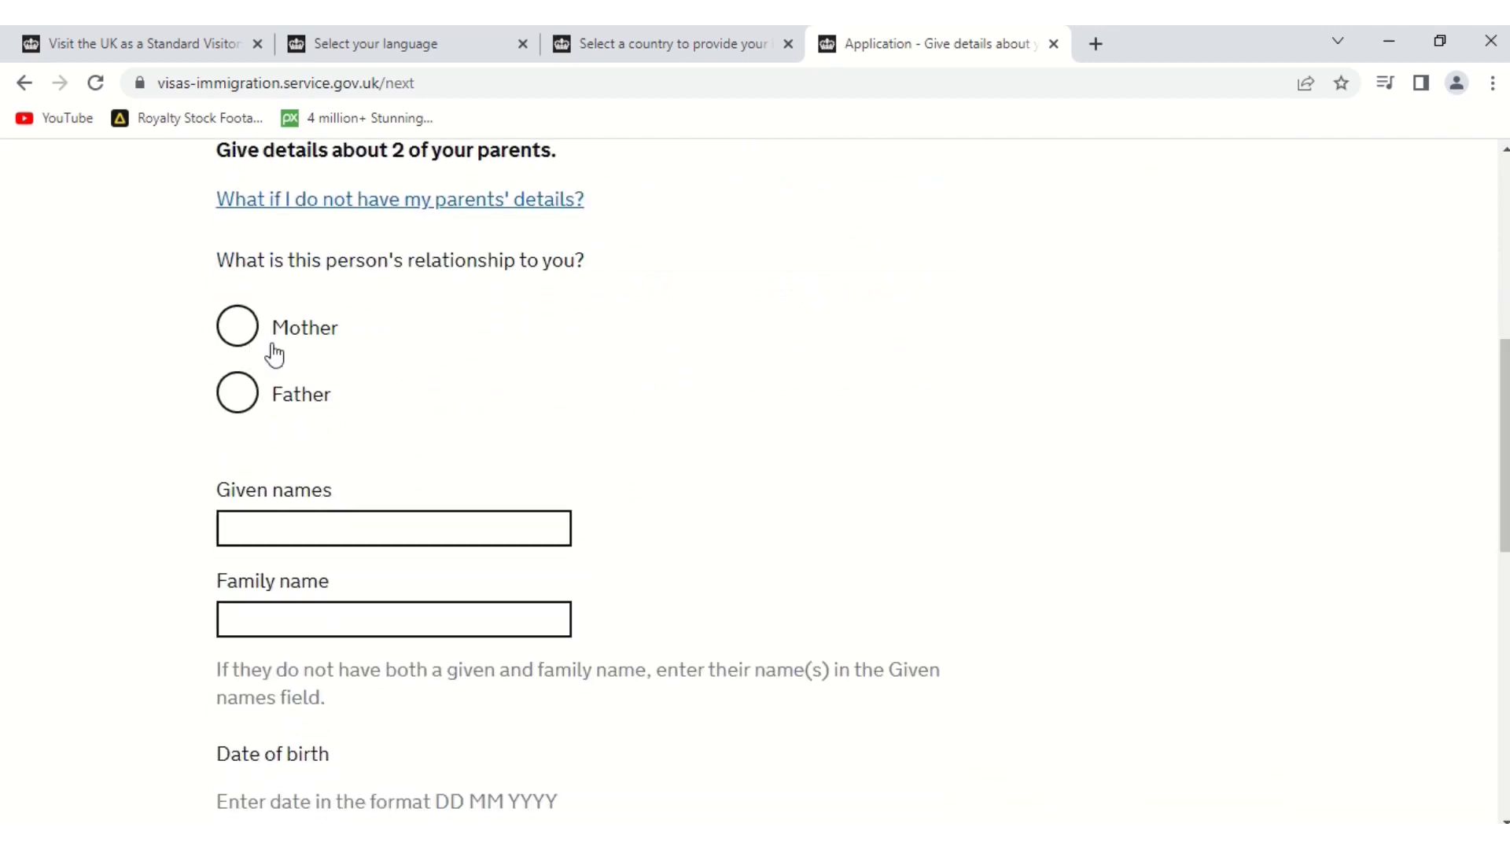
left_click(240, 334)
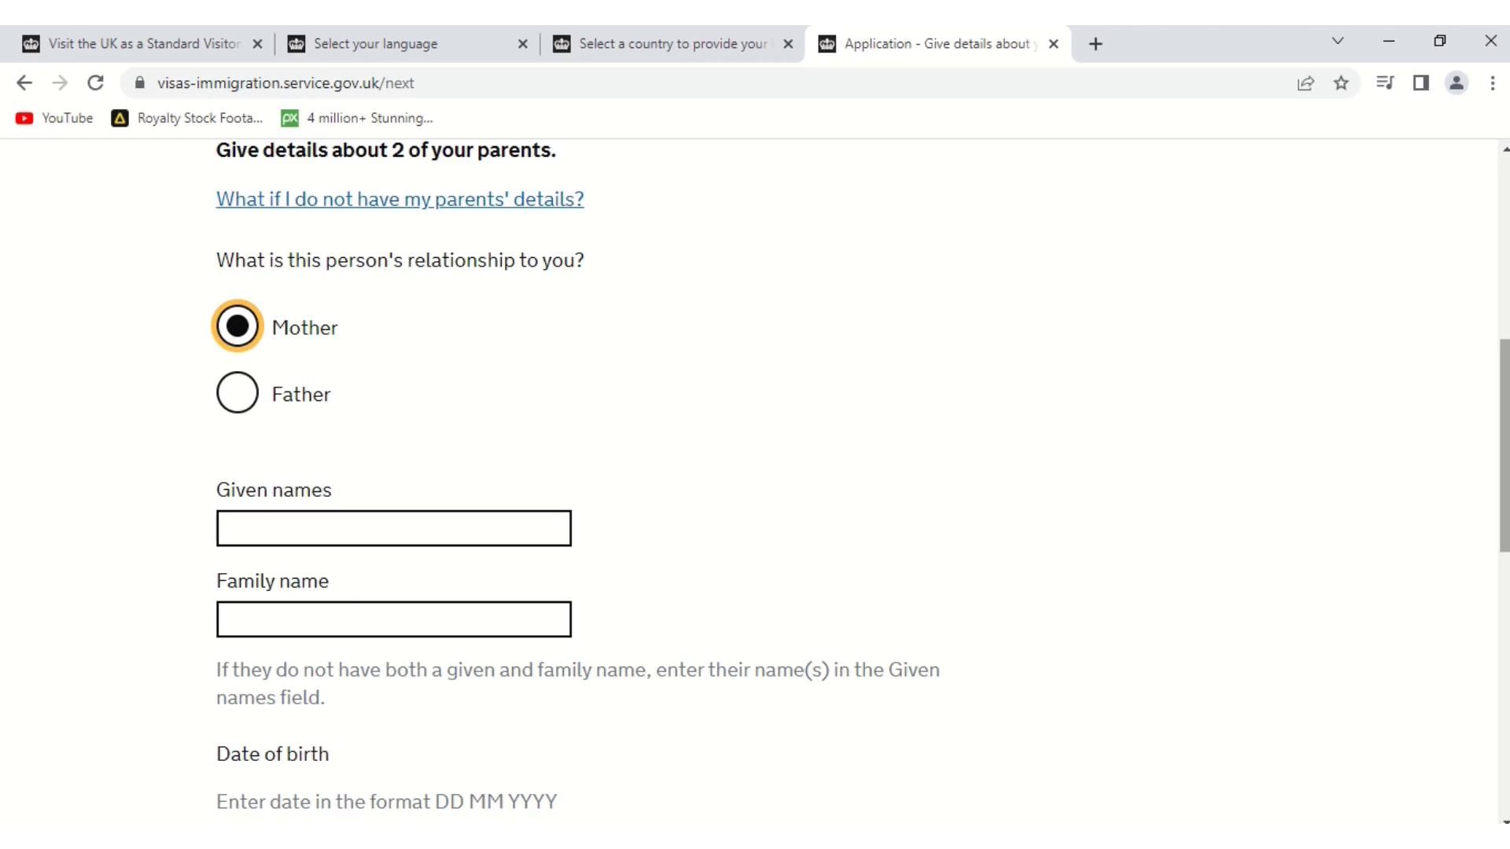
left_click_drag(1504, 441, 1504, 582)
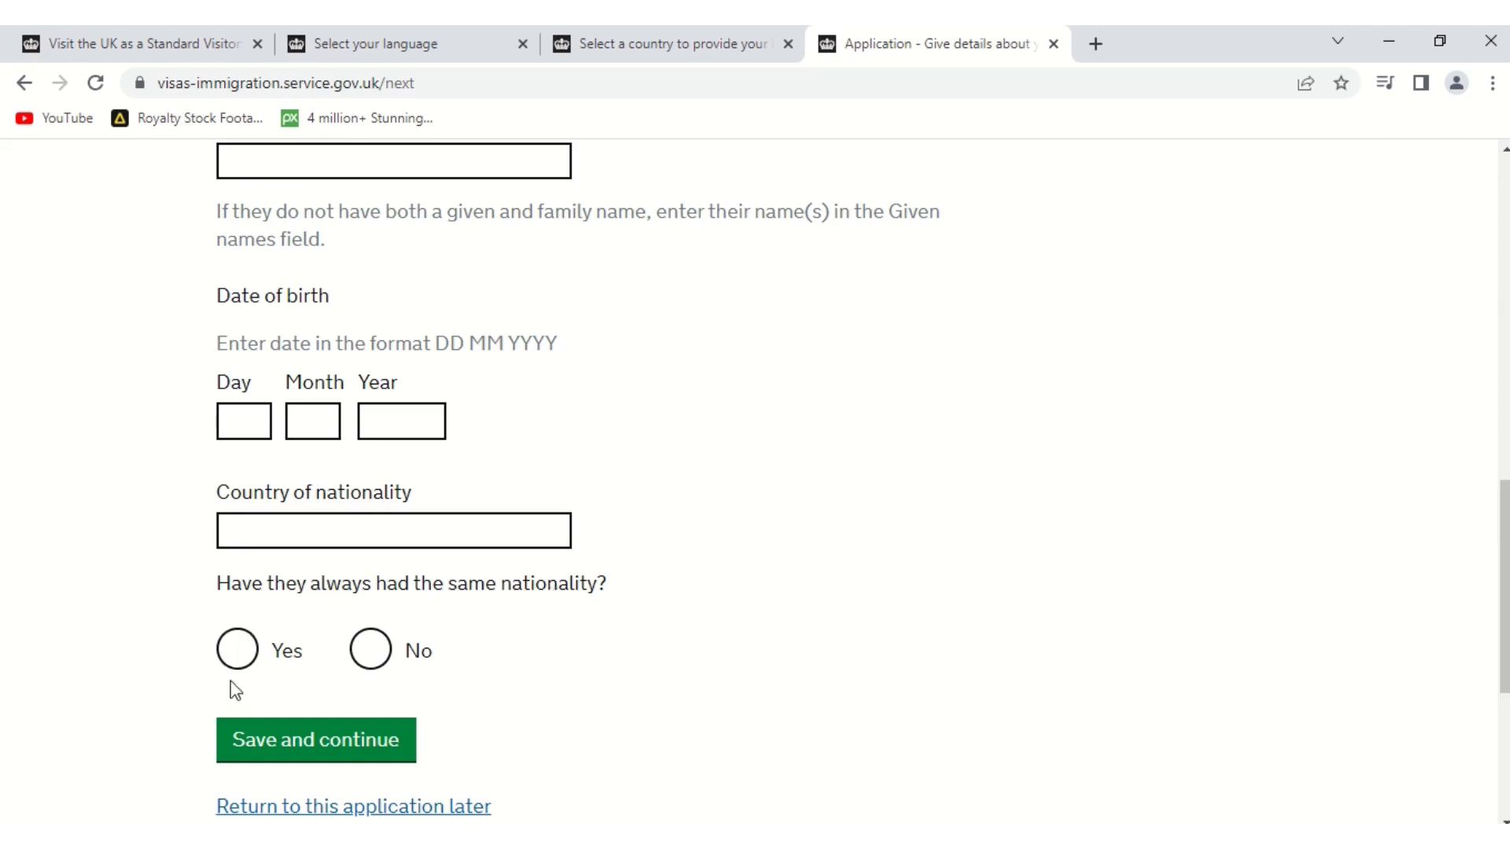
left_click(327, 760)
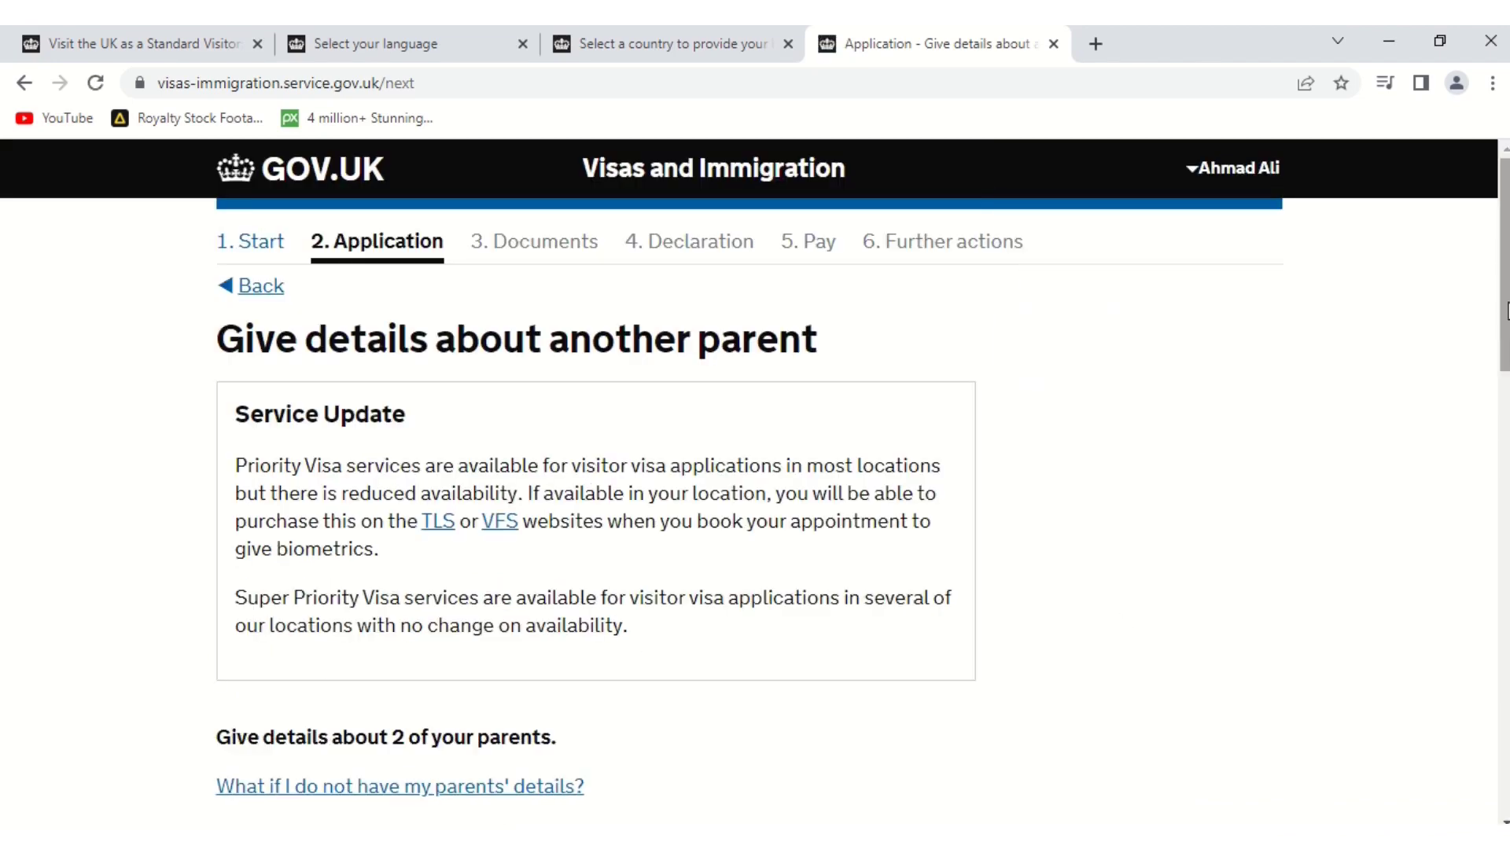
Set the other parent's relationship to Father, go through the remaining personal questions, and save the page
scroll(1502, 346, "down", 3)
scroll(569, 414, "down", 3)
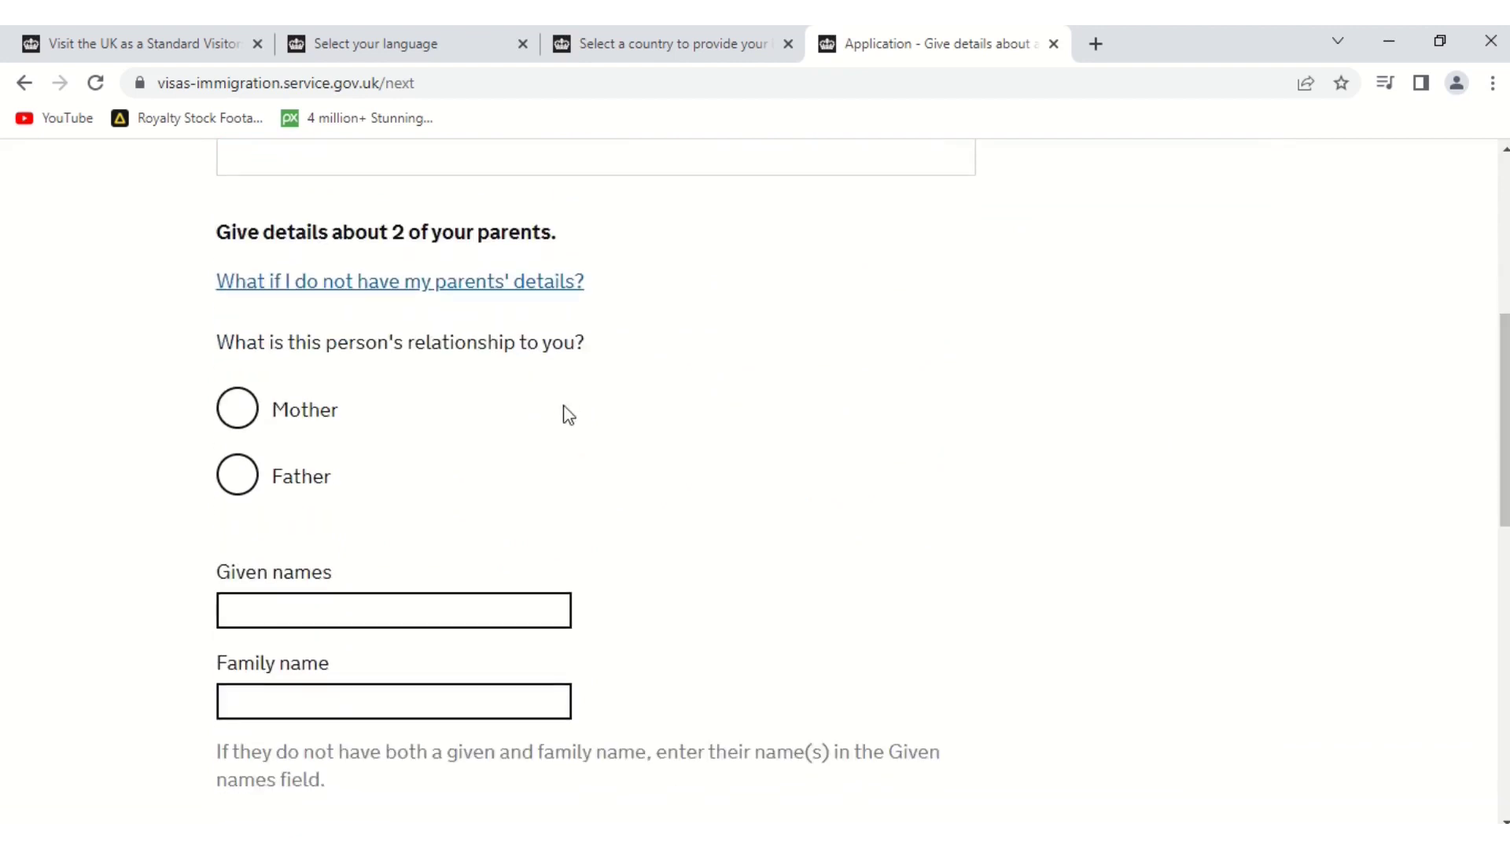
left_click(251, 481)
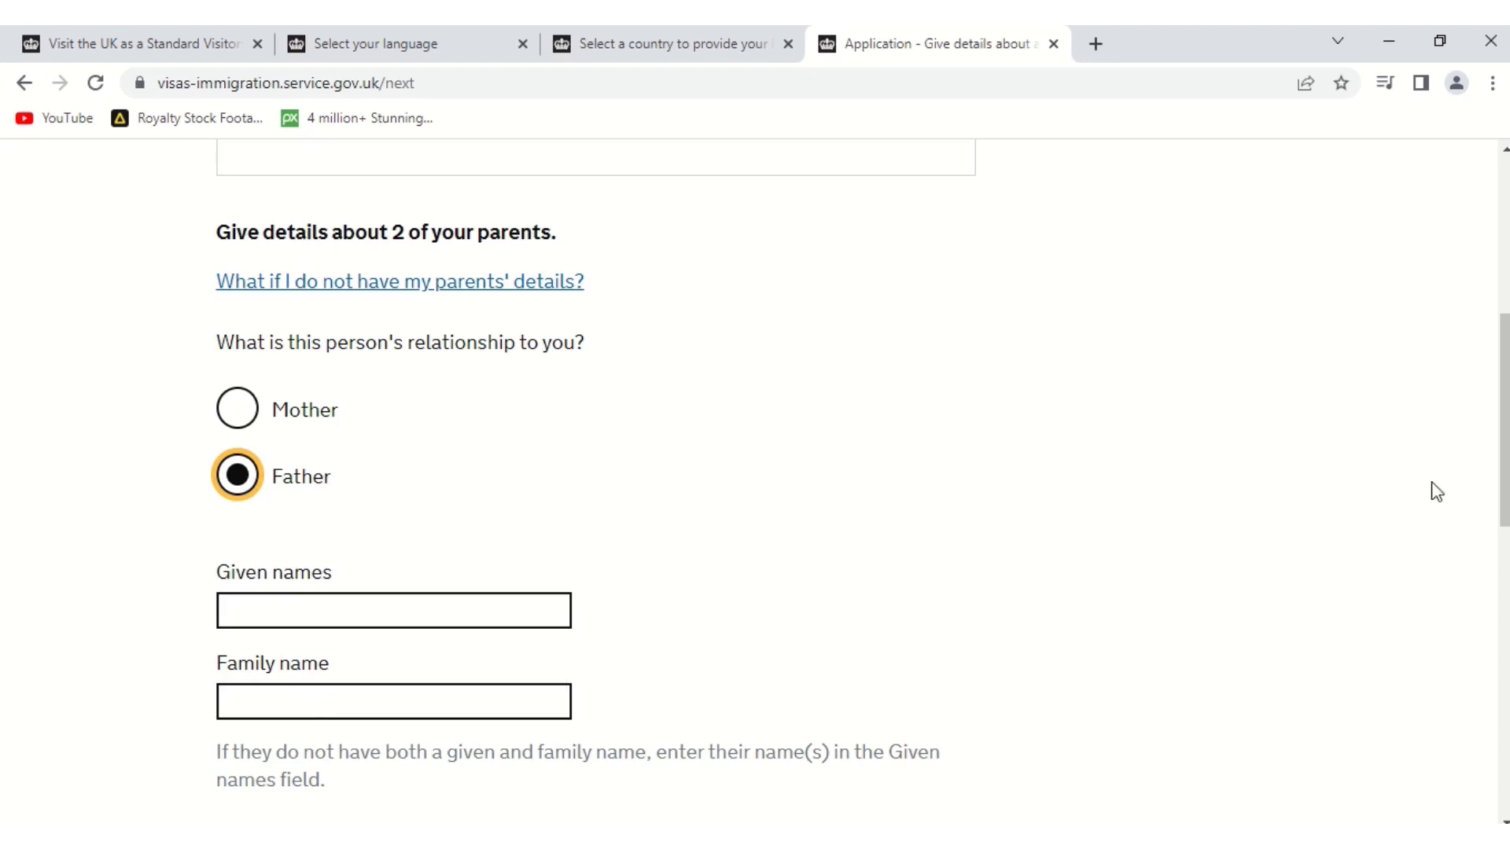
left_click_drag(1503, 468, 1503, 666)
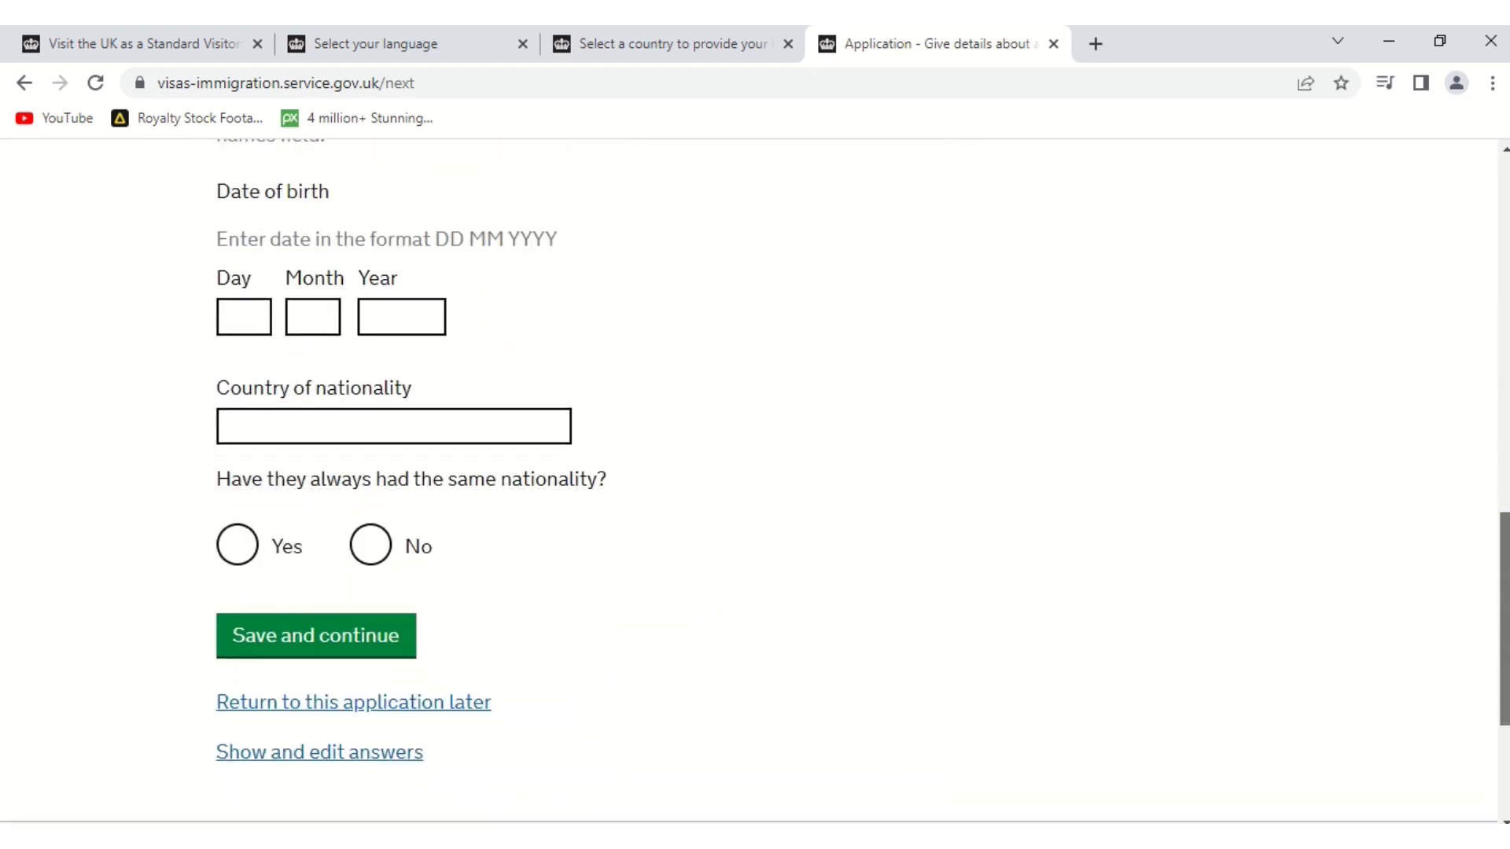
left_click(365, 647)
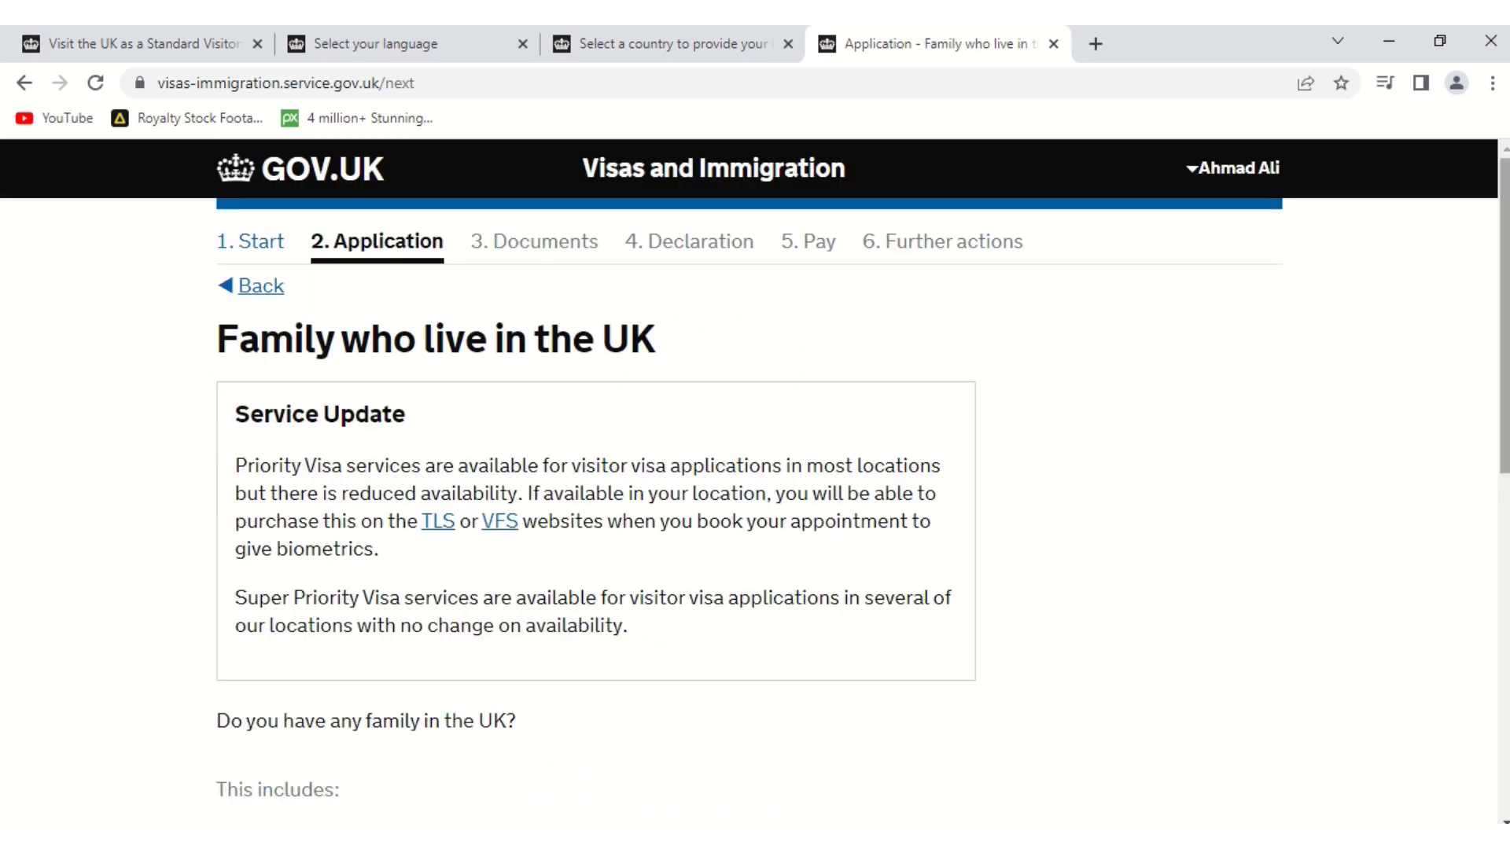
Answer No to having any family in the UK and save the answer
left_click_drag(1504, 291, 1504, 487)
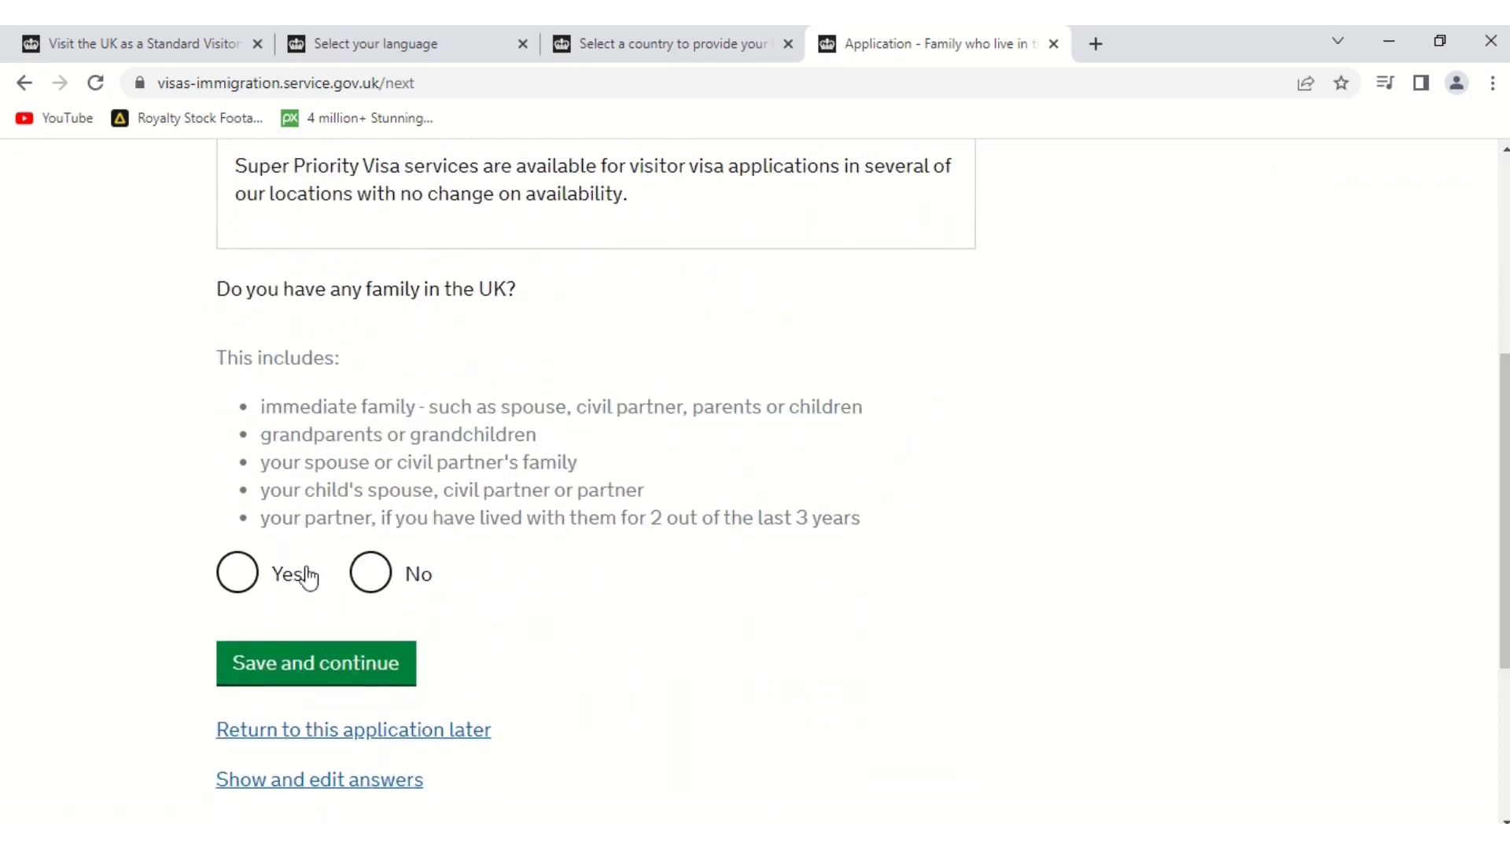
left_click(371, 573)
left_click(361, 663)
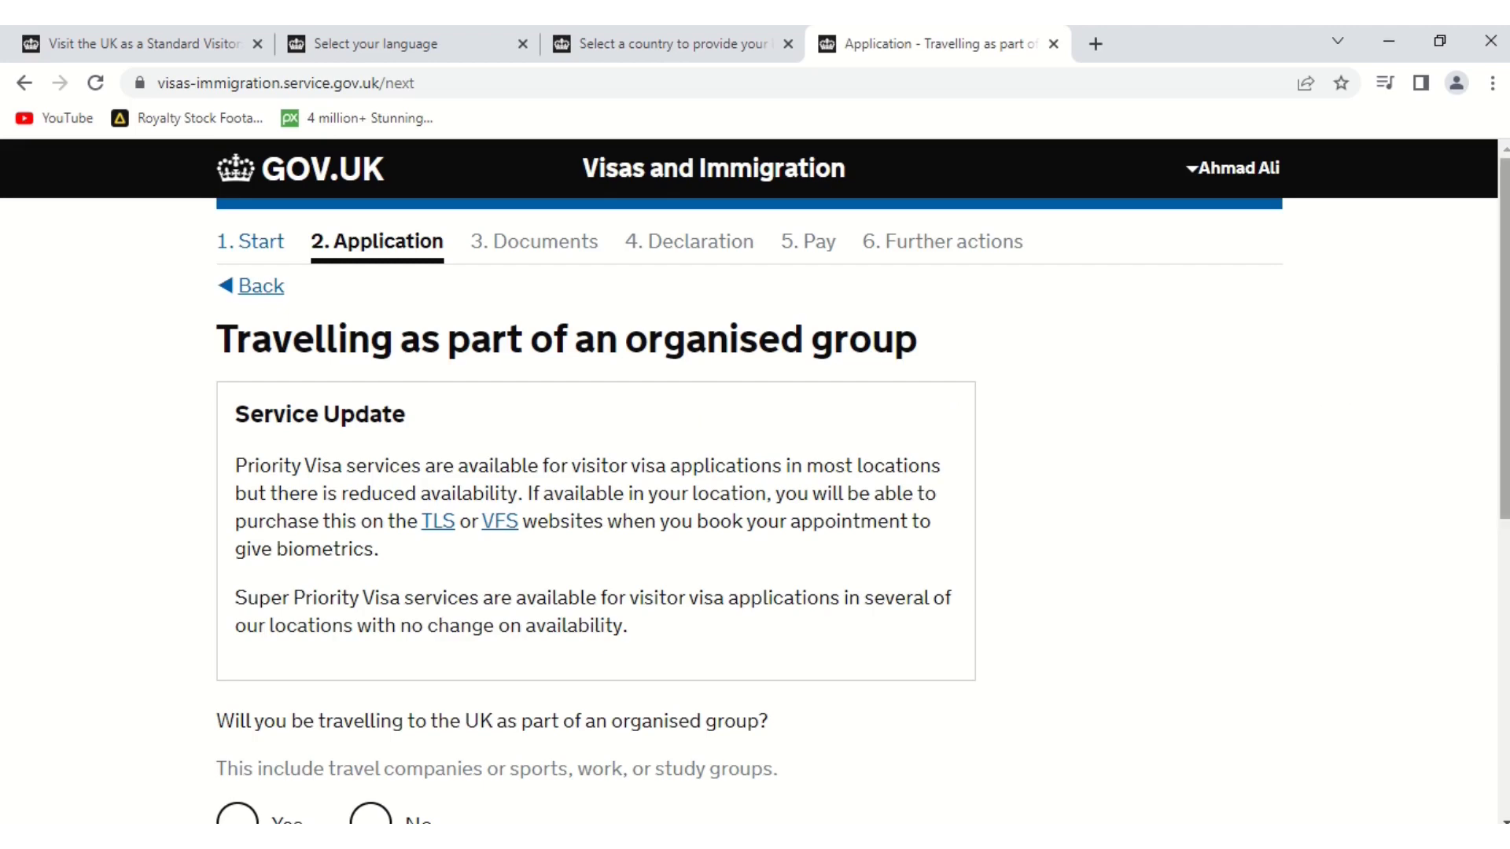
Answer No to travelling in an organised group and No to travelling with someone other than a partner, spouse or dependant, saving each page
scroll(1504, 472, "down", 4)
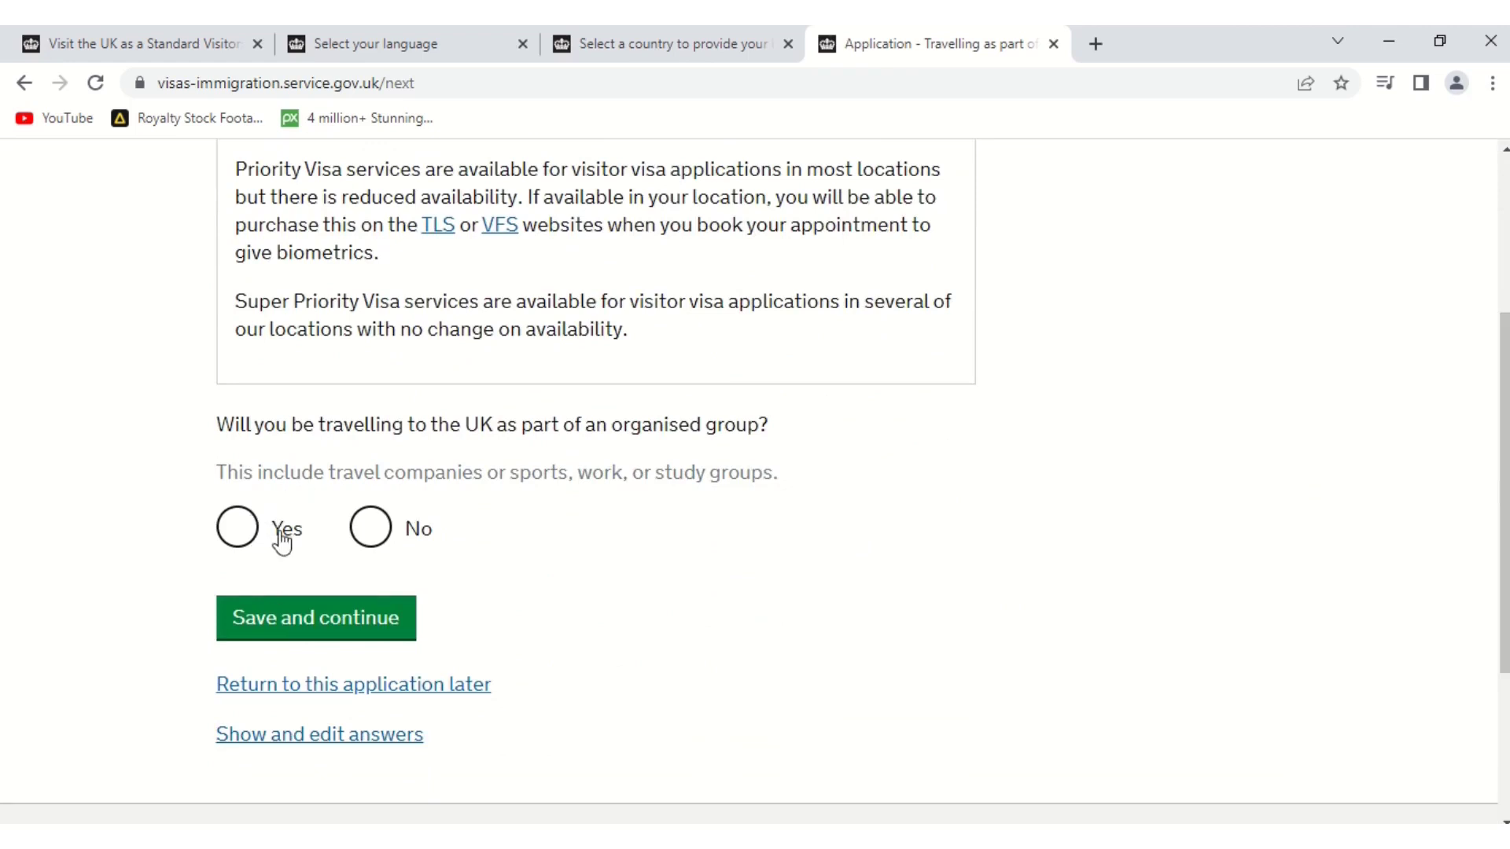
left_click(370, 527)
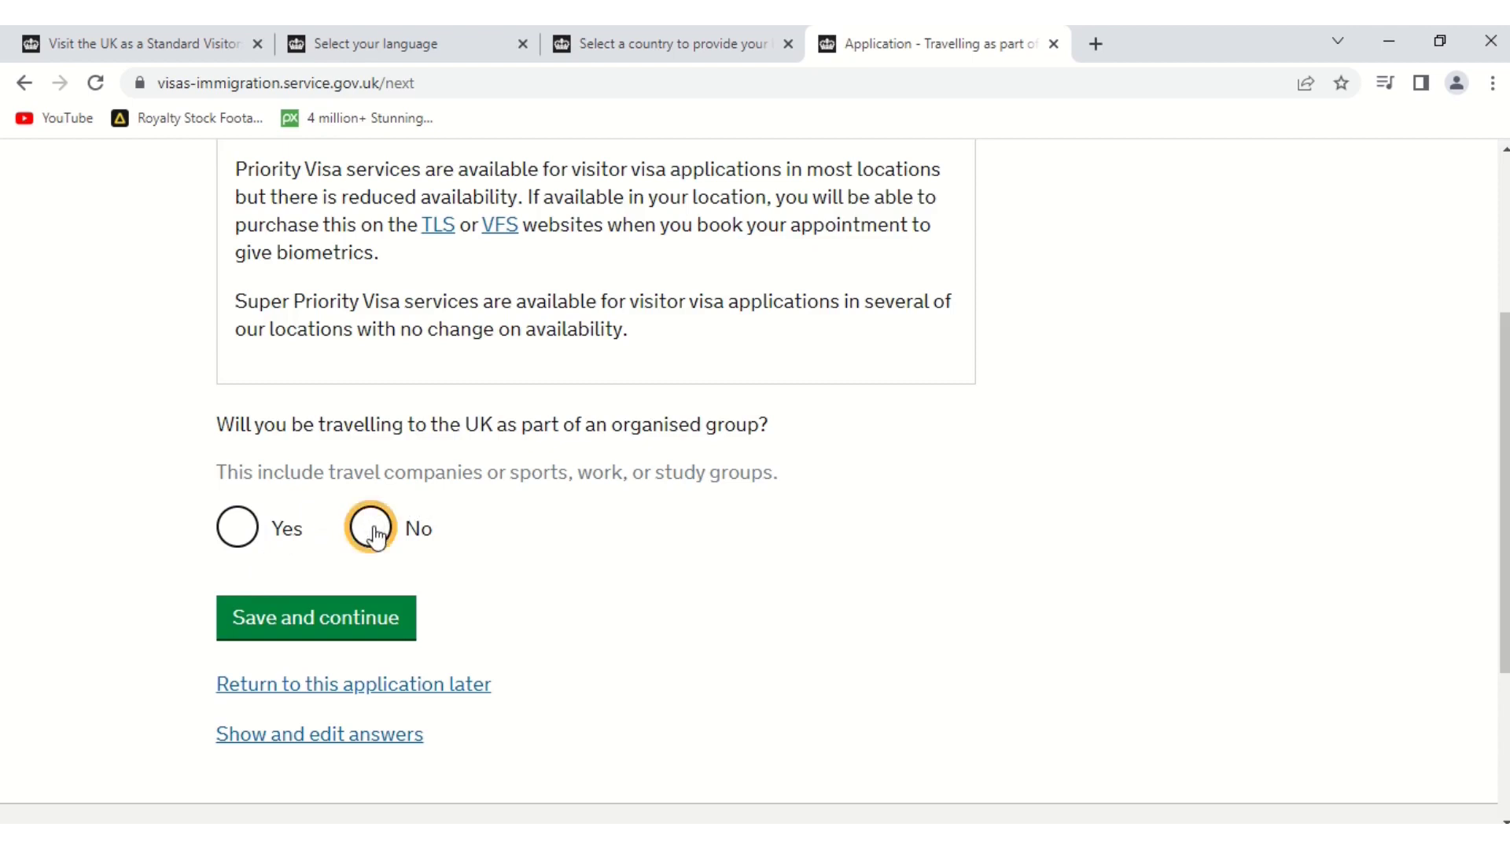
left_click(341, 622)
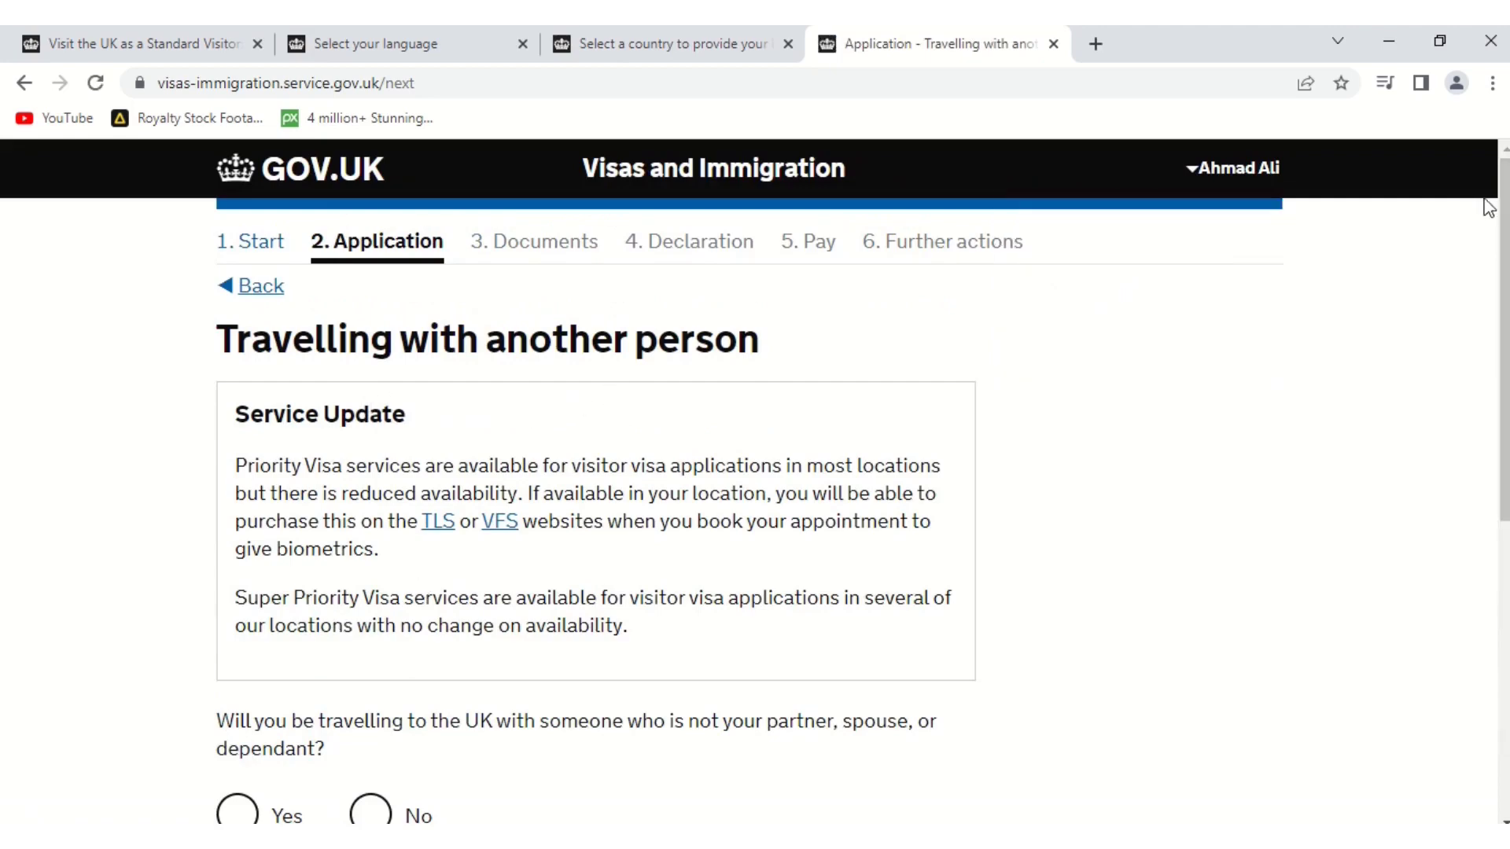
left_click_drag(1502, 210, 1505, 315)
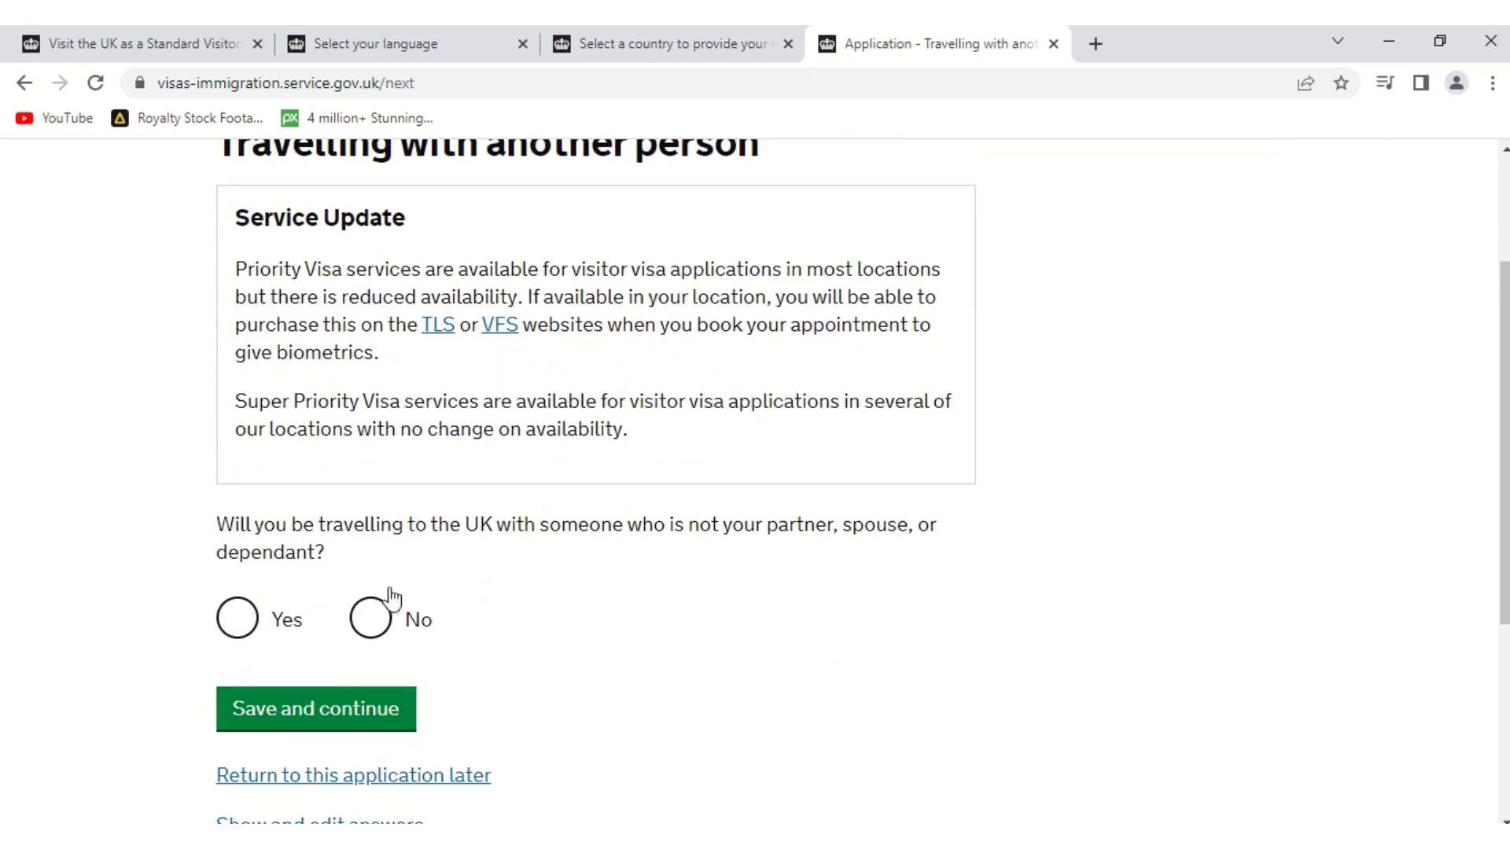
left_click(370, 623)
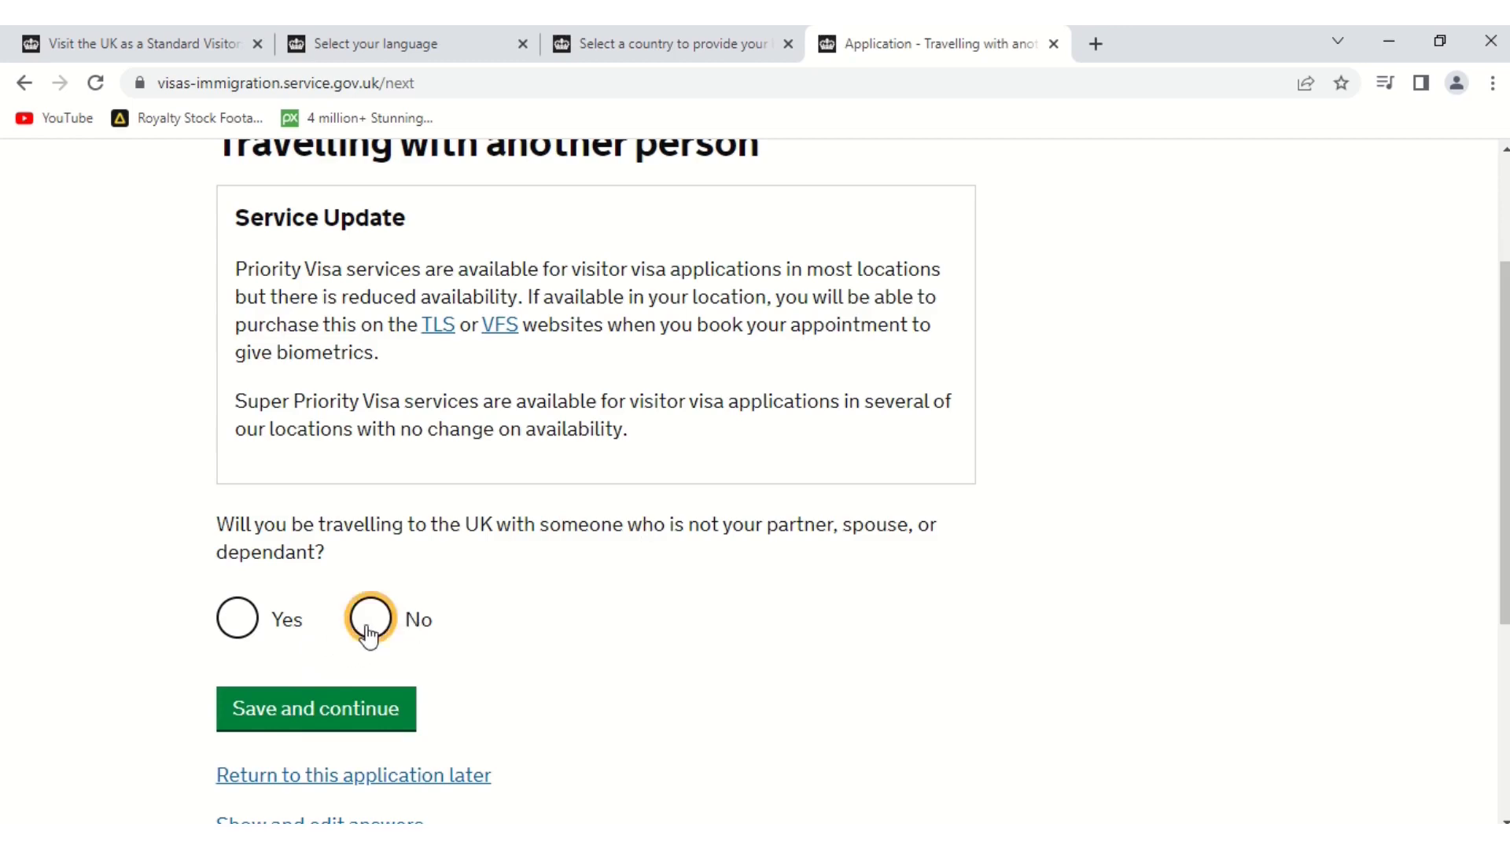
left_click(336, 712)
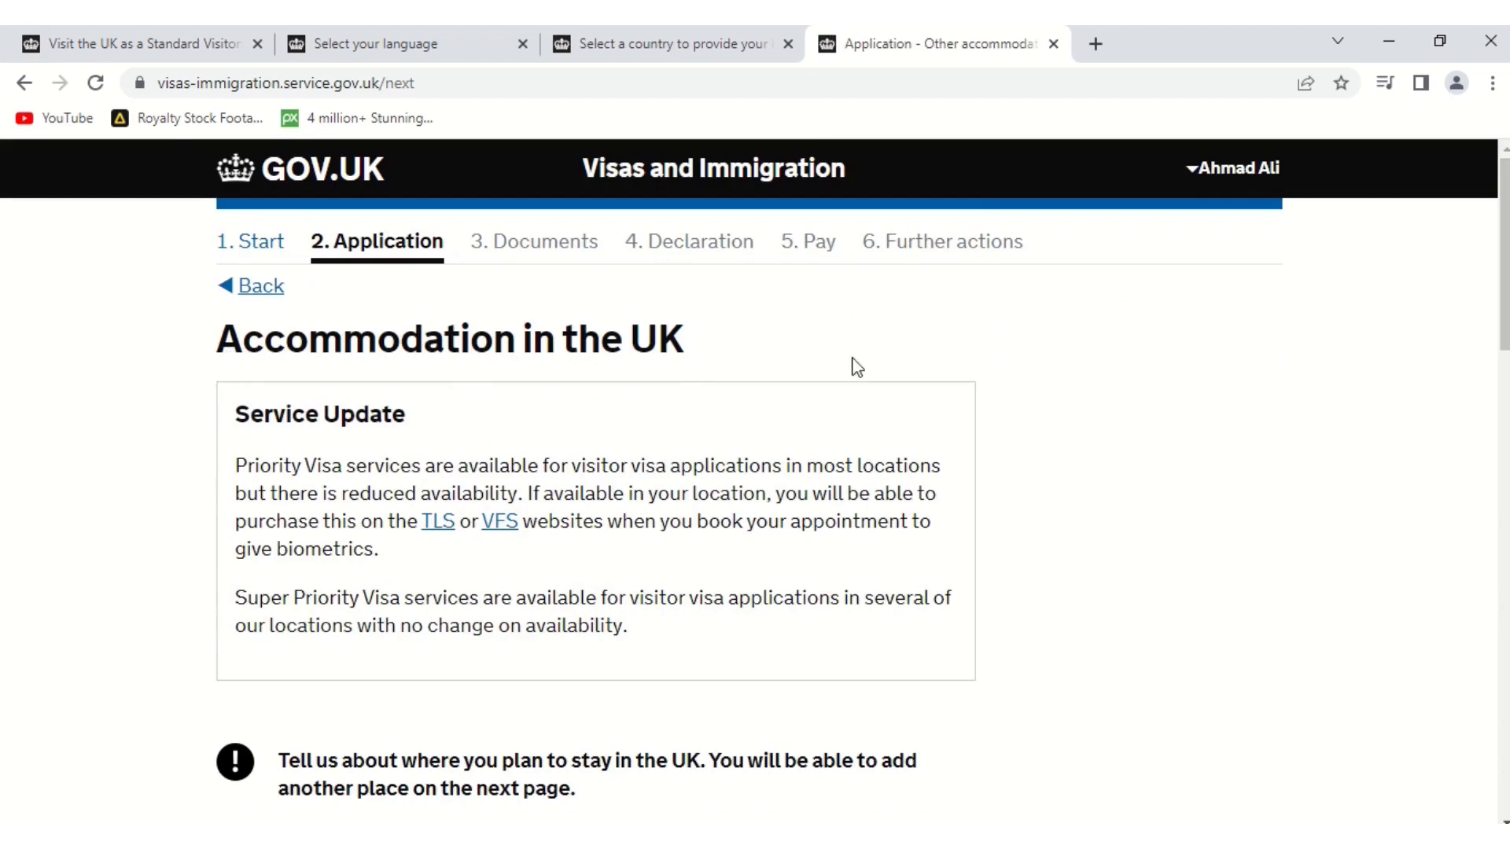
Go through the UK accommodation page's place, address, arrival and departure date questions, and save the page
left_click_drag(1507, 272, 1506, 436)
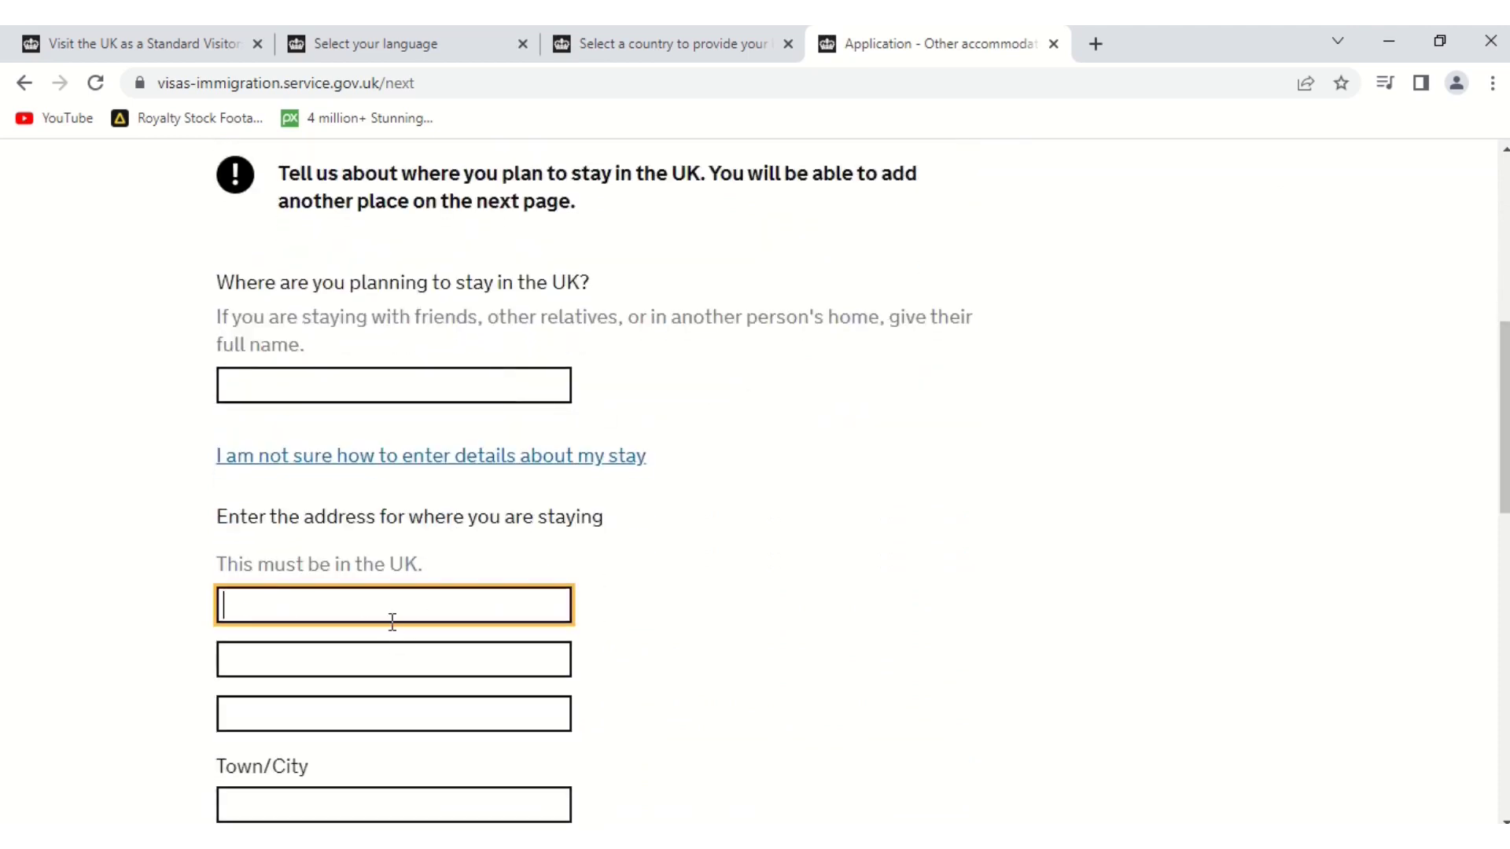
scroll(523, 416, "down", 4)
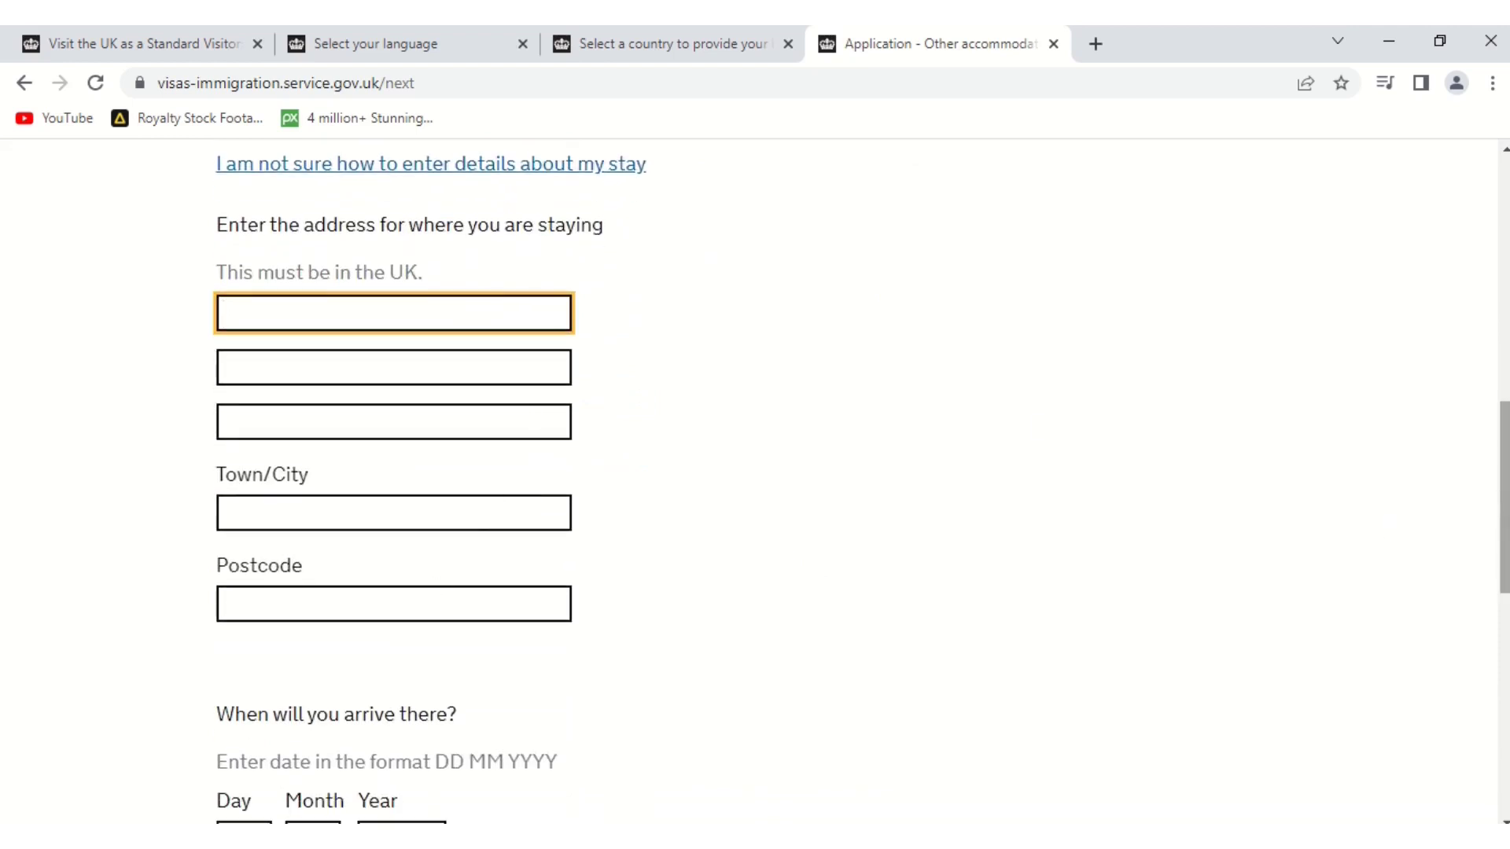
scroll(1504, 495, "down", 4)
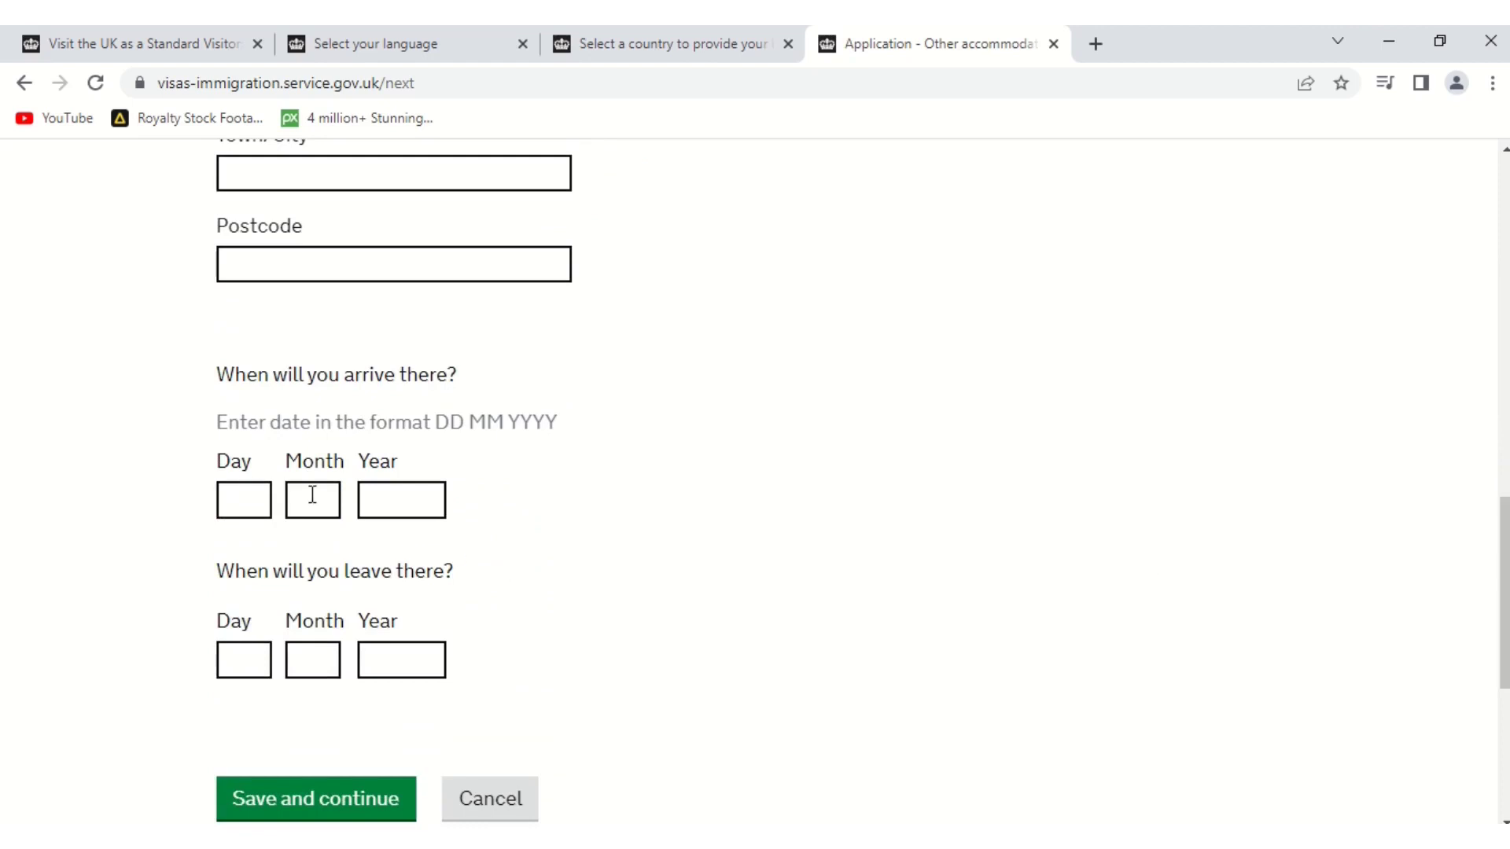
left_click(344, 803)
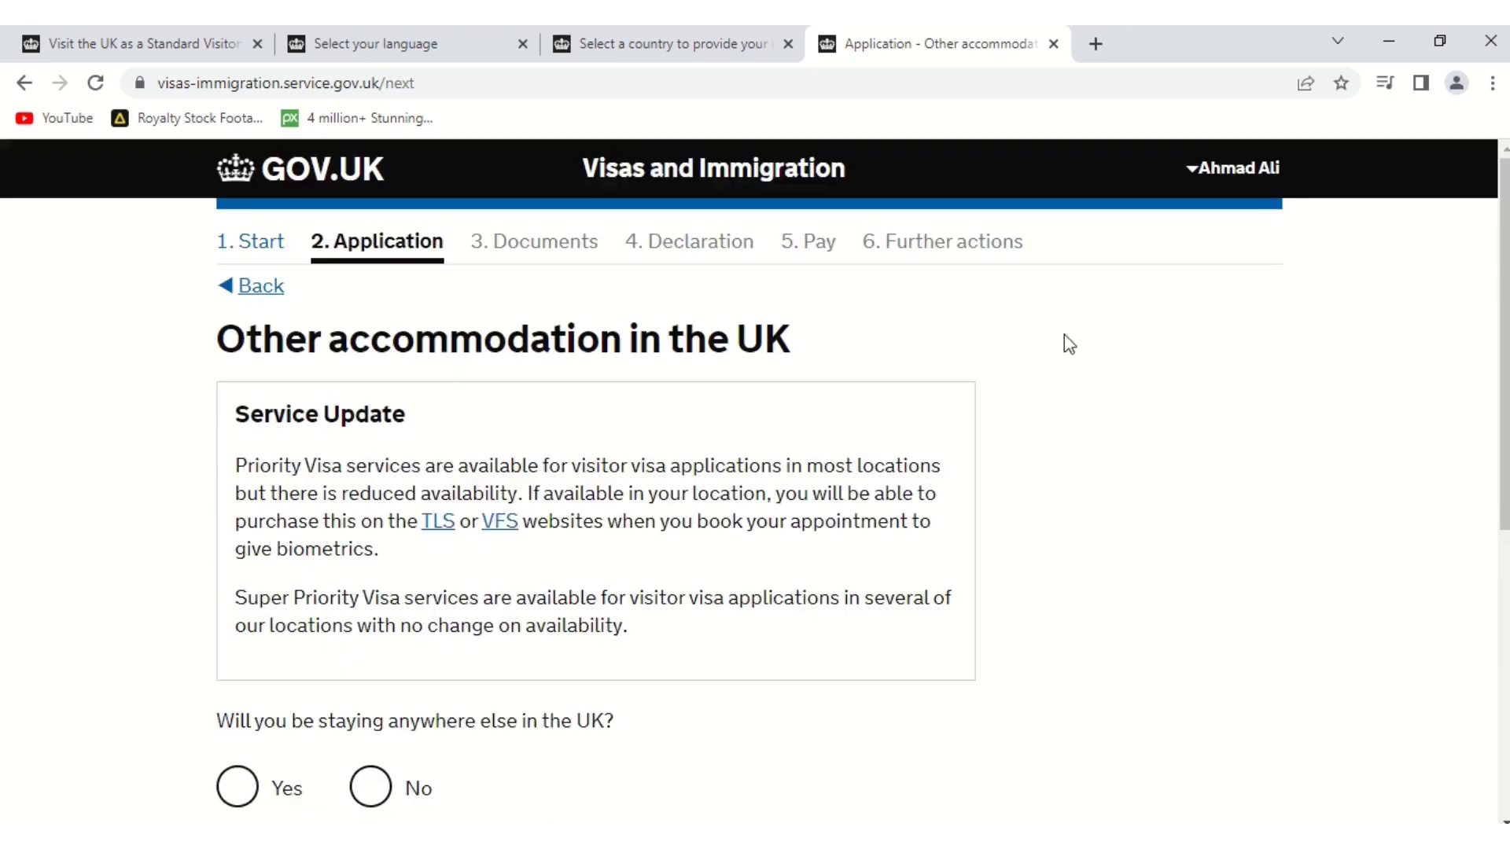
Answer No to staying anywhere else in the UK and save the other accommodation page
left_click_drag(1503, 290, 1503, 378)
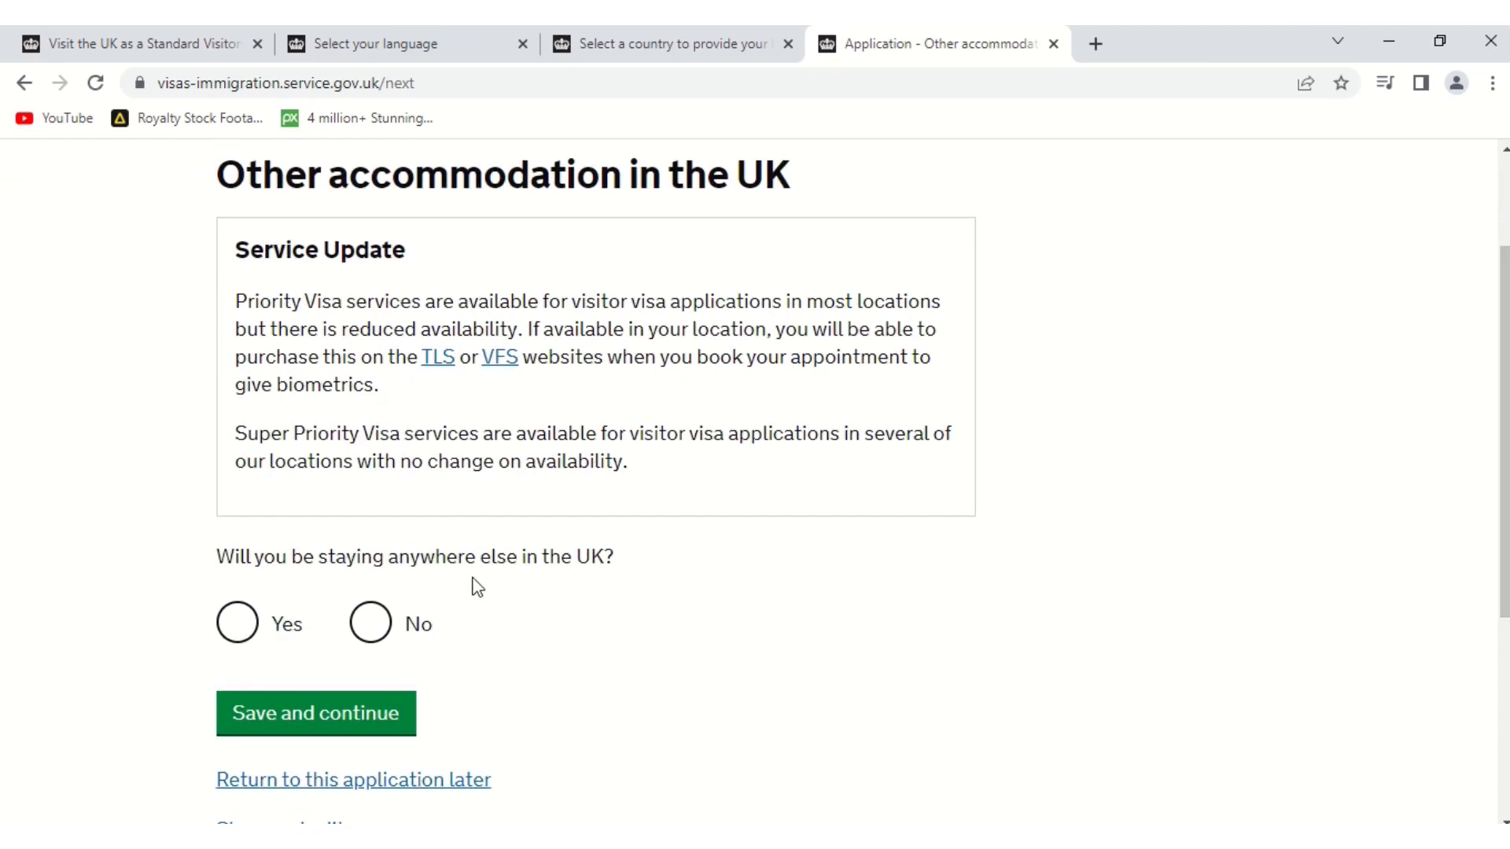
left_click(383, 627)
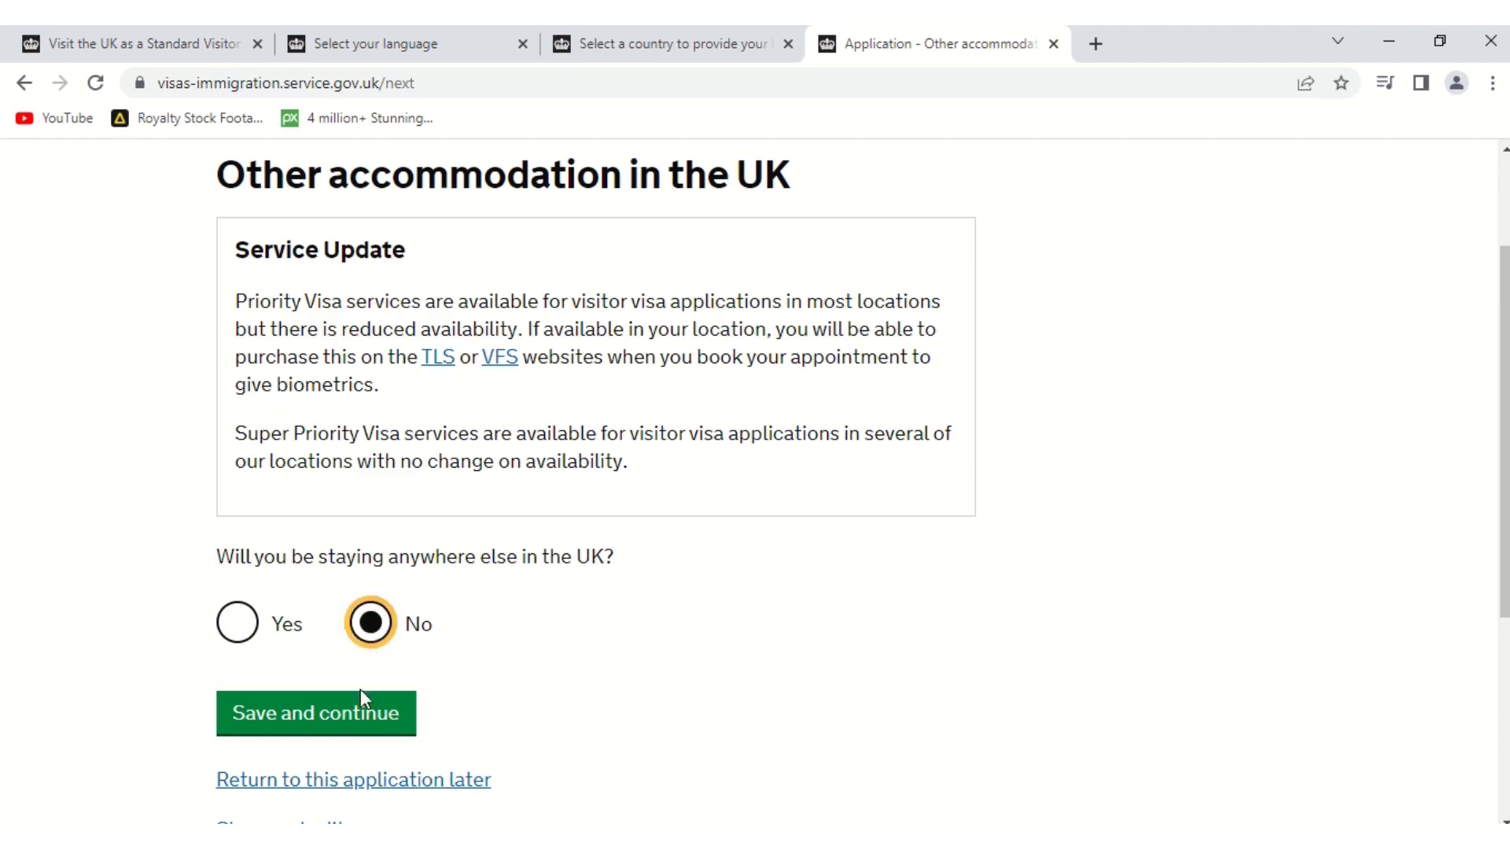
left_click(354, 717)
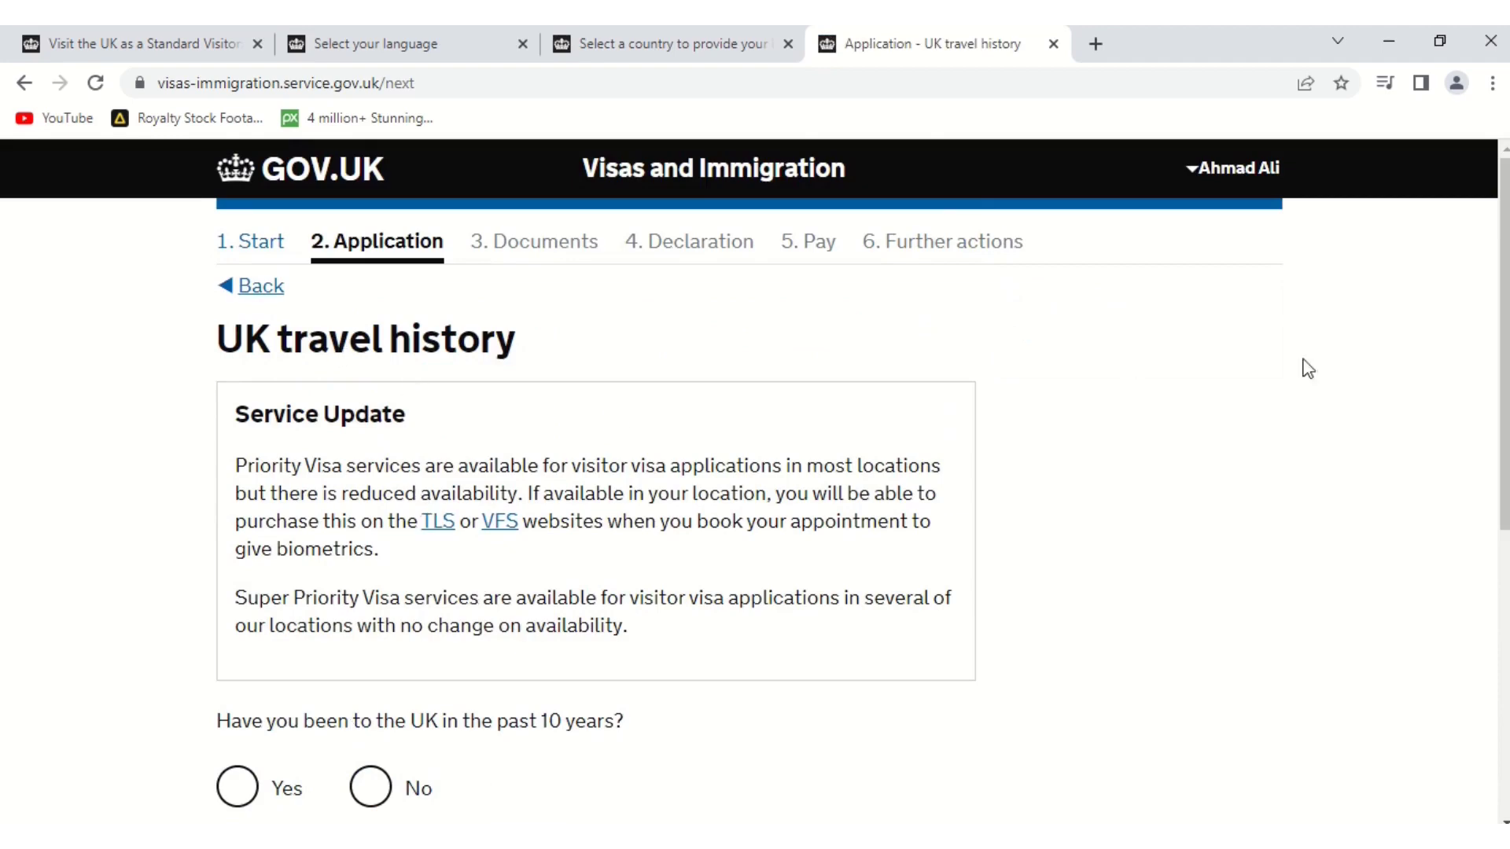
Answer No to having been to the UK in the past 10 years and save the travel history page
scroll(1502, 293, "down", 3)
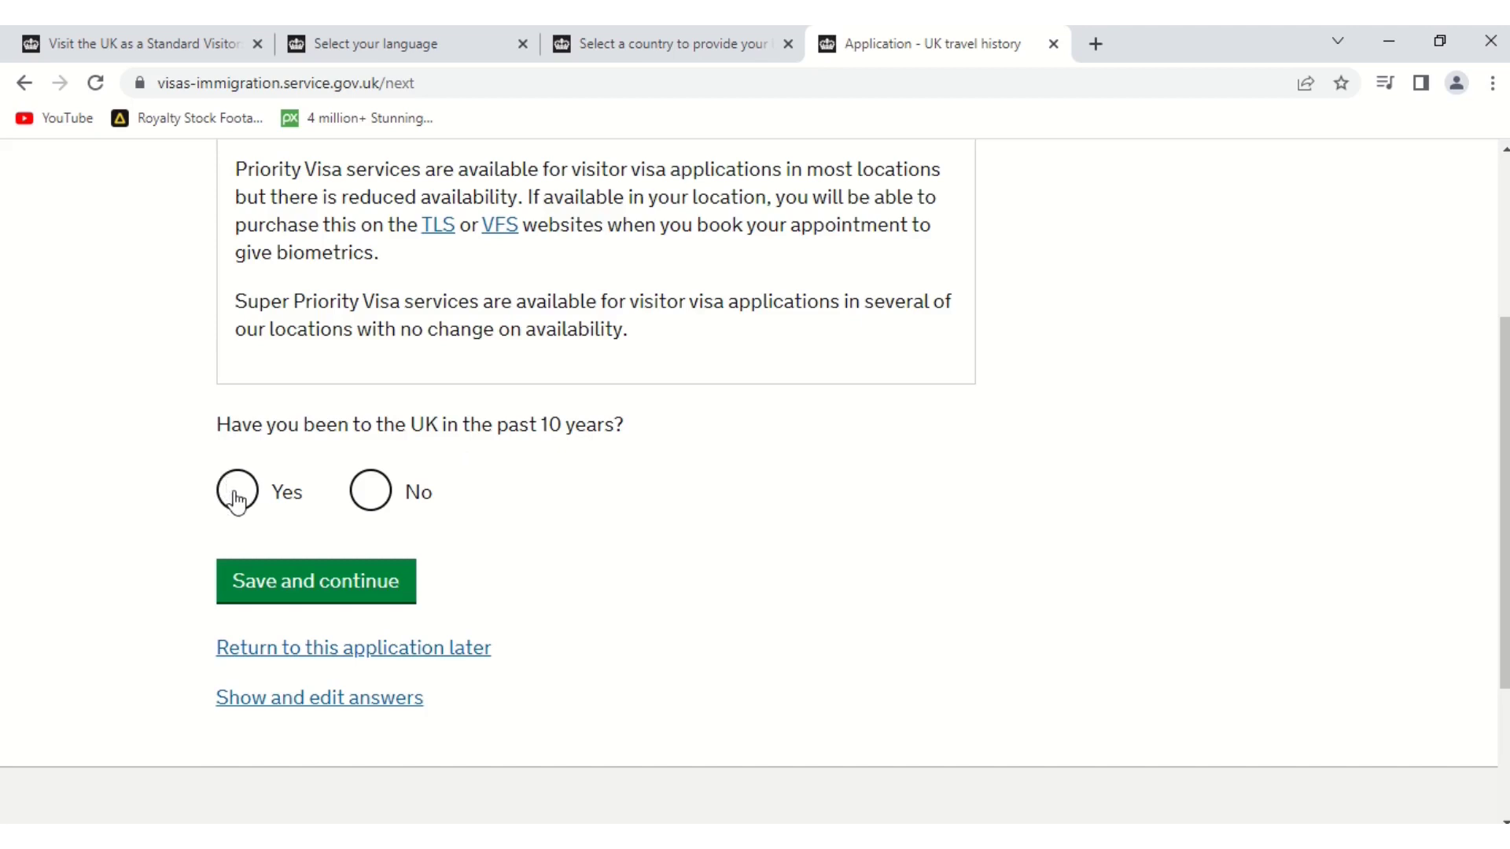
left_click(374, 507)
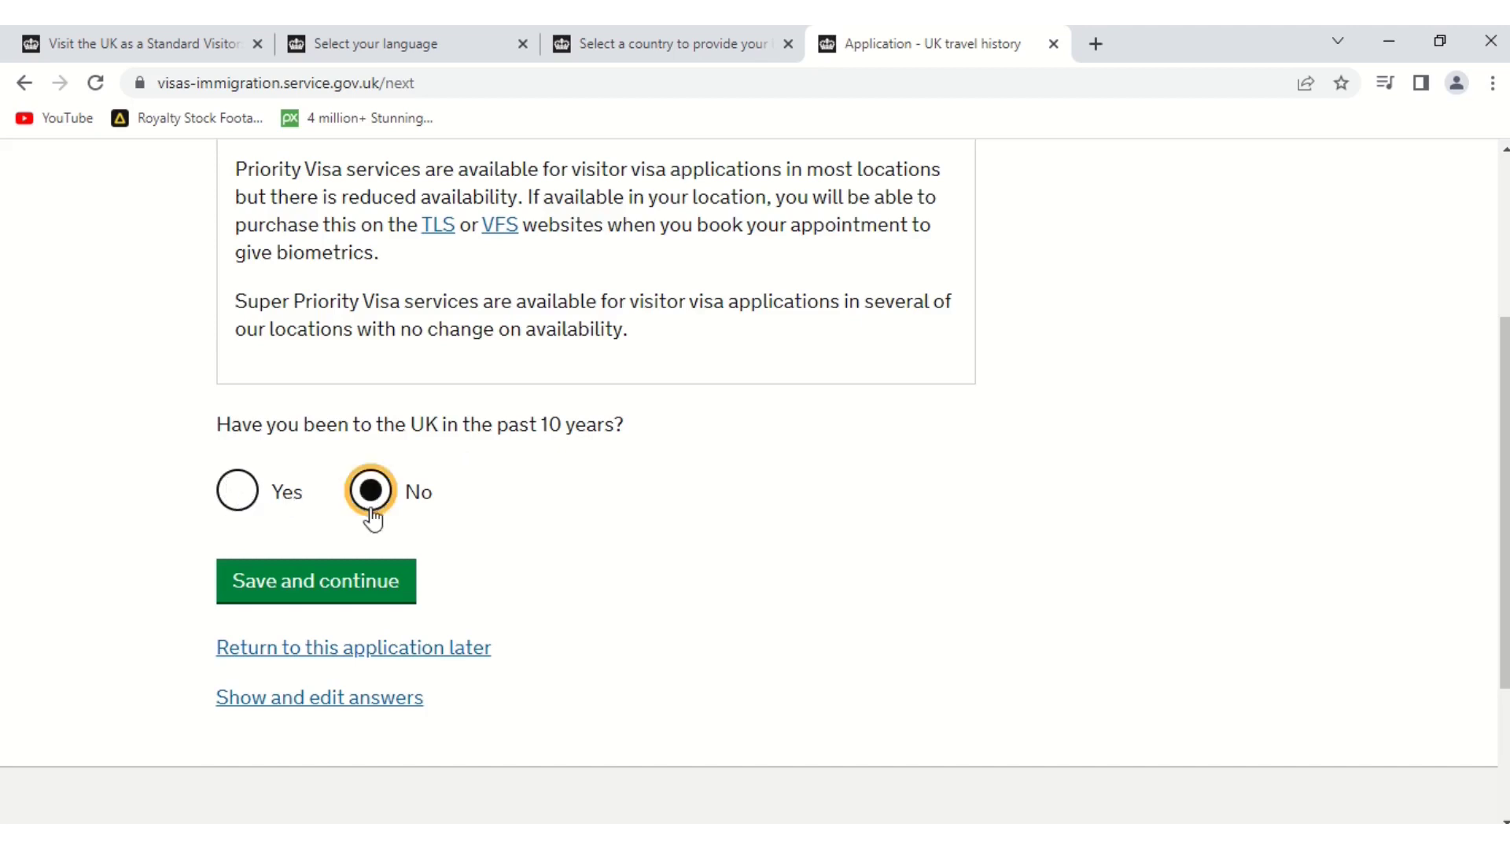
left_click(346, 586)
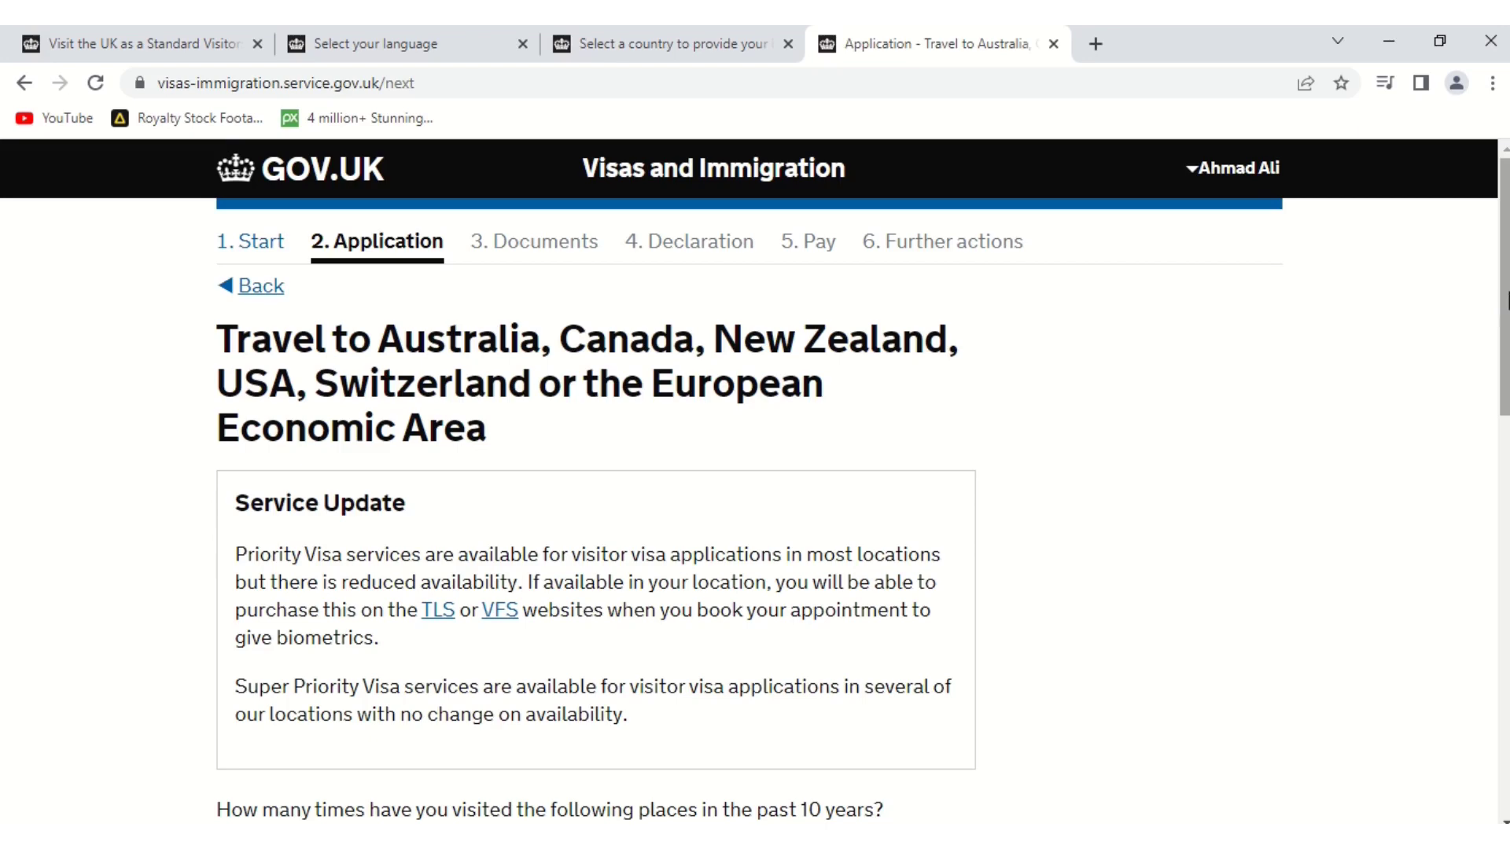
Choose Once for visits to Australia, Canada, New Zealand, USA, Switzerland or the EEA in the past 10 years and save the answer
left_click_drag(1498, 299, 1498, 409)
scroll(755, 479, "down", 5)
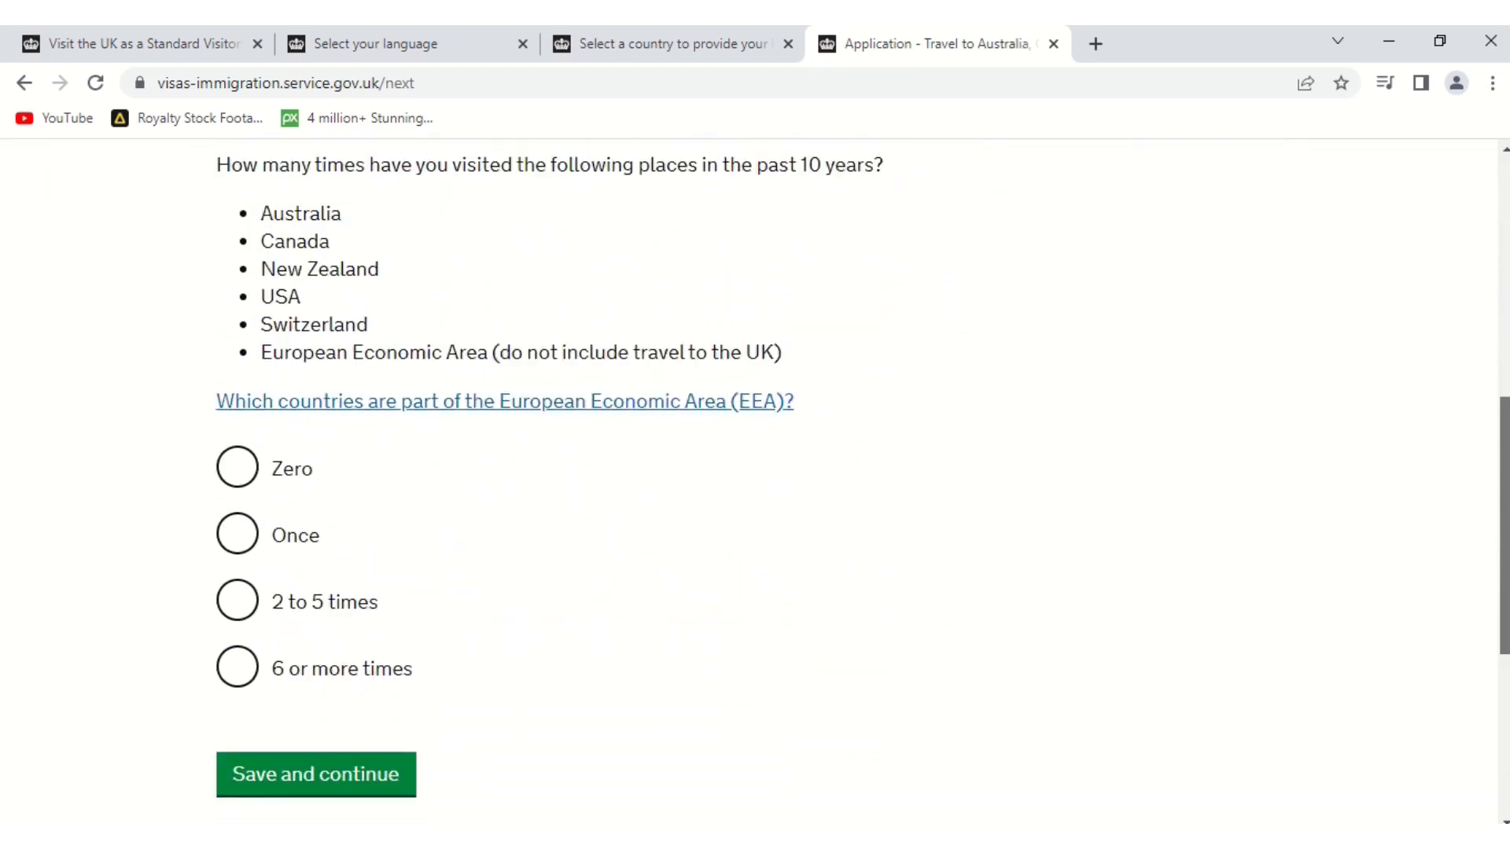
scroll(755, 479, "up", 1)
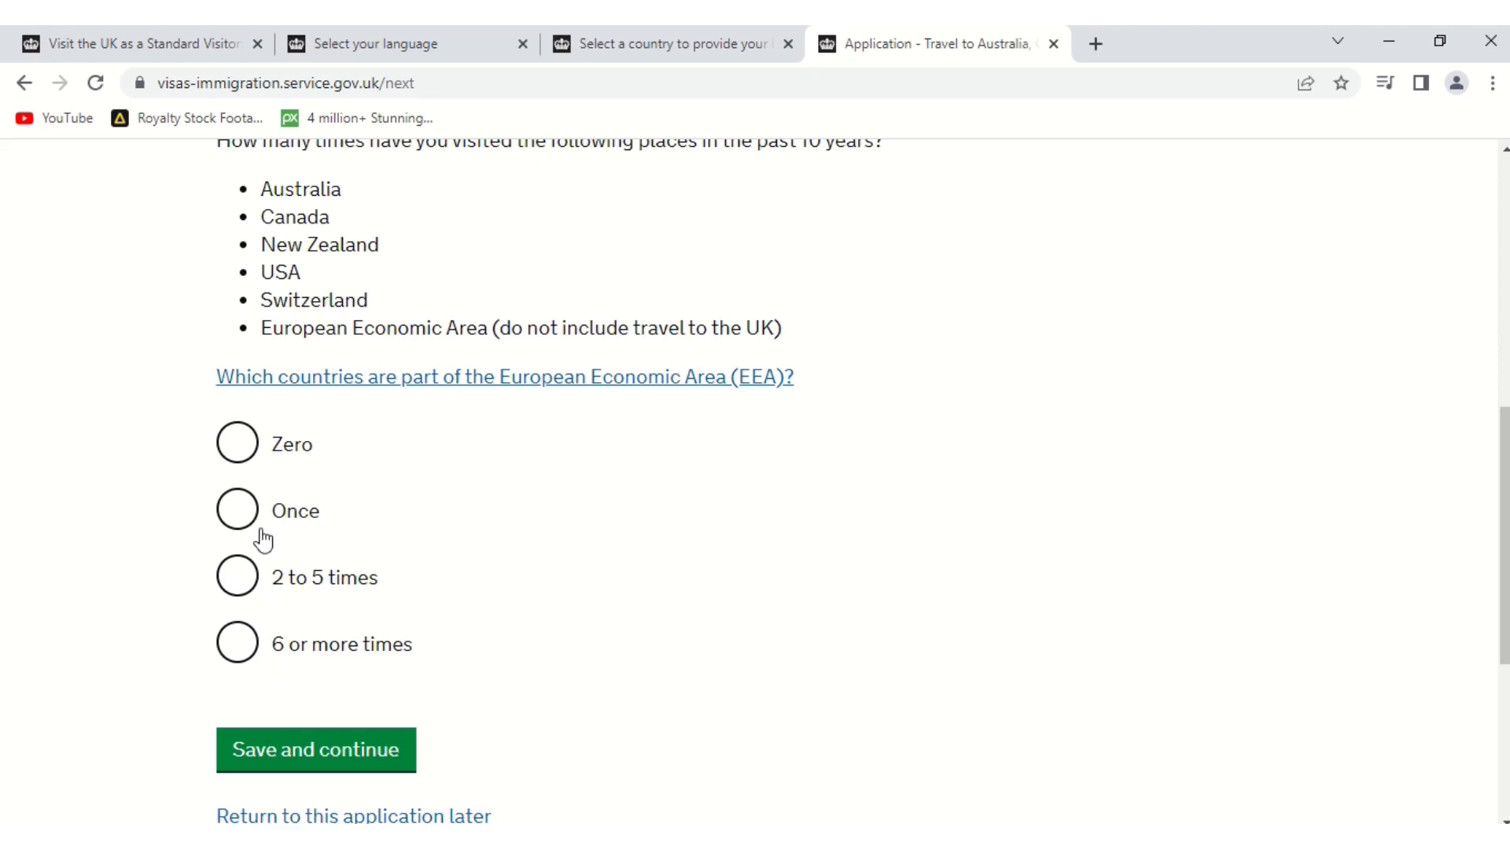
left_click(235, 525)
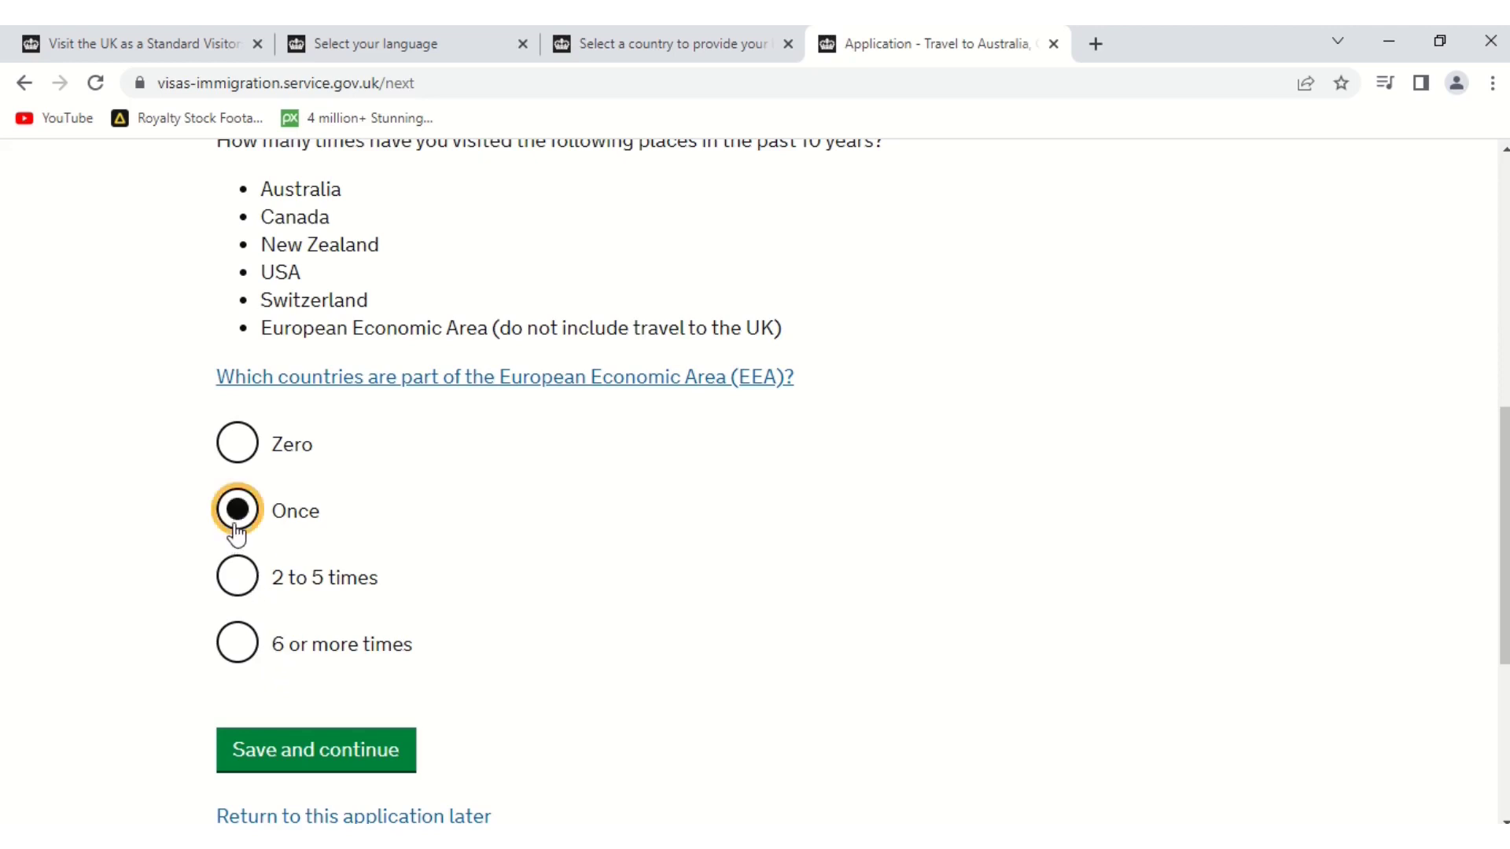
left_click(310, 747)
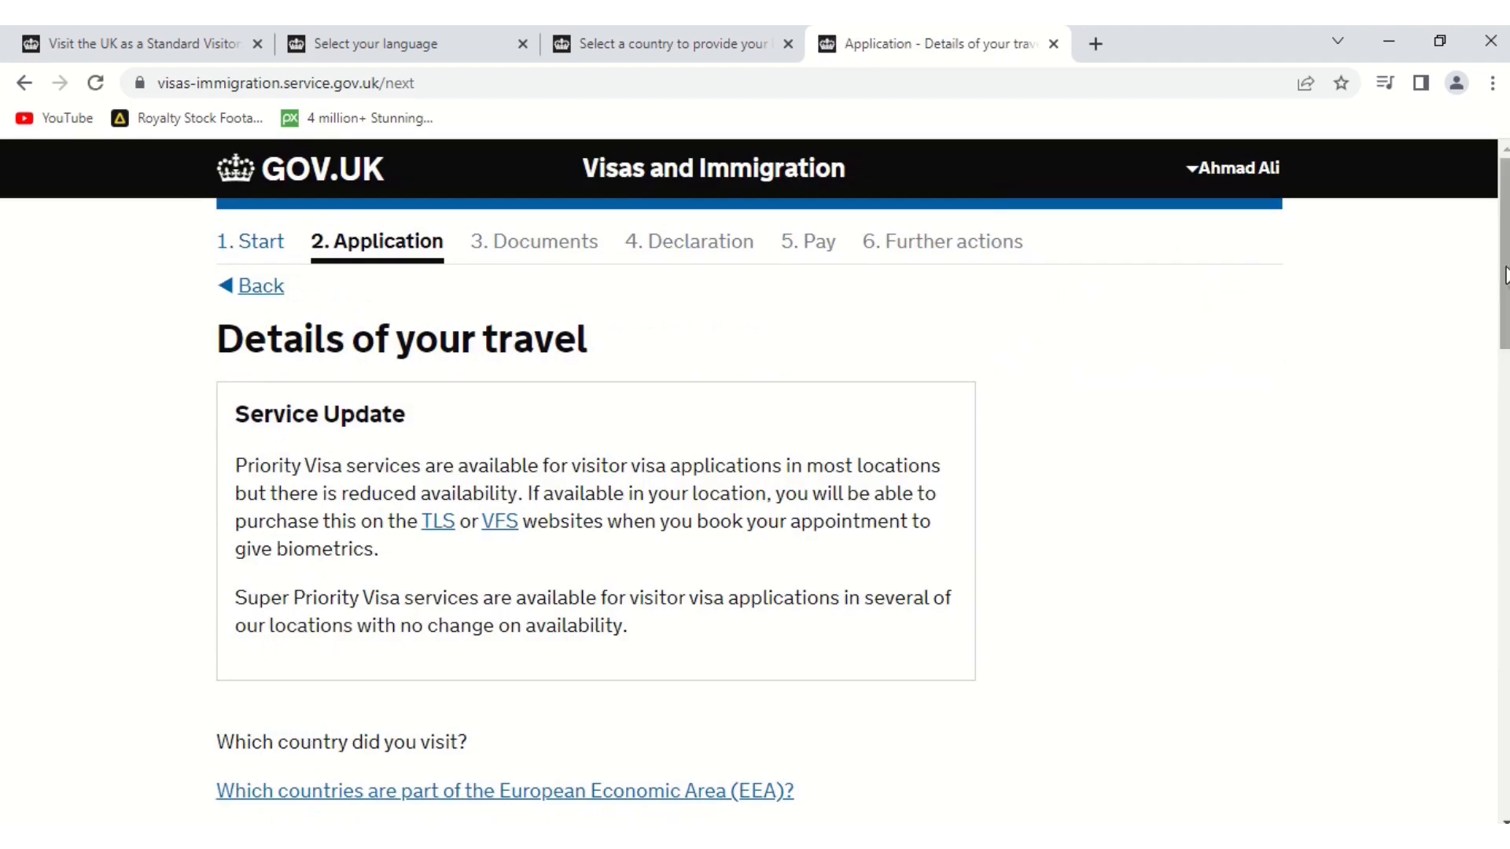
On the travel details page, choose Canada as the country visited and Tourism as the reason for the visit
left_click_drag(1504, 276, 1503, 426)
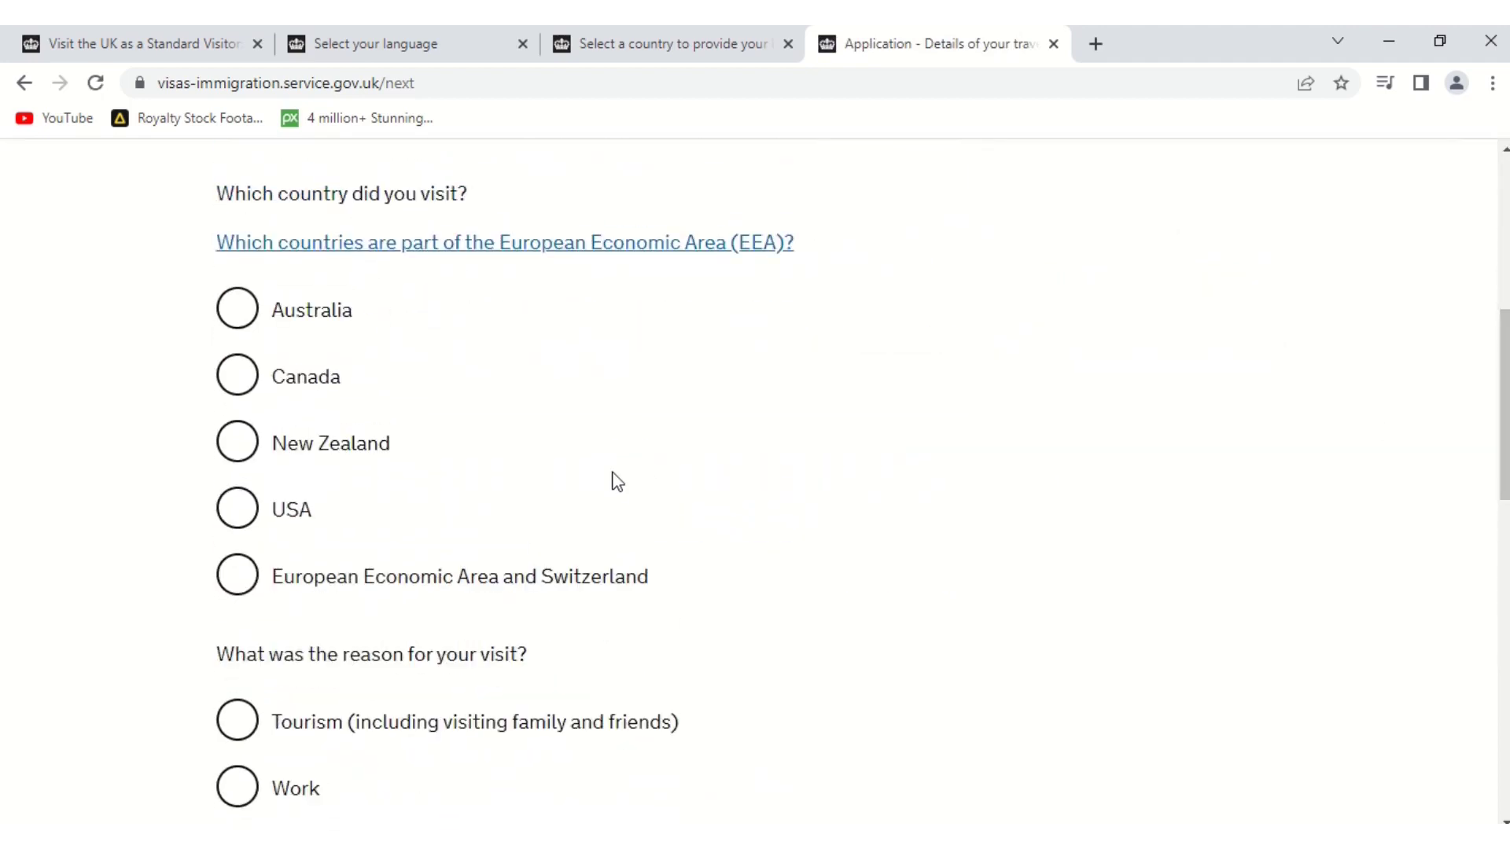
left_click(247, 387)
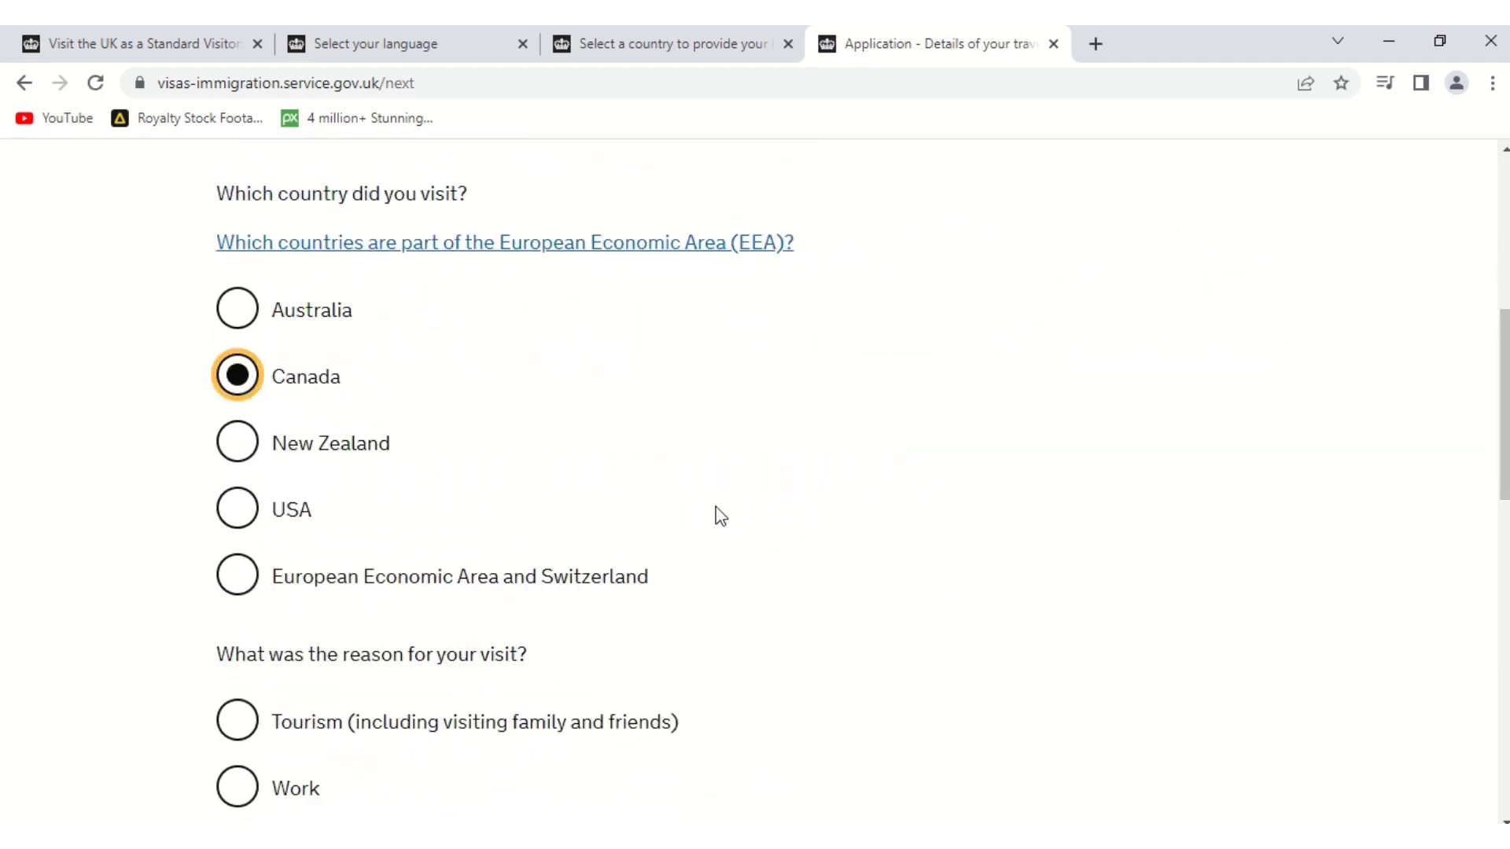
left_click_drag(1504, 393, 1504, 509)
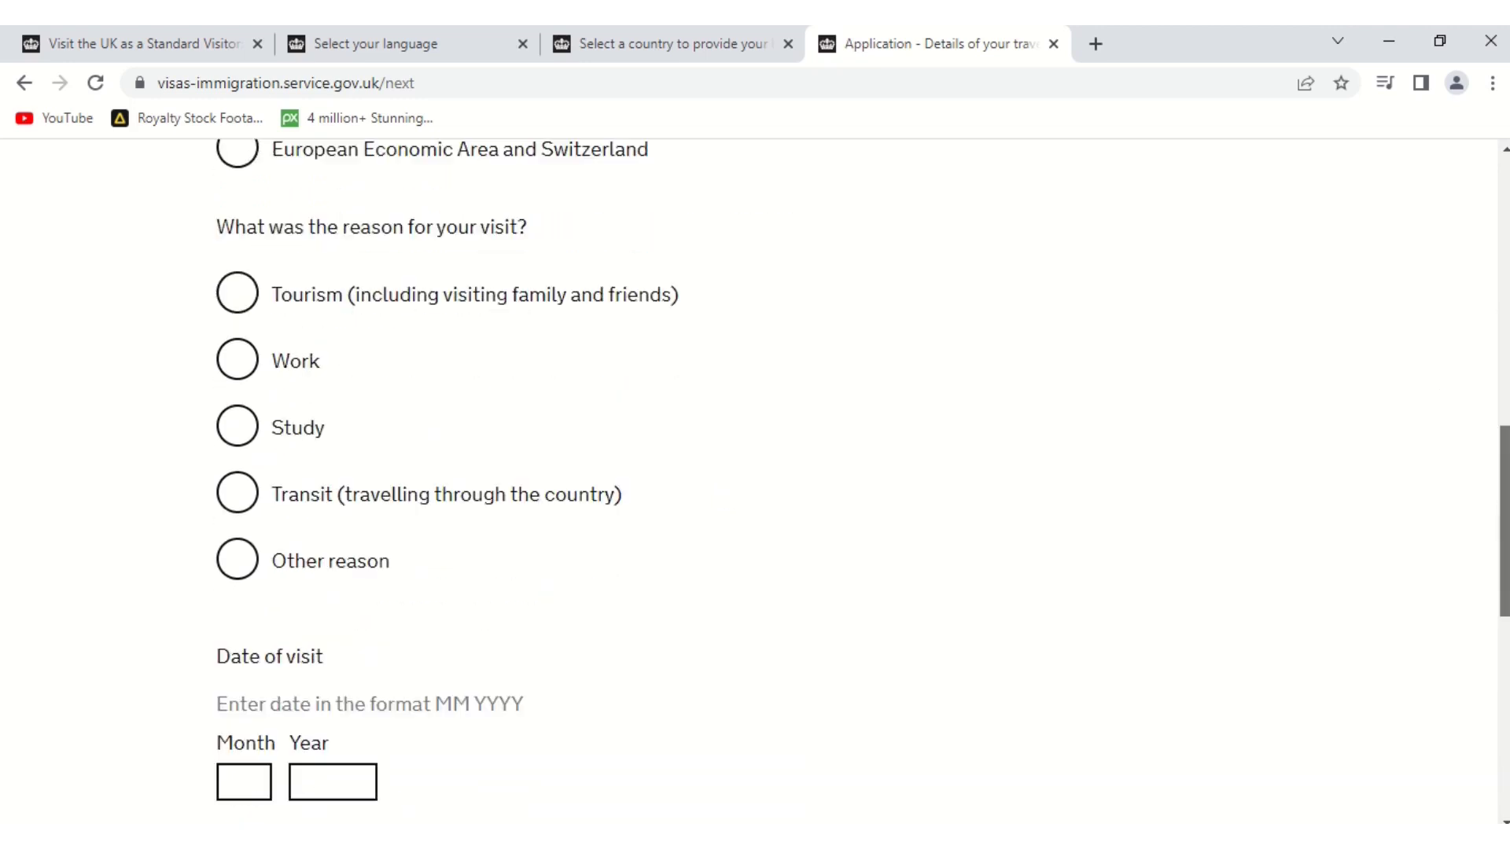
left_click(236, 295)
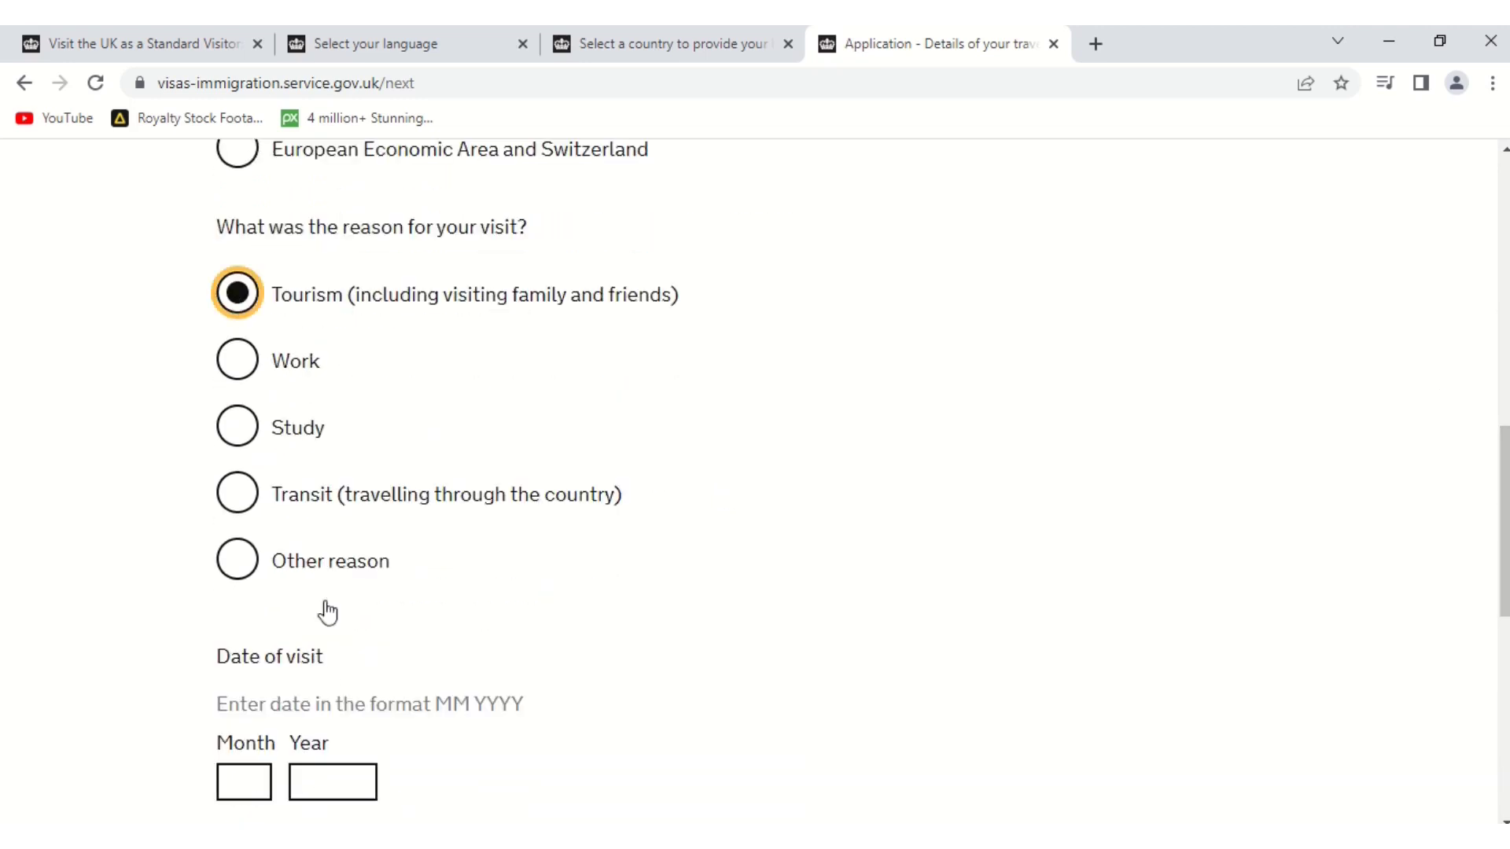
Enter month 05 and year 2020 as the date of the Canada visit
left_click(252, 781)
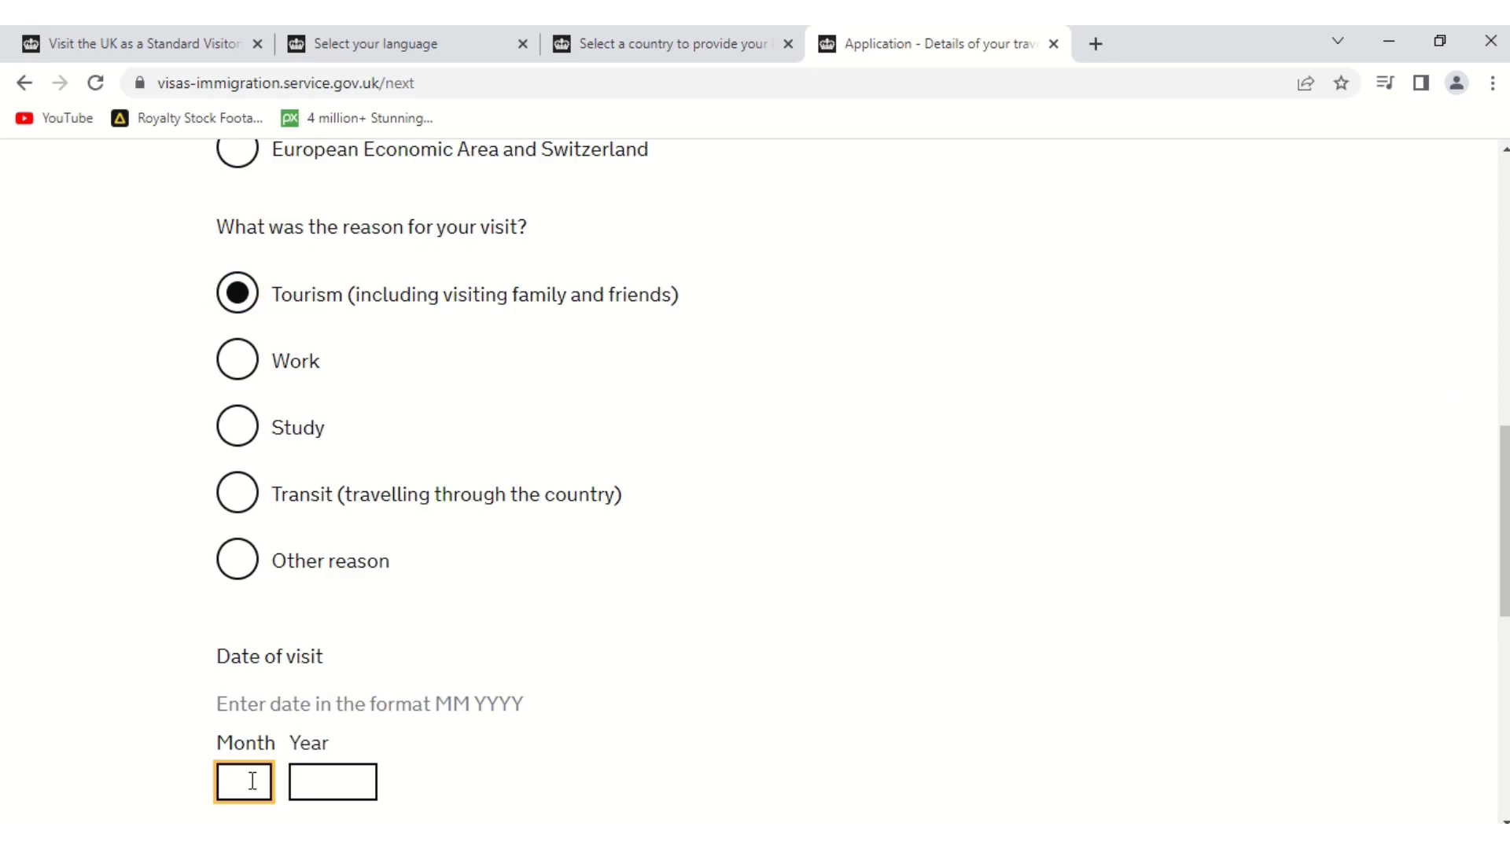
type("05")
key("Tab")
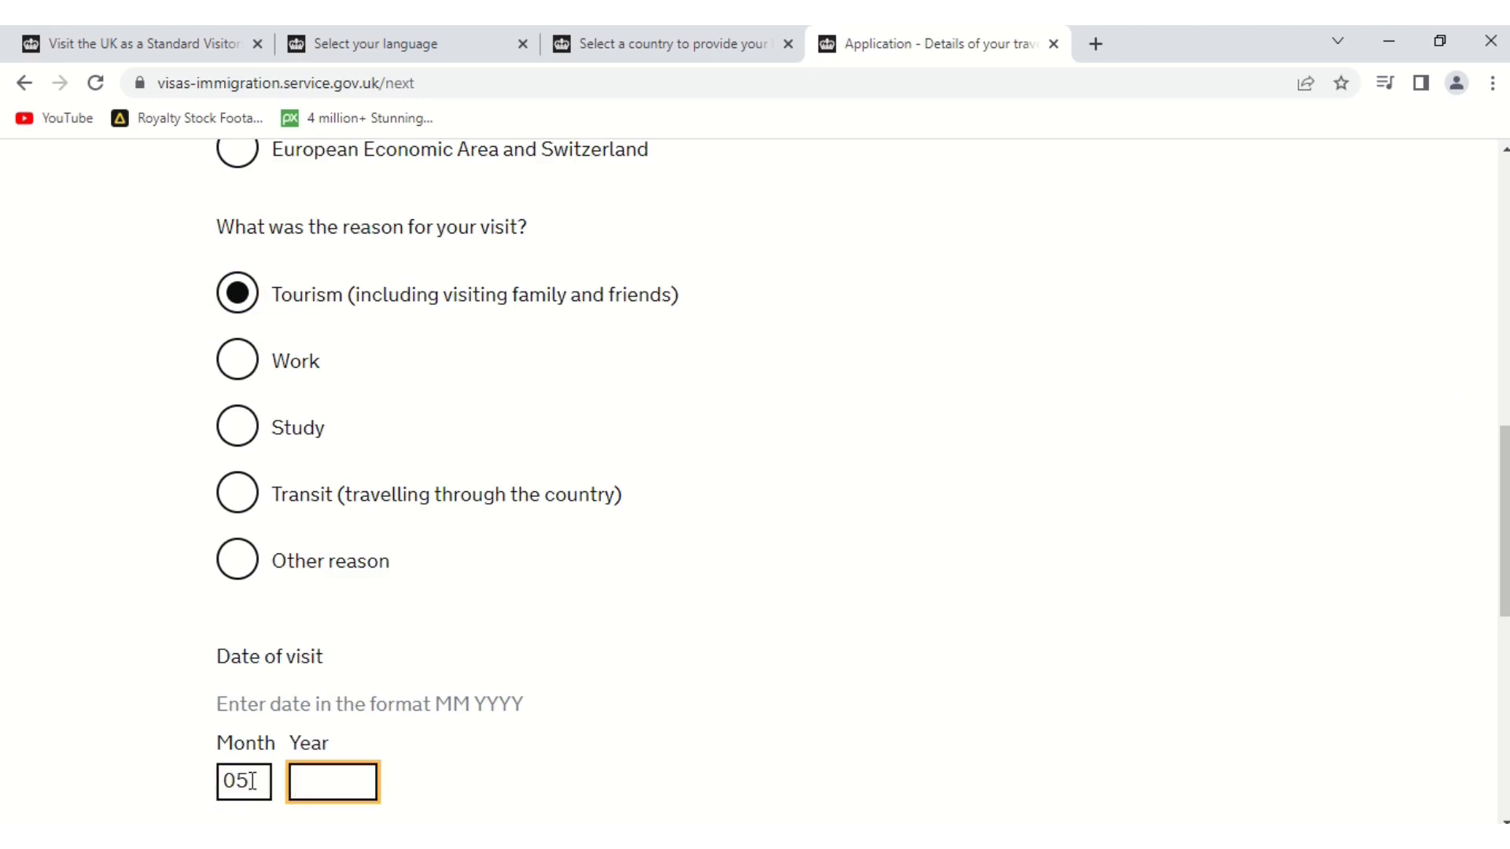
type("2020")
Set the length of the Canada visit to 10 days and save the travel details page
left_click_drag(1504, 551, 1503, 658)
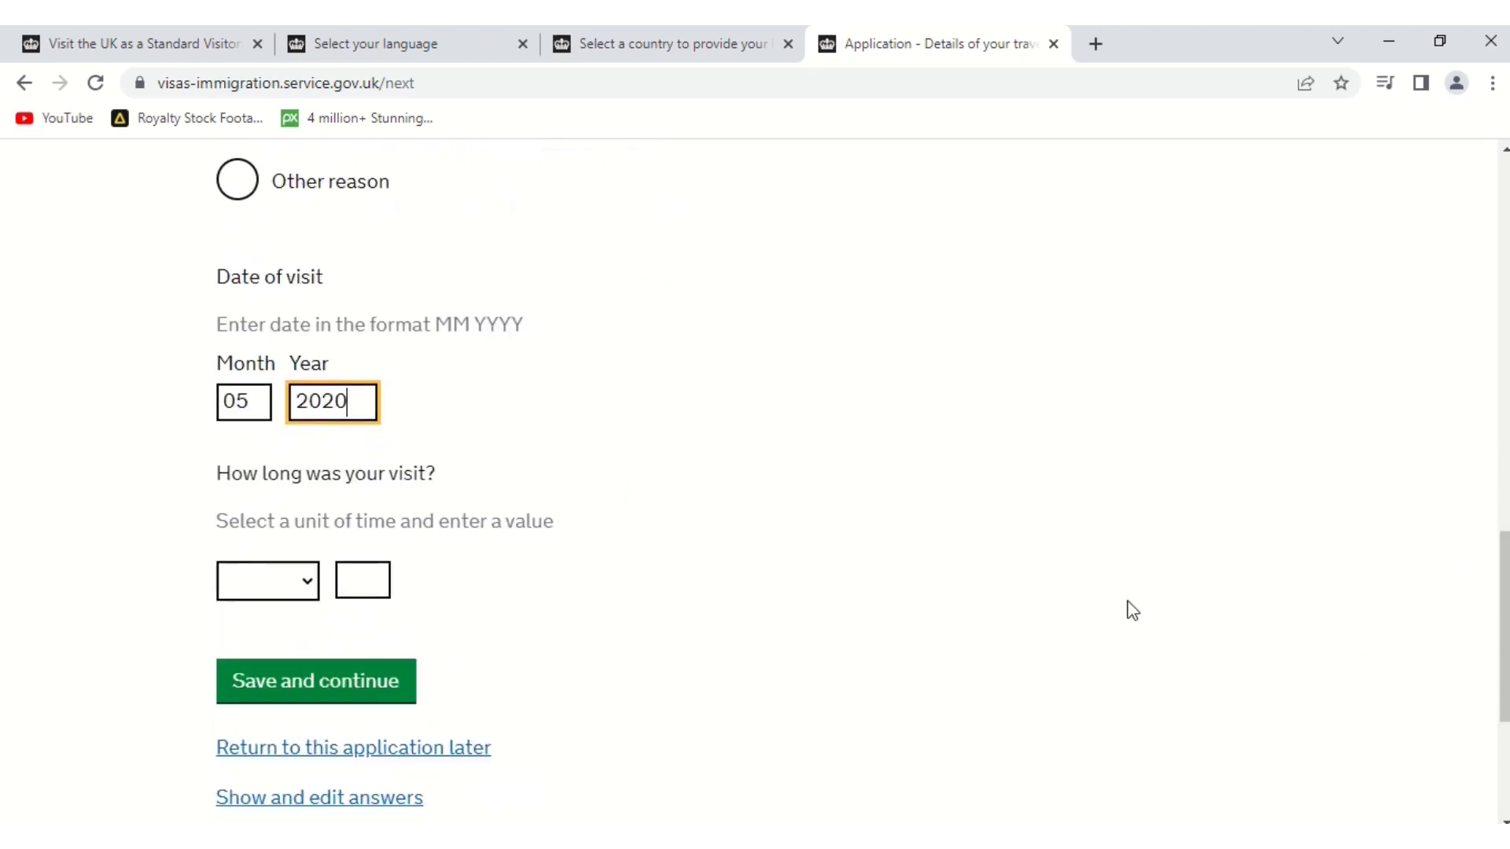
left_click(313, 588)
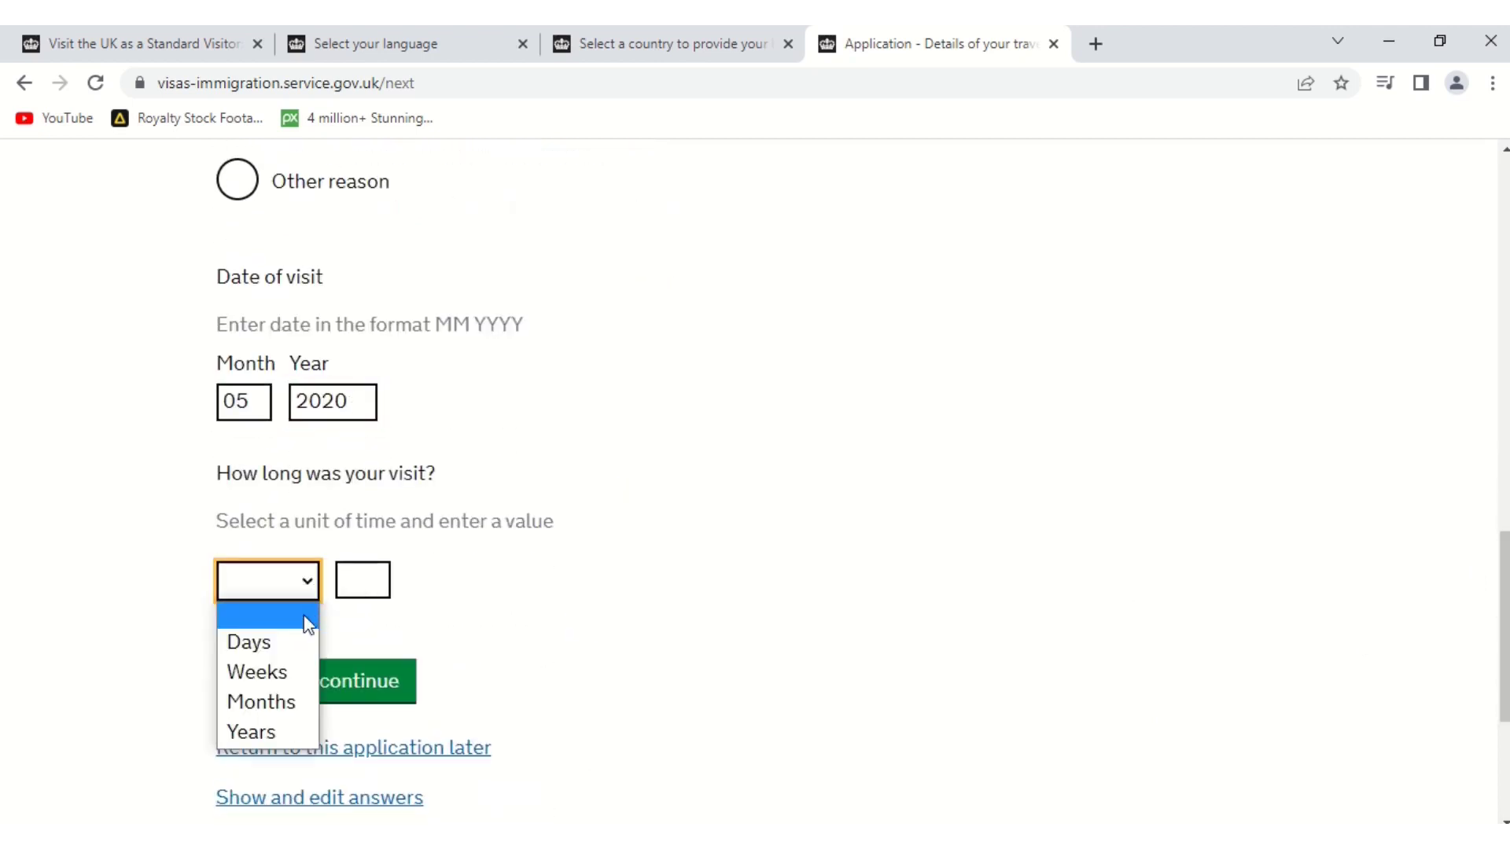
left_click(287, 638)
left_click(387, 569)
type("10")
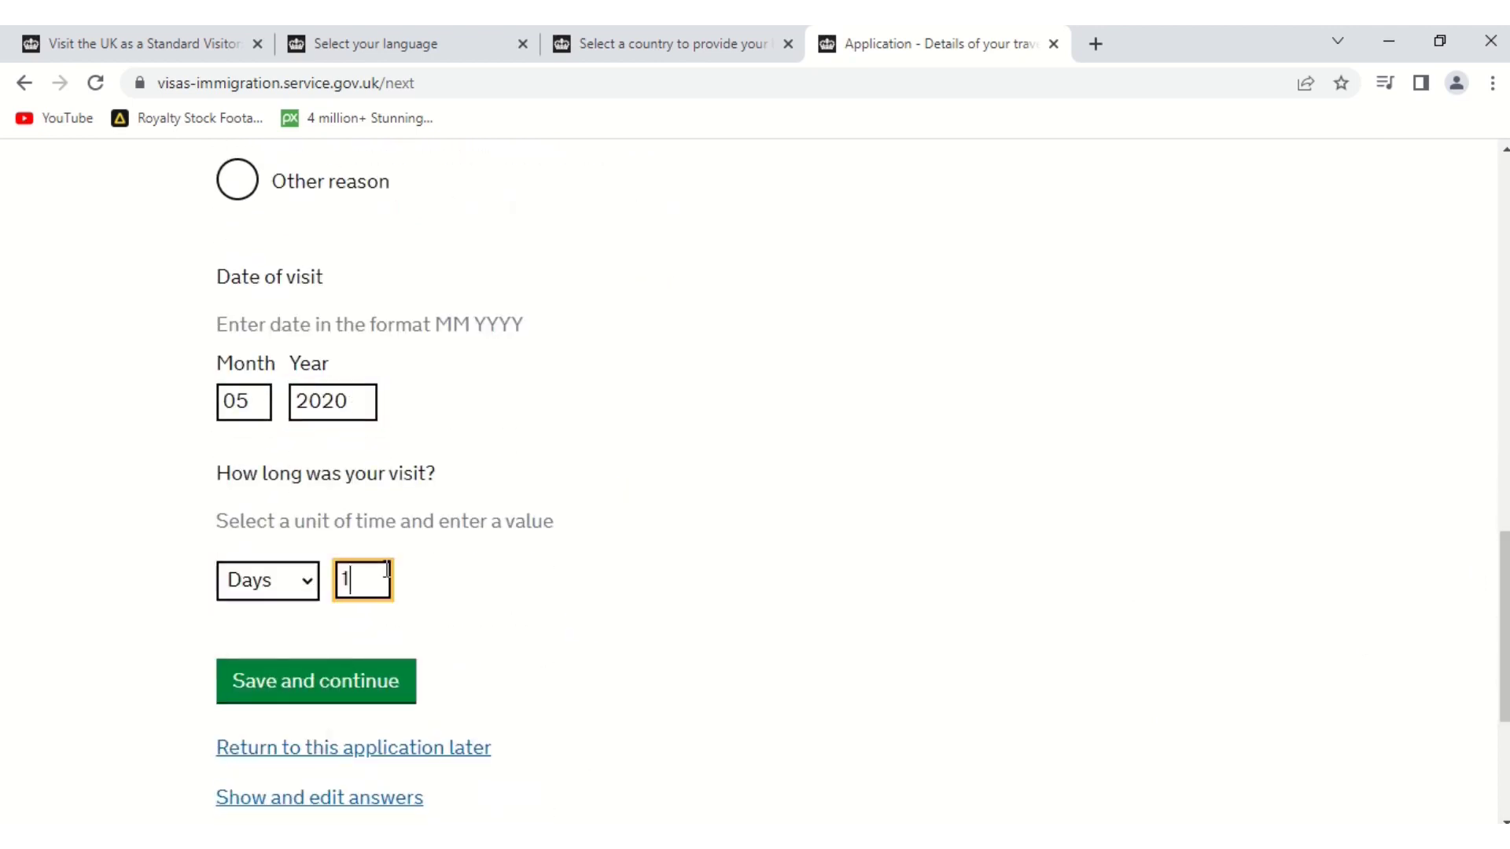
left_click(300, 688)
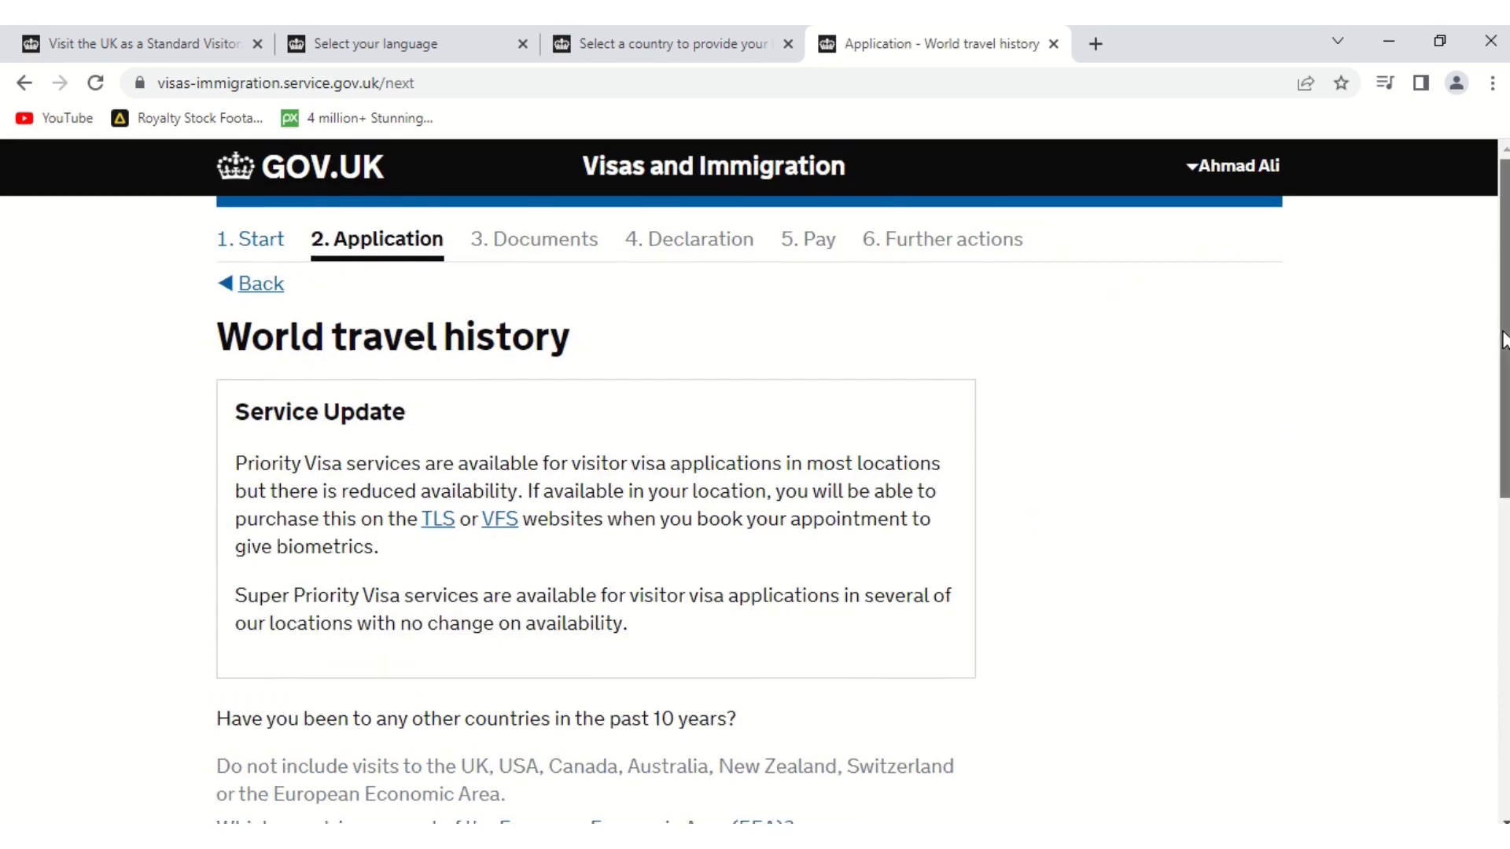
Answer No to having been to any other countries in the past 10 years and save the world travel history page
scroll(1503, 339, "down", 4)
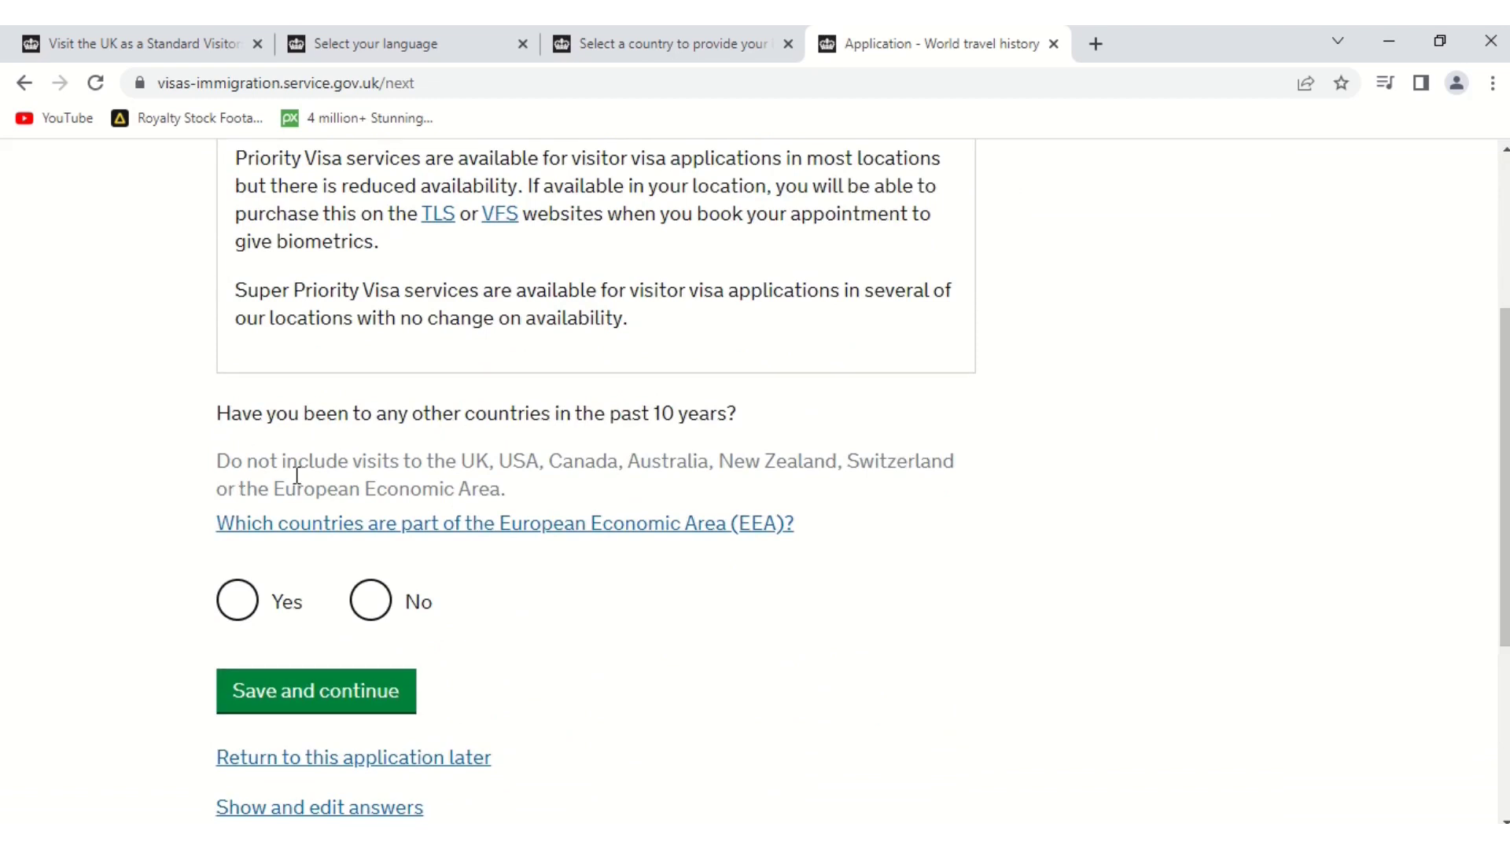
left_click(370, 601)
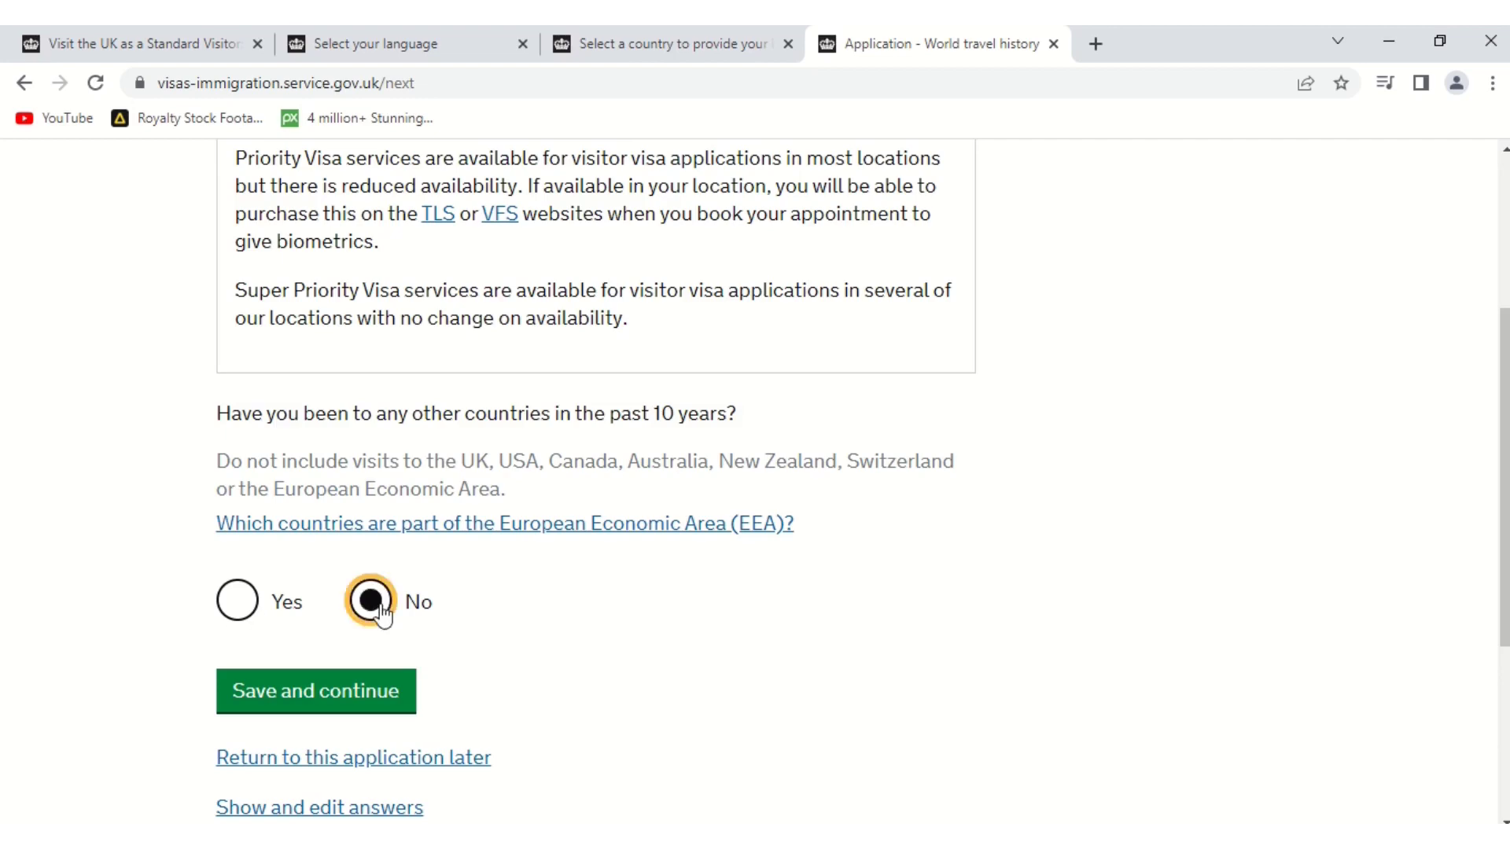
left_click(361, 693)
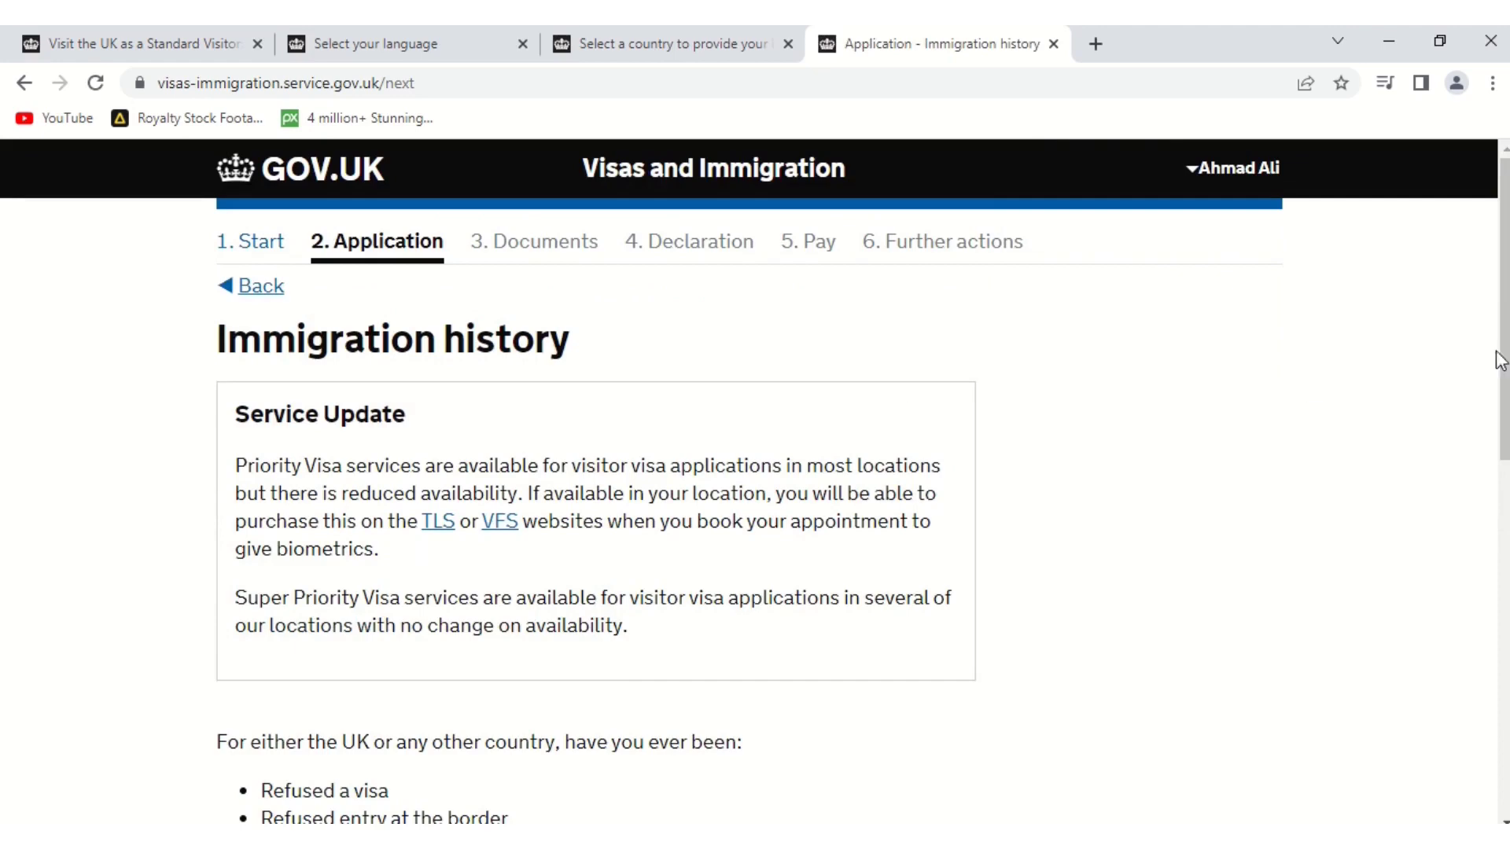
Answer No to visa refusals, deportation, removal and entry bans, and save the immigration history page
left_click_drag(1503, 358, 1503, 516)
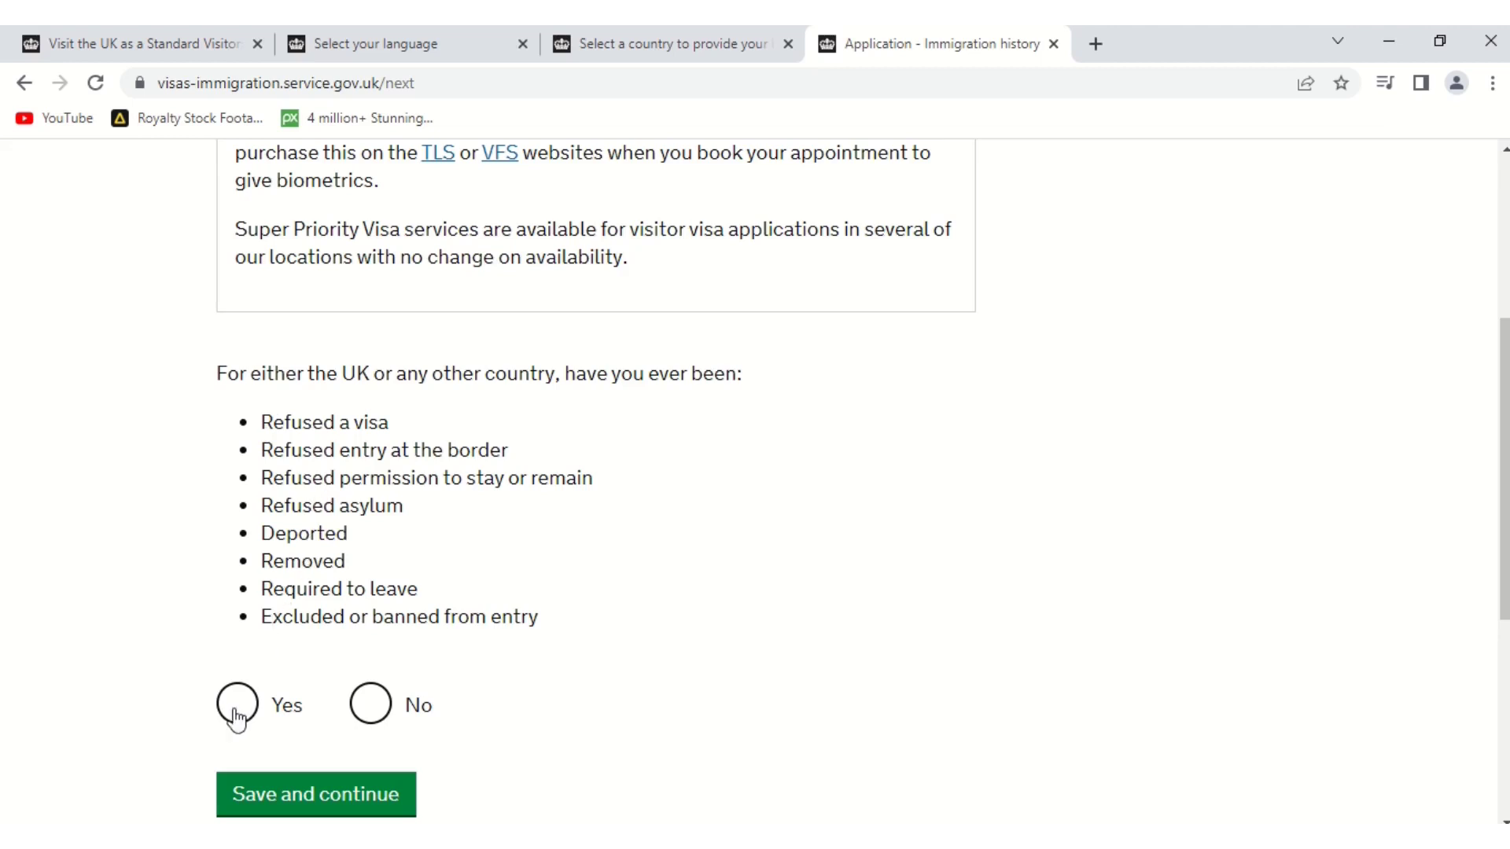
left_click(389, 702)
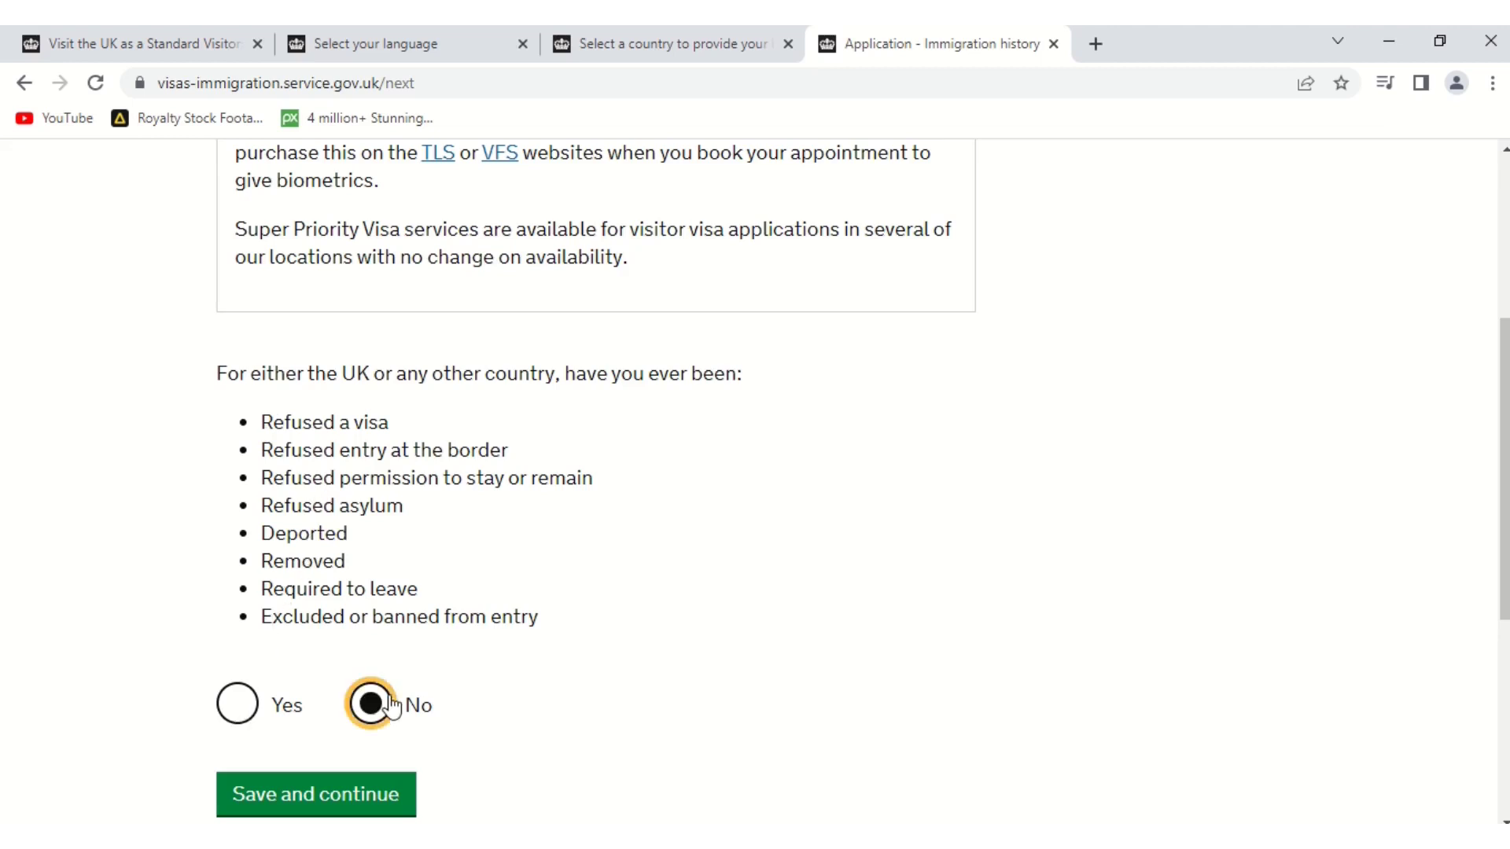
left_click(339, 795)
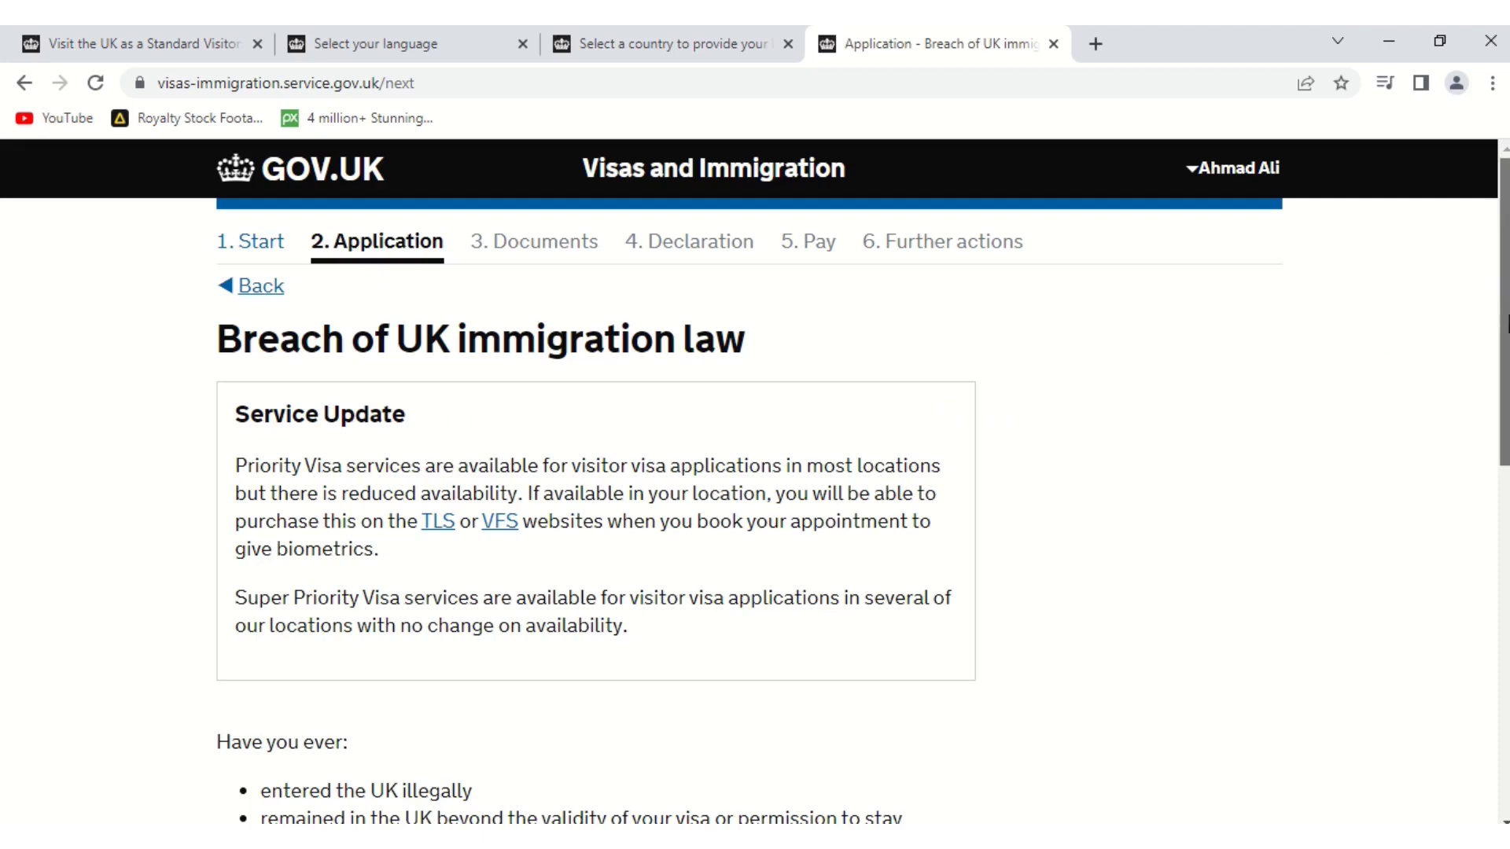
Answer No to having breached UK immigration law and save the page
left_click_drag(1504, 322, 1505, 530)
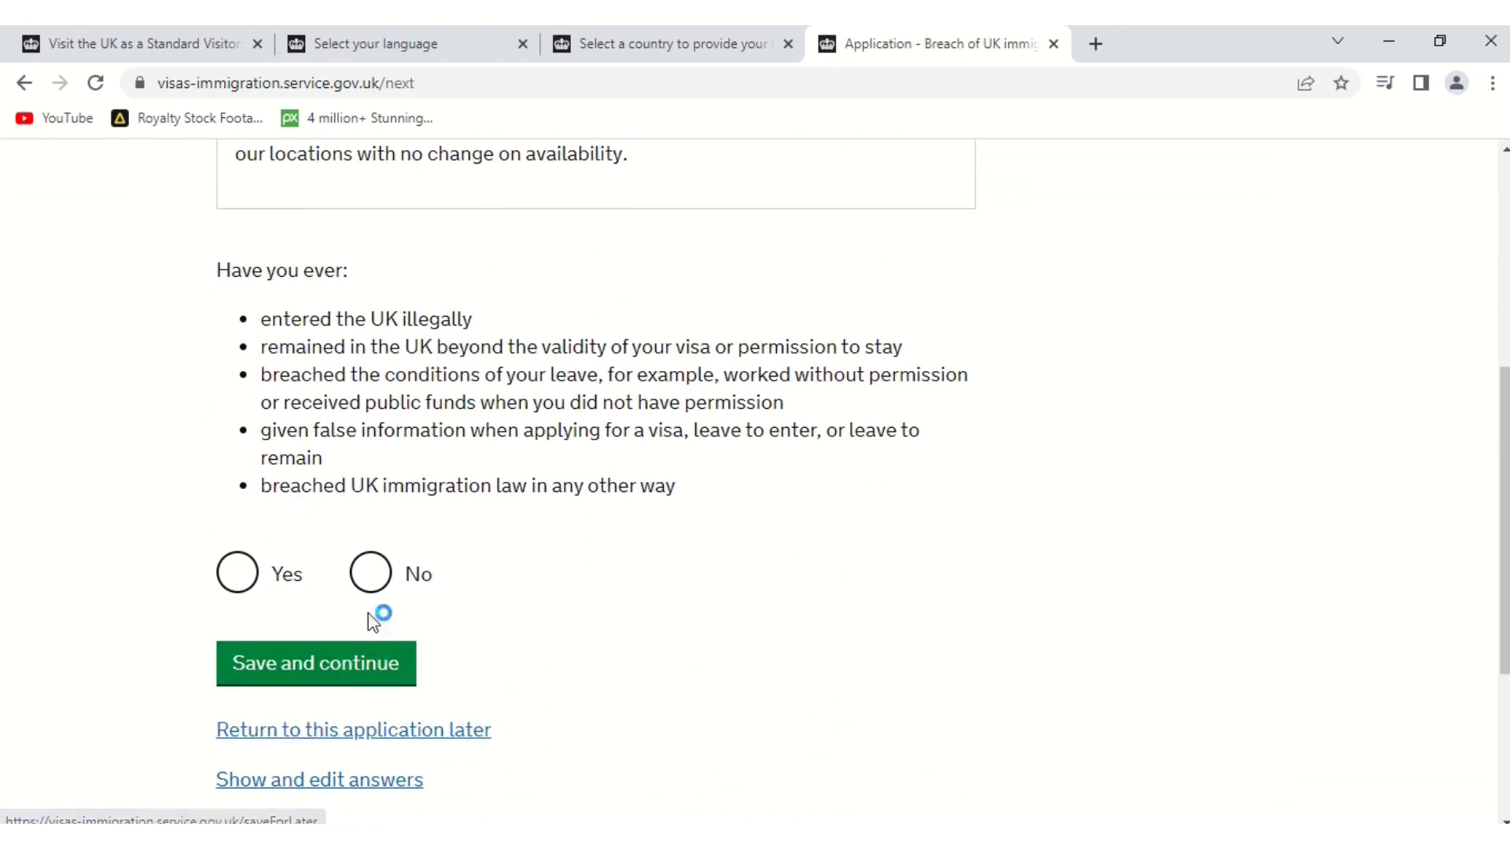
left_click(364, 576)
left_click(333, 668)
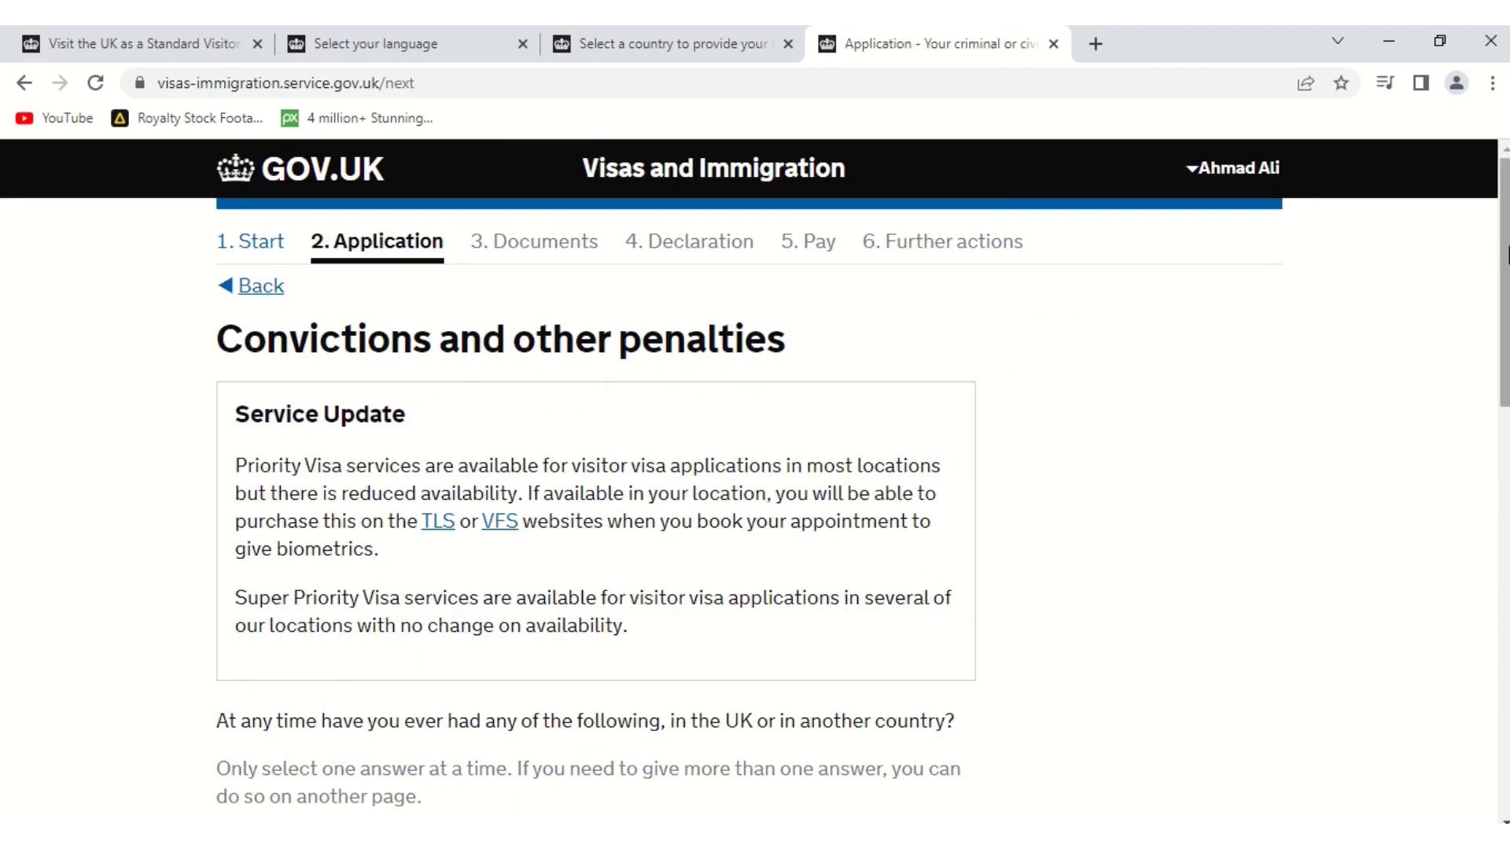
Choose "No, I have never had any of these" for convictions and other penalties, and save the page
left_click_drag(1503, 260, 1504, 427)
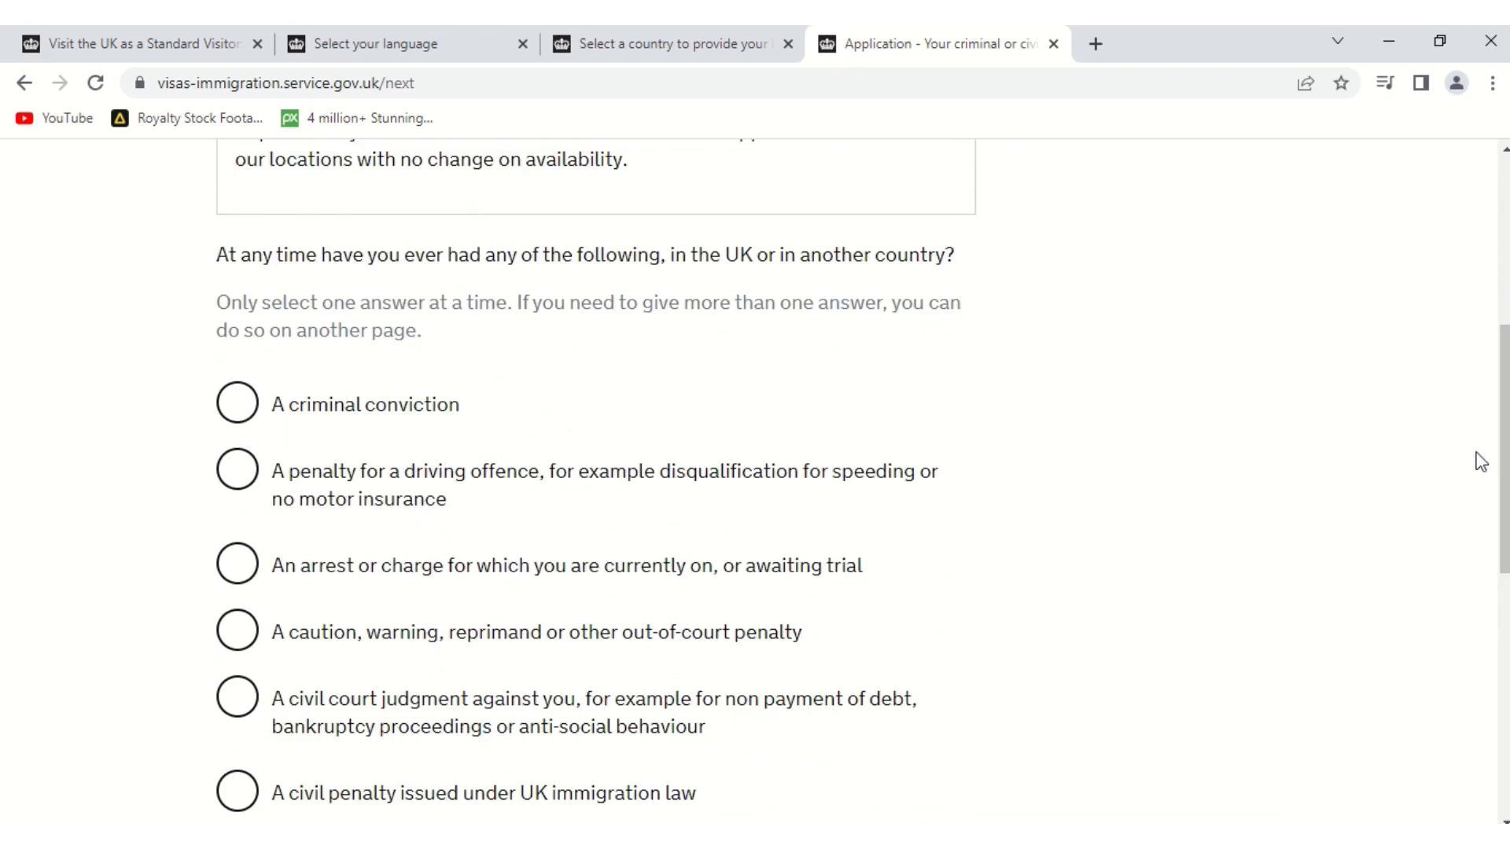
left_click_drag(1504, 464, 1503, 582)
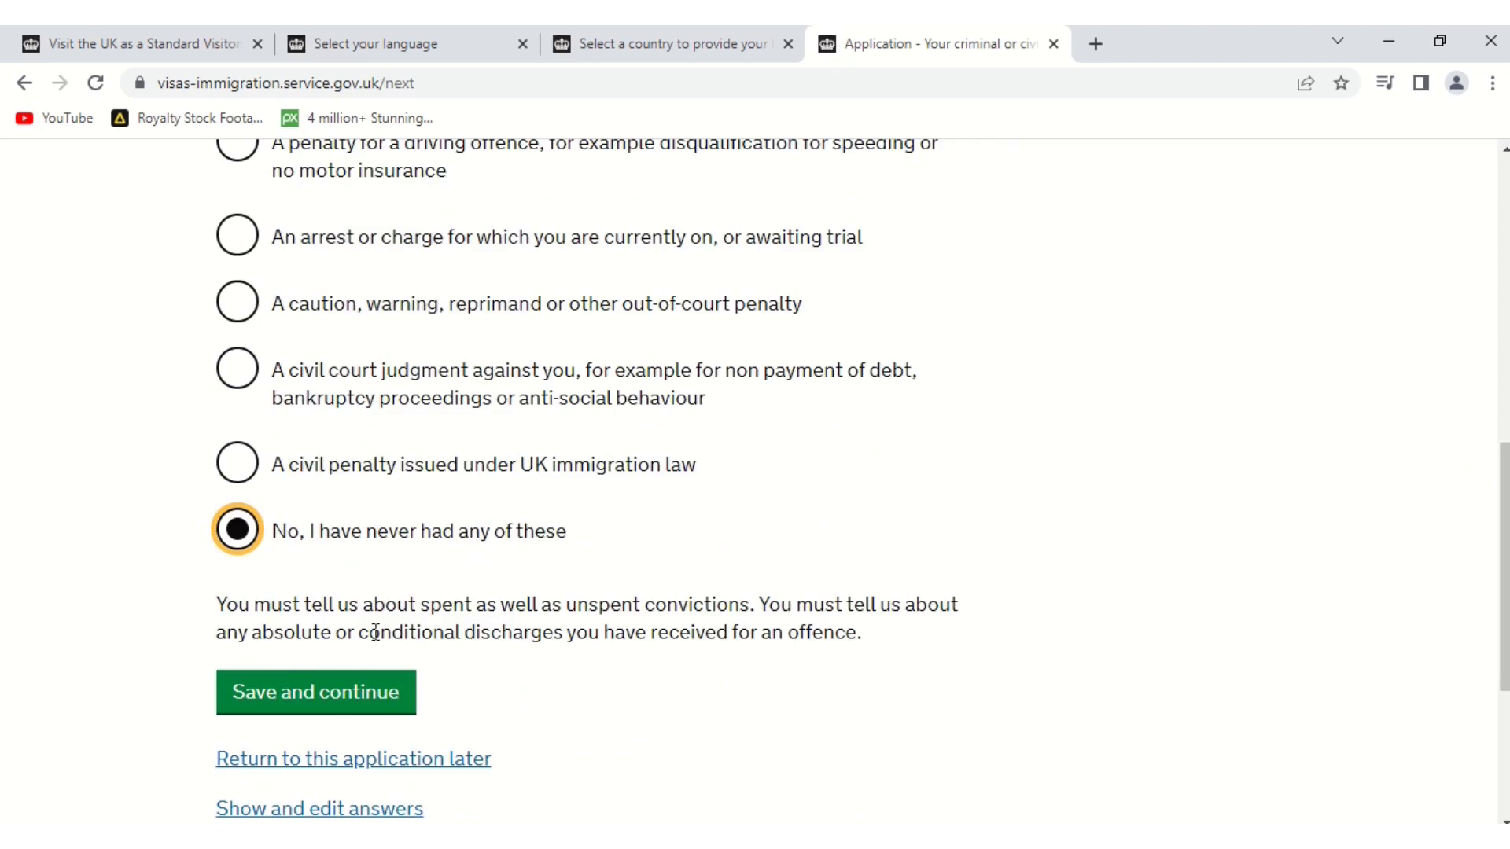
left_click(326, 697)
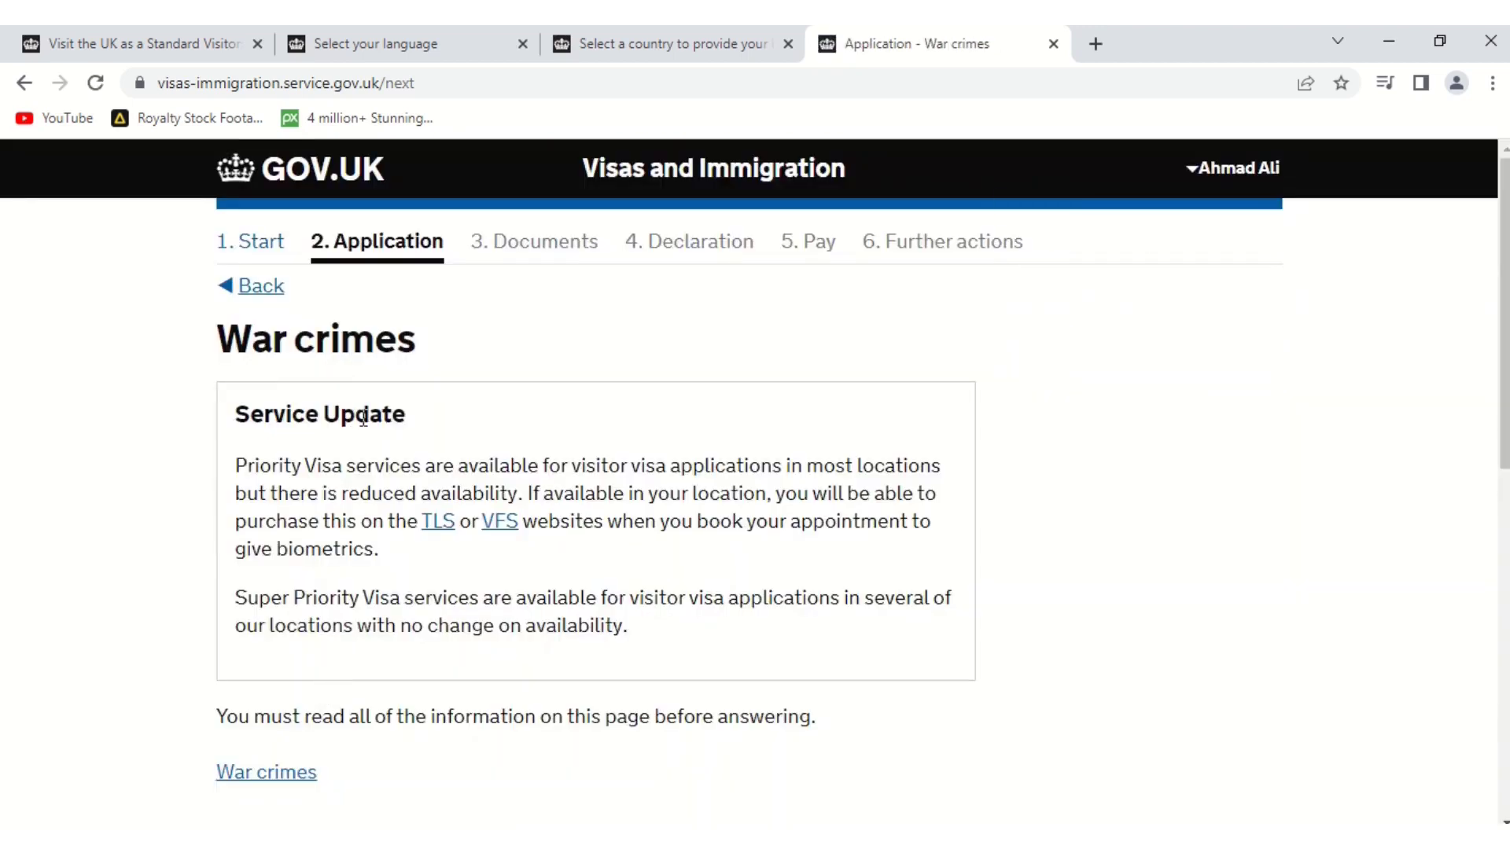
Answer No to involvement in war crimes, confirm having read the war crimes information and guidance, and save the page
left_click_drag(1506, 343, 1506, 525)
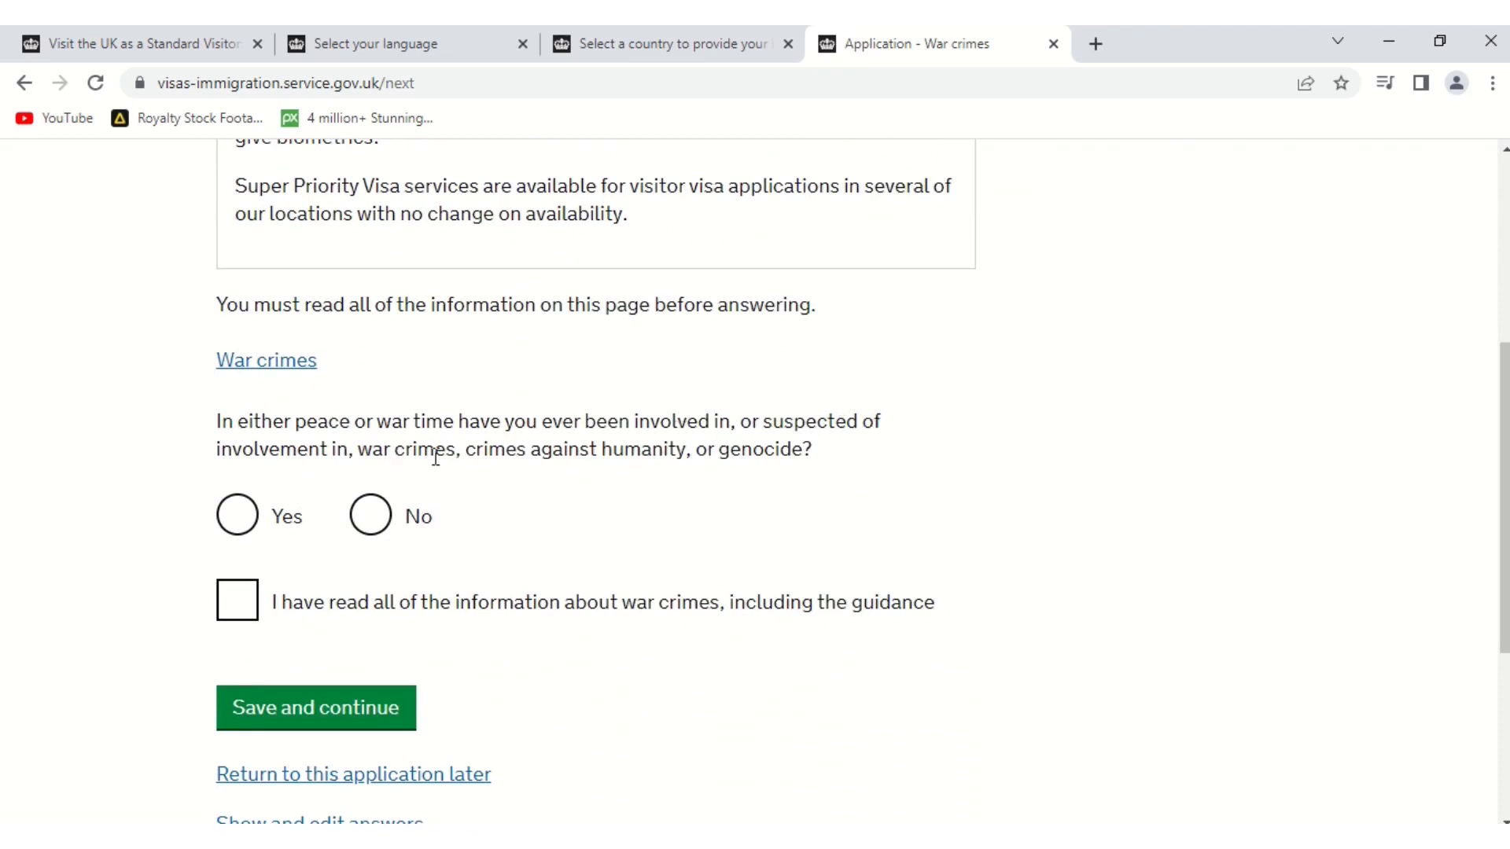
left_click(370, 519)
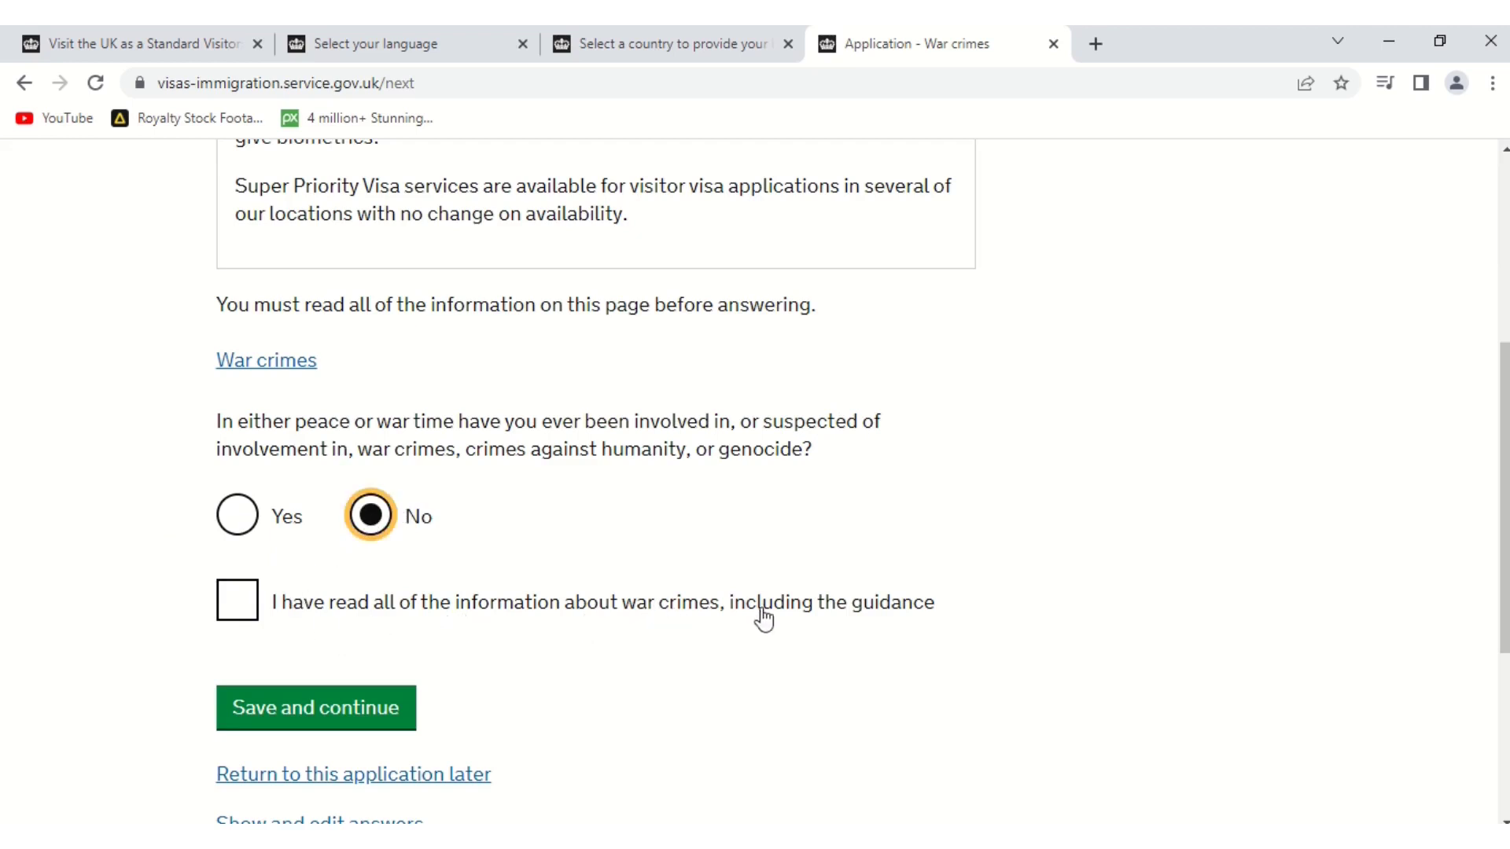
left_click(231, 613)
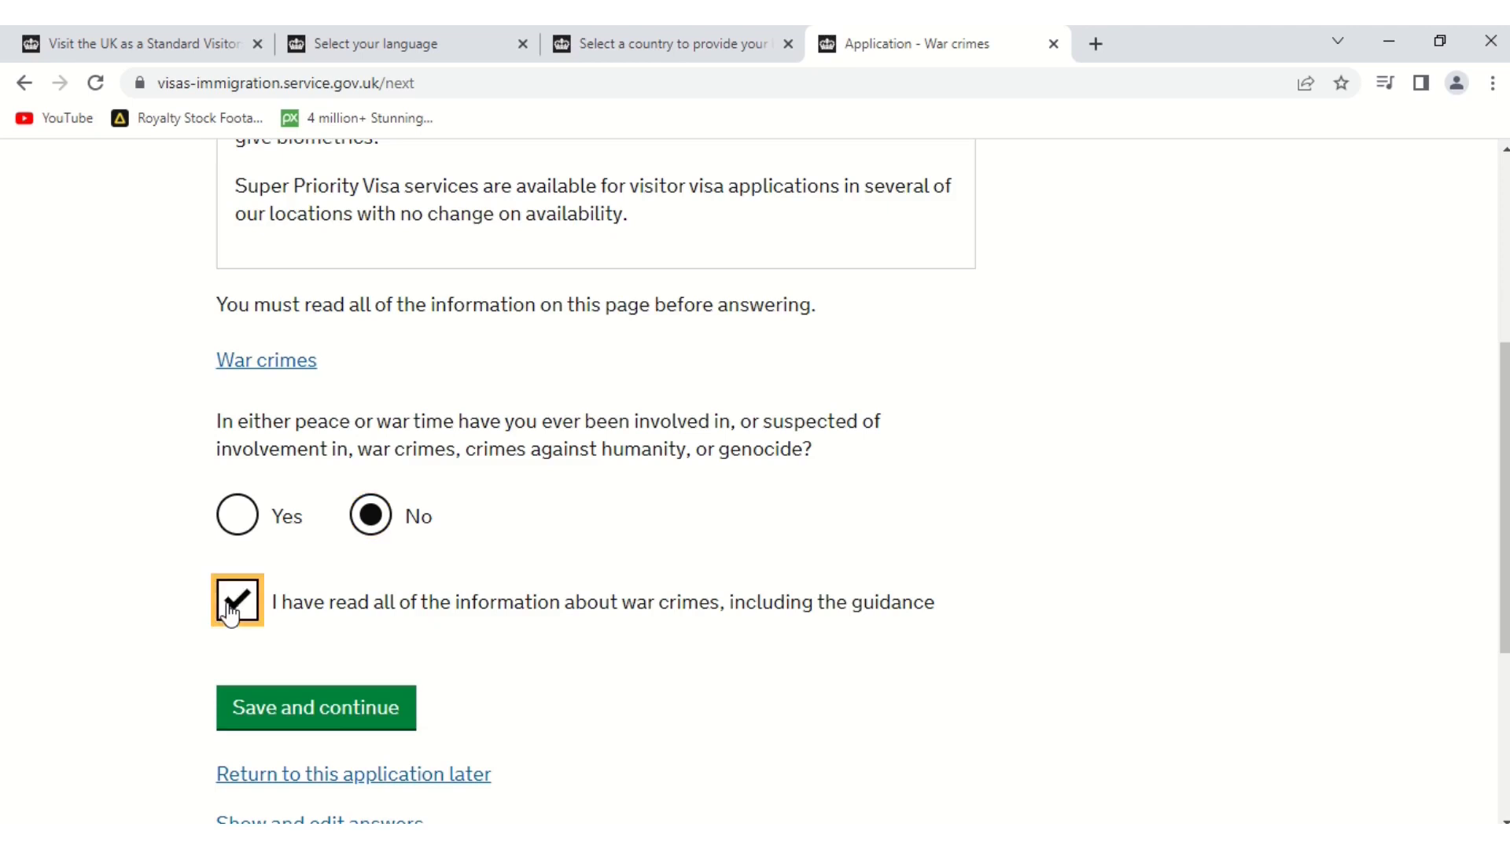
left_click(286, 707)
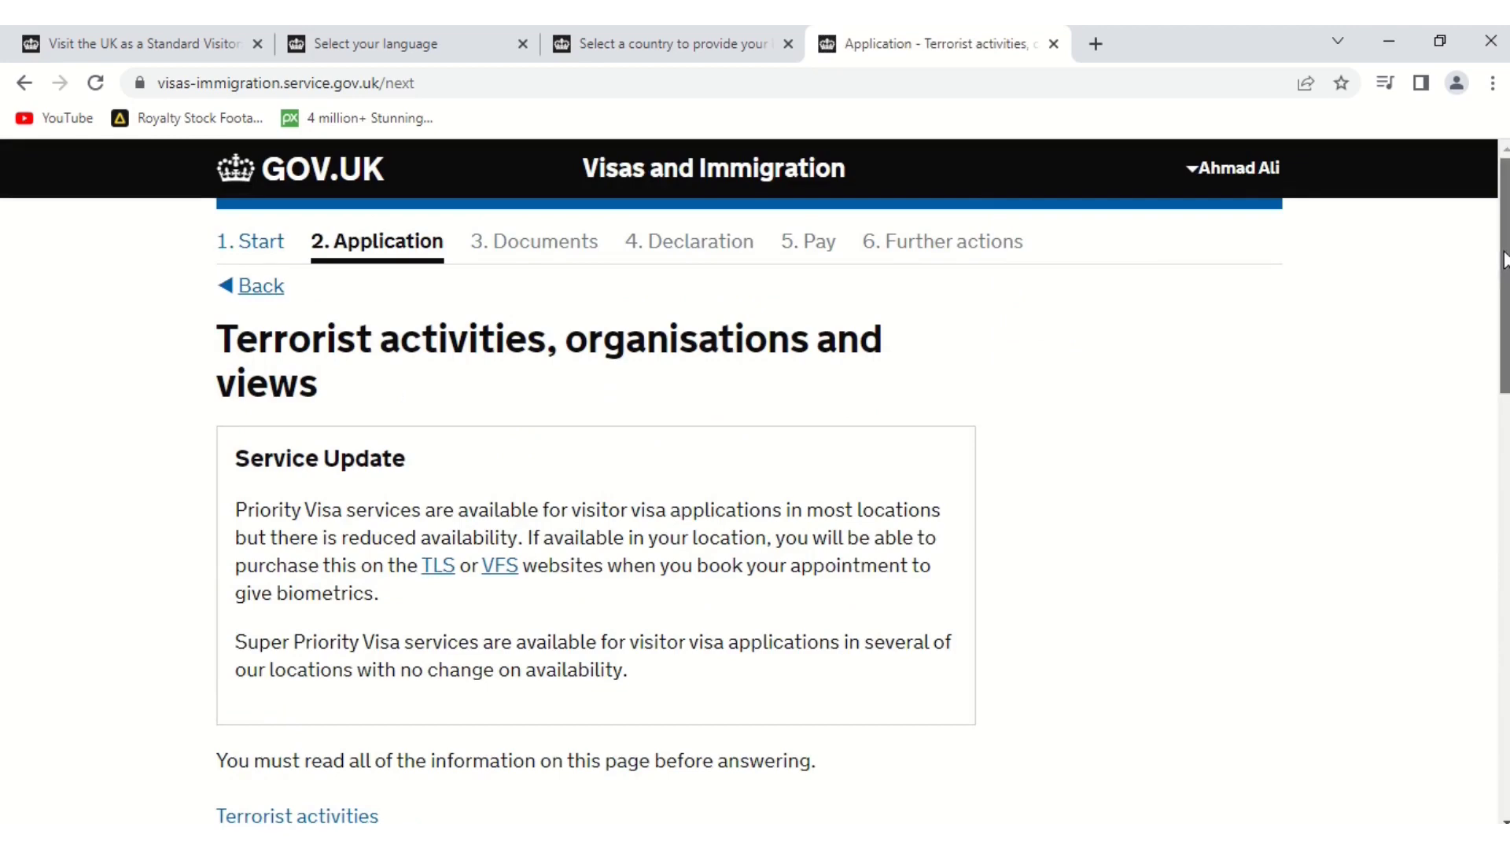
Answer No to all three terrorism questions, confirm having read the related information and guidance, and save the page
left_click_drag(1504, 259, 1503, 459)
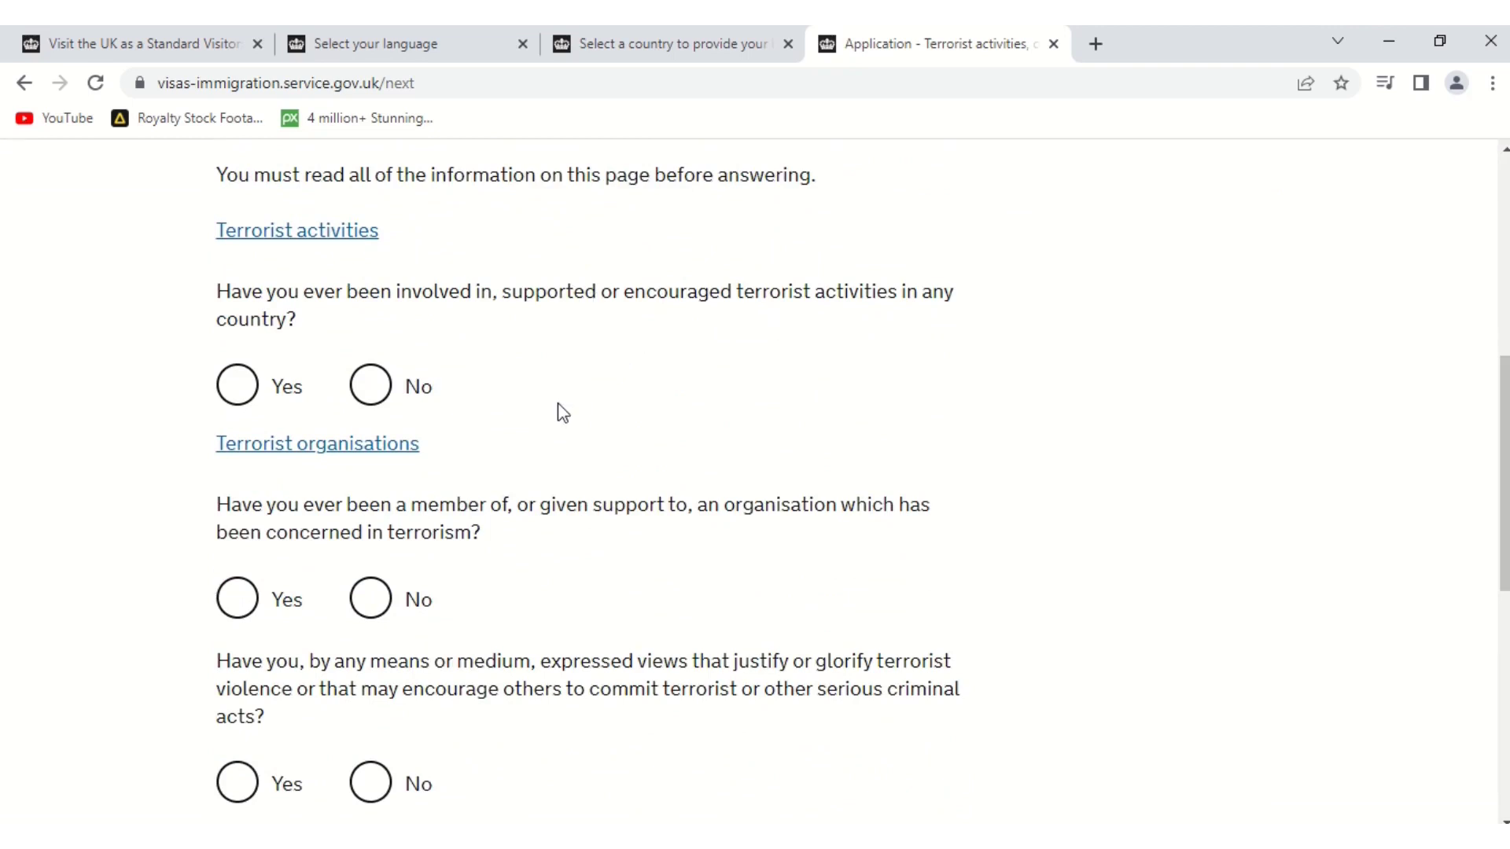
left_click(370, 400)
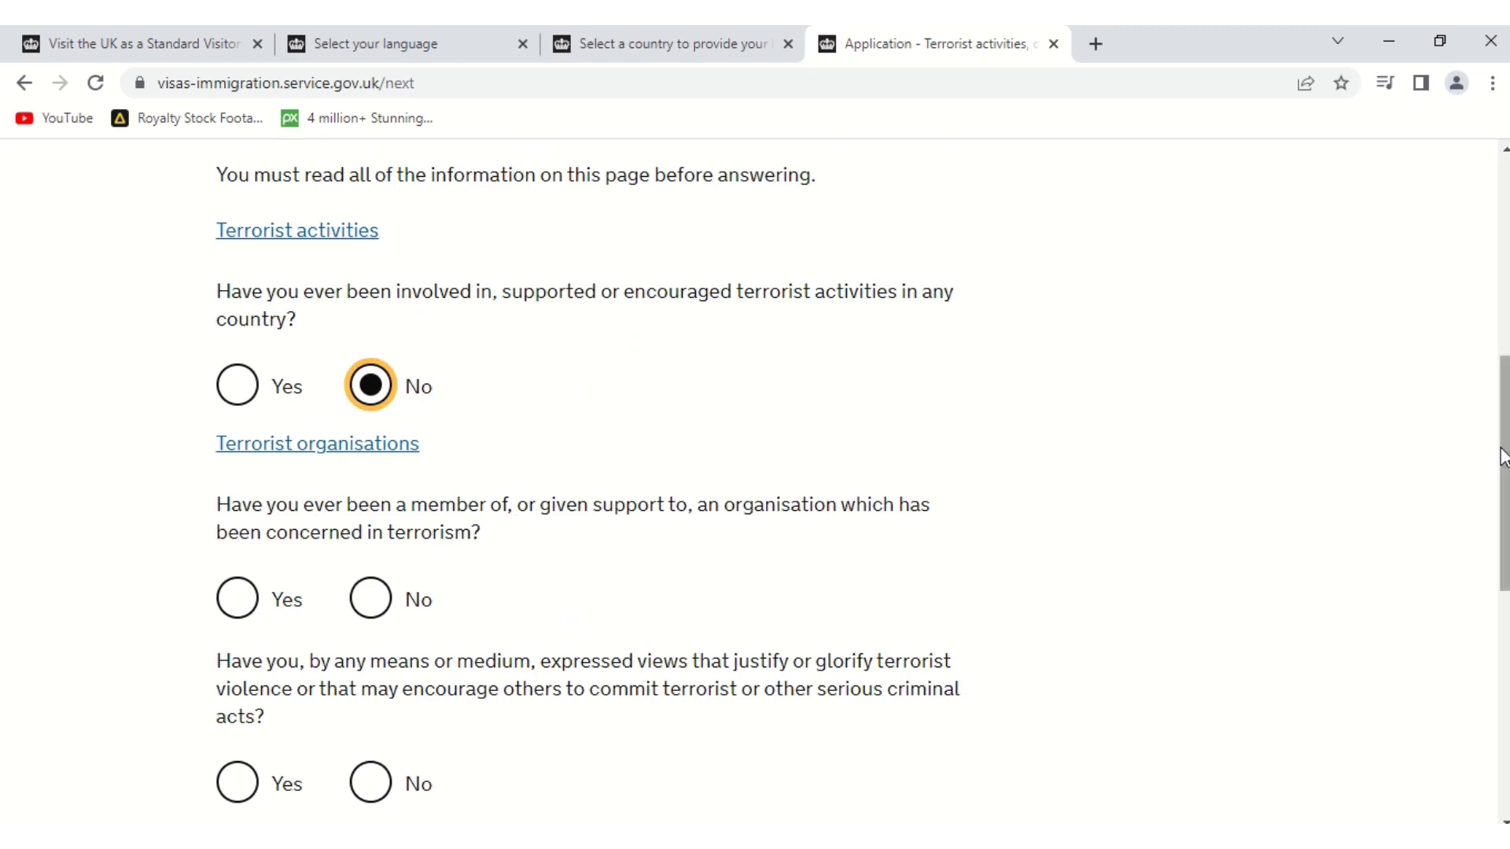
scroll(1507, 515, "down", 3)
scroll(1507, 515, "down", 1)
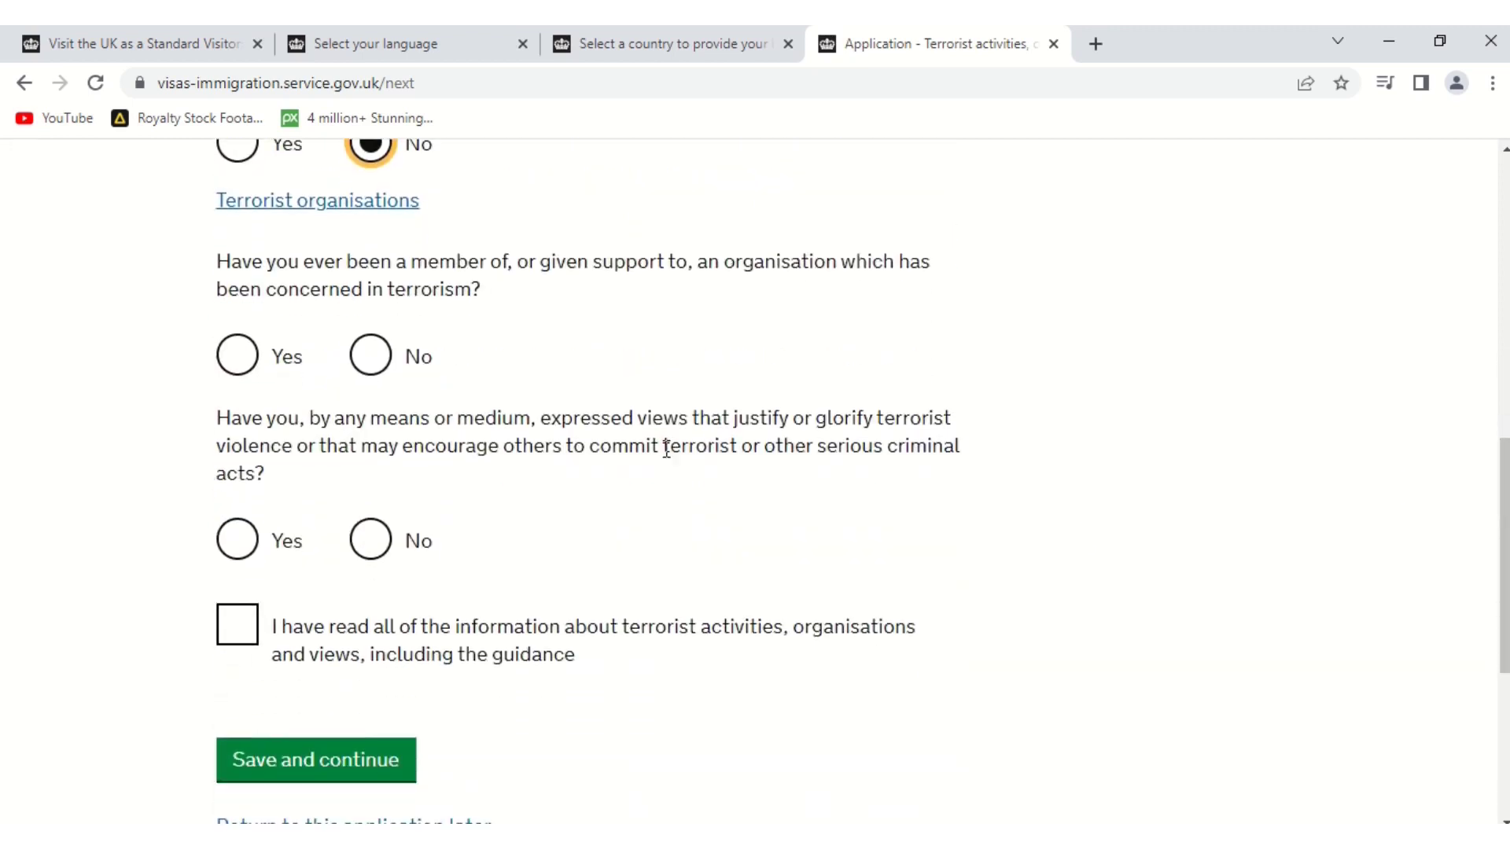
left_click(390, 358)
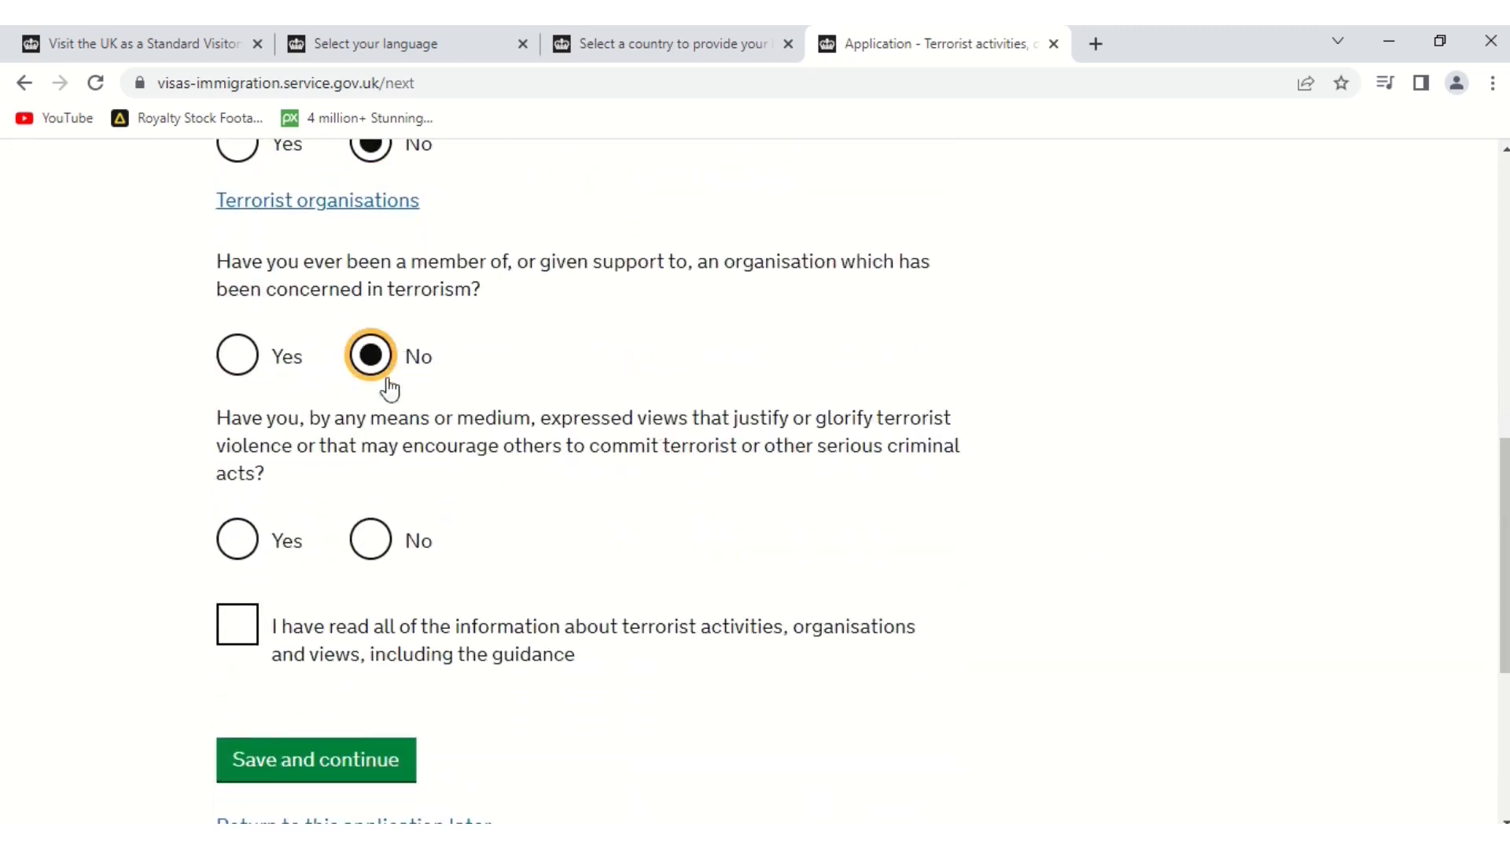
left_click(383, 554)
left_click(235, 641)
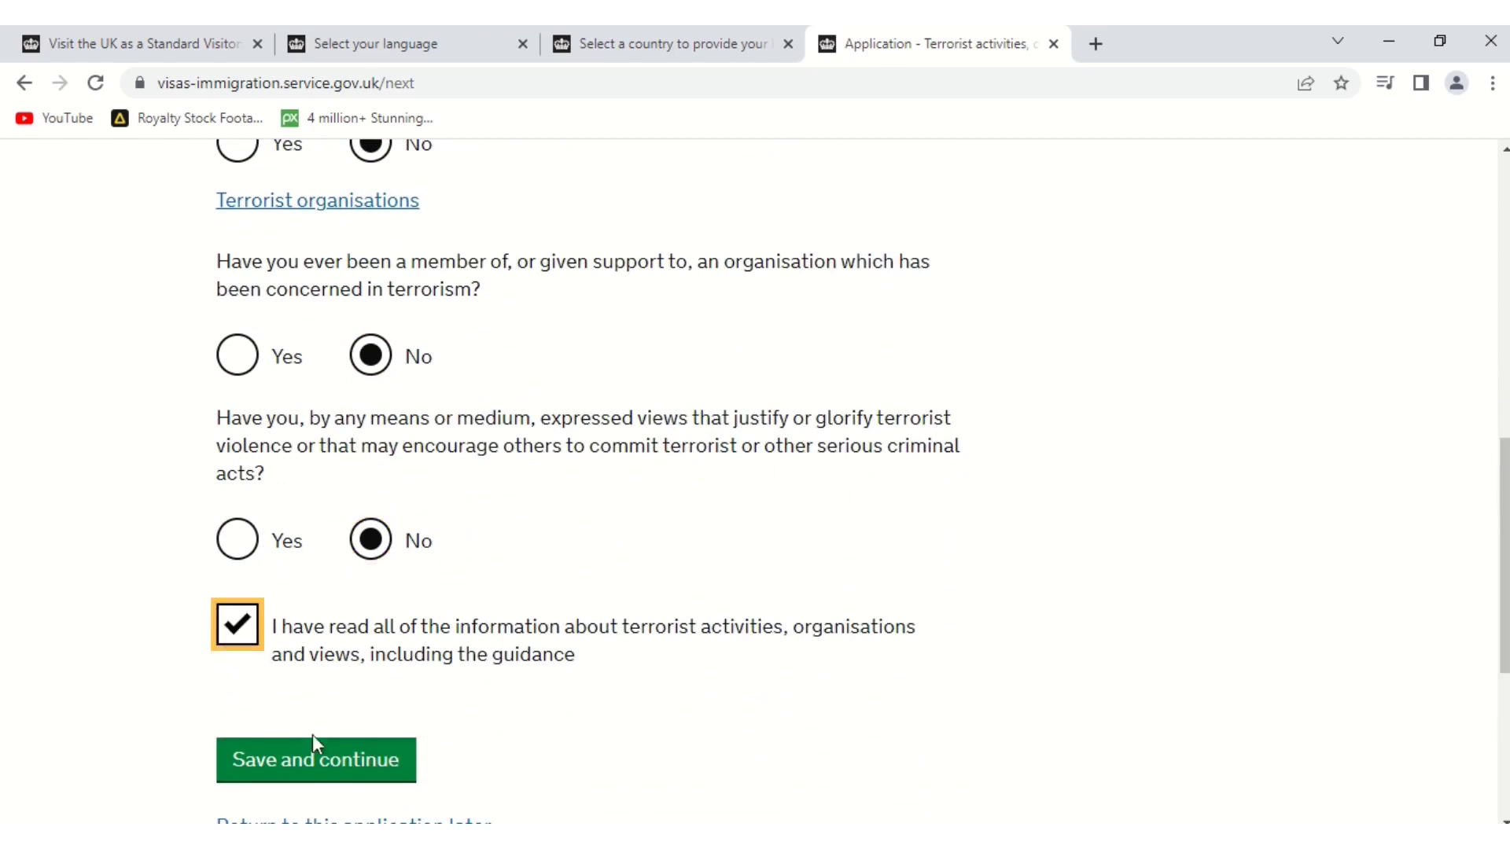
left_click(322, 757)
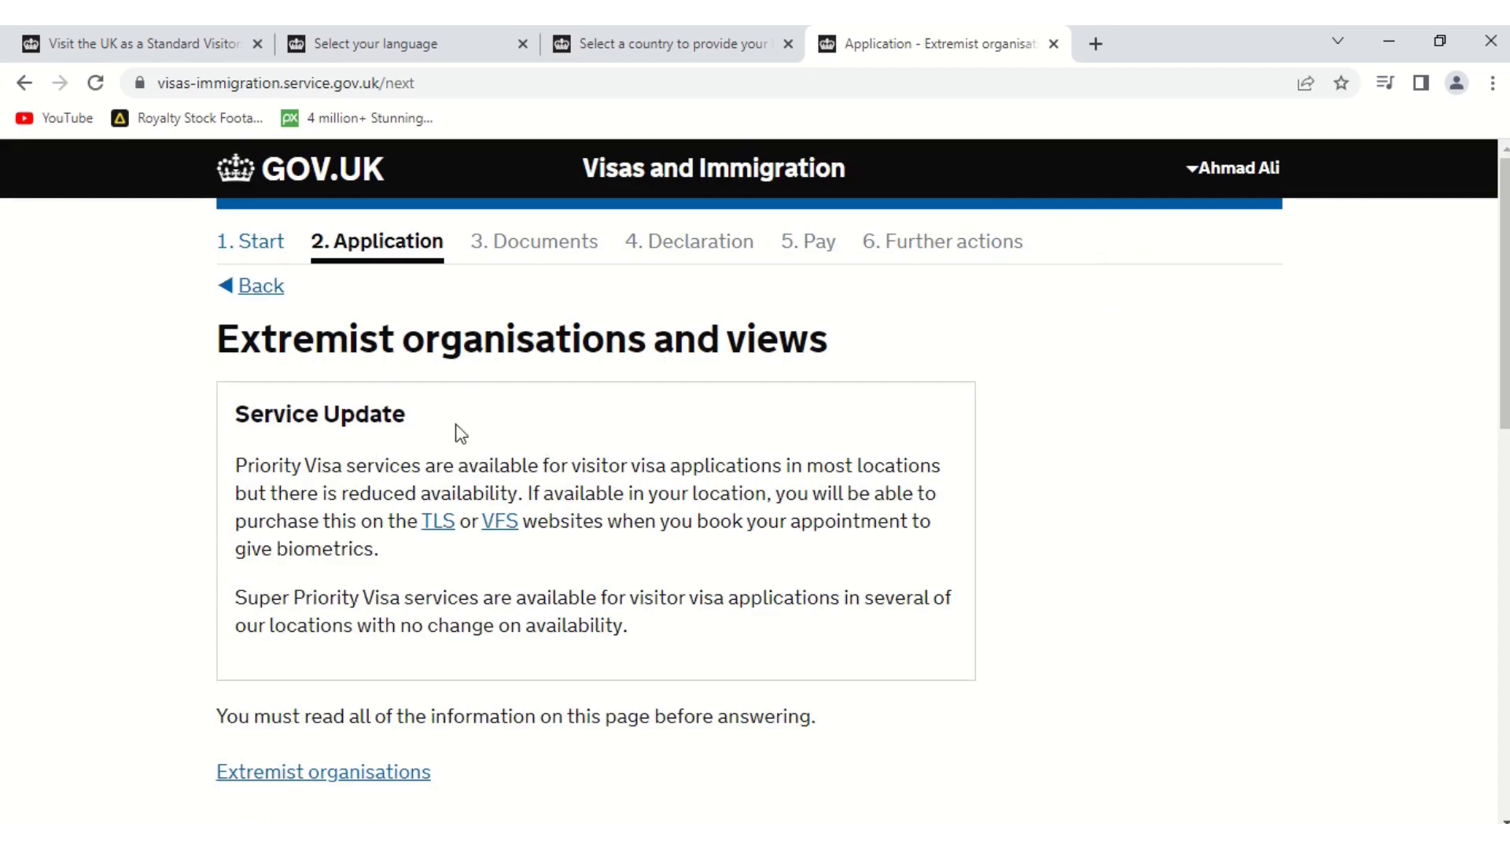
Answer No to both extremism questions, confirm having read the extremist organisations and views information and guidance, and save the page
left_click_drag(1506, 366, 1506, 553)
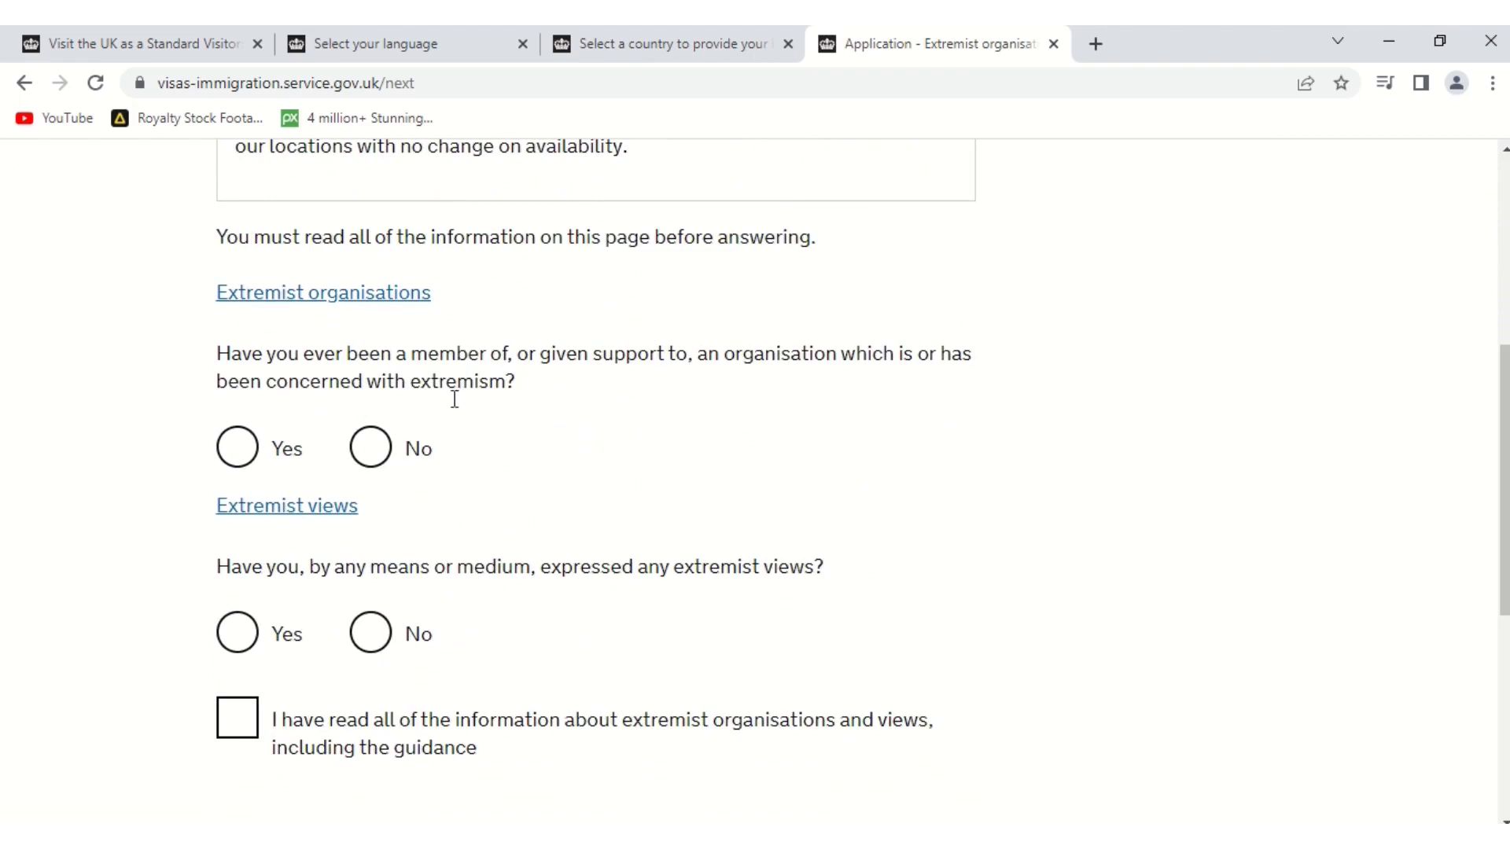
left_click(370, 468)
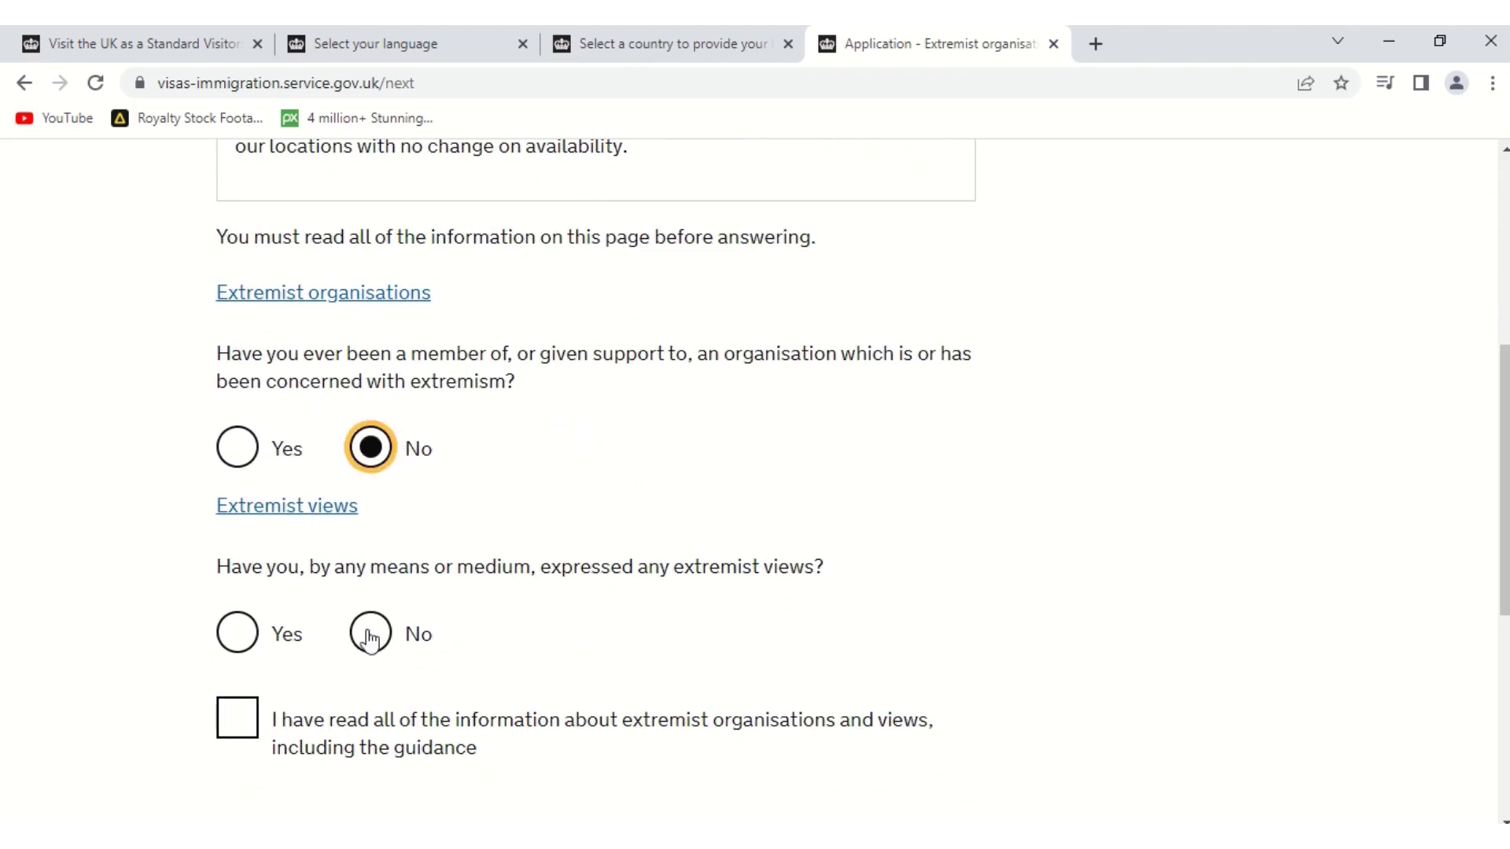
left_click(371, 639)
left_click(231, 743)
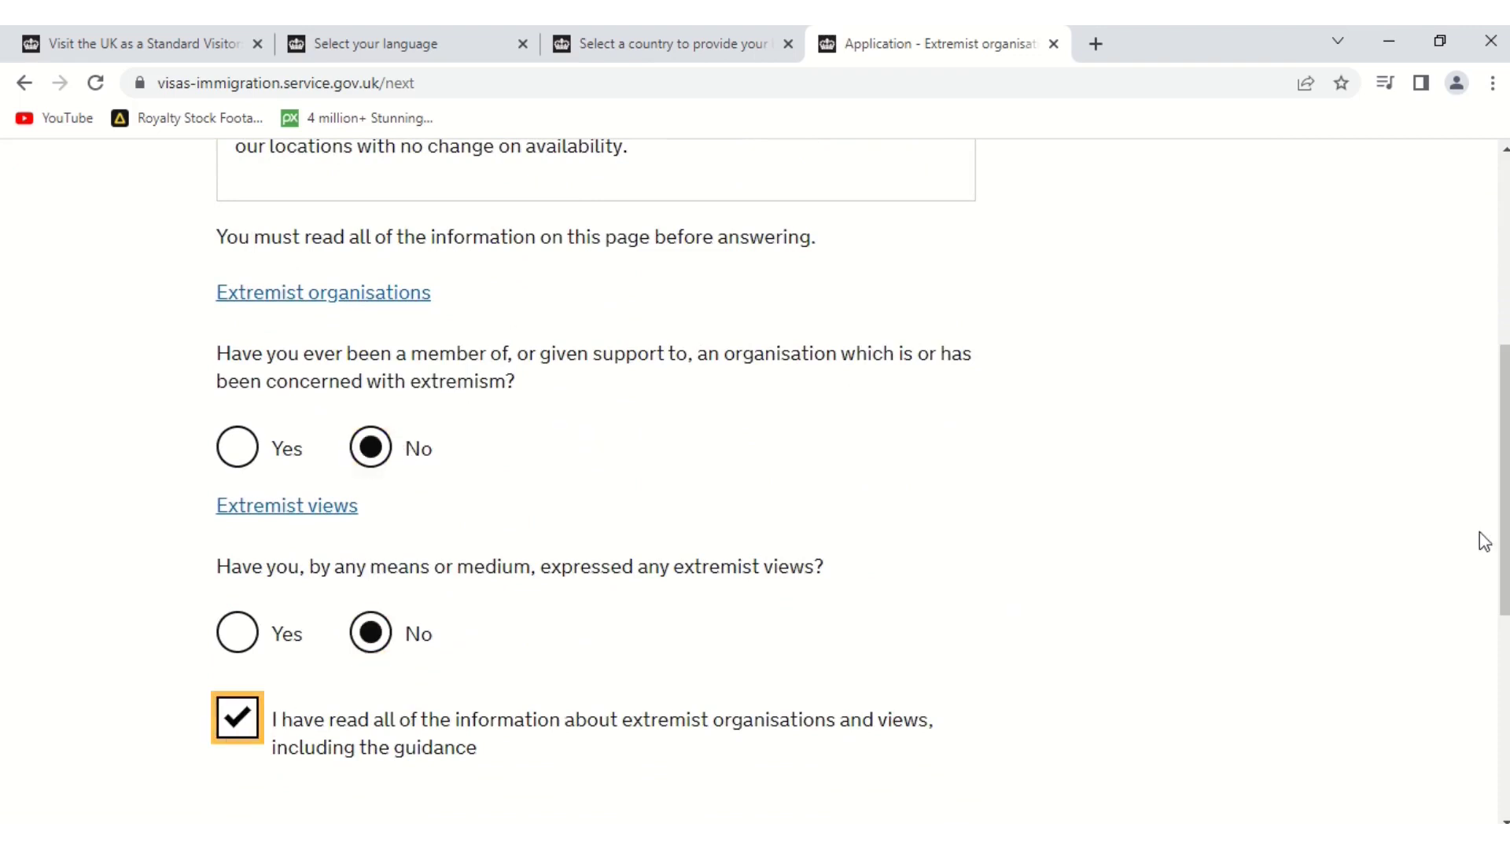
scroll(1502, 543, "down", 4)
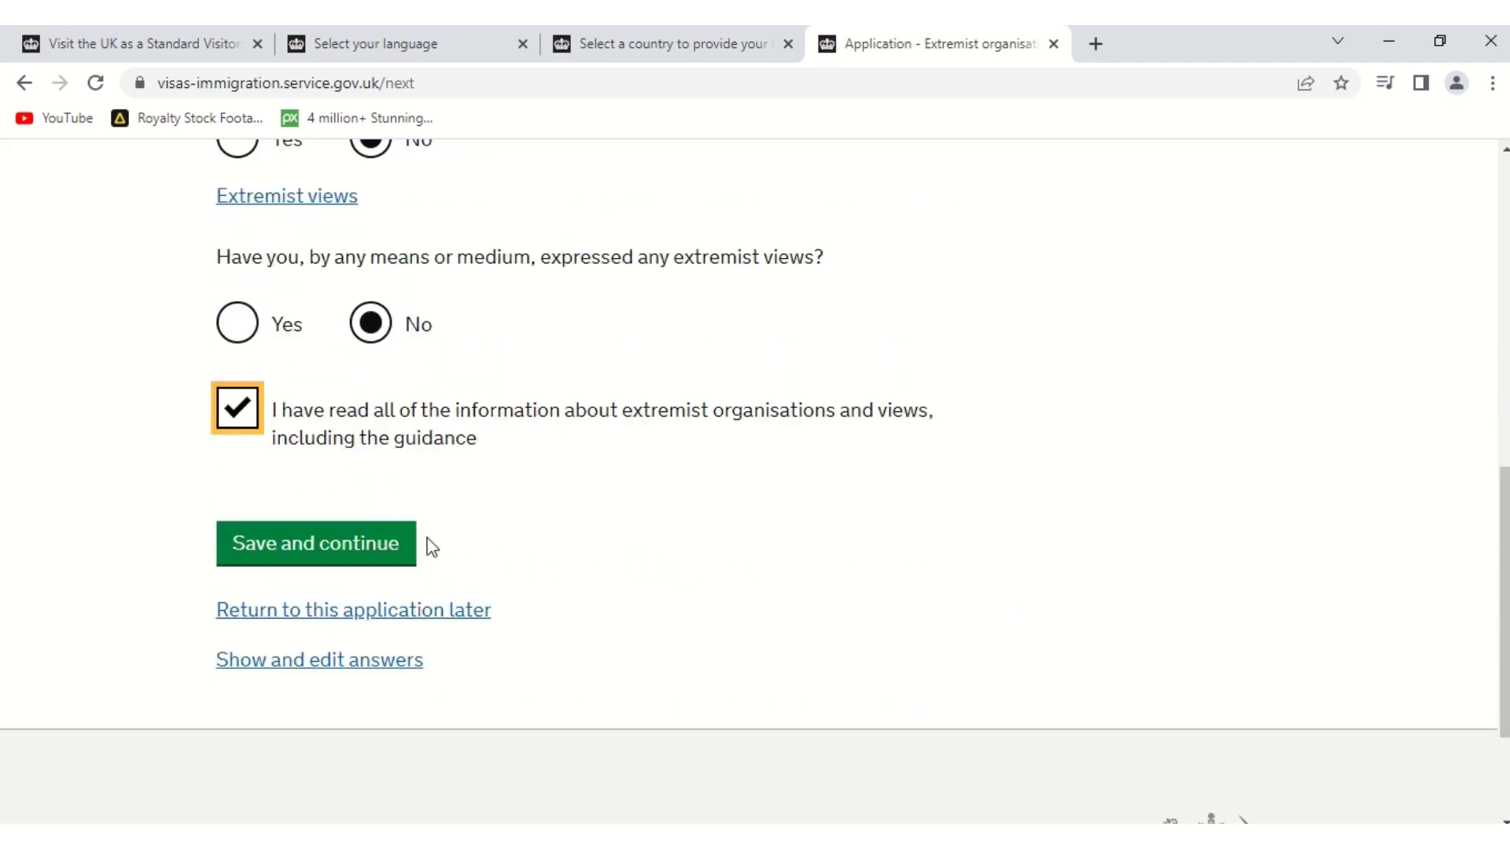
left_click(391, 548)
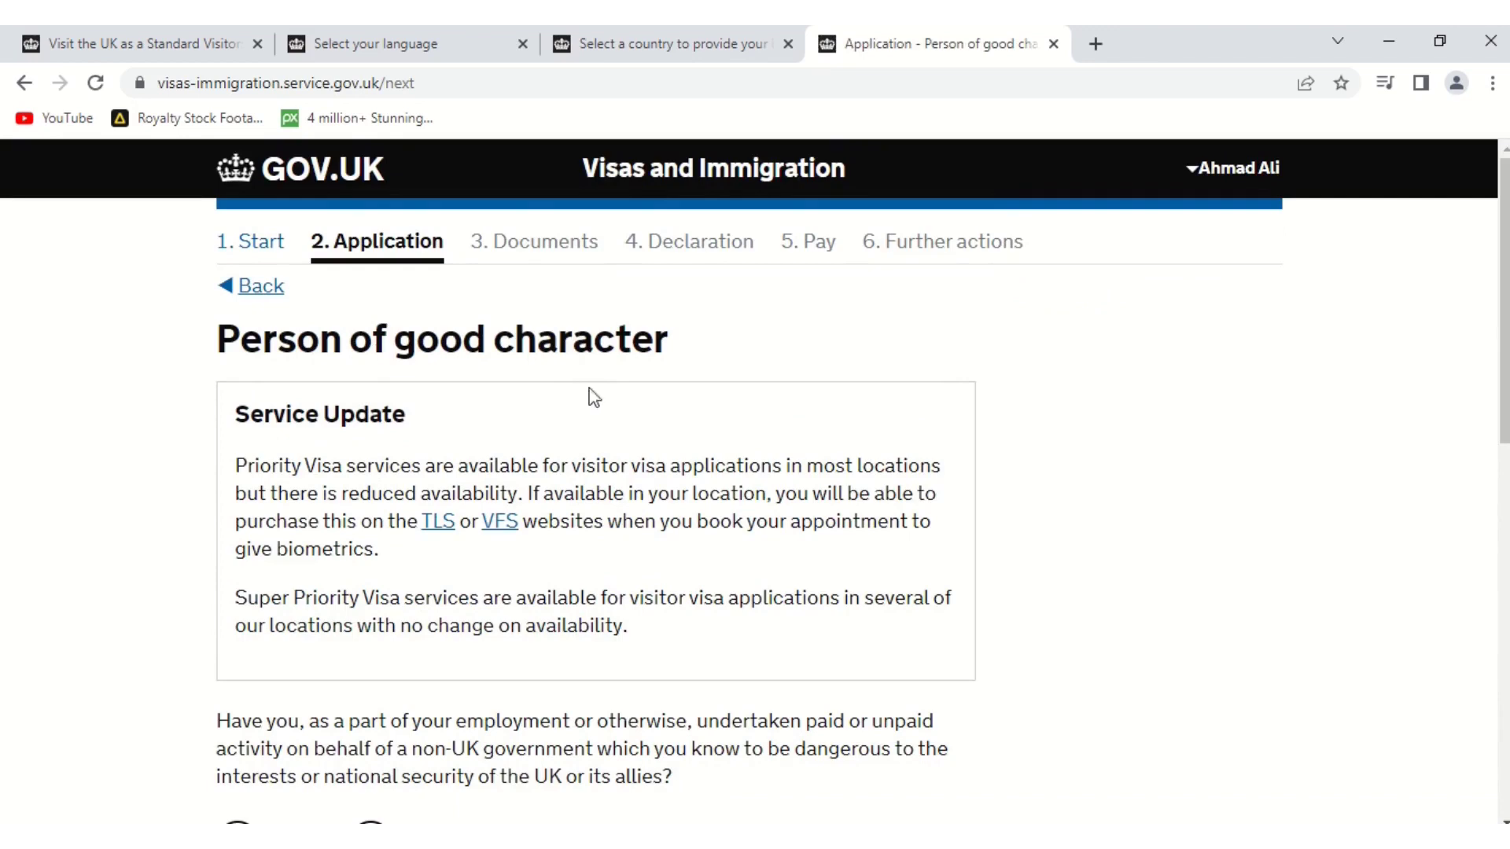
Answer No to all three person of good character questions and save the page
left_click_drag(1504, 300, 1503, 505)
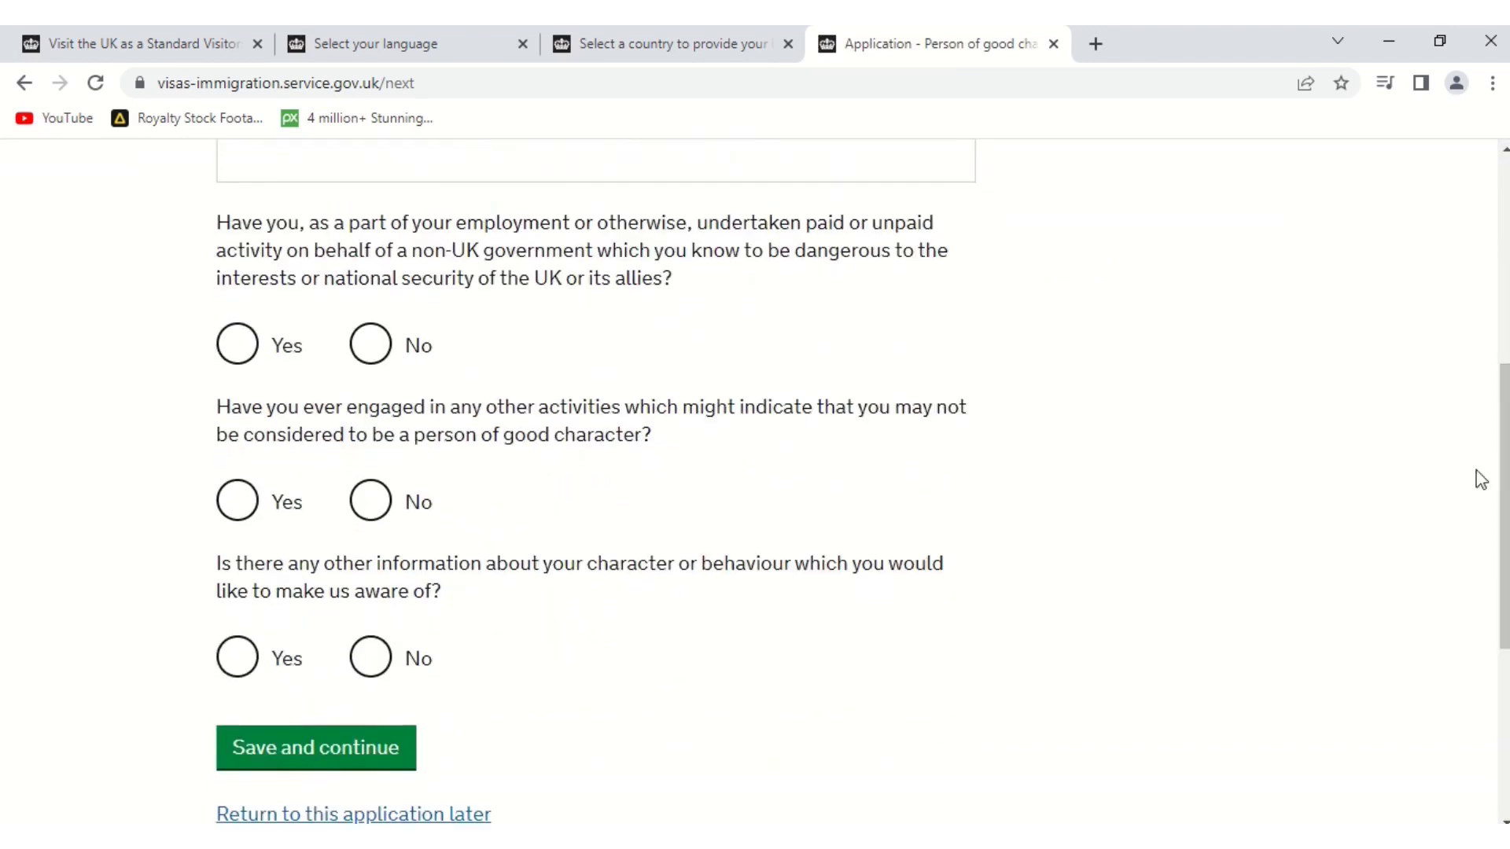
mouse_move(1503, 475)
left_mouse_down()
mouse_move(1504, 397)
mouse_move(1503, 481)
left_mouse_up()
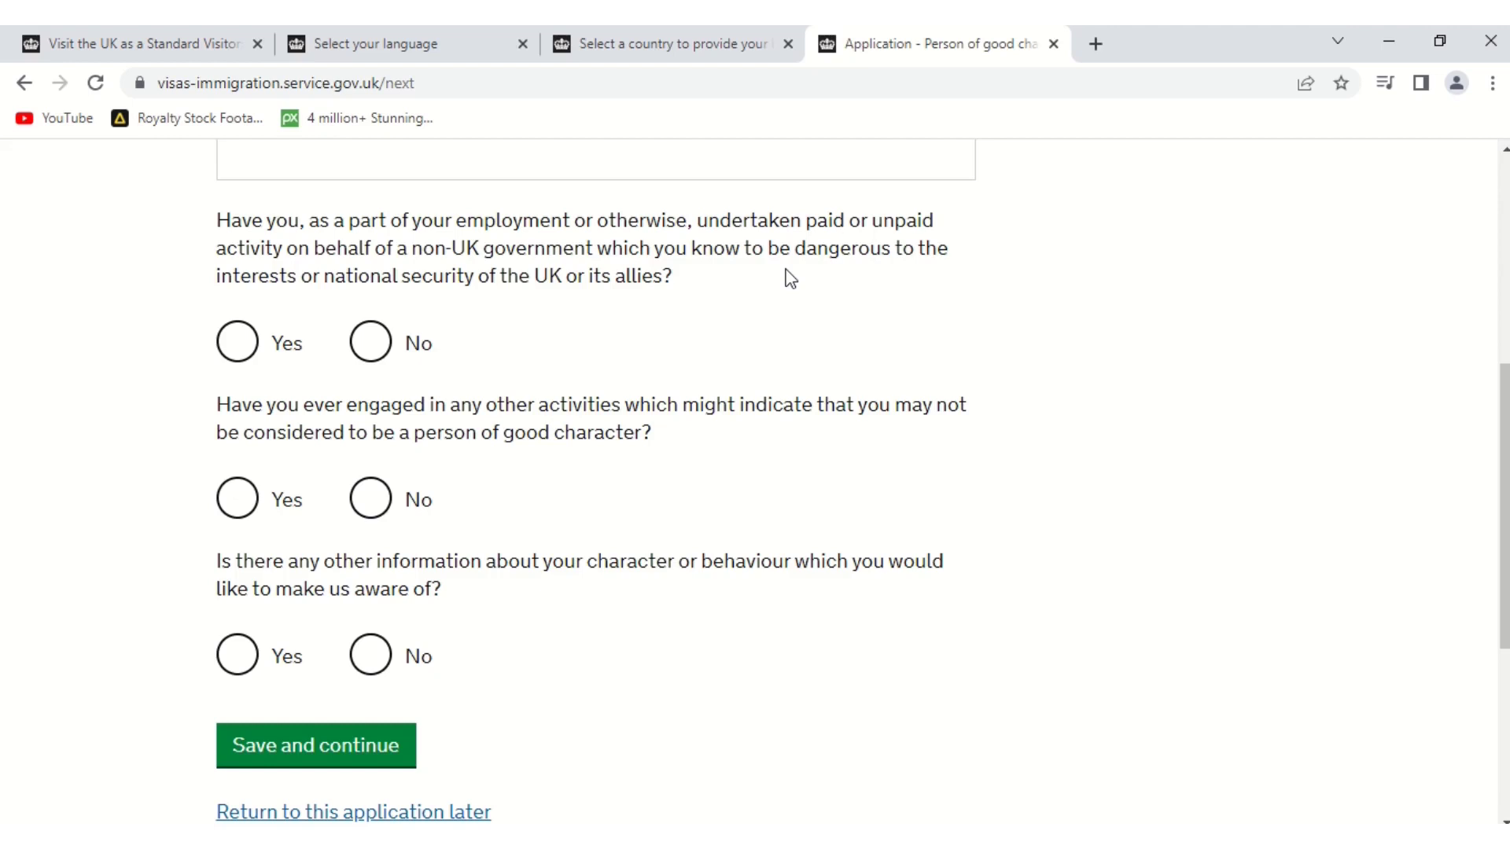
left_click(379, 342)
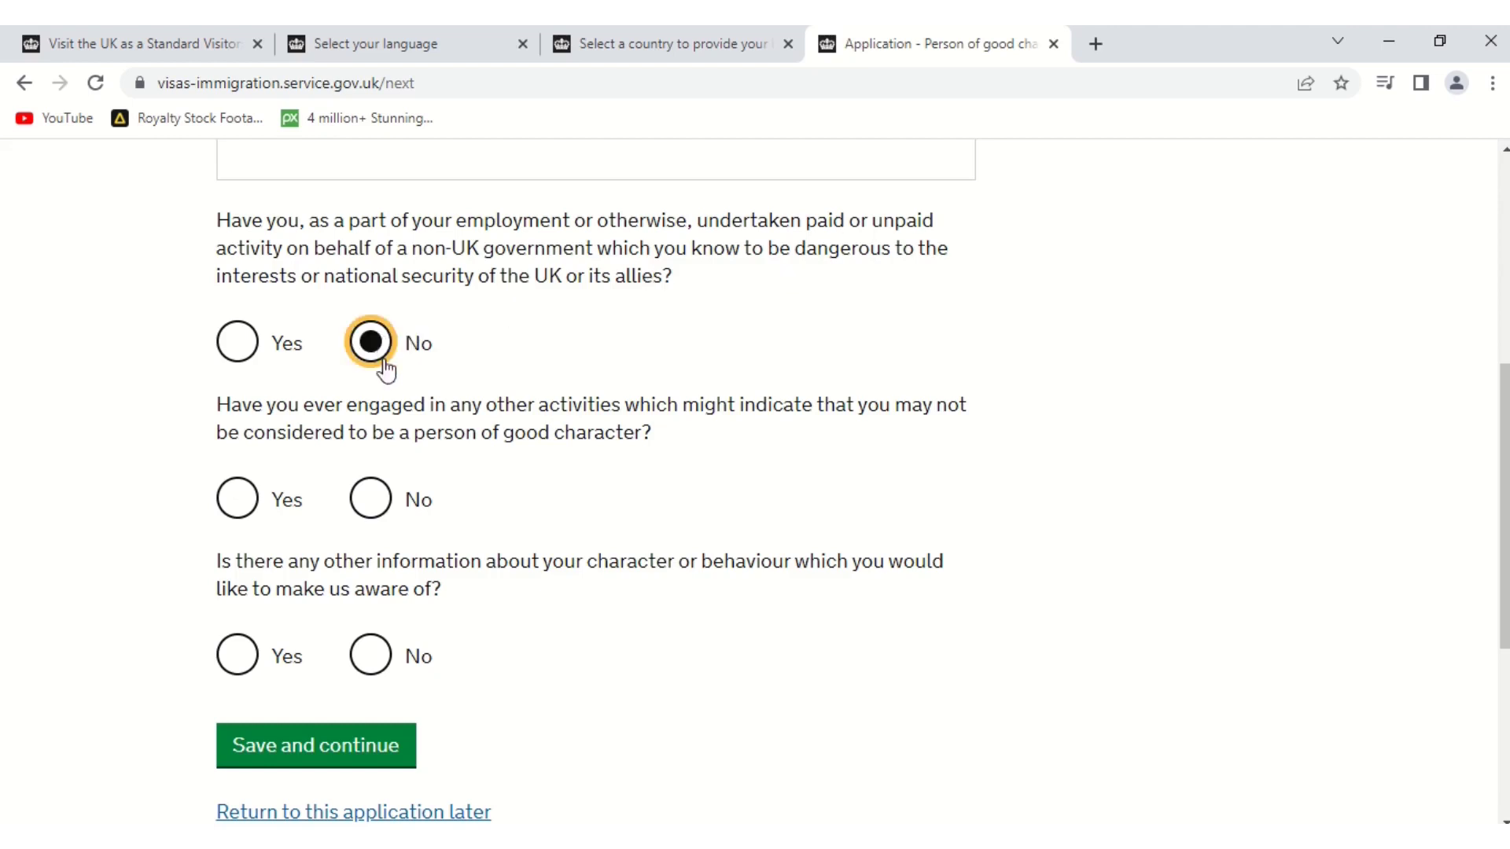
left_click(386, 497)
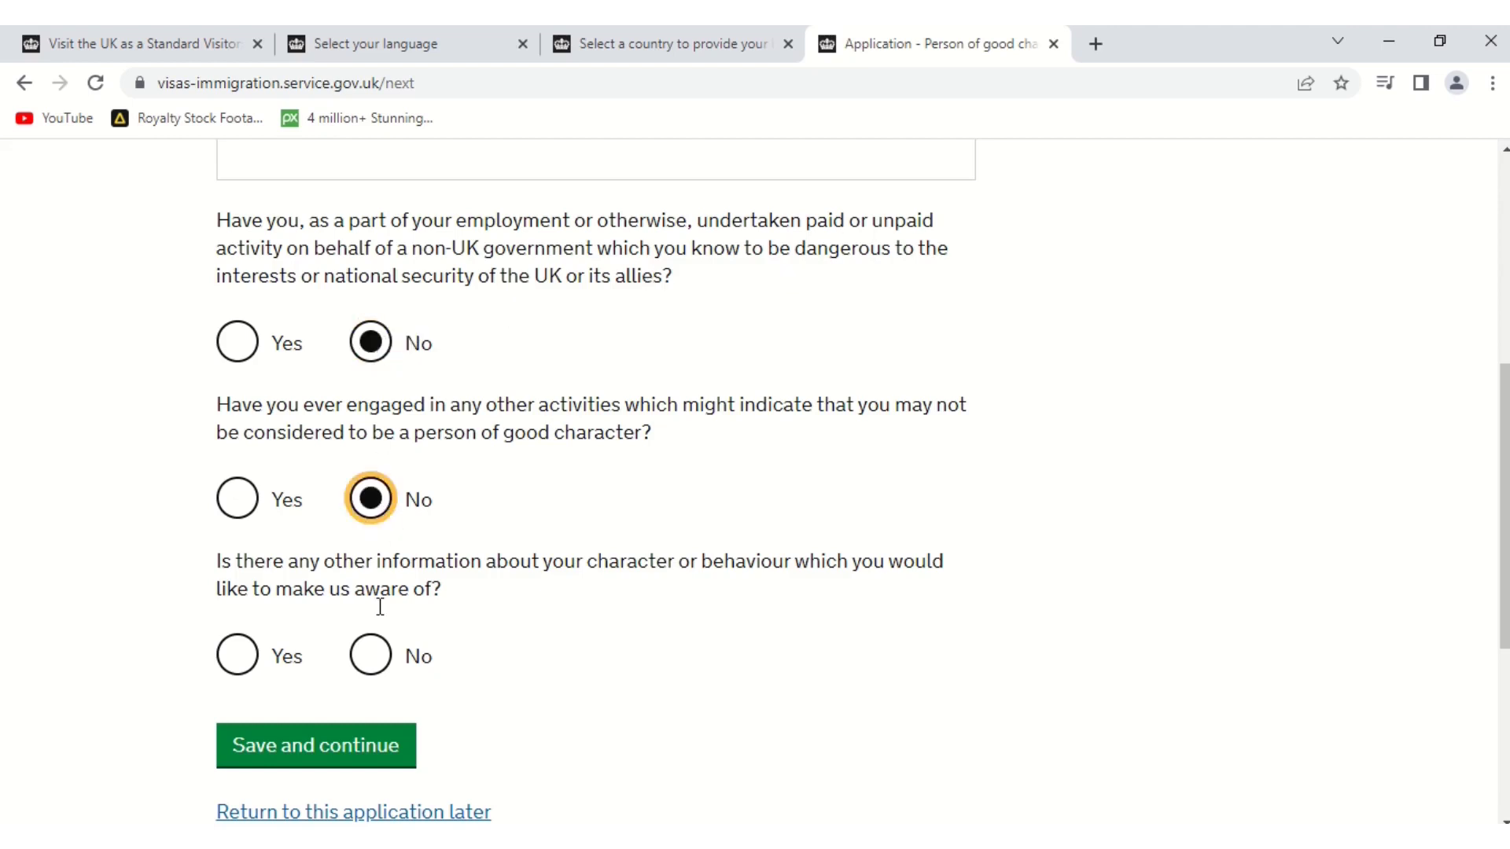
left_click(372, 659)
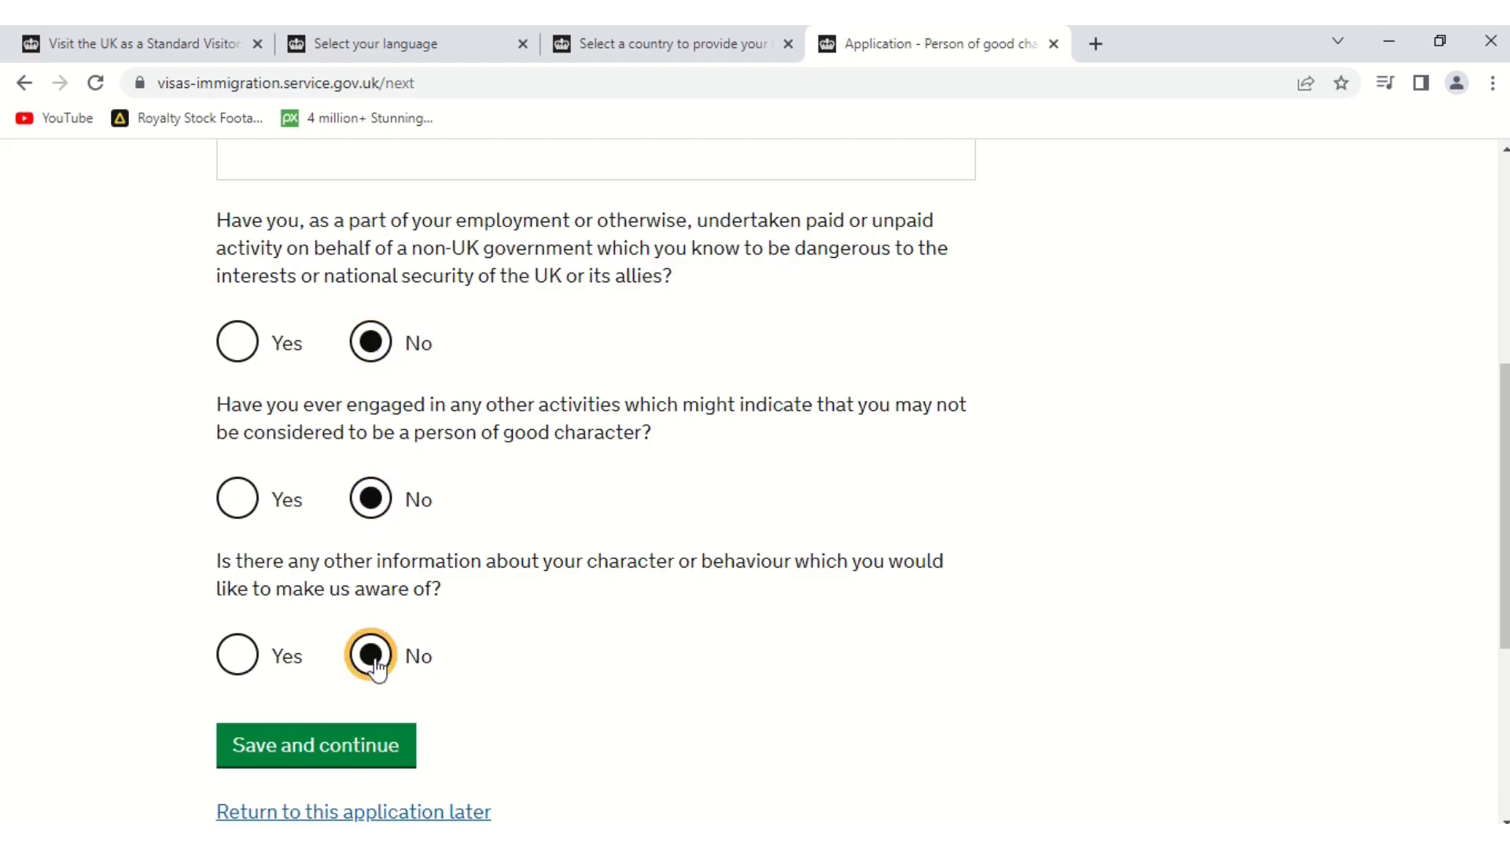
left_click(332, 755)
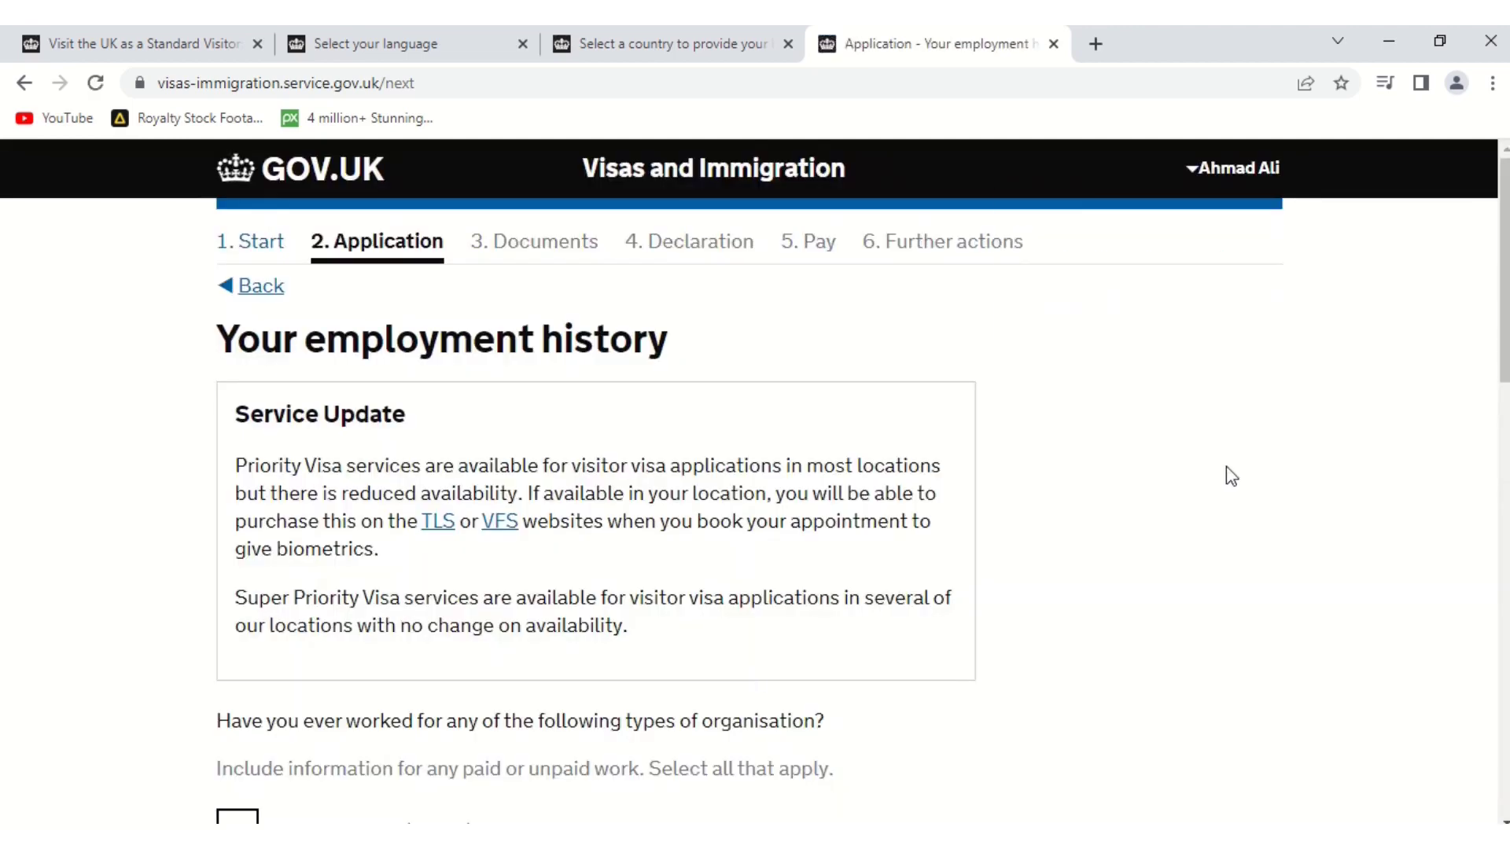
Select "I have not worked in any of the jobs listed above" for employment history and save the page
scroll(687, 366, "down", 4)
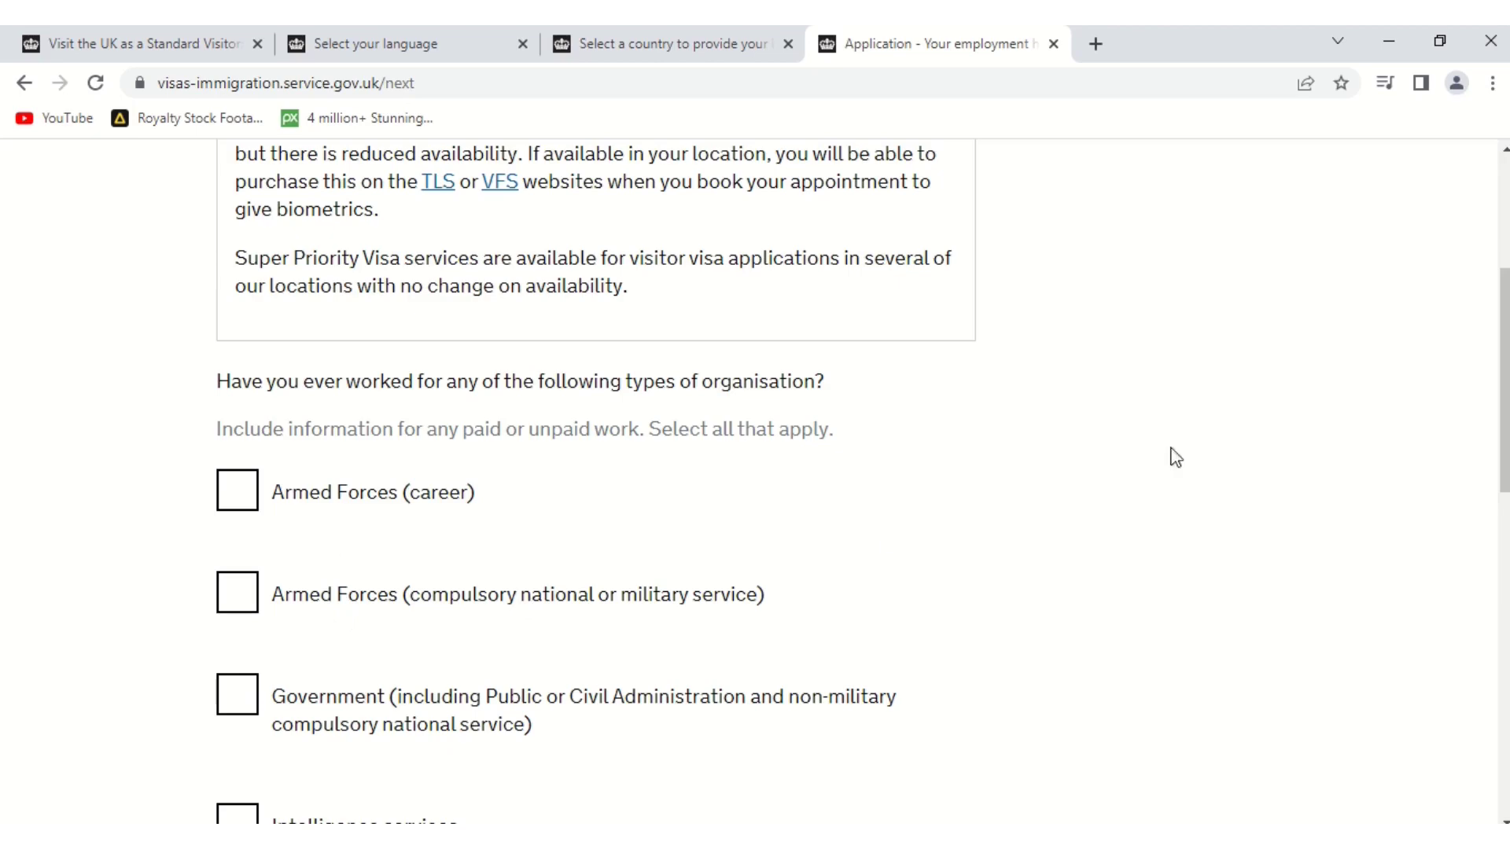
left_click_drag(1503, 380, 1504, 574)
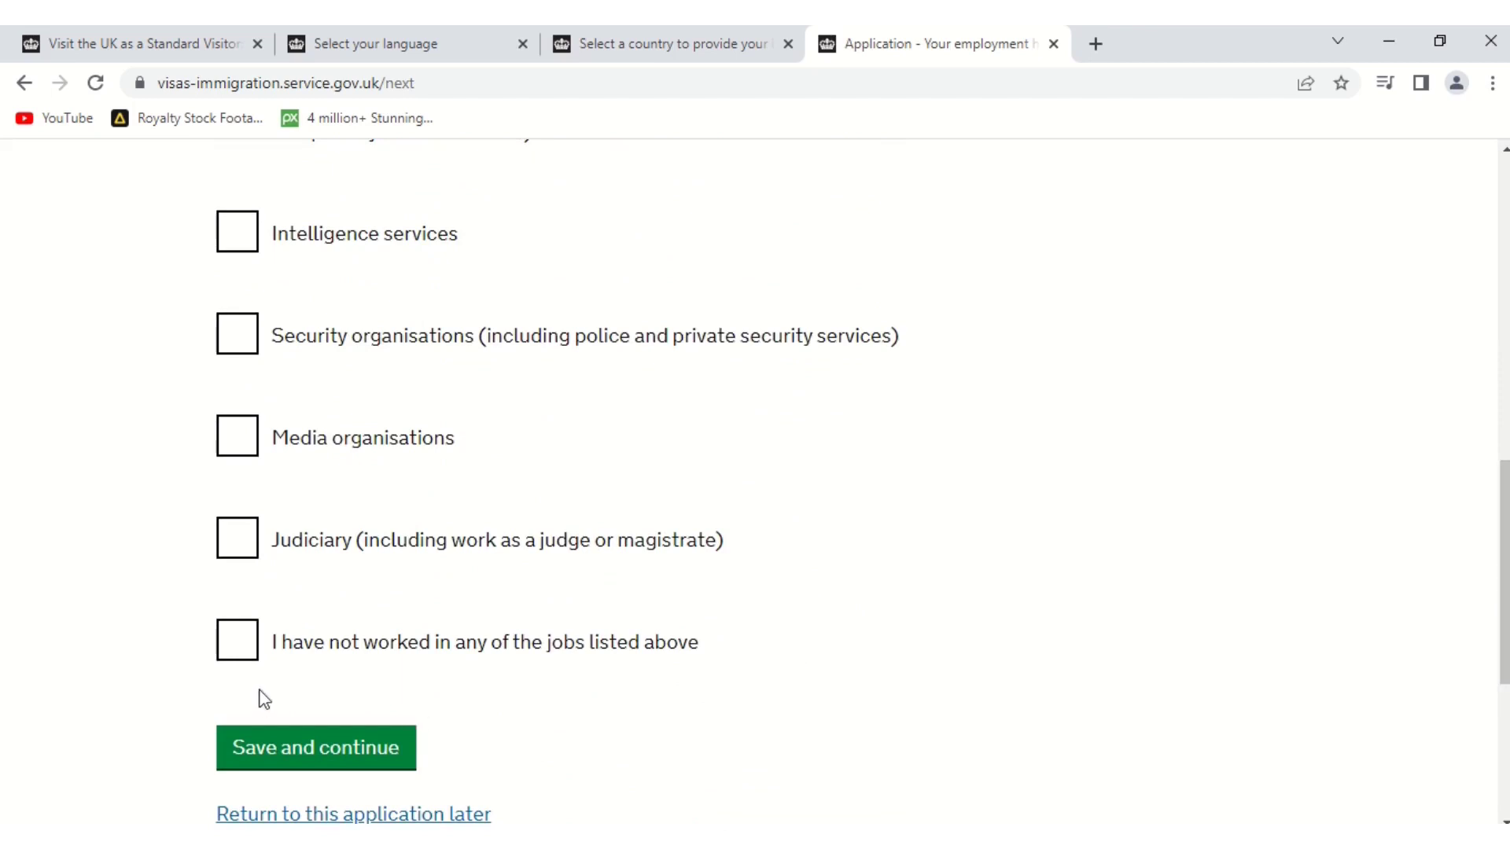
left_click(229, 642)
left_click(322, 751)
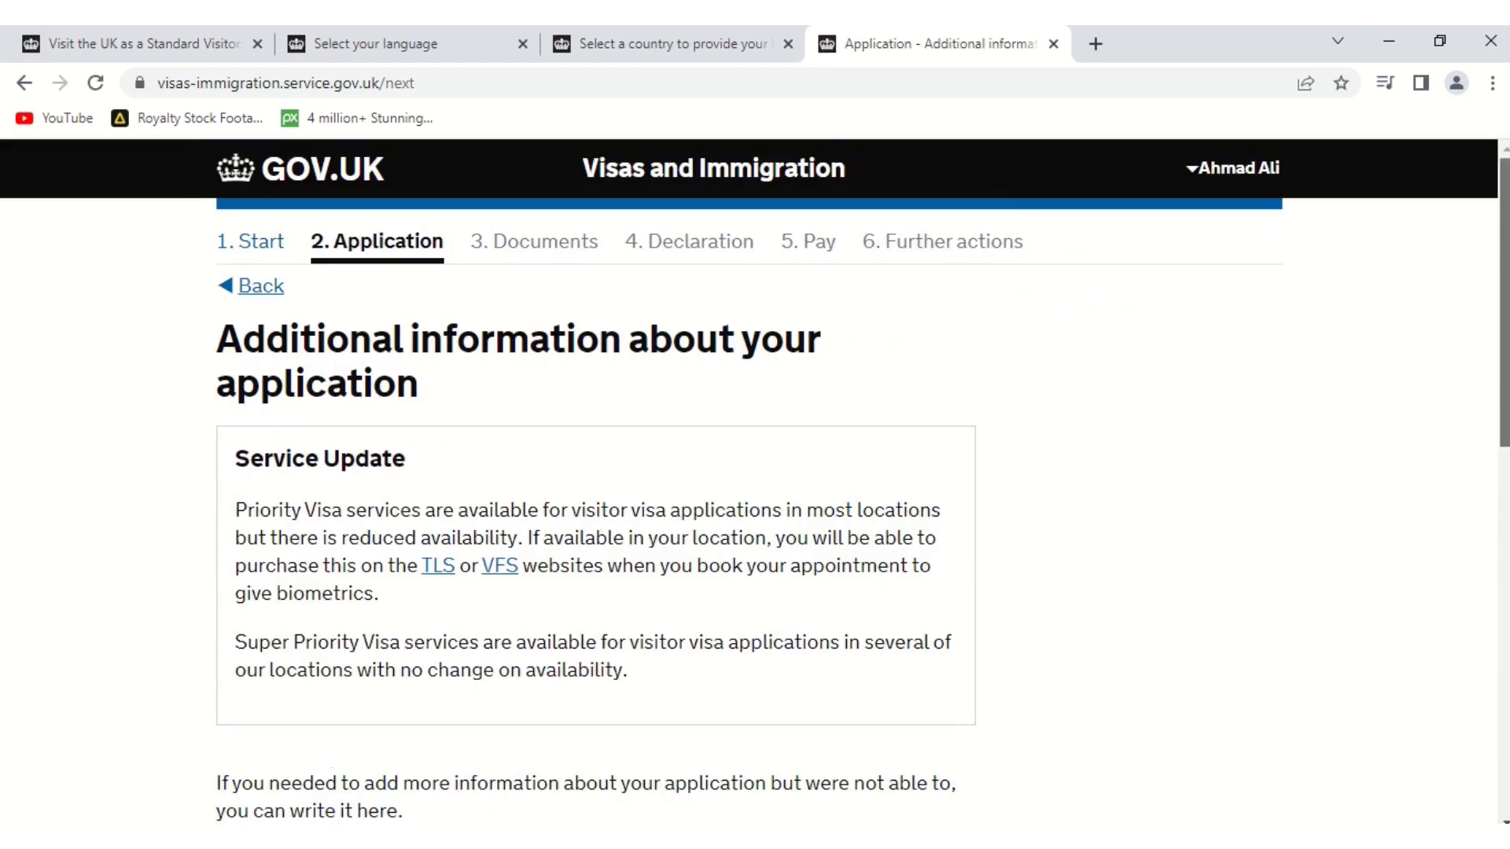
Leave the further details about the application blank and save the additional information page
scroll(1474, 396, "down", 5)
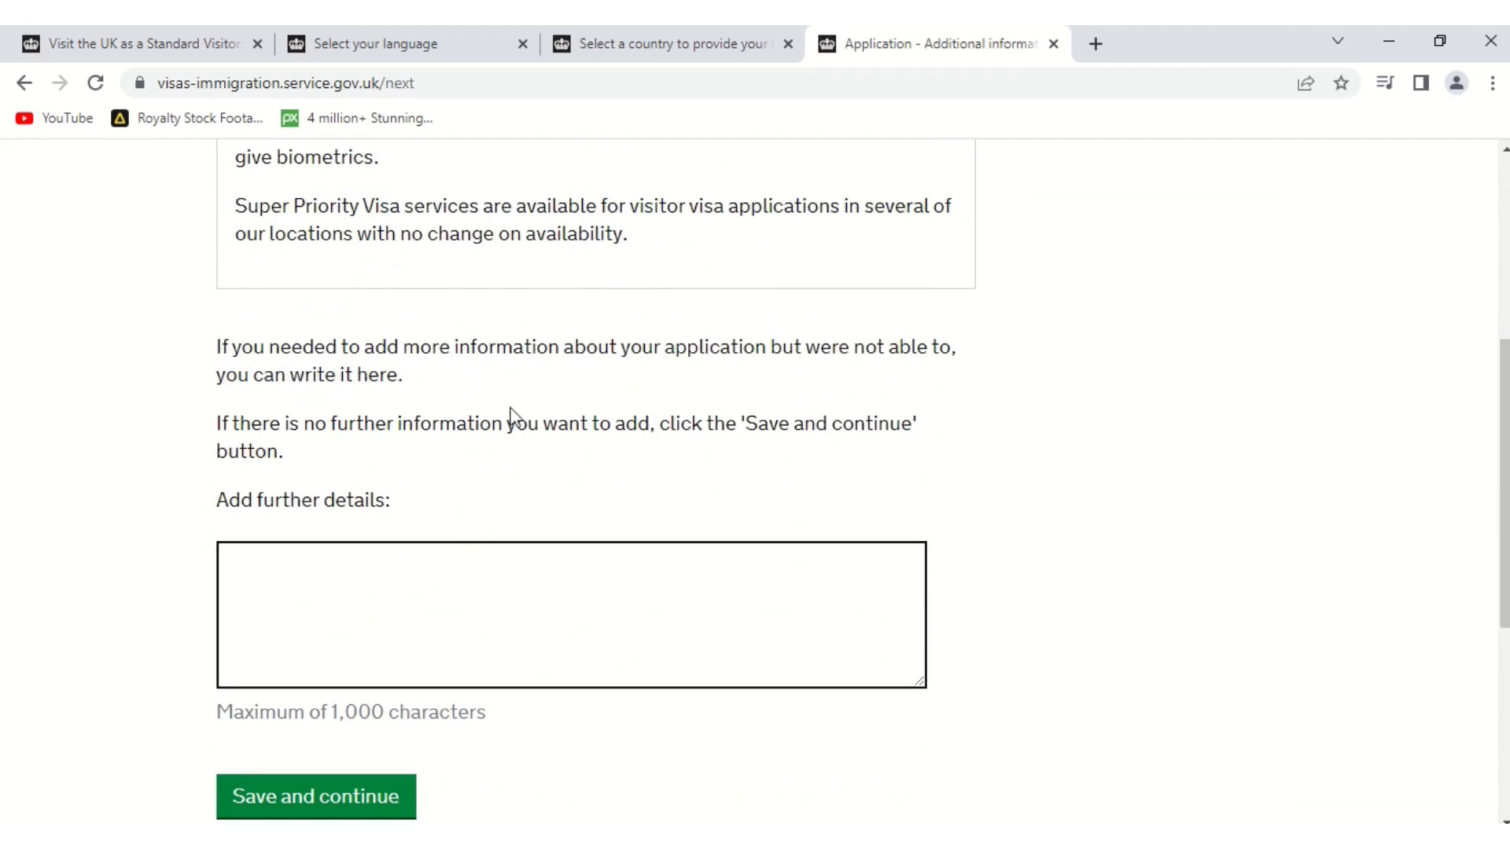
left_click(328, 579)
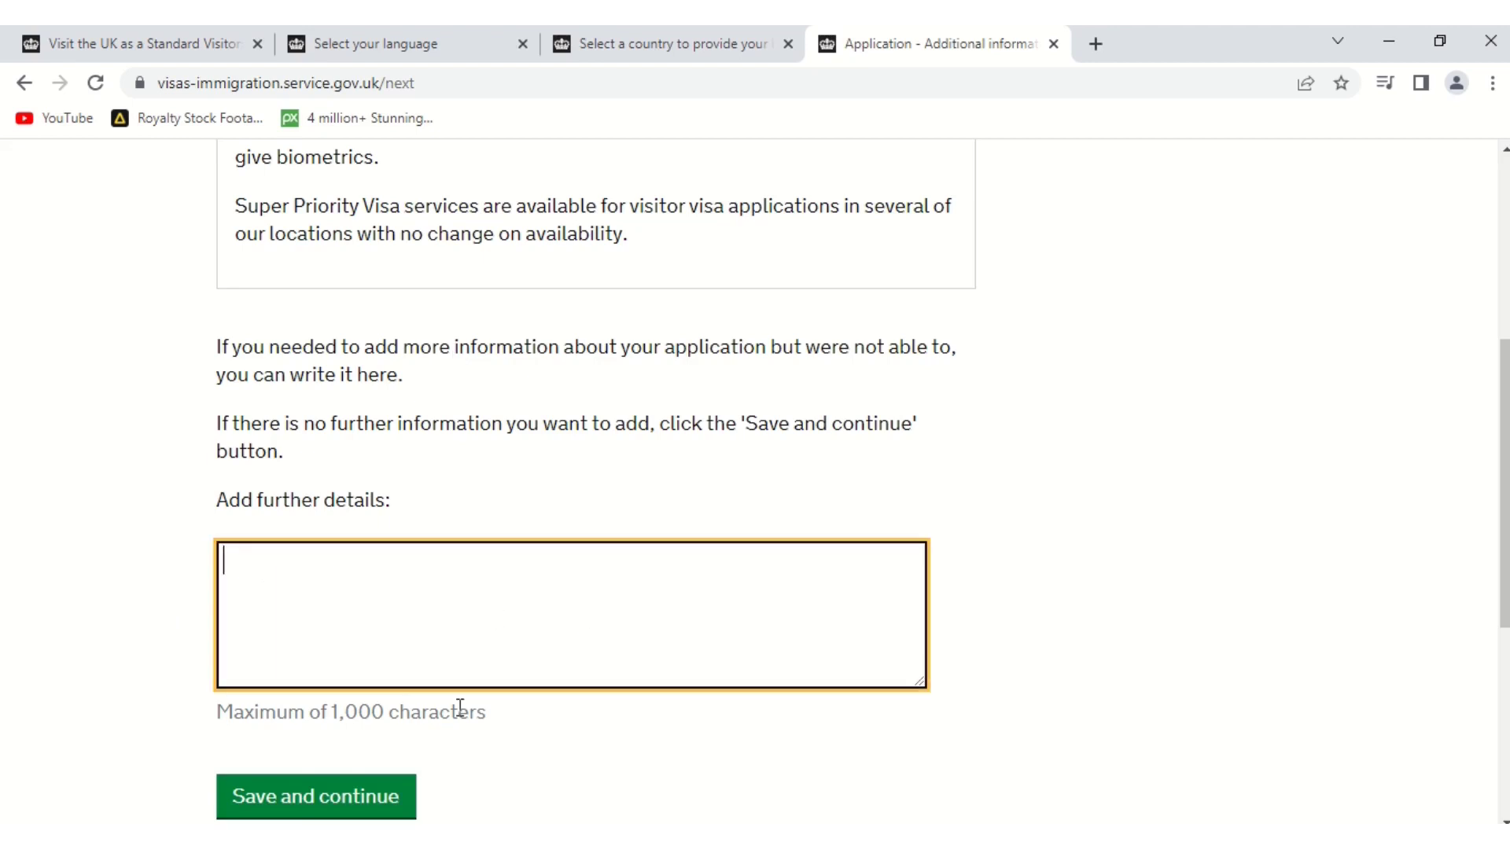
left_click(303, 802)
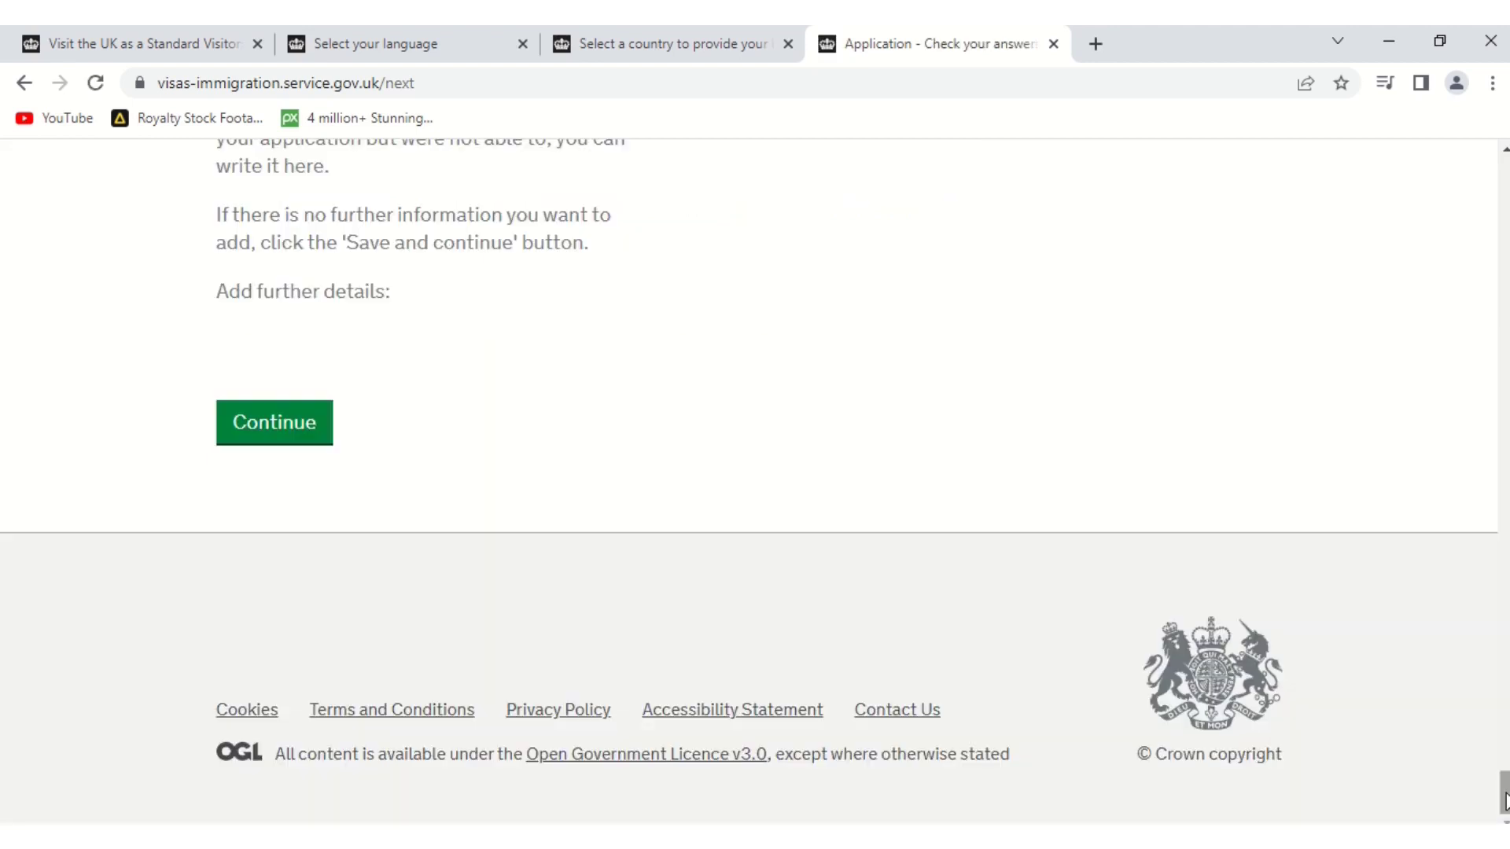
Review the application answers, including travel history and UK accommodation, and continue to the Documents section
left_click_drag(1504, 800, 1503, 605)
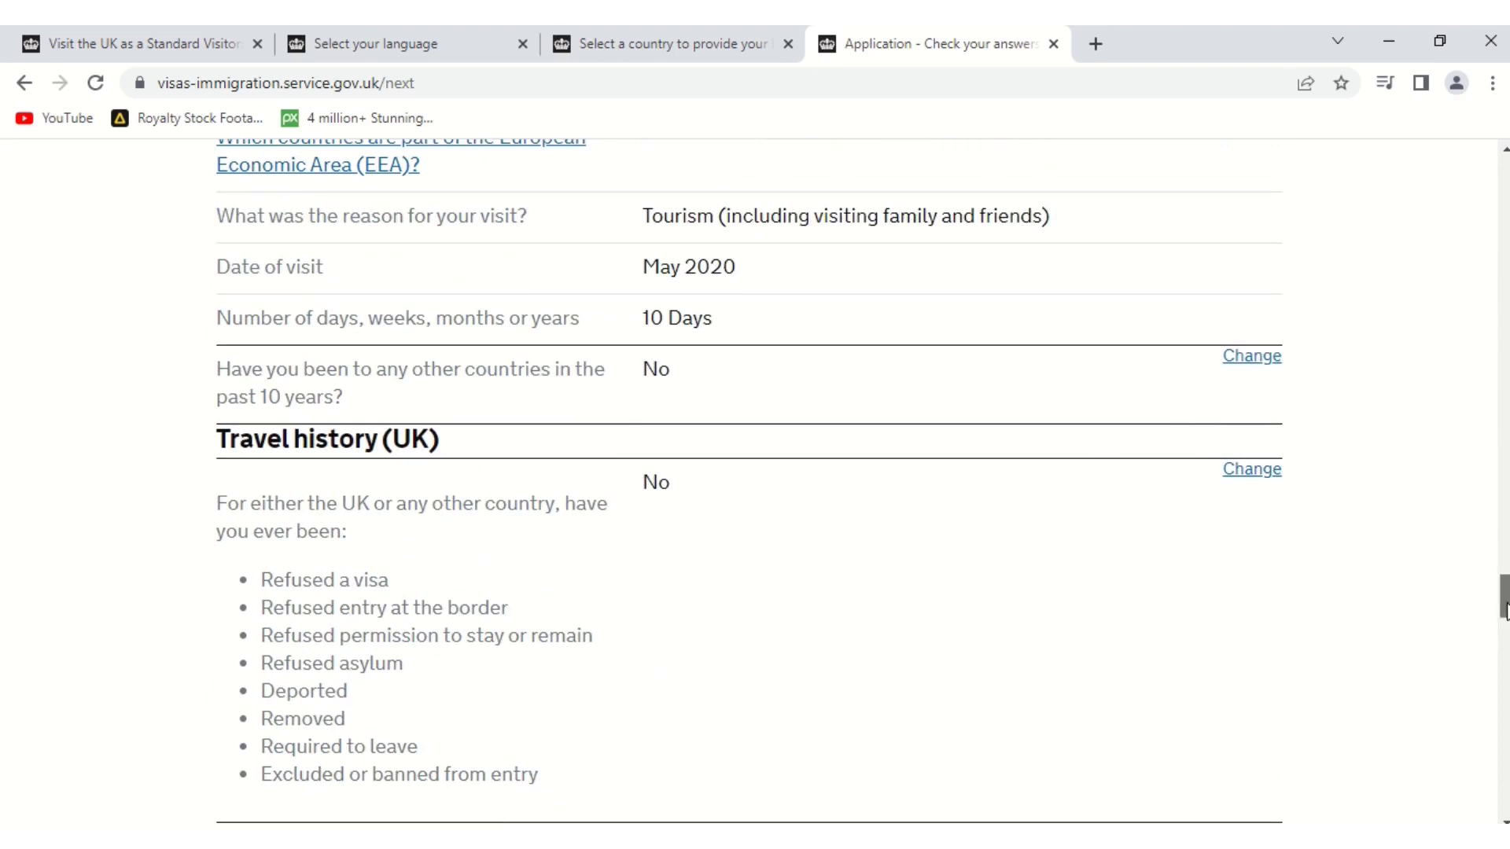
left_click_drag(1503, 608, 1504, 563)
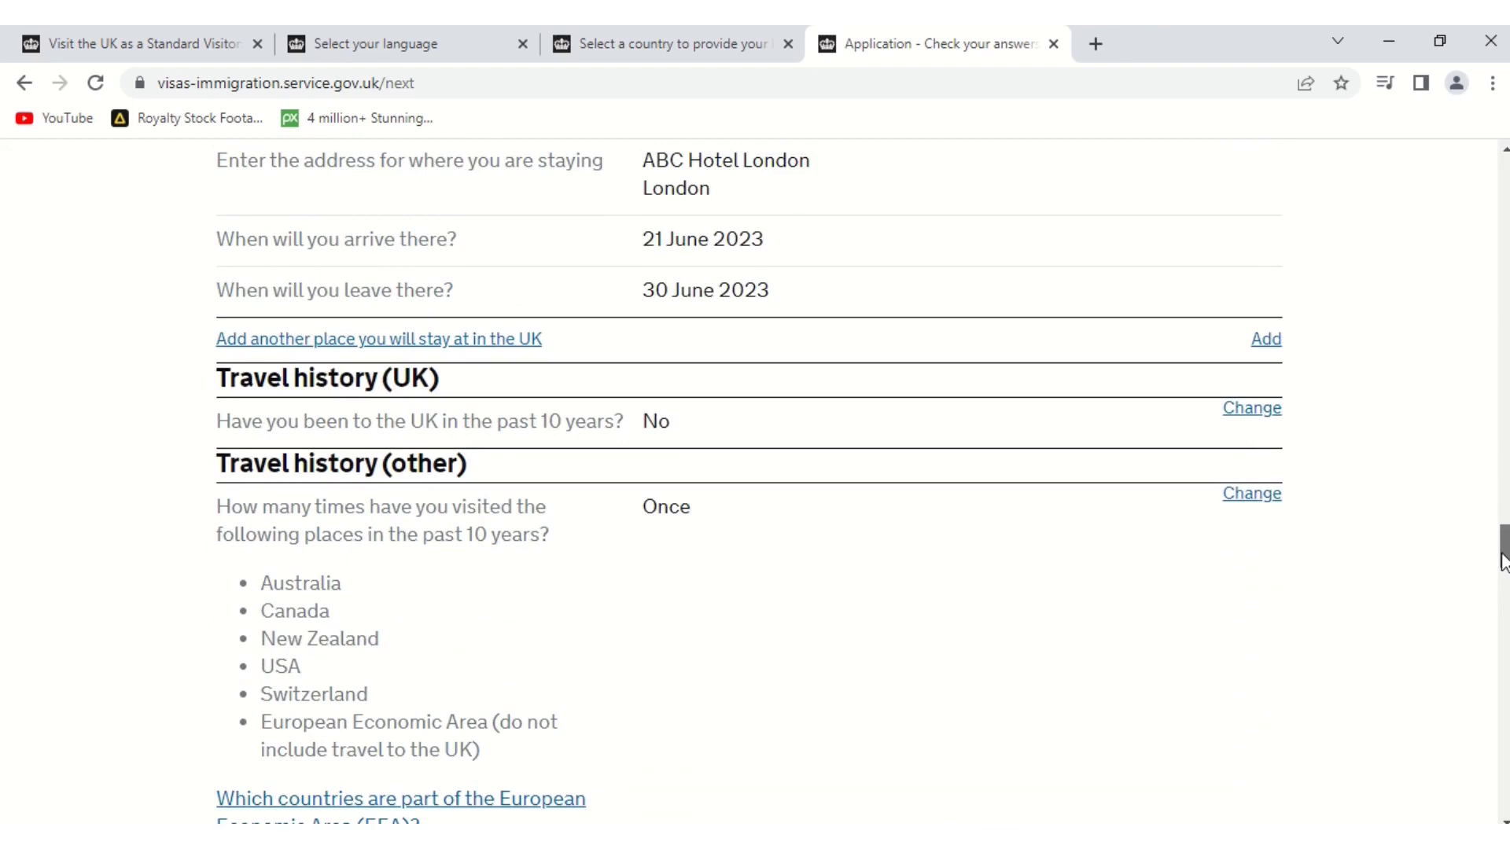
left_click_drag(1504, 560, 1505, 814)
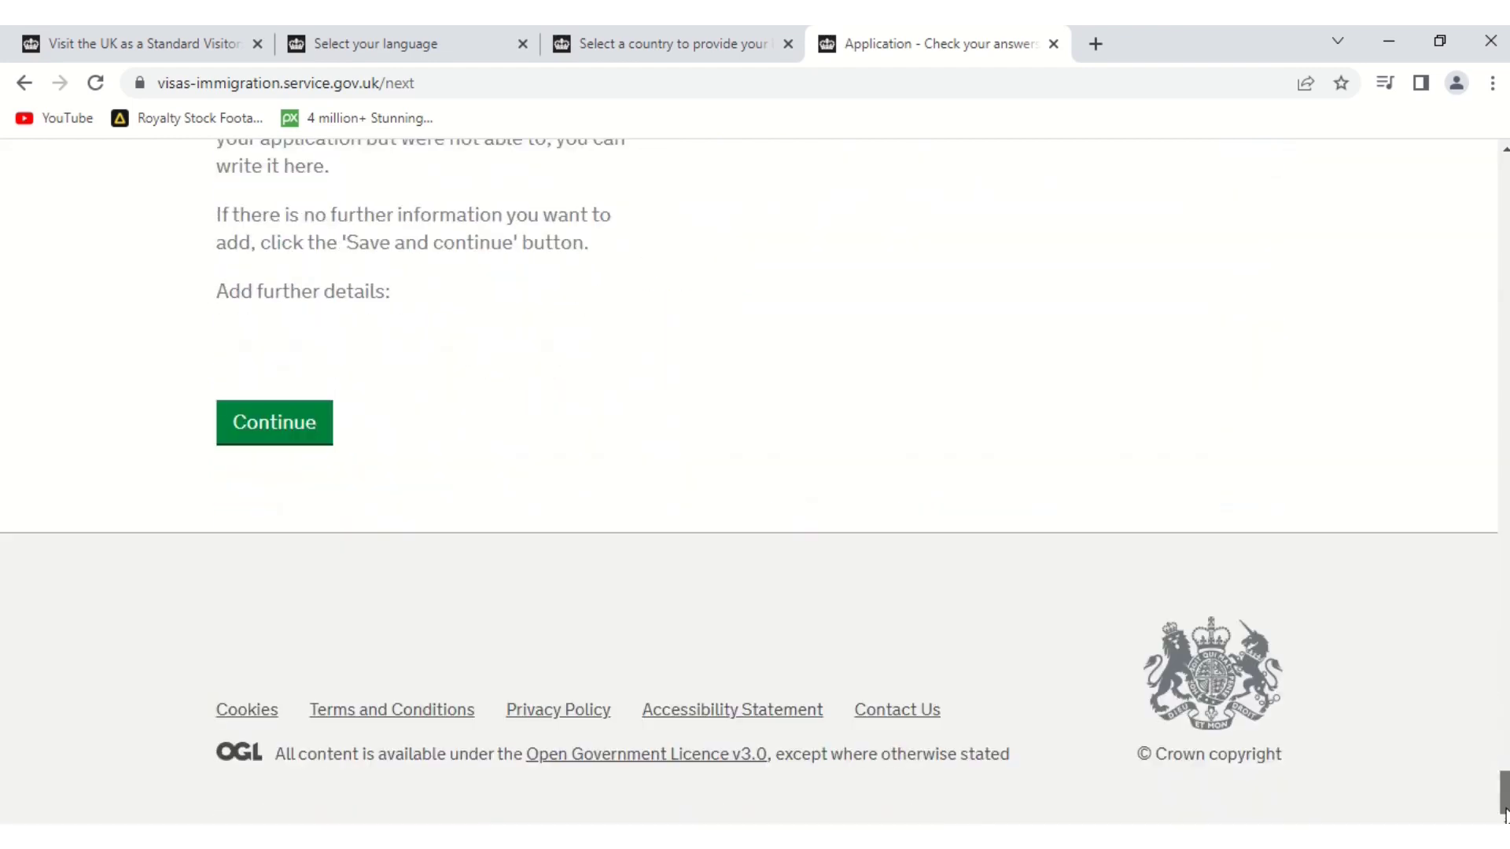
left_click(293, 432)
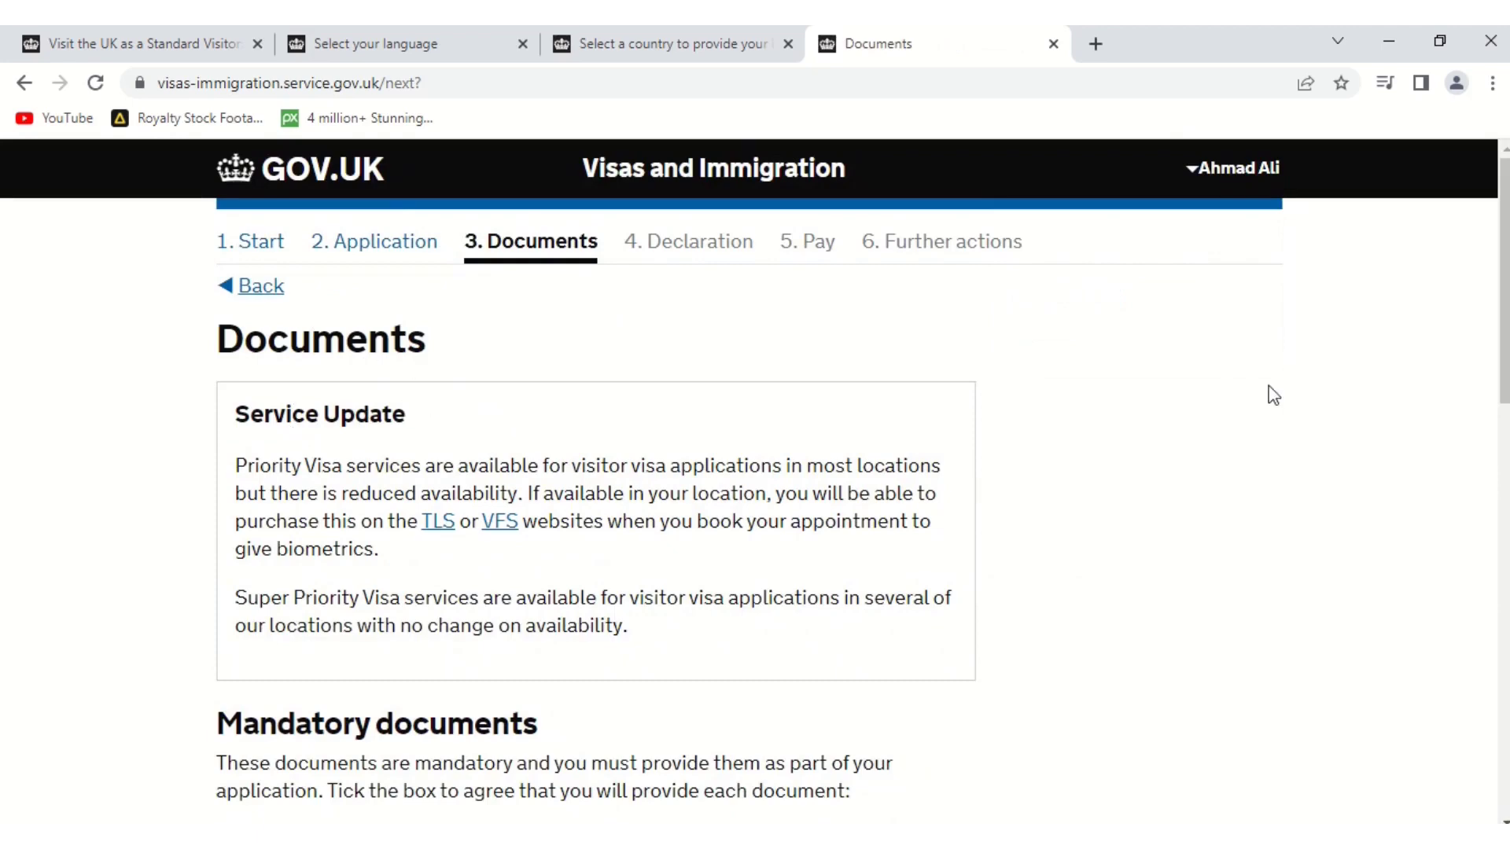
Agree to provide the mandatory passport or travel document, select evidence of funds as a supporting document, and save the page
scroll(1274, 395, "down", 4)
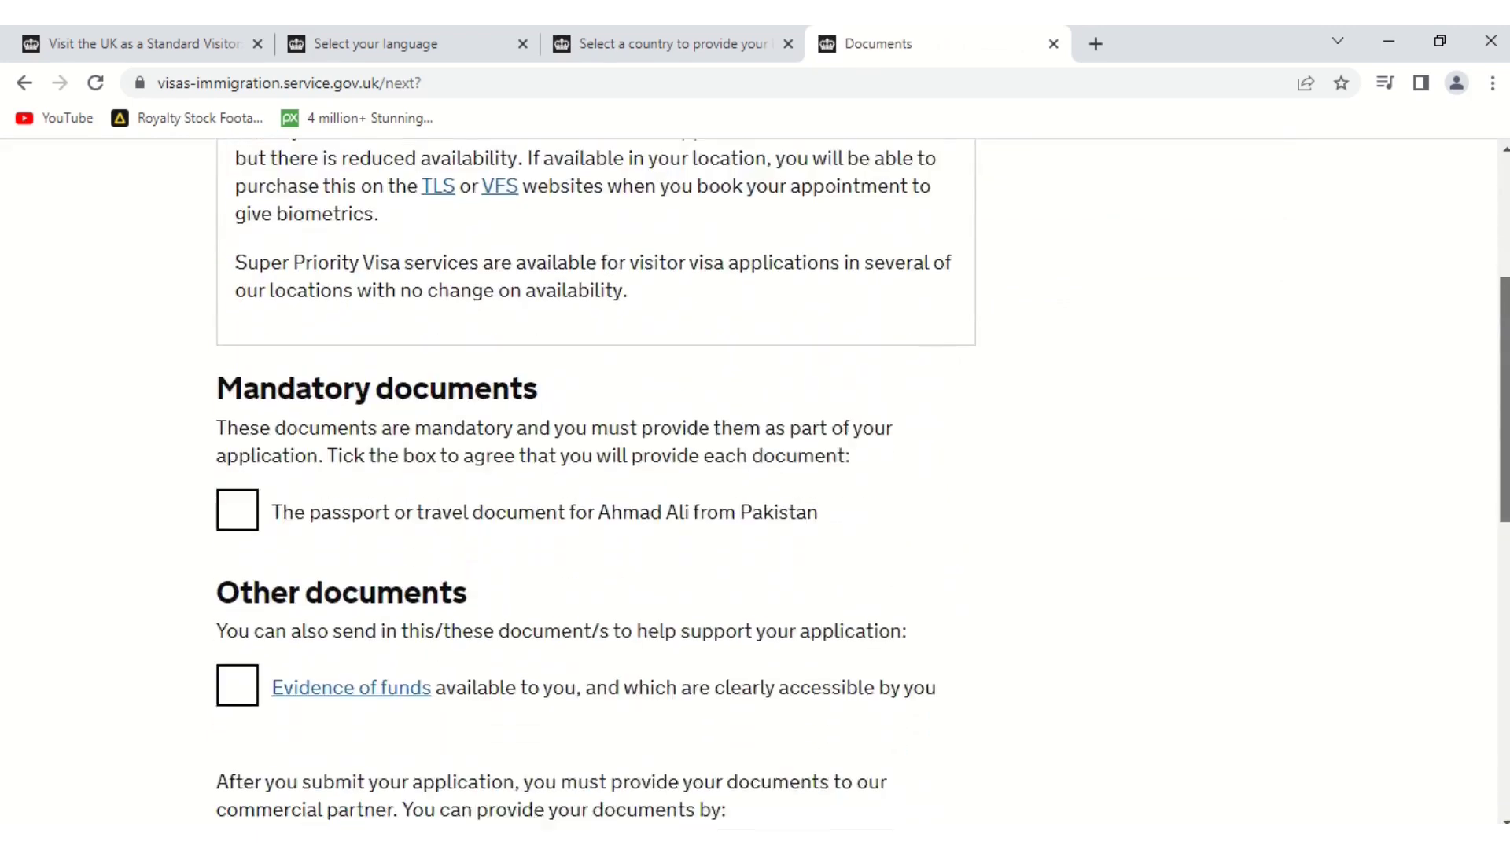
scroll(548, 384, "down", 2)
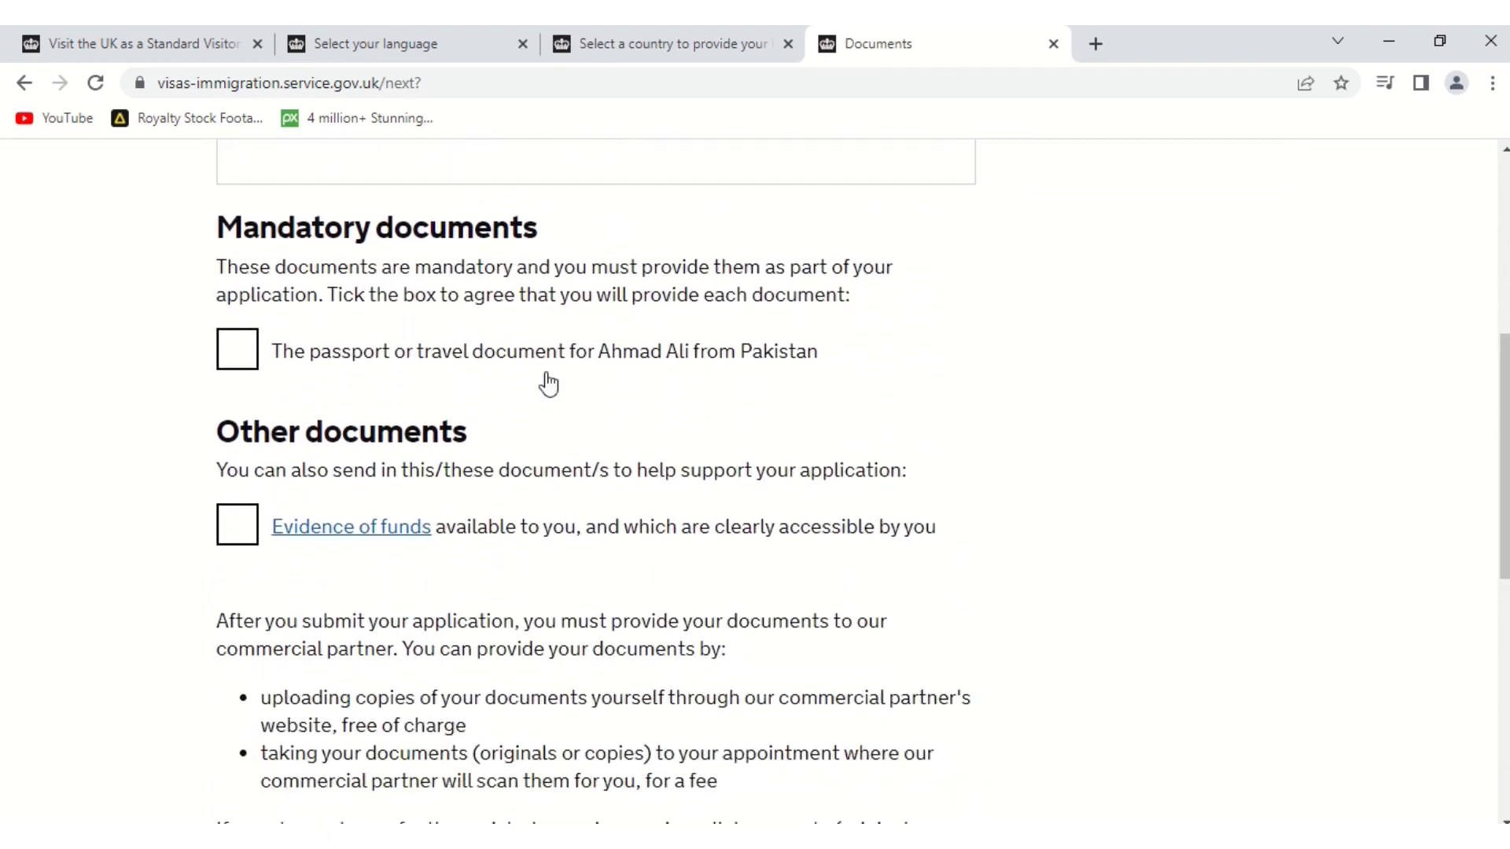
left_click(237, 361)
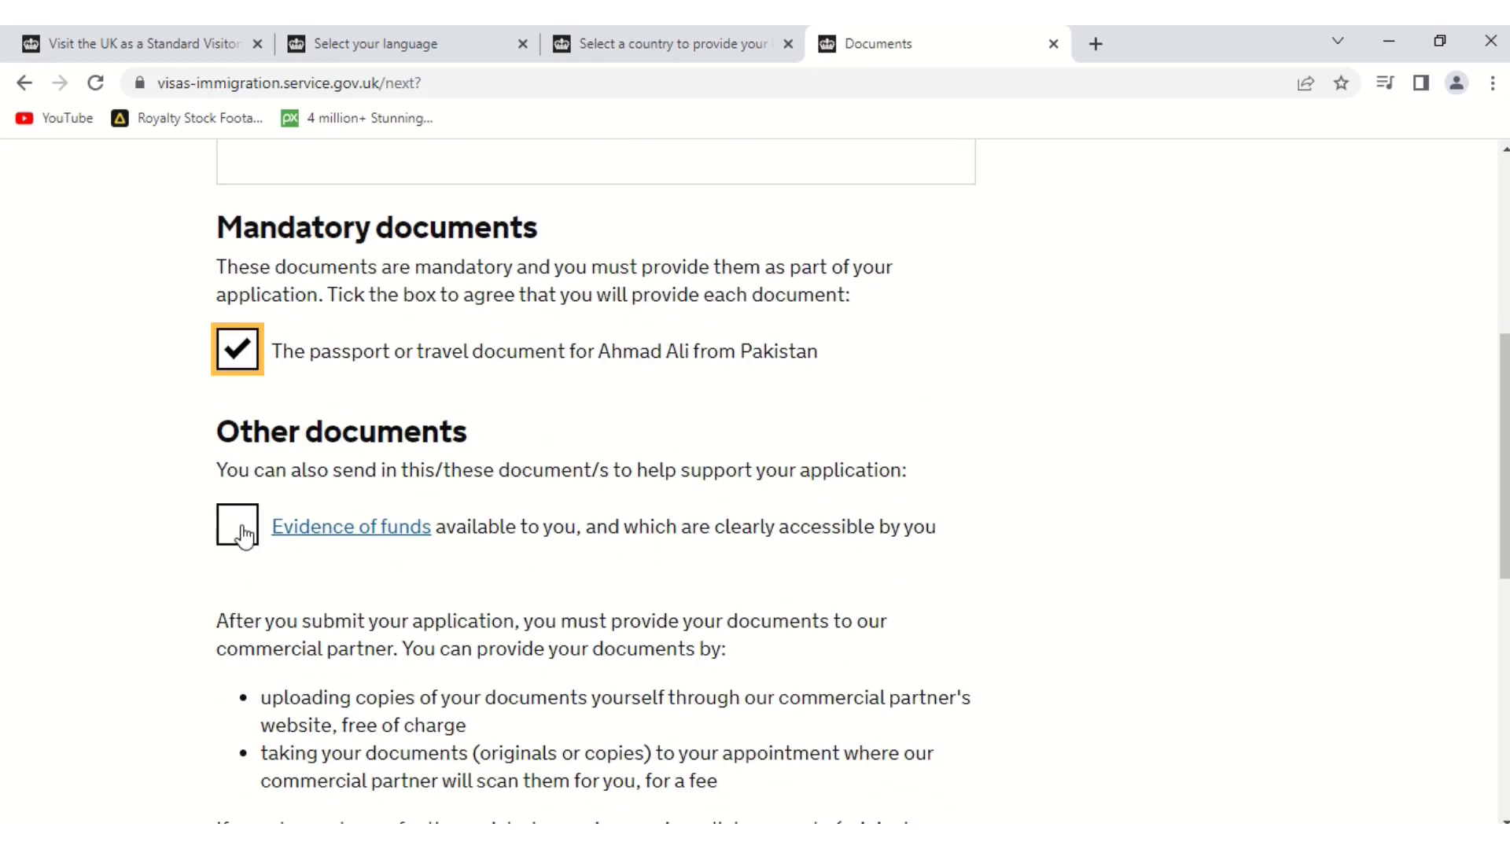
left_click(245, 537)
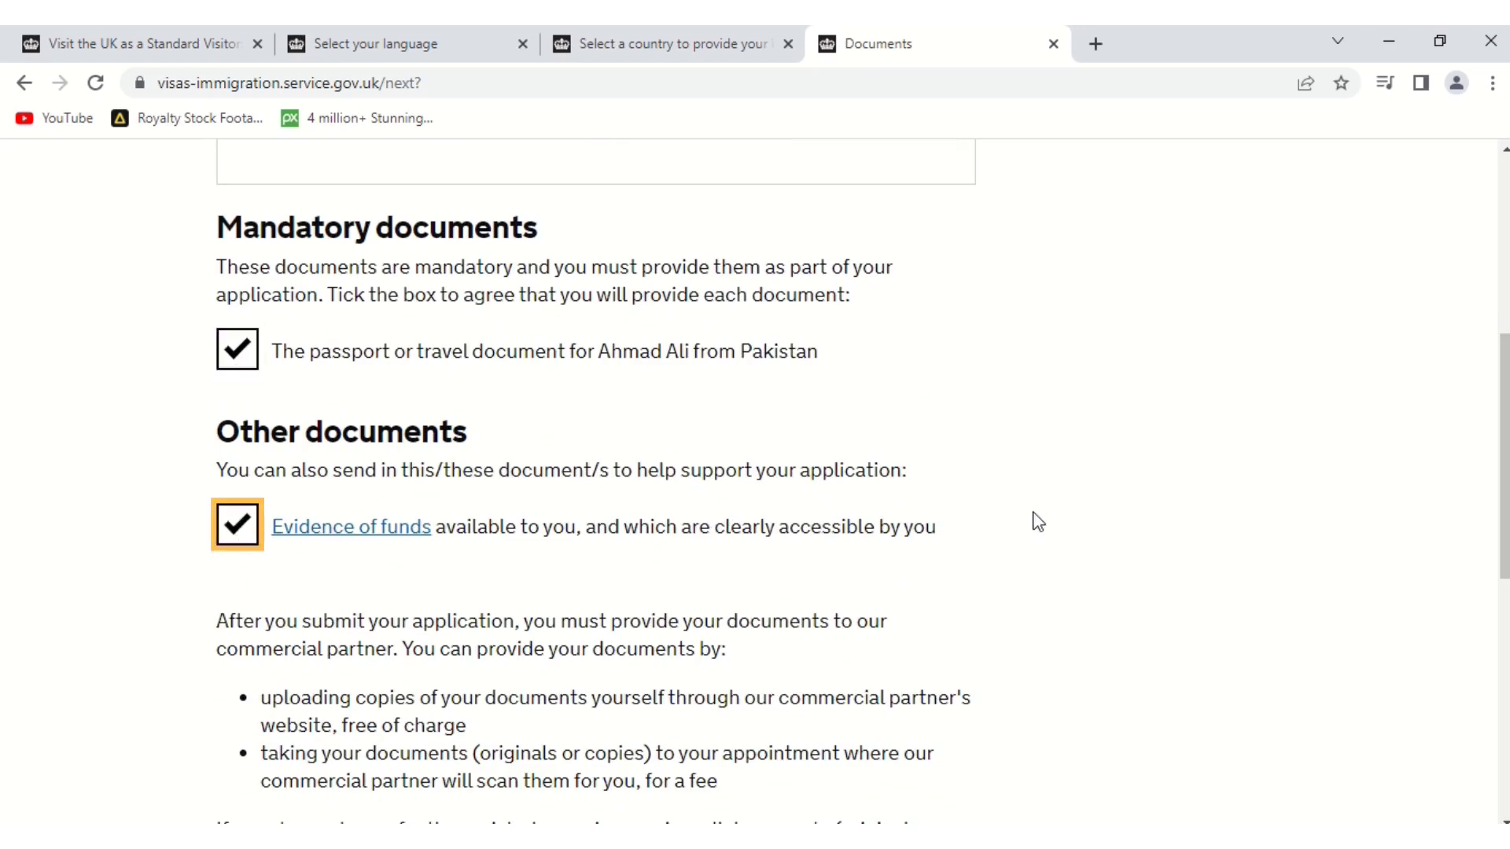
left_click_drag(1503, 456, 1503, 576)
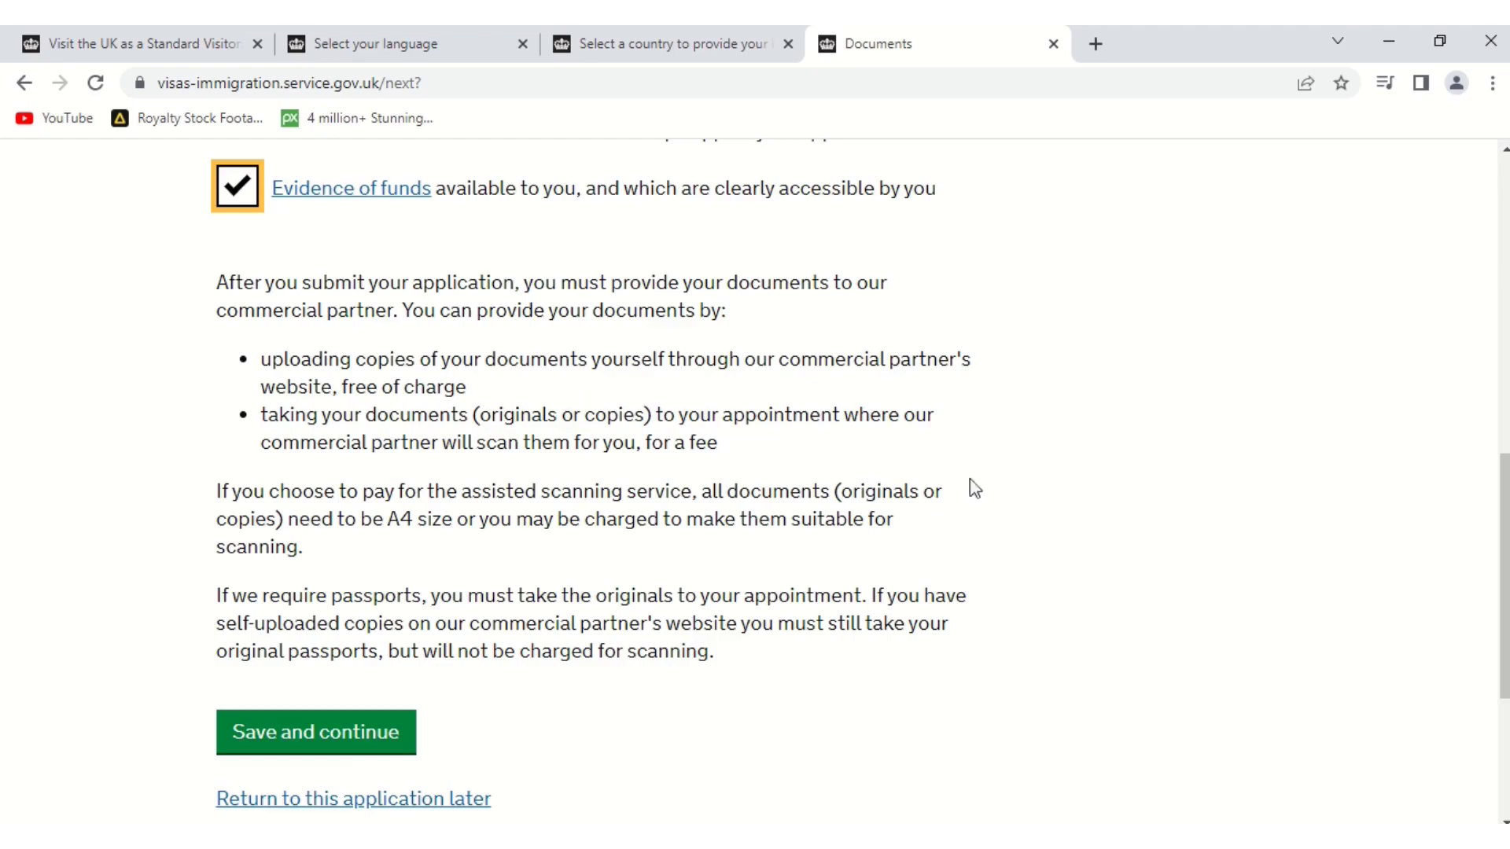
left_click_drag(1503, 574, 1503, 633)
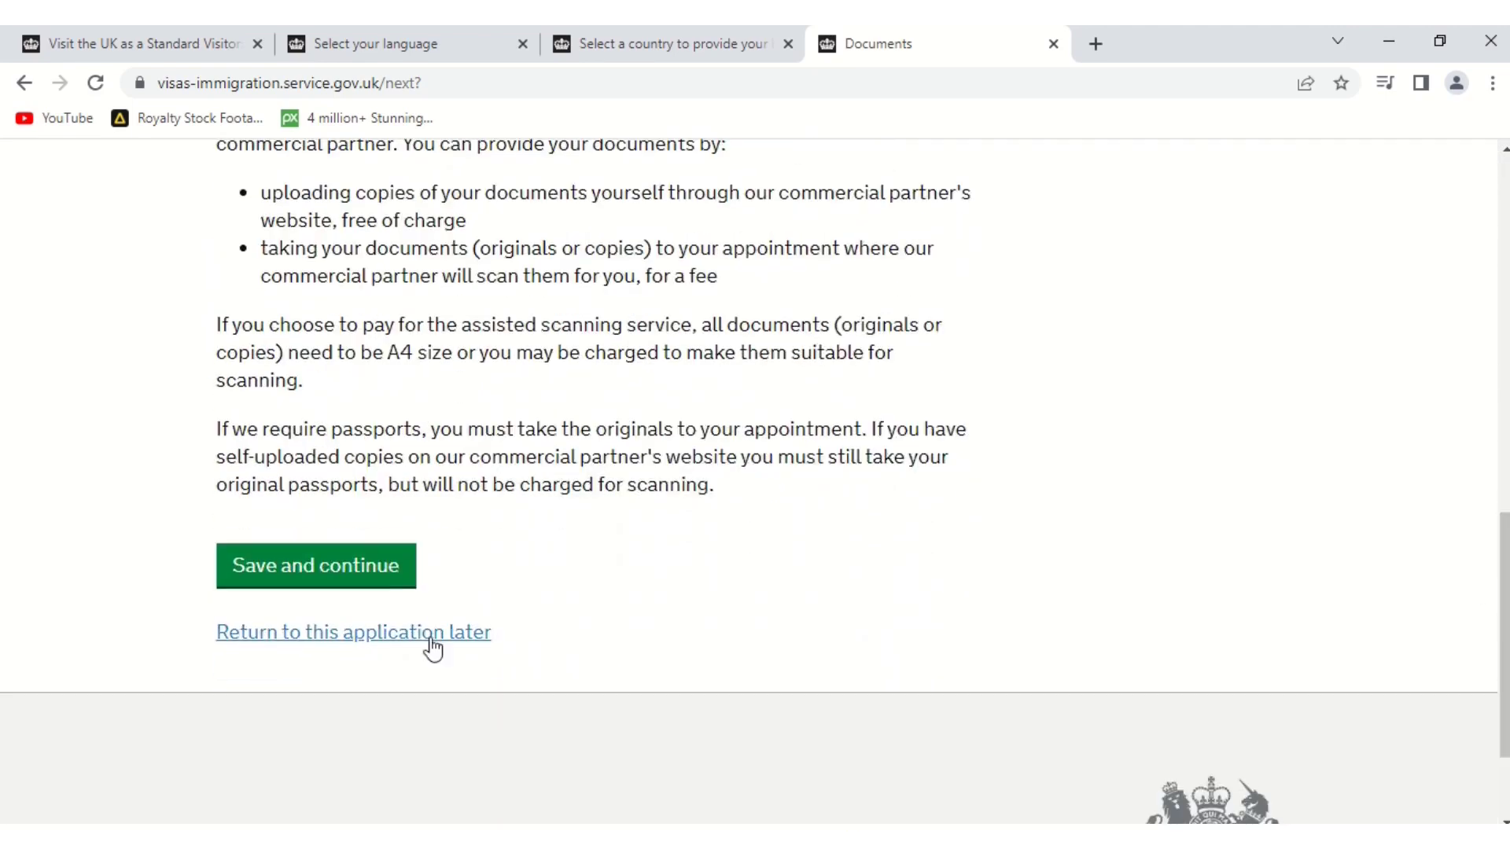
left_click(364, 566)
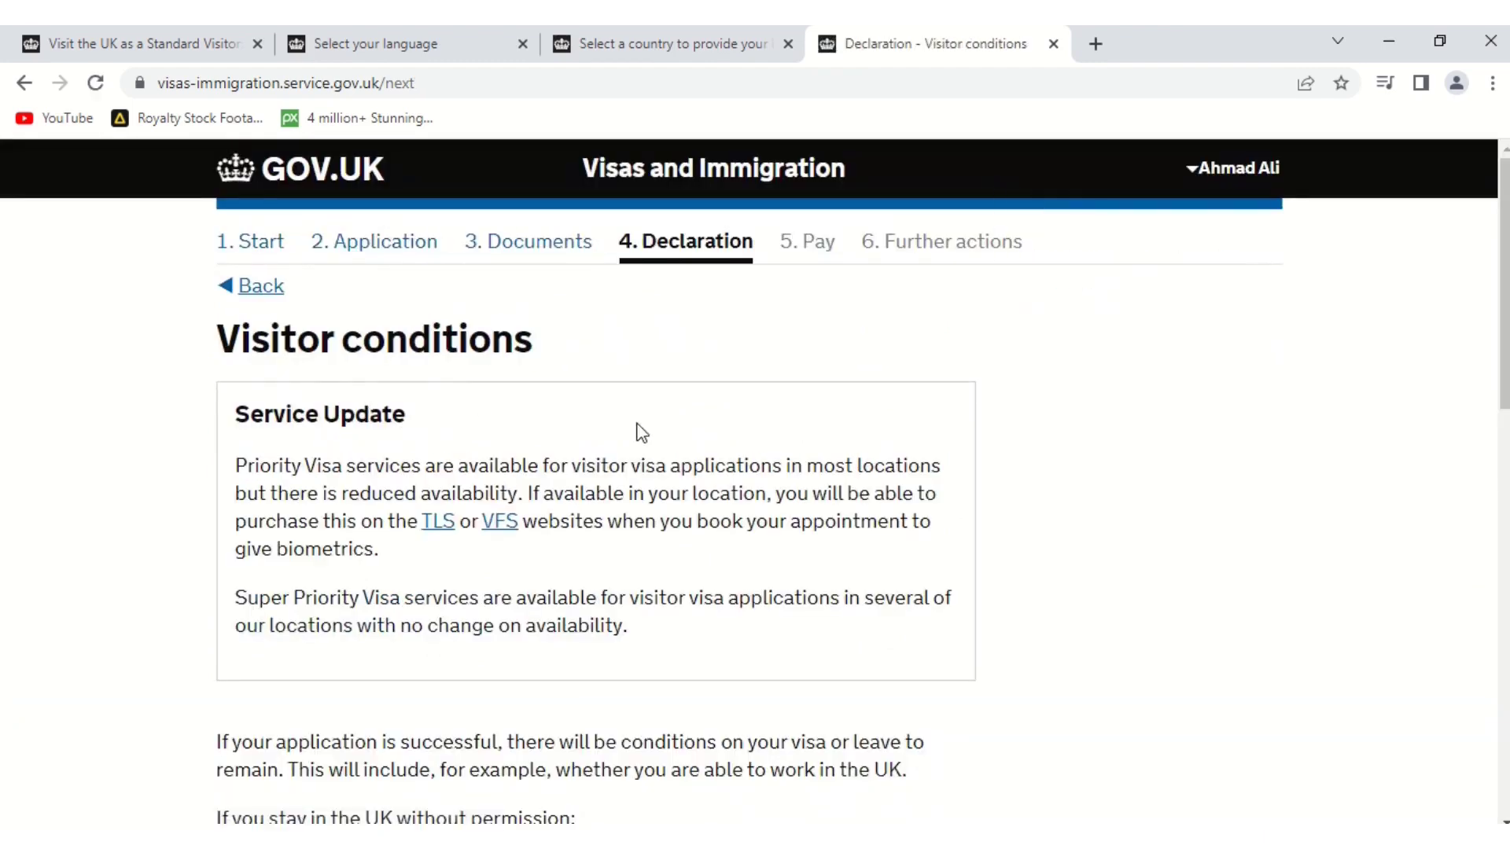
Confirm understanding and acceptance of the visitor conditions and save the page
left_click_drag(1504, 283, 1503, 563)
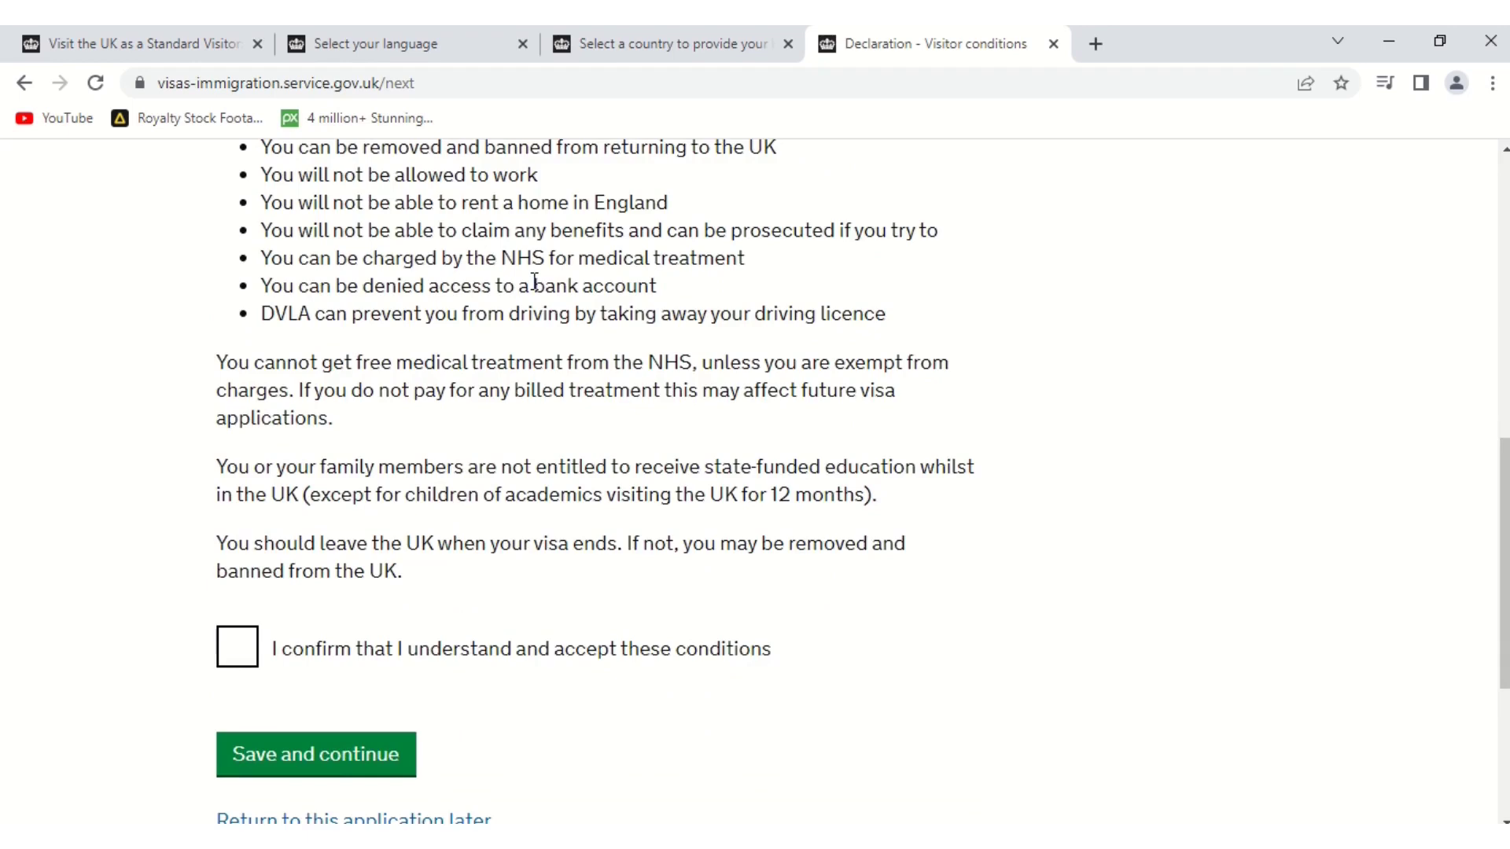
left_click(238, 649)
left_click(295, 751)
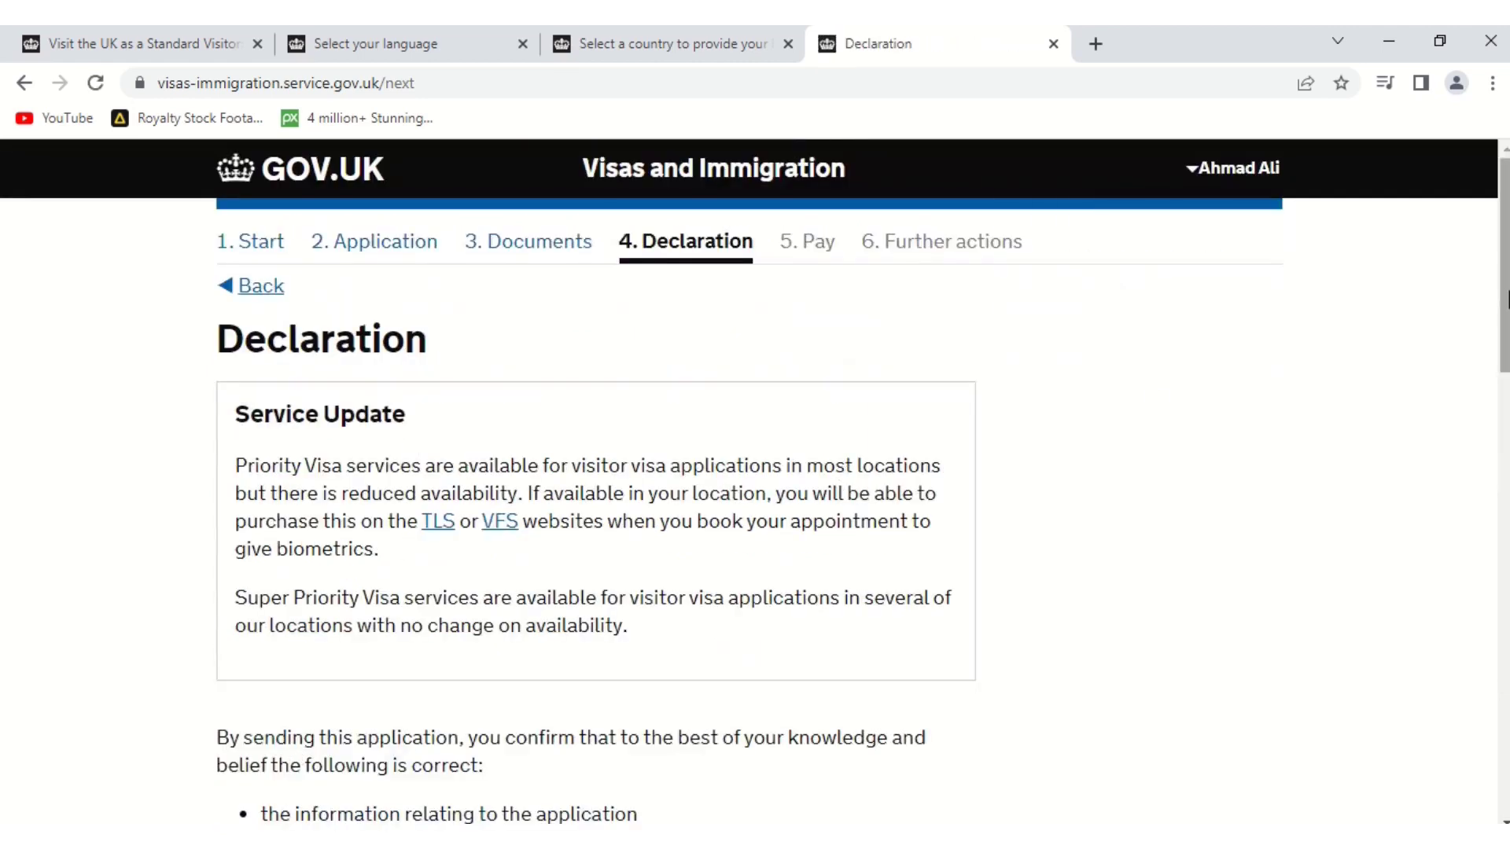
Confirm "I am the applicant aged 18 or over" and accept the declaration
left_click_drag(1506, 299, 1506, 609)
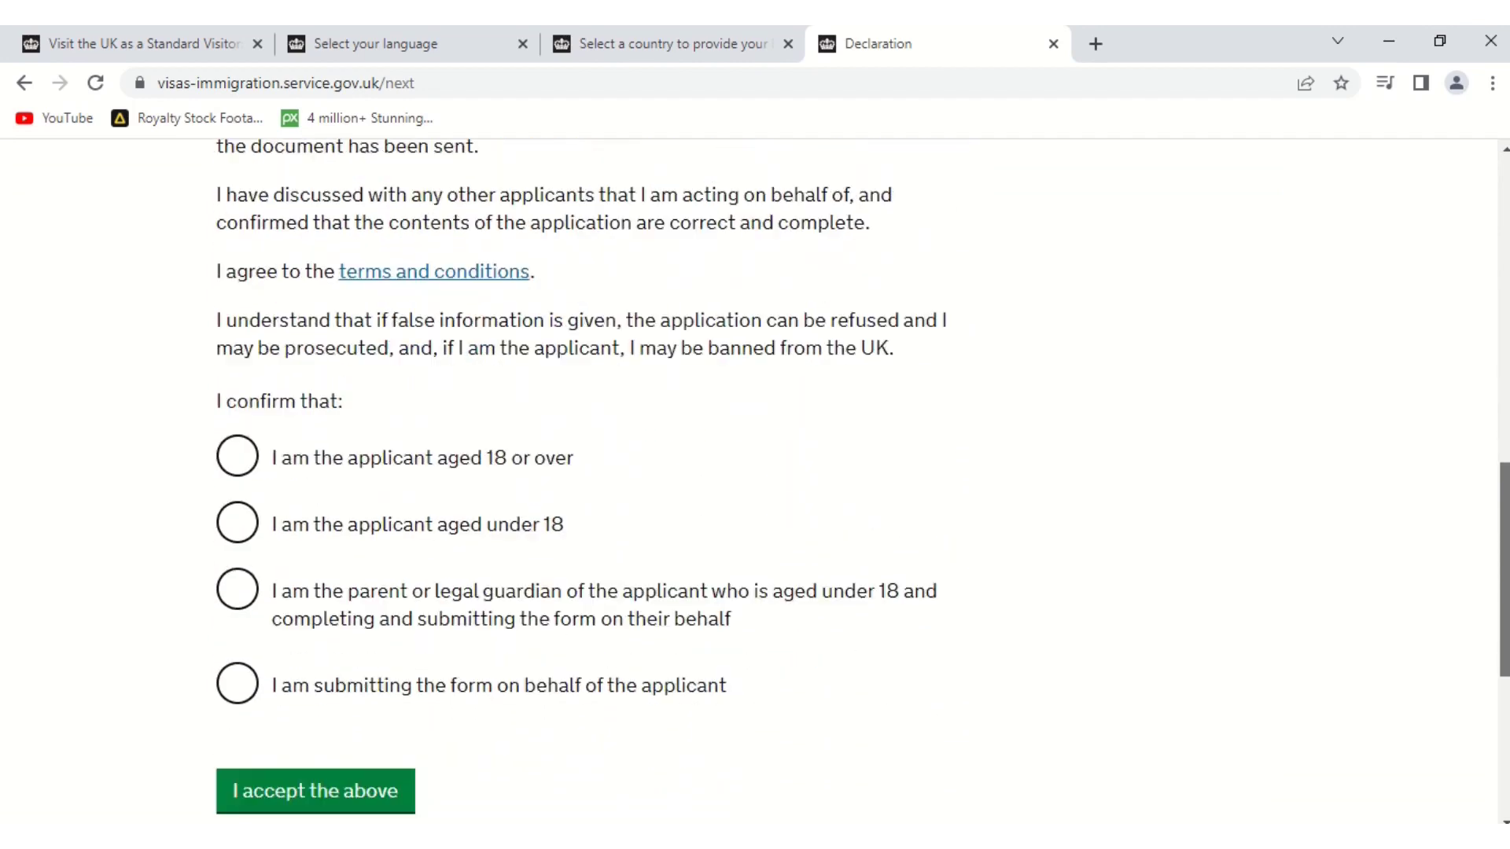
left_click(246, 461)
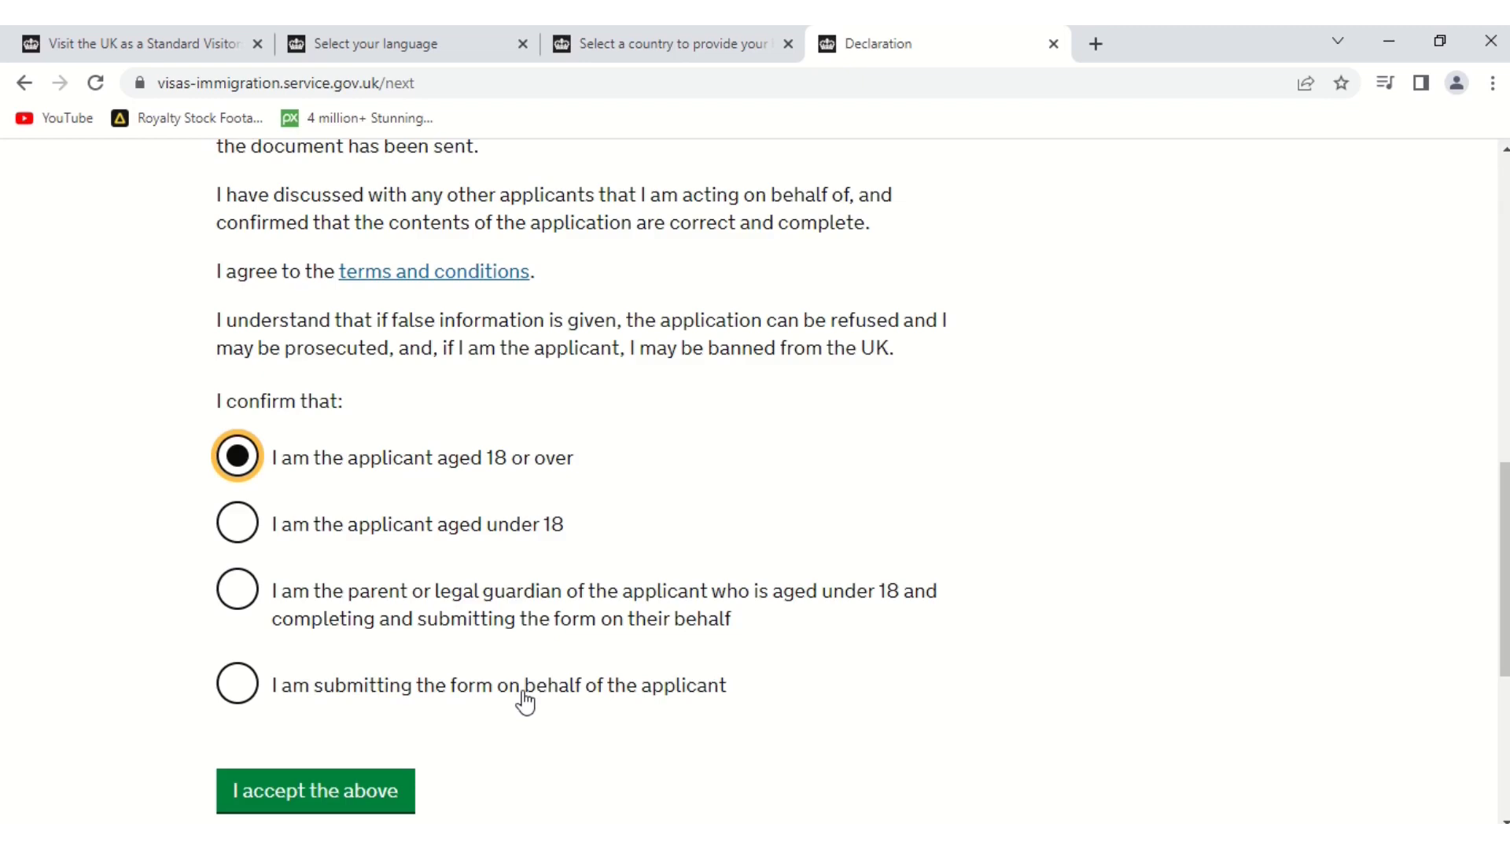
left_click(376, 800)
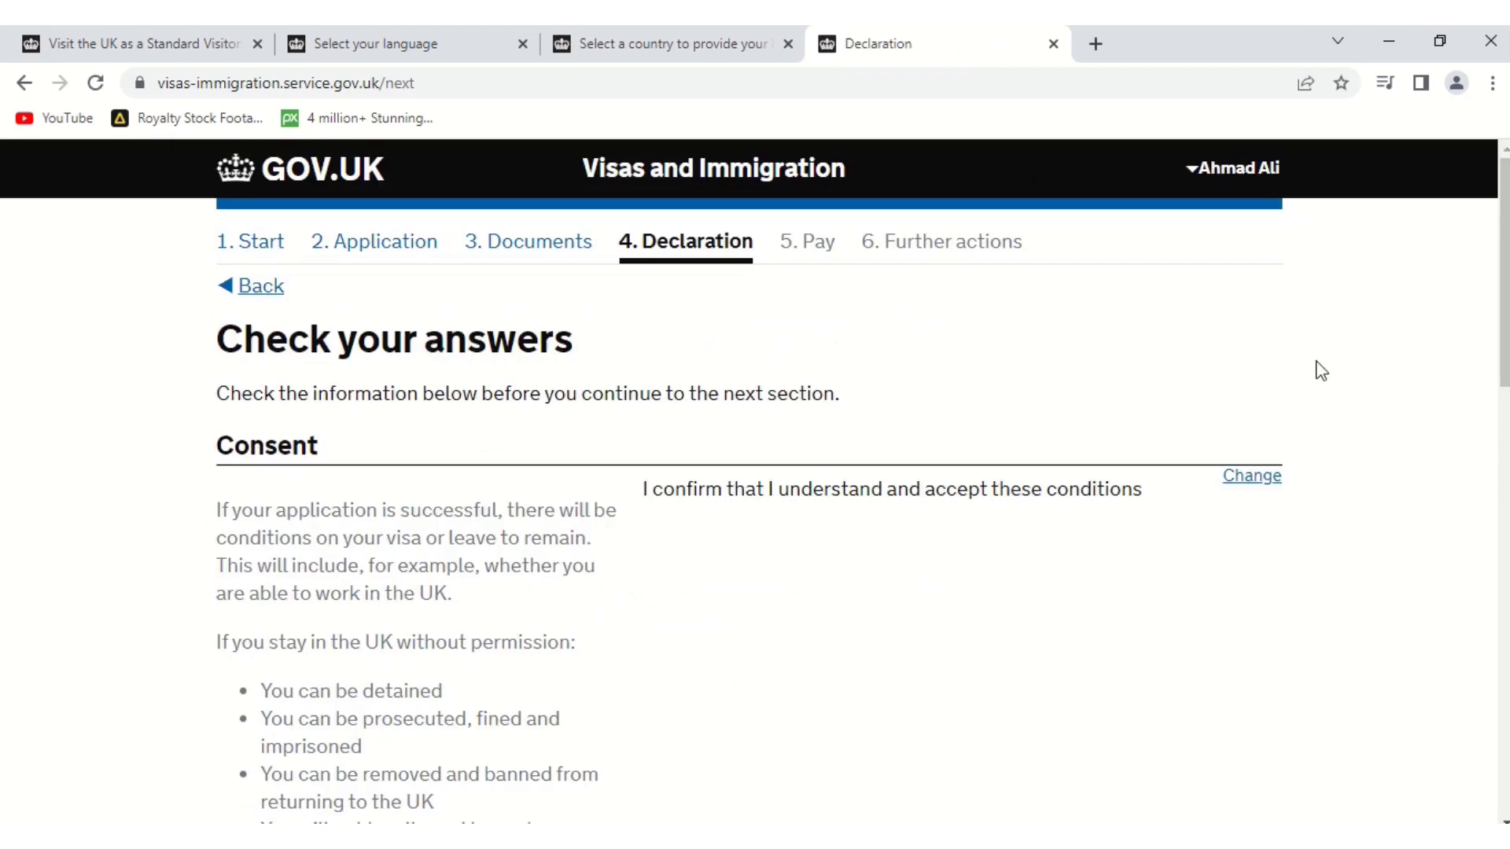
Review the consent and declaration answers and continue to the Pay section
scroll(1504, 271, "down", 4)
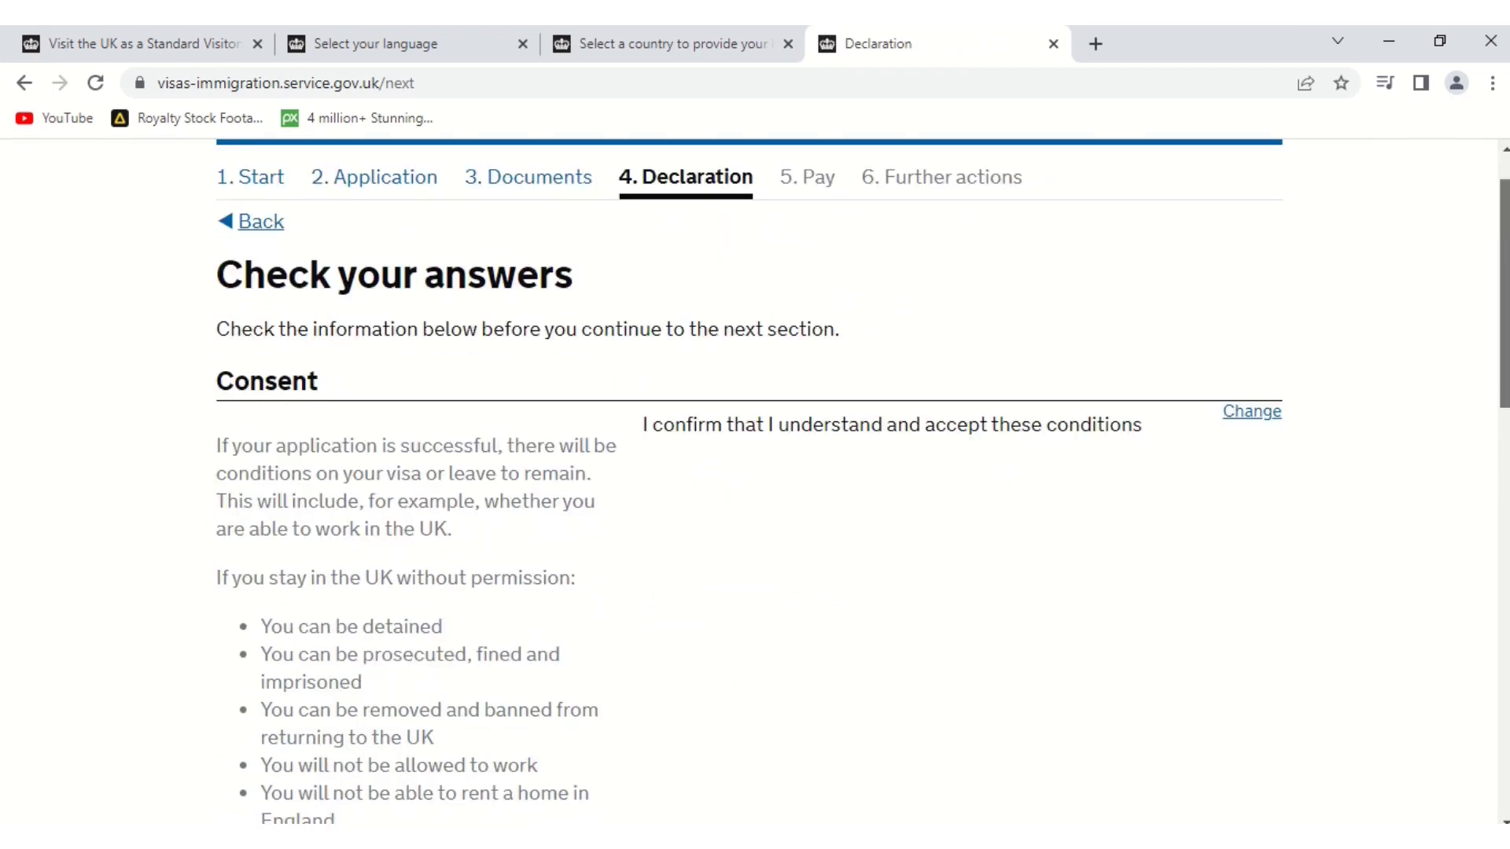
scroll(1504, 271, "down", 10)
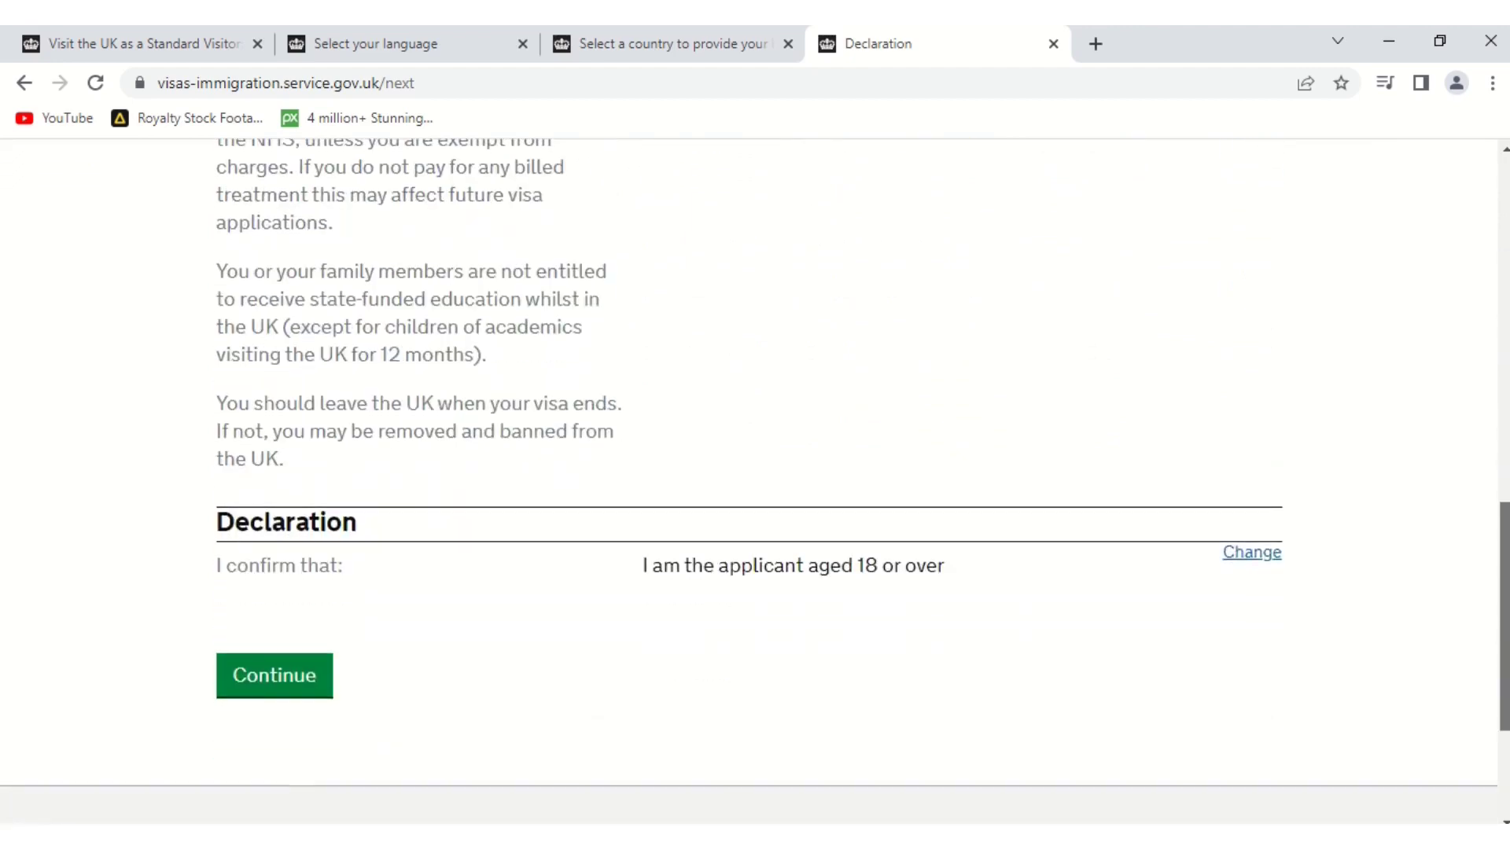
scroll(1498, 393, "up", 13)
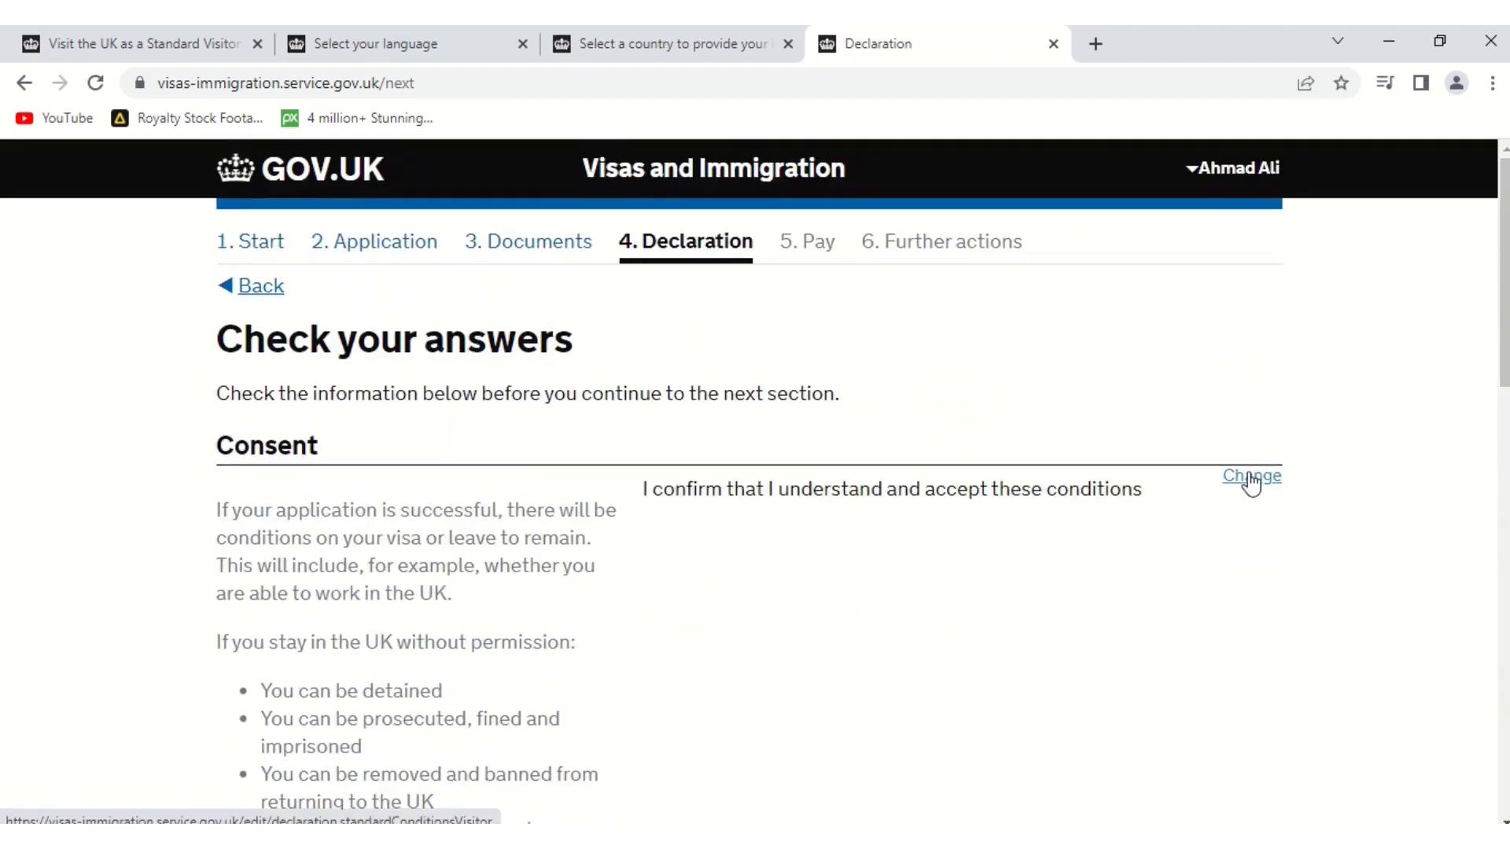
left_click_drag(1504, 303, 1501, 646)
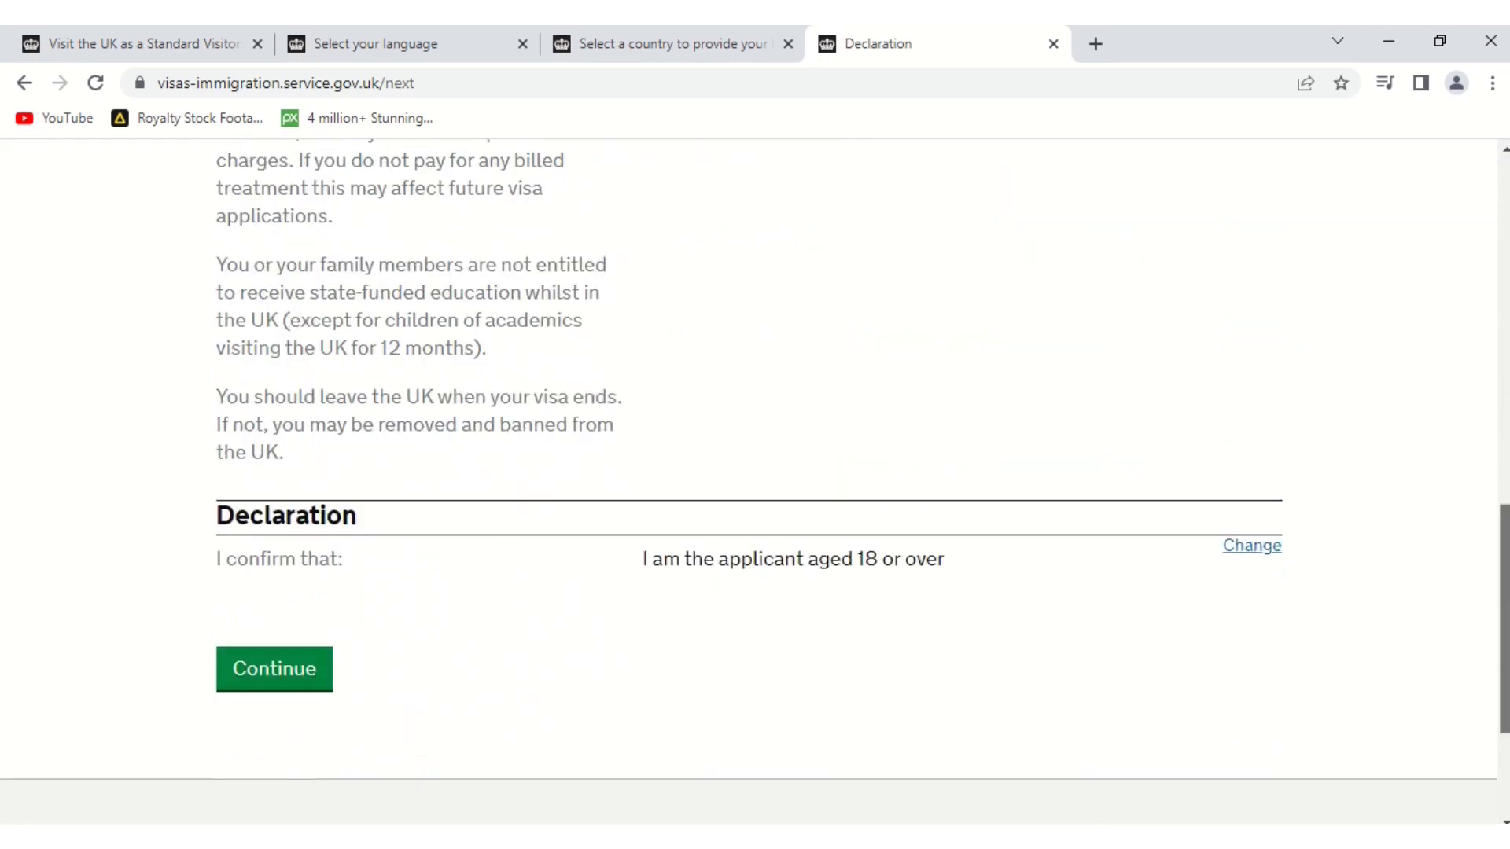
left_click(264, 676)
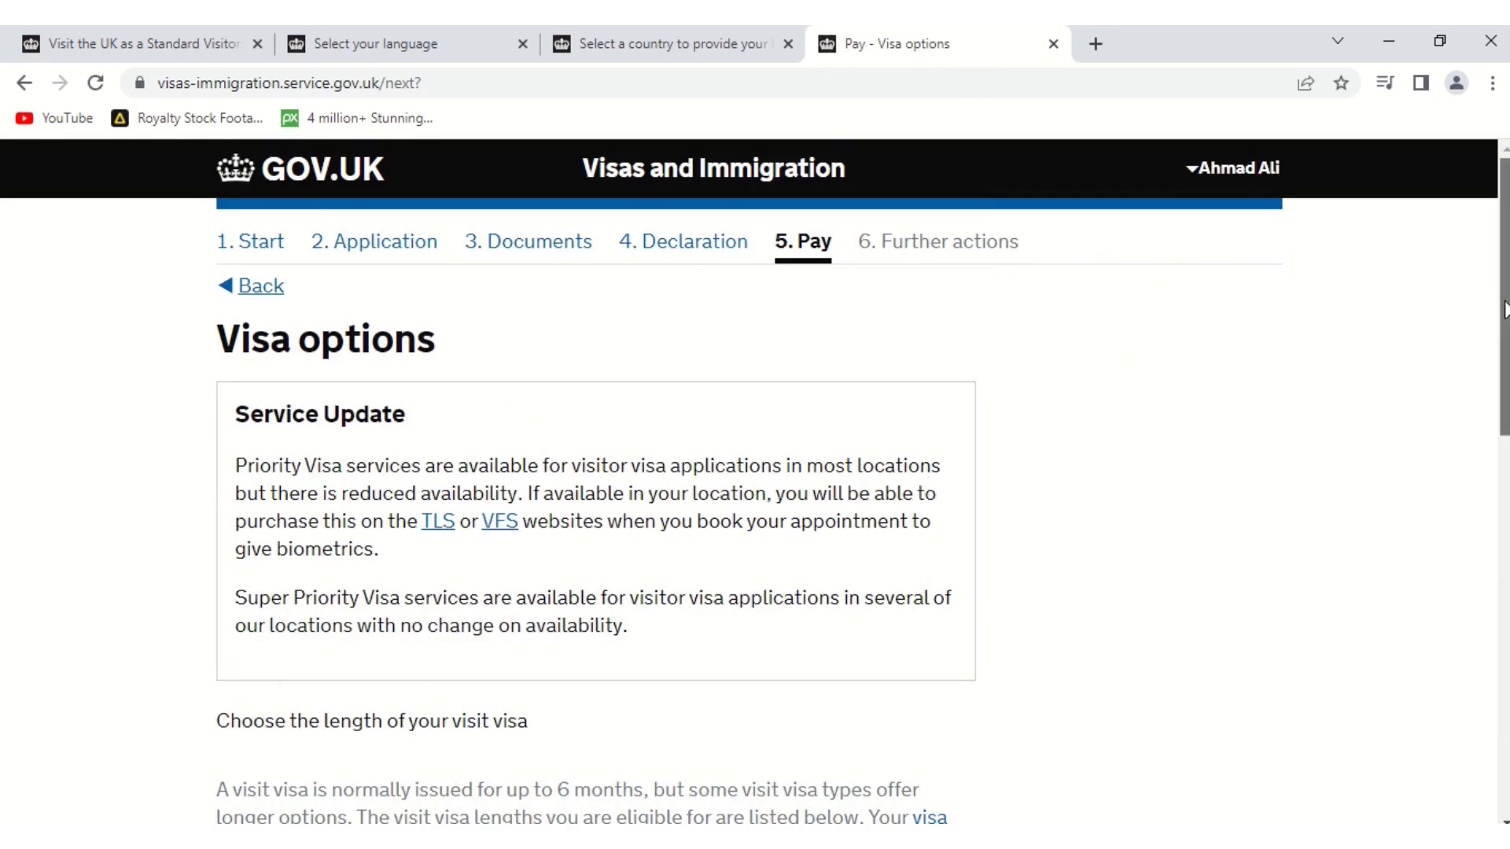
Choose the 6-month visit visa and the Standard service, saving both pages
left_click_drag(1503, 305, 1503, 546)
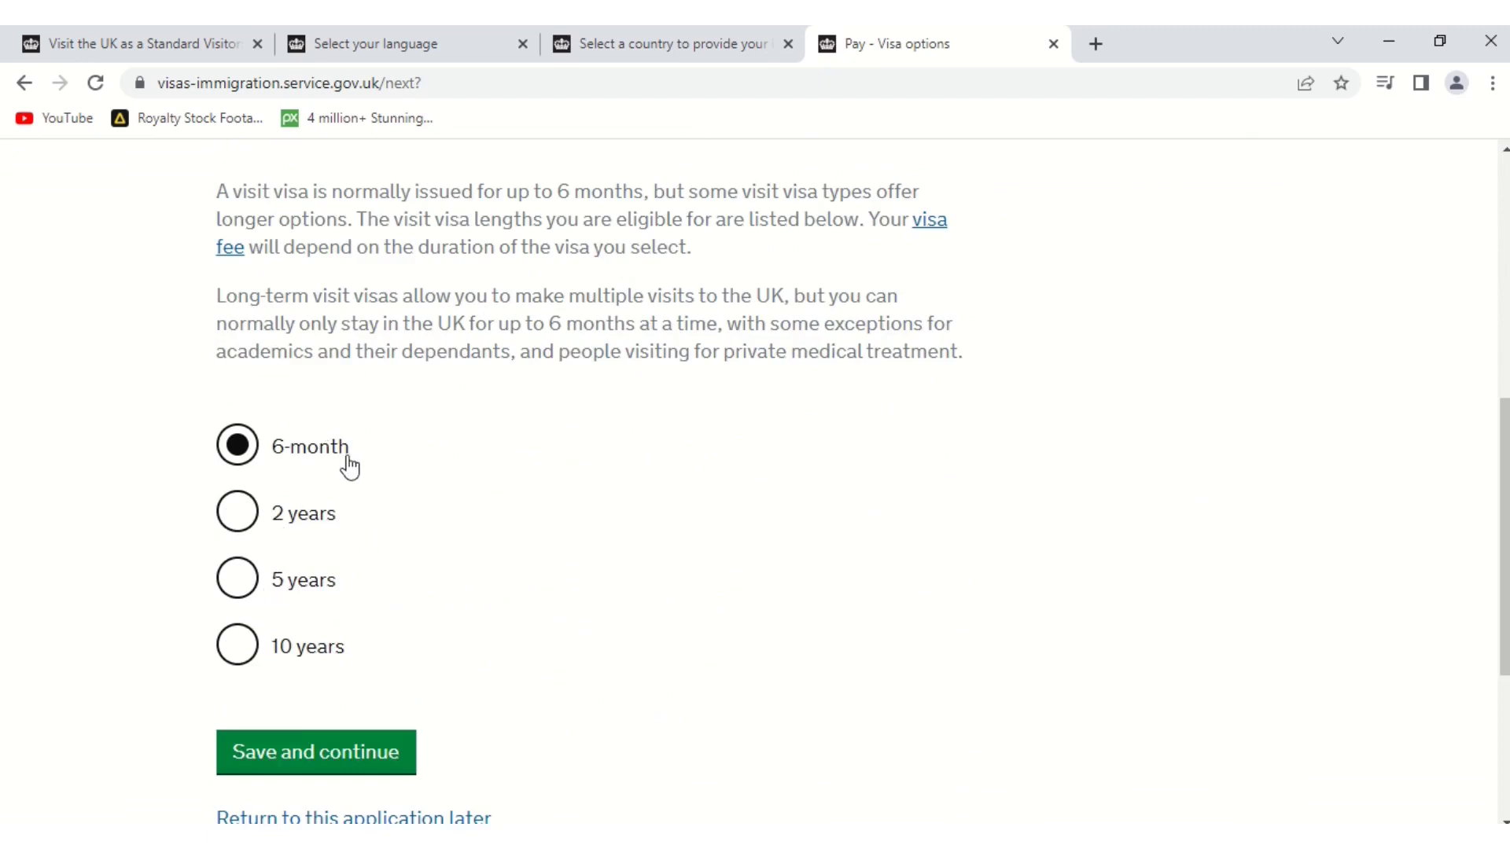
left_click(366, 759)
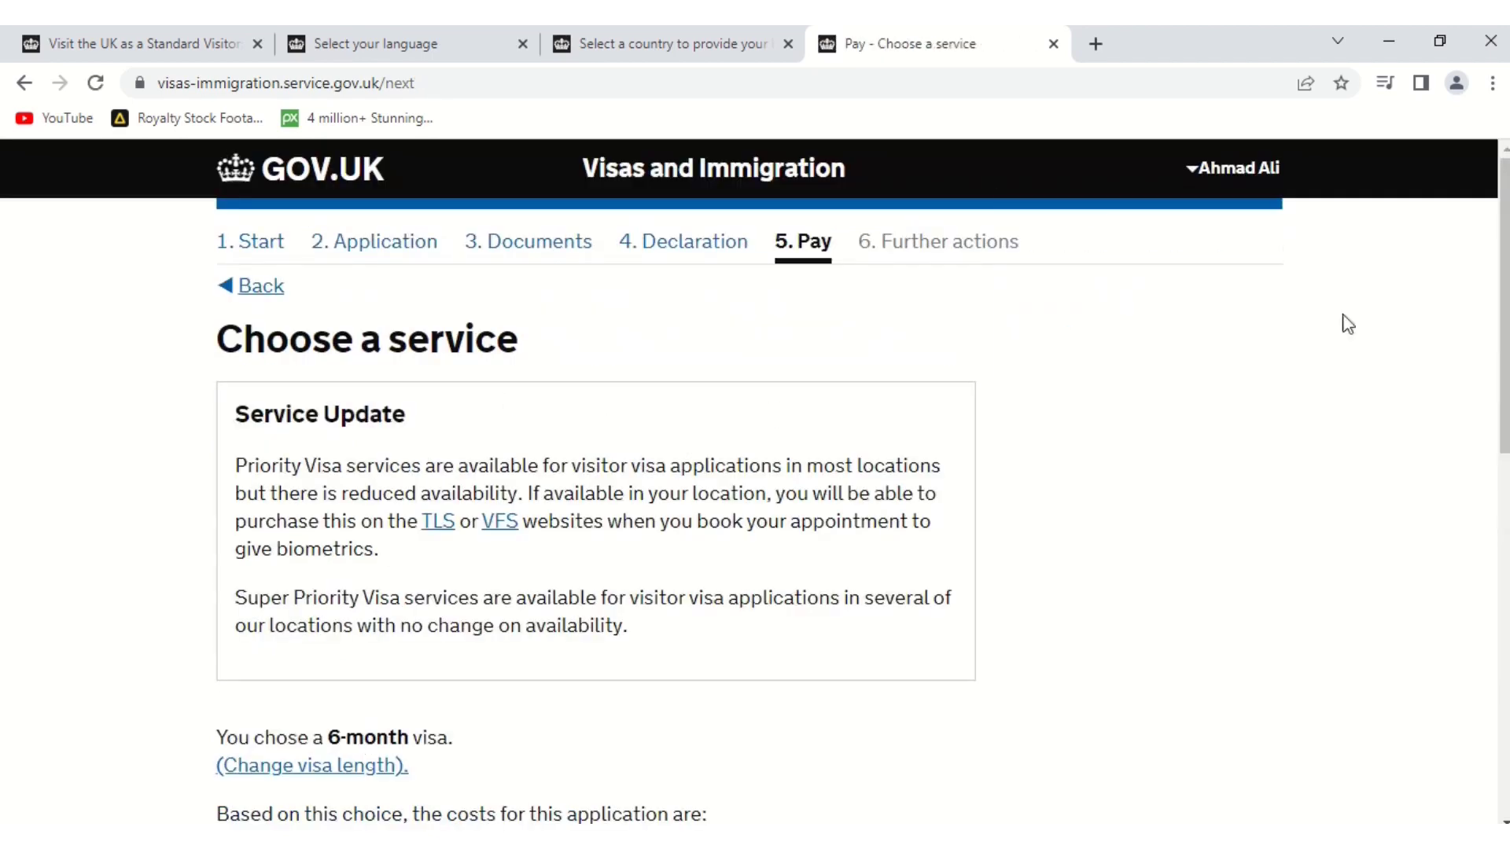
left_click_drag(1502, 271, 1502, 447)
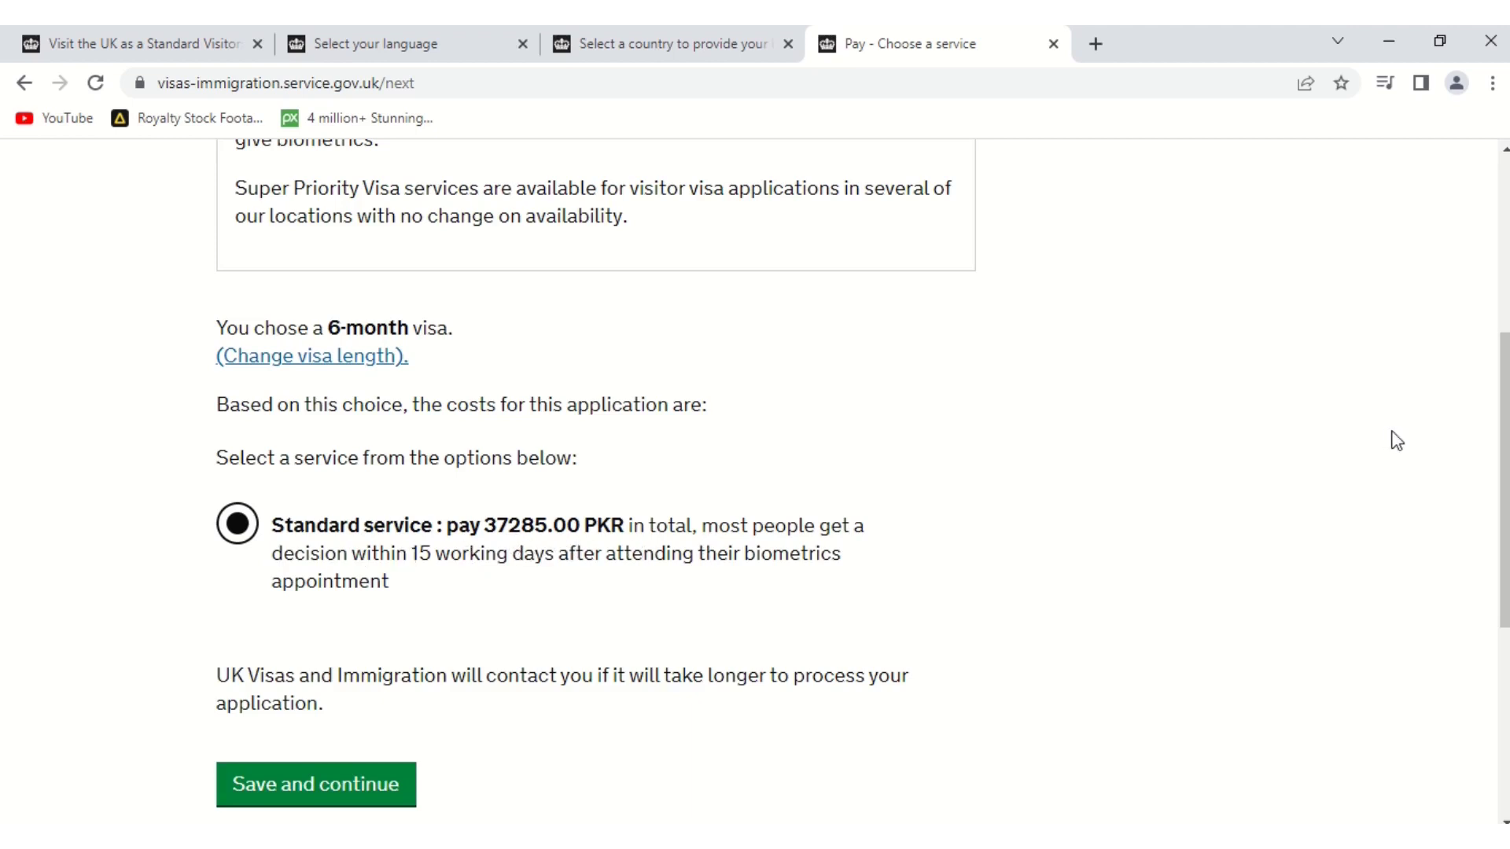
scroll(540, 691, "down", 2)
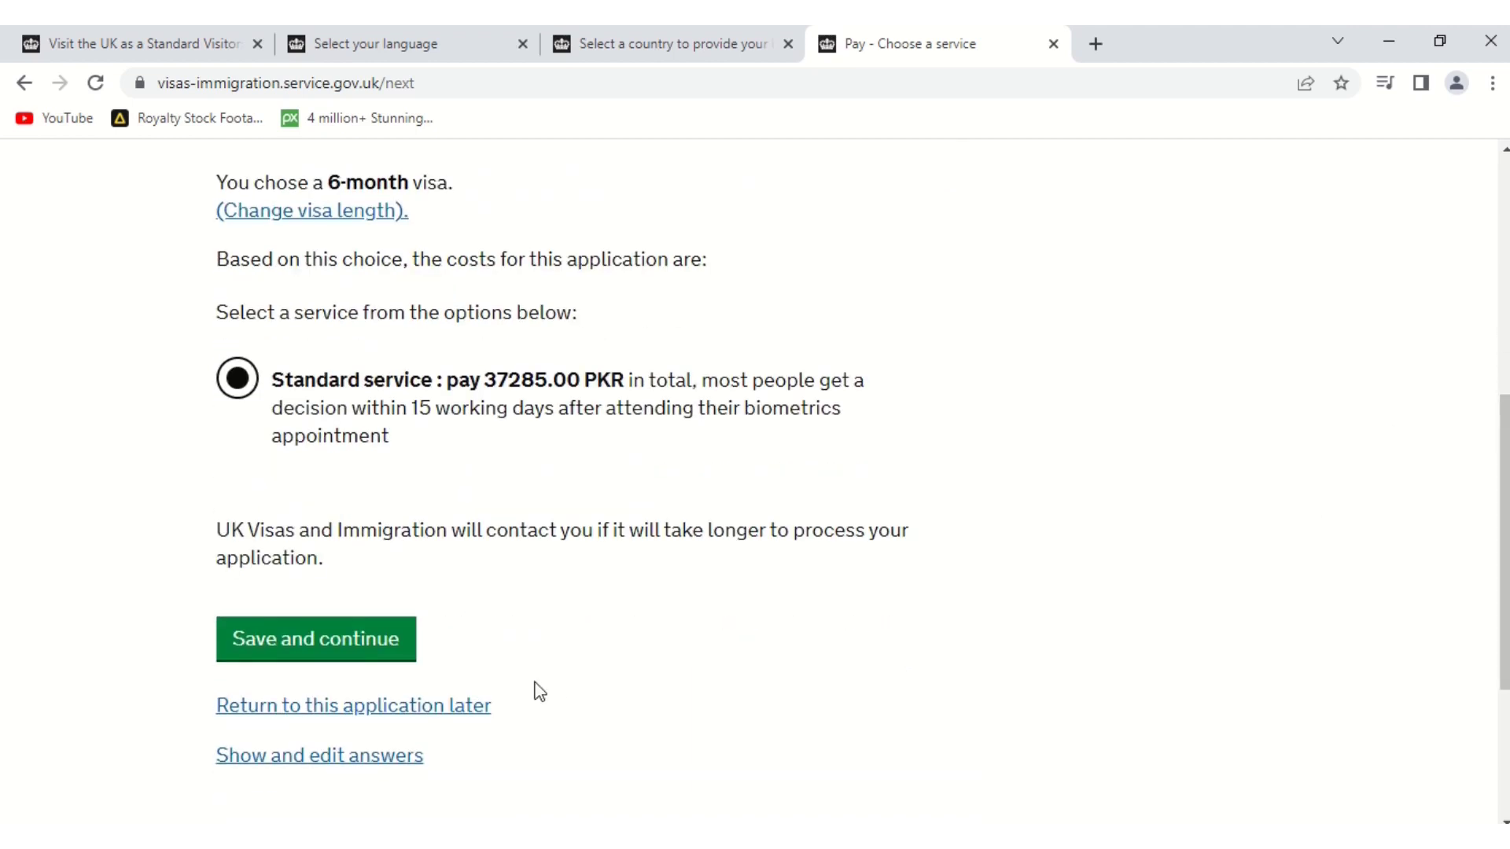
left_click(310, 657)
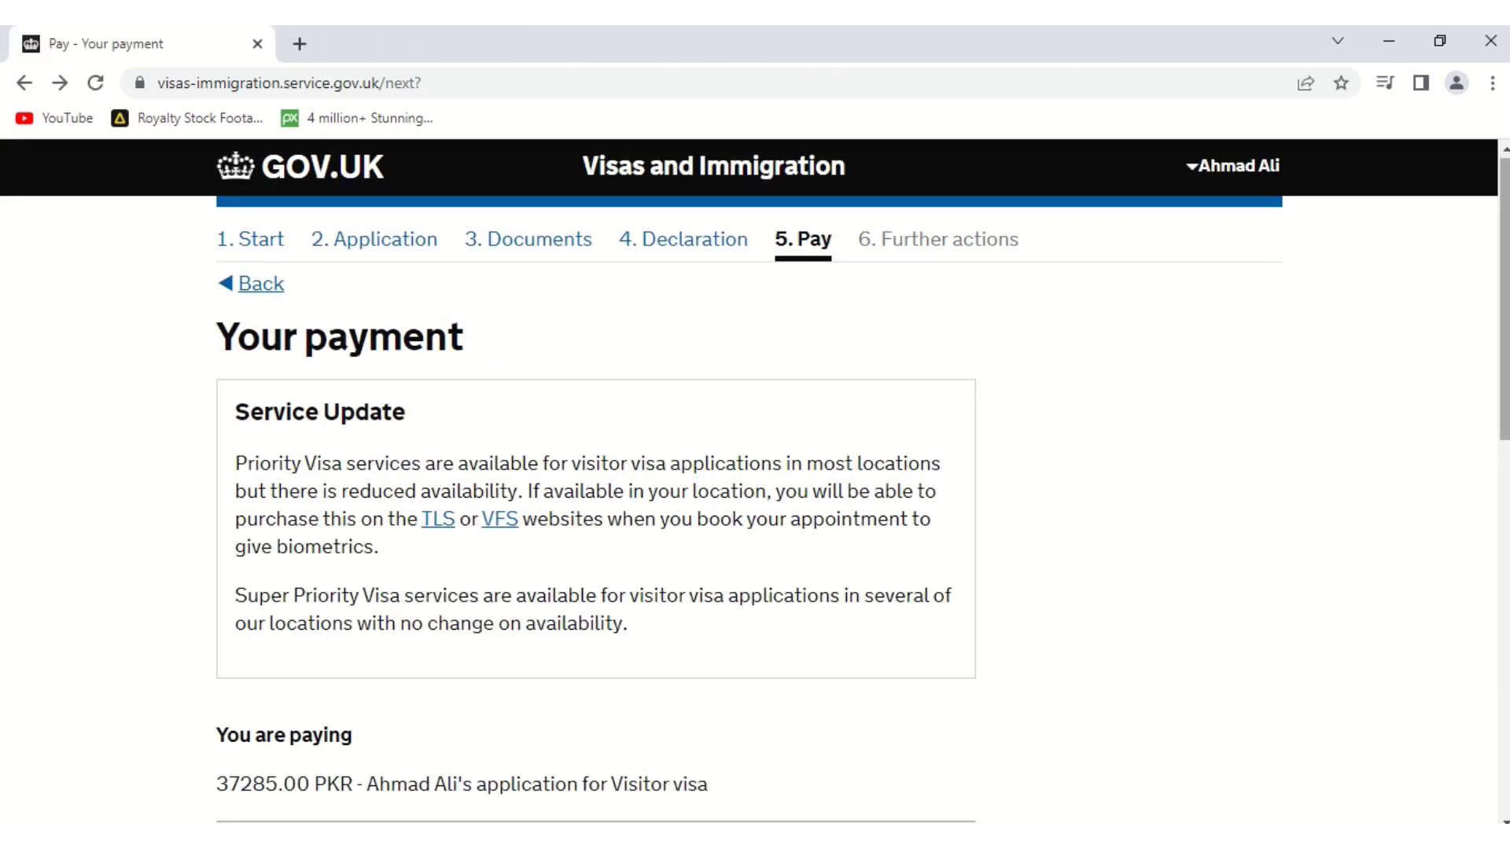
Review the visa payment summary, continue to Worldpay, and look over the card payment form with its billing and contact details
scroll(1504, 299, "down", 8)
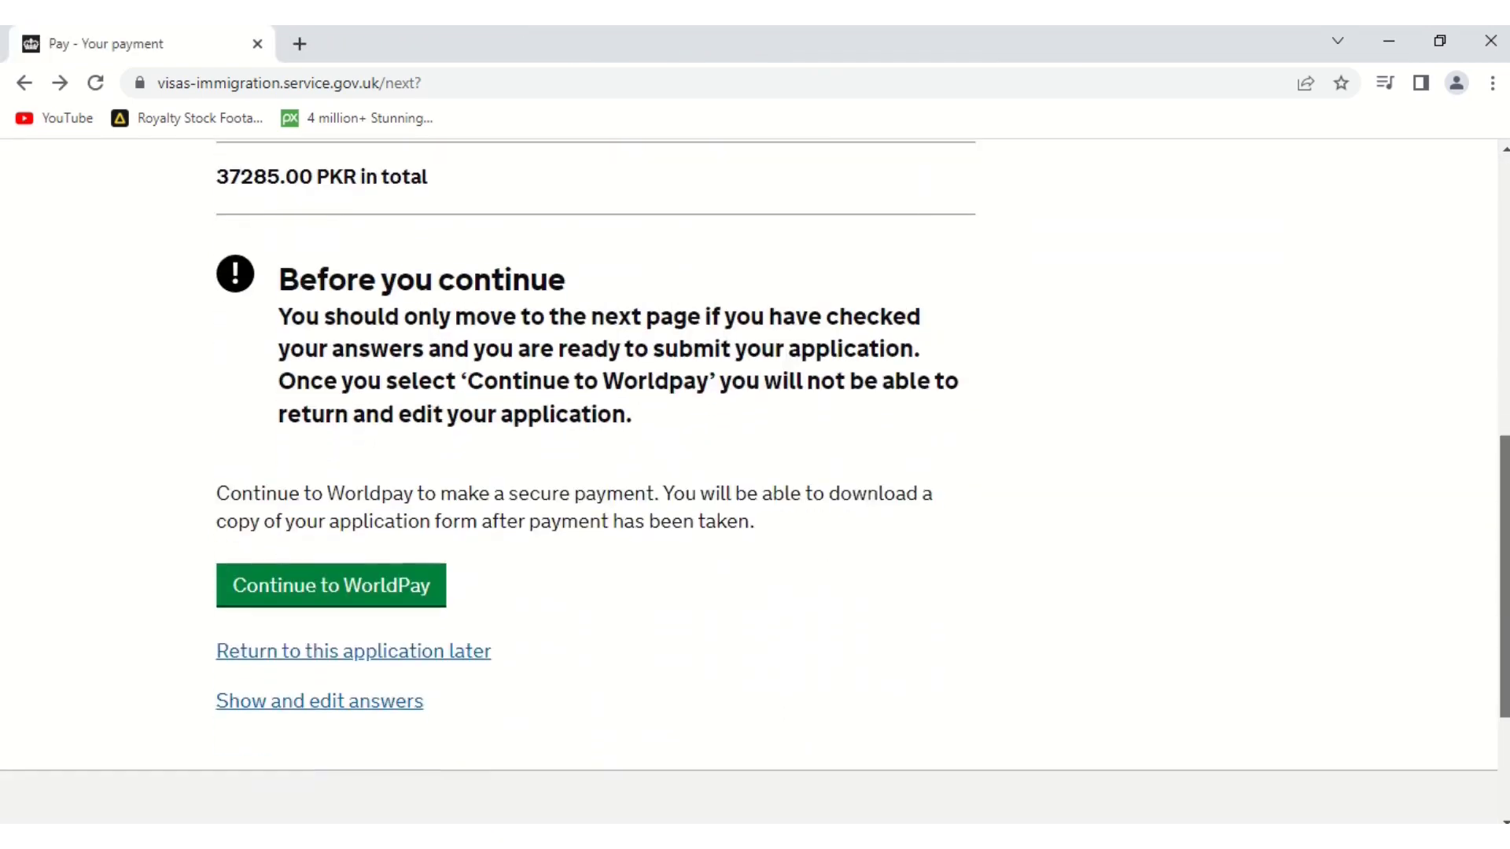
left_click(375, 596)
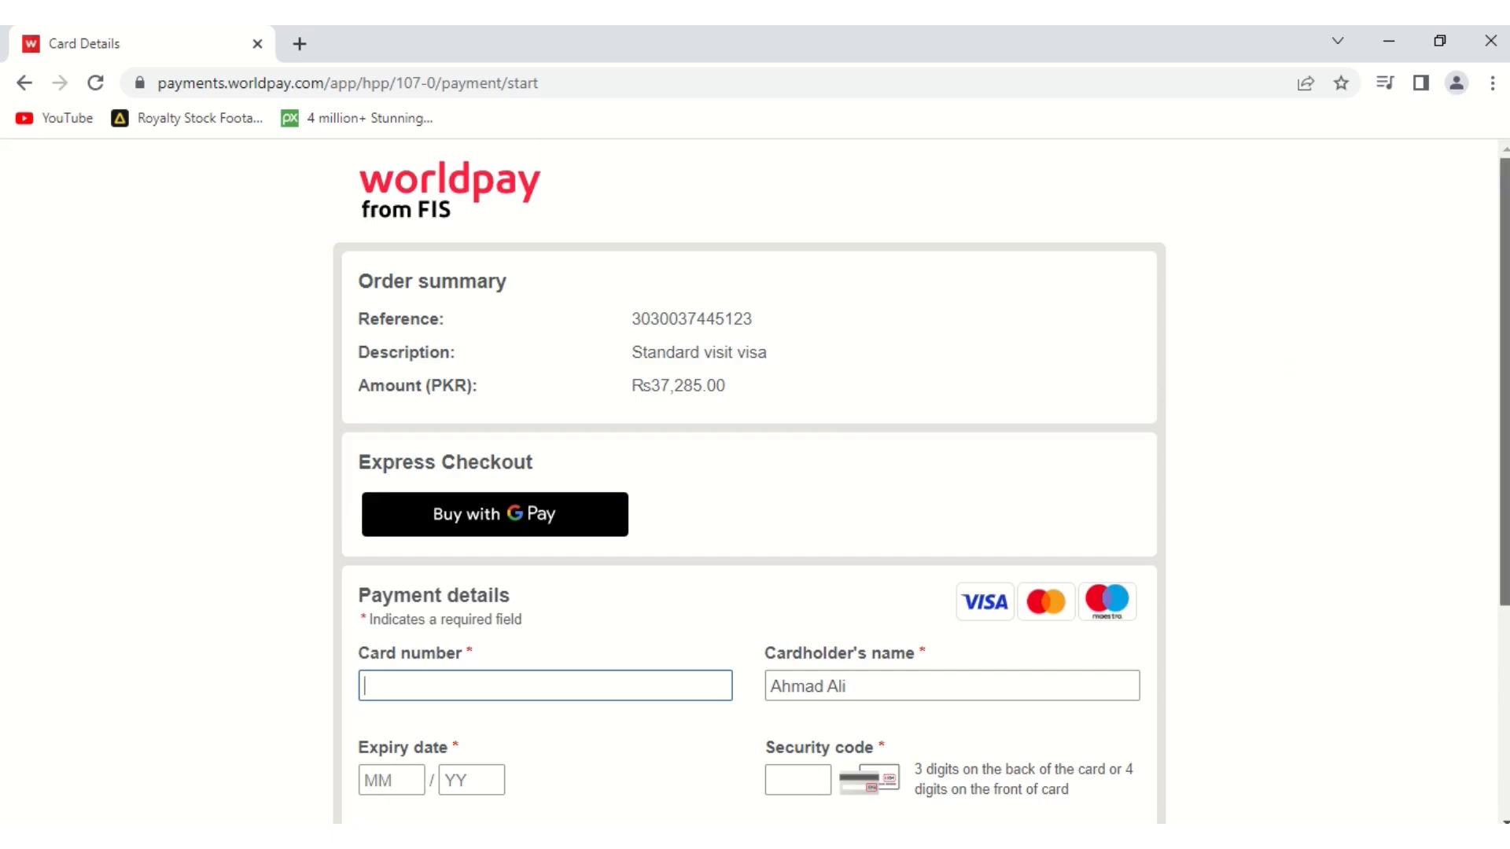
scroll(747, 480, "down", 4)
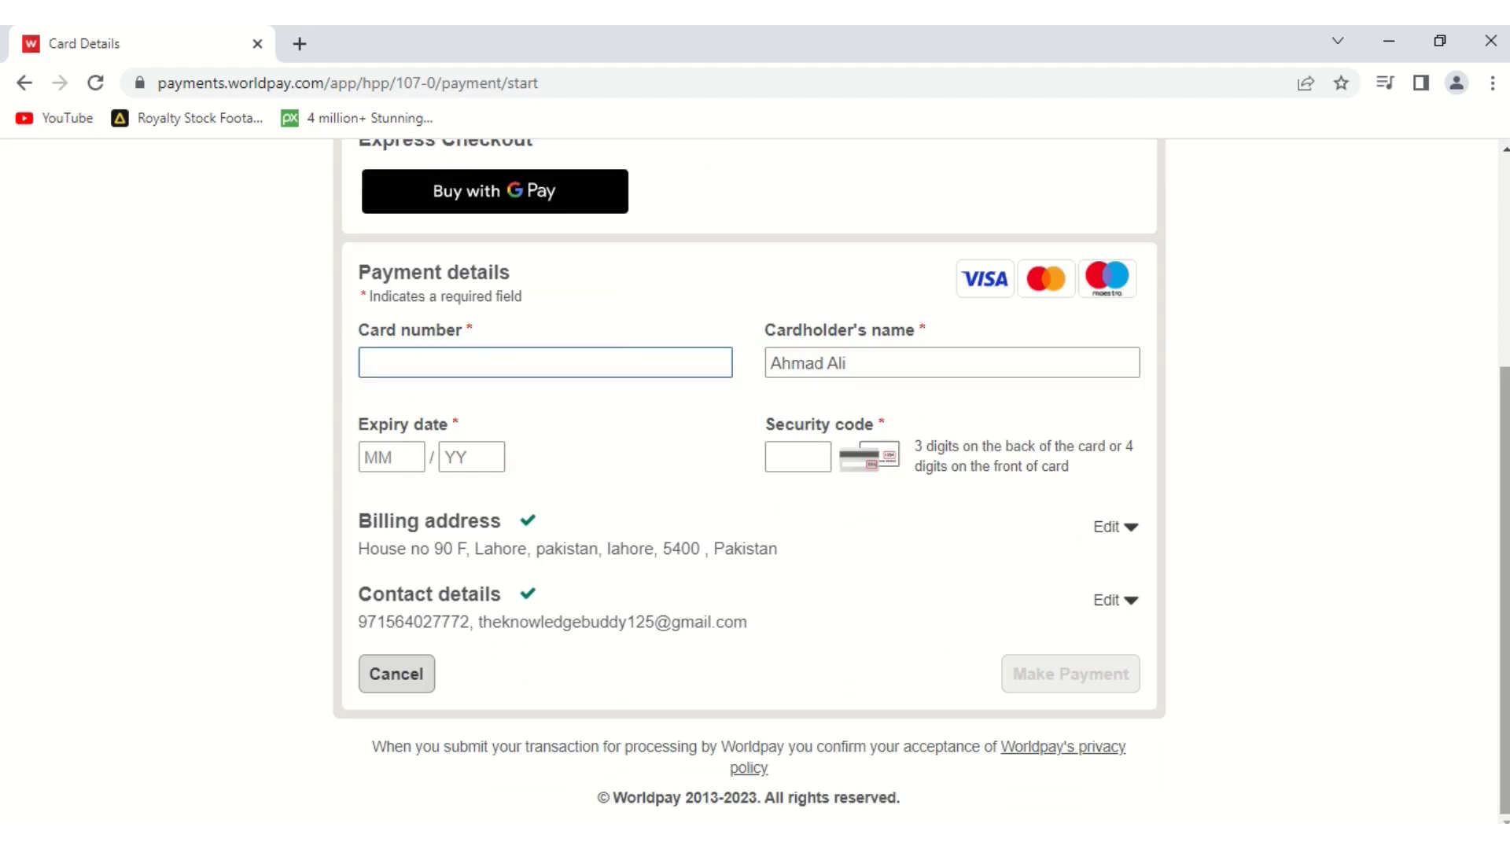
Open the VFS Global Pakistan-to-UK login page in a new tab, rejecting all cookies, and inspect the Reference Number and Email sign-in fields
key("ctrl+t")
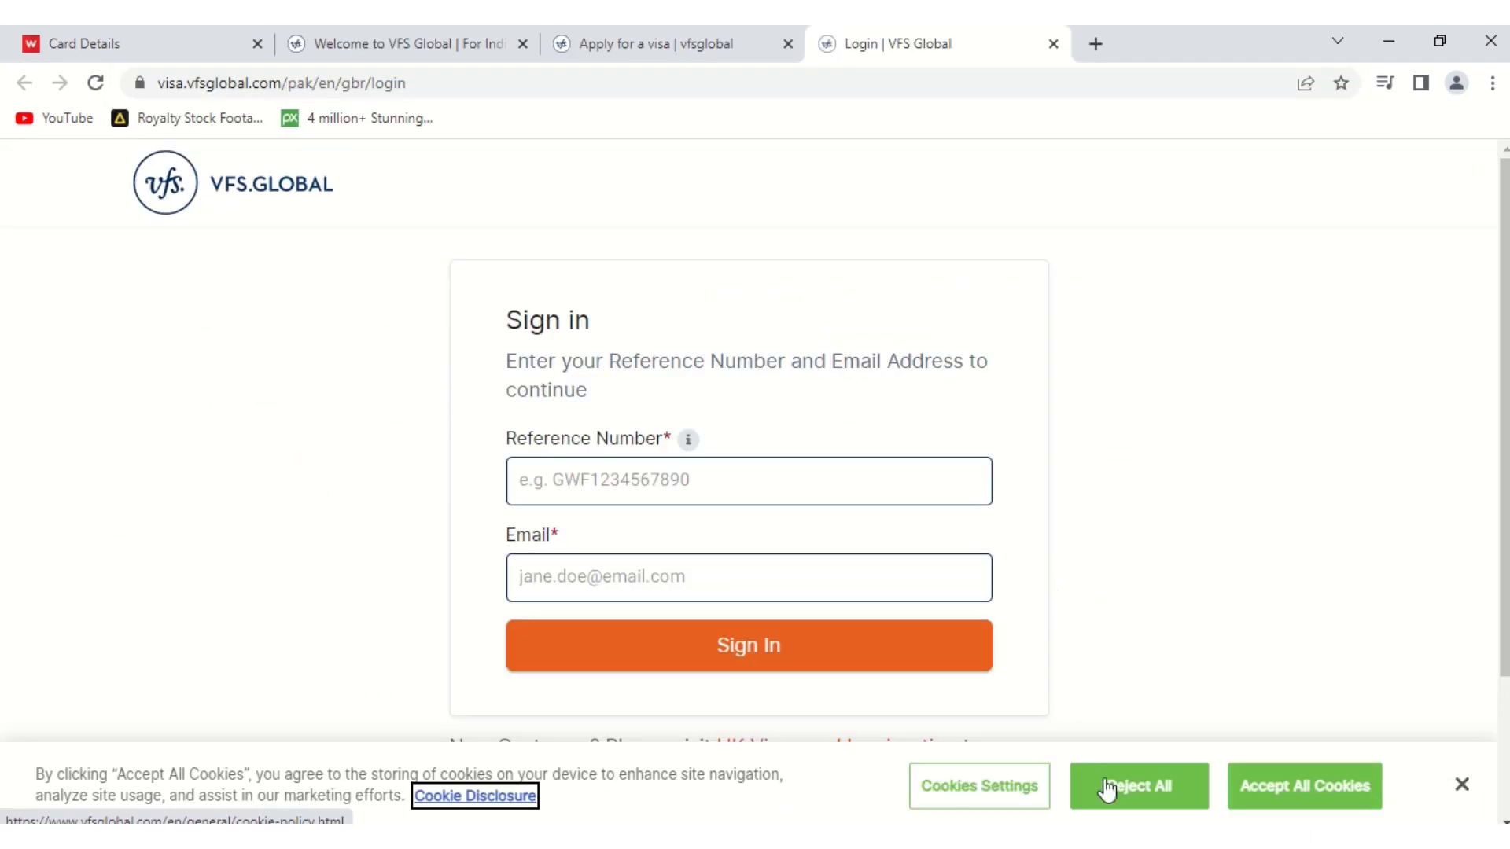
left_click(1132, 800)
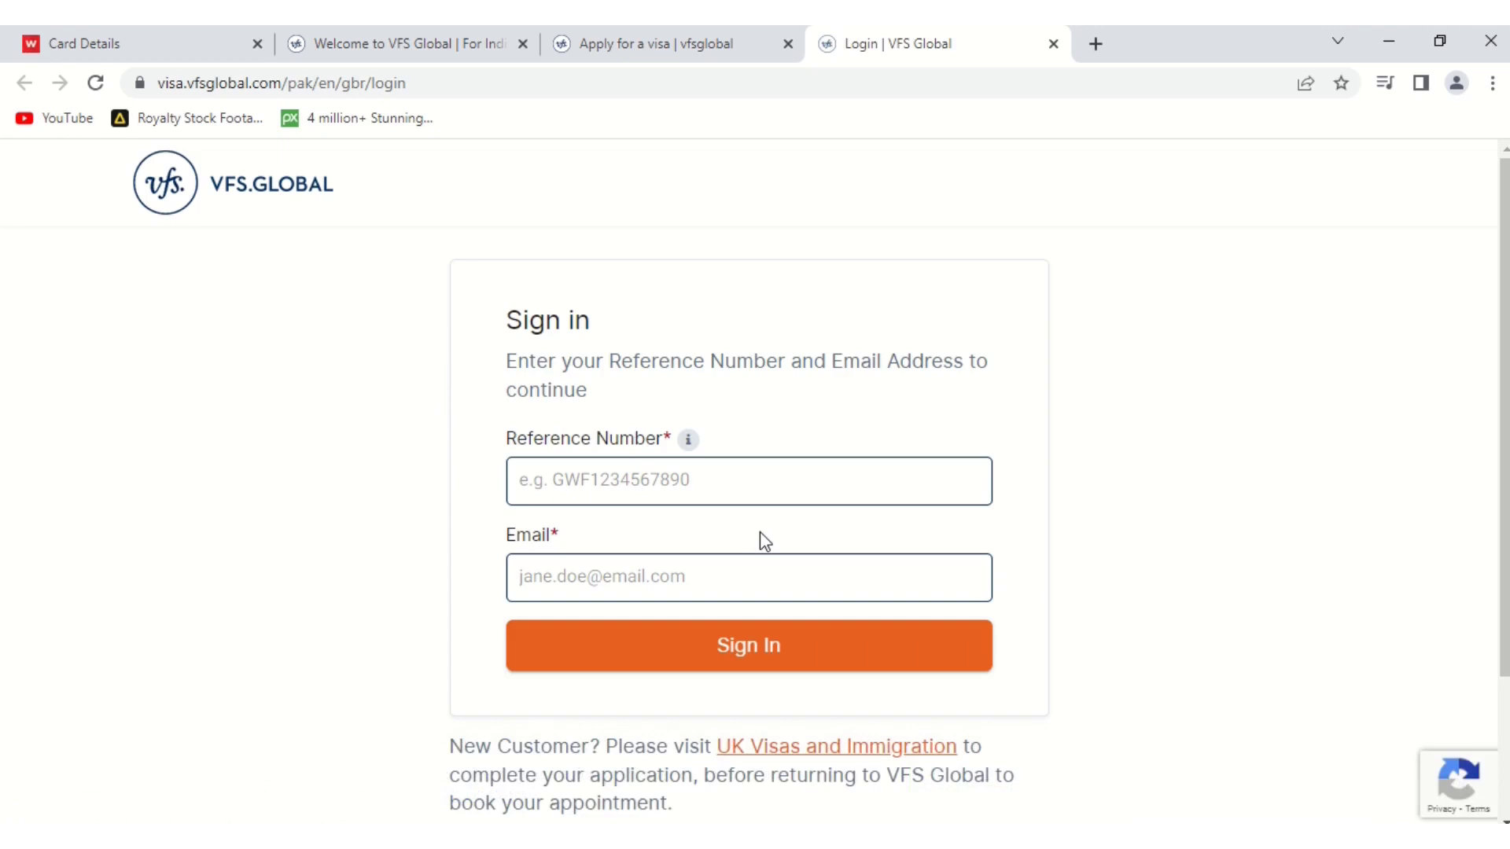
left_click(665, 480)
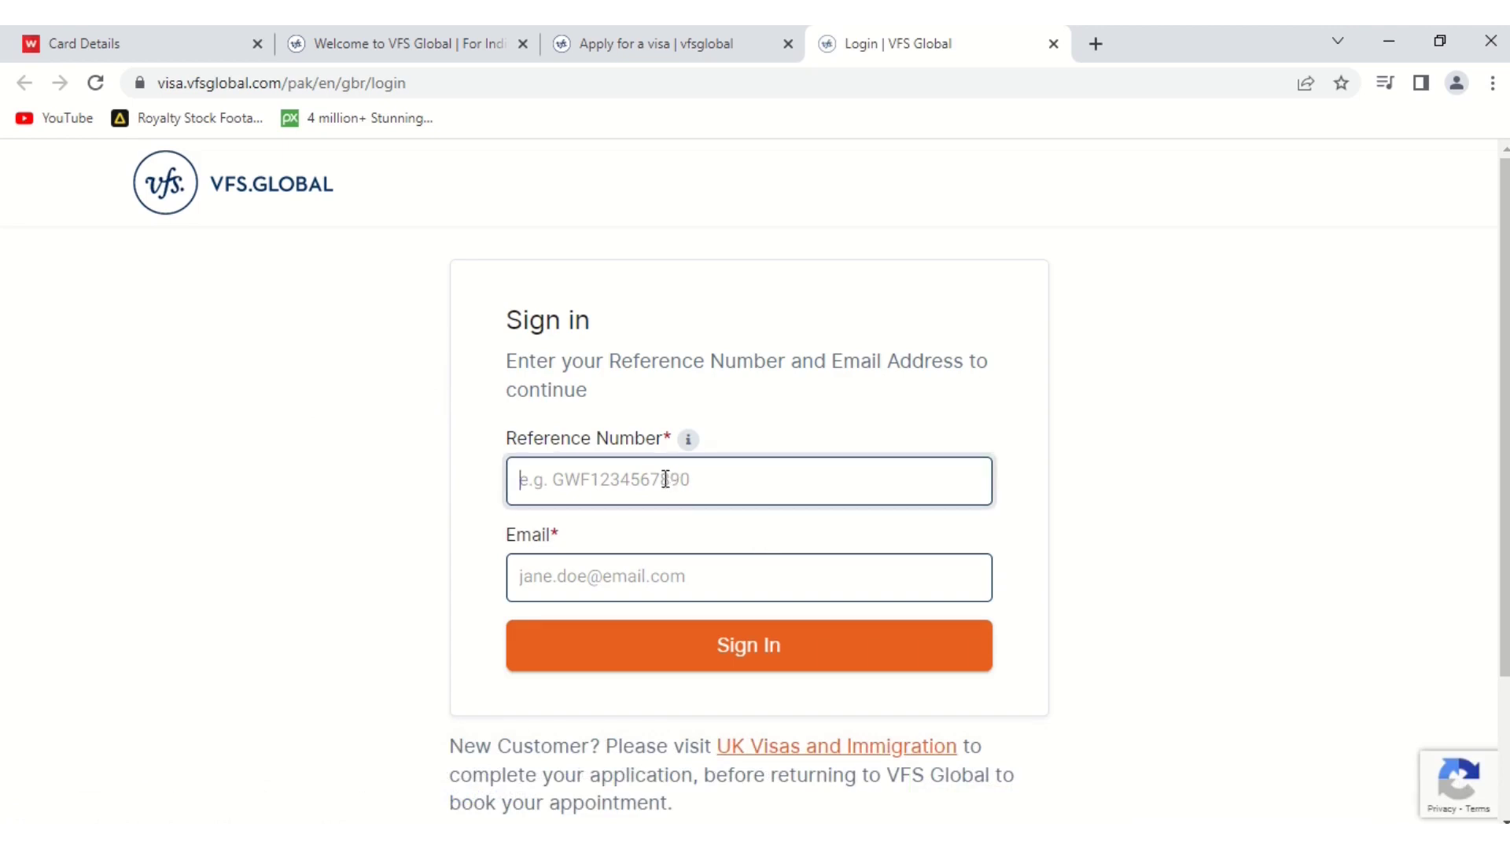
left_click(659, 582)
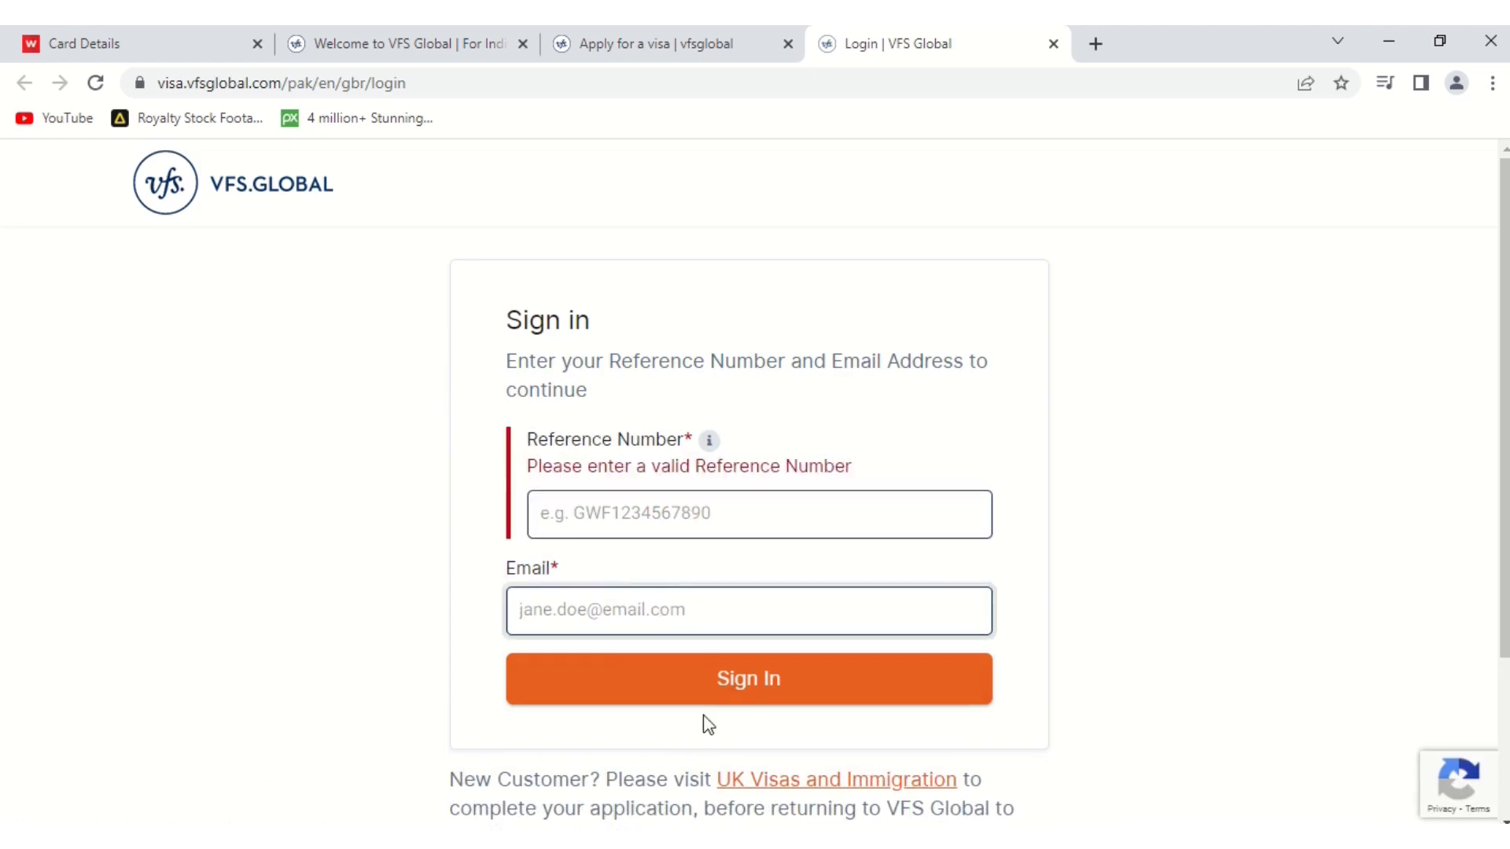
left_click_drag(1504, 441, 1505, 507)
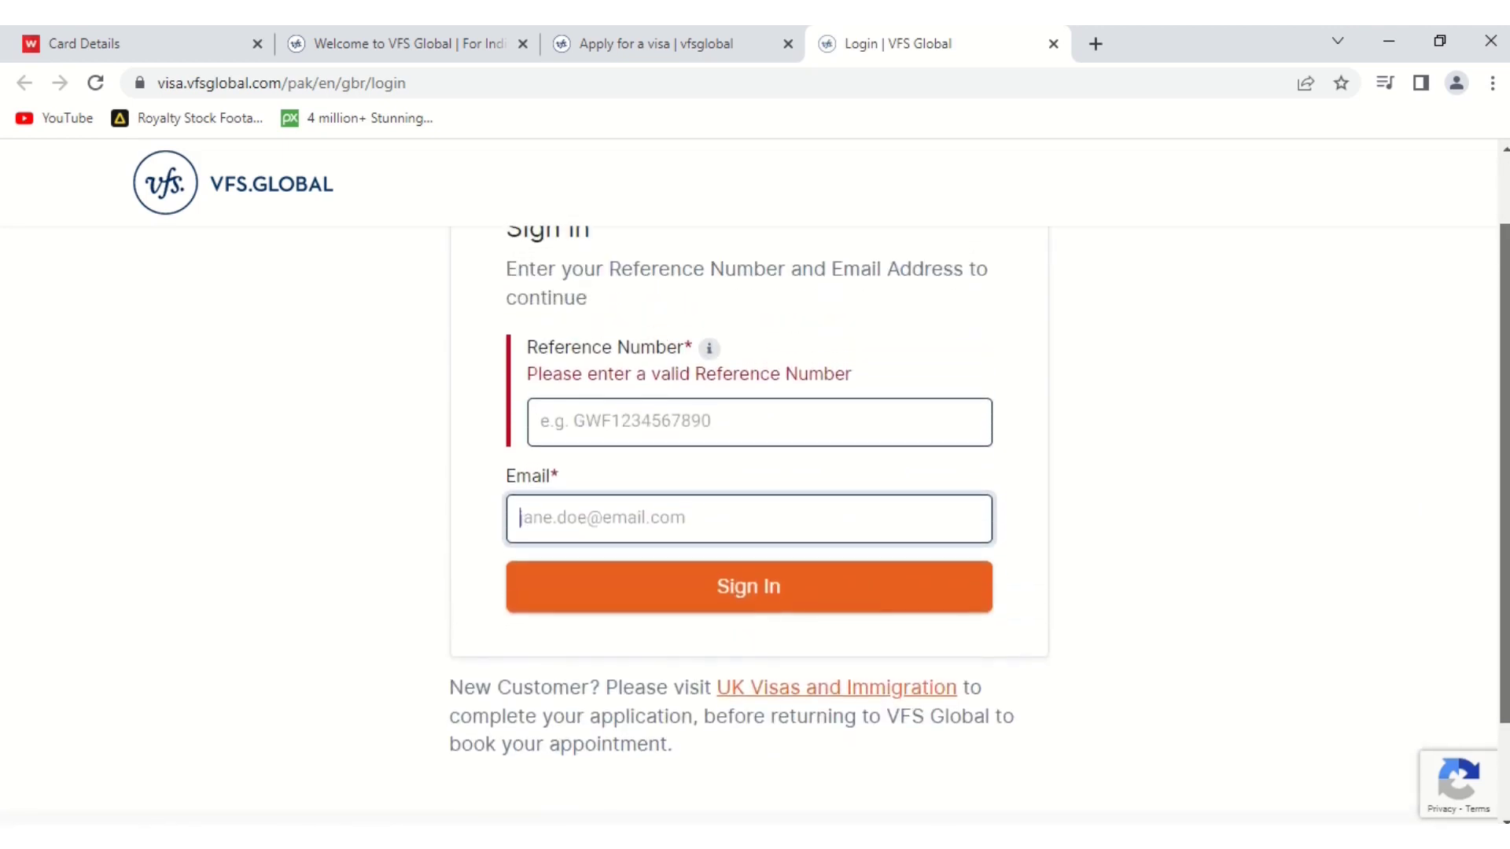